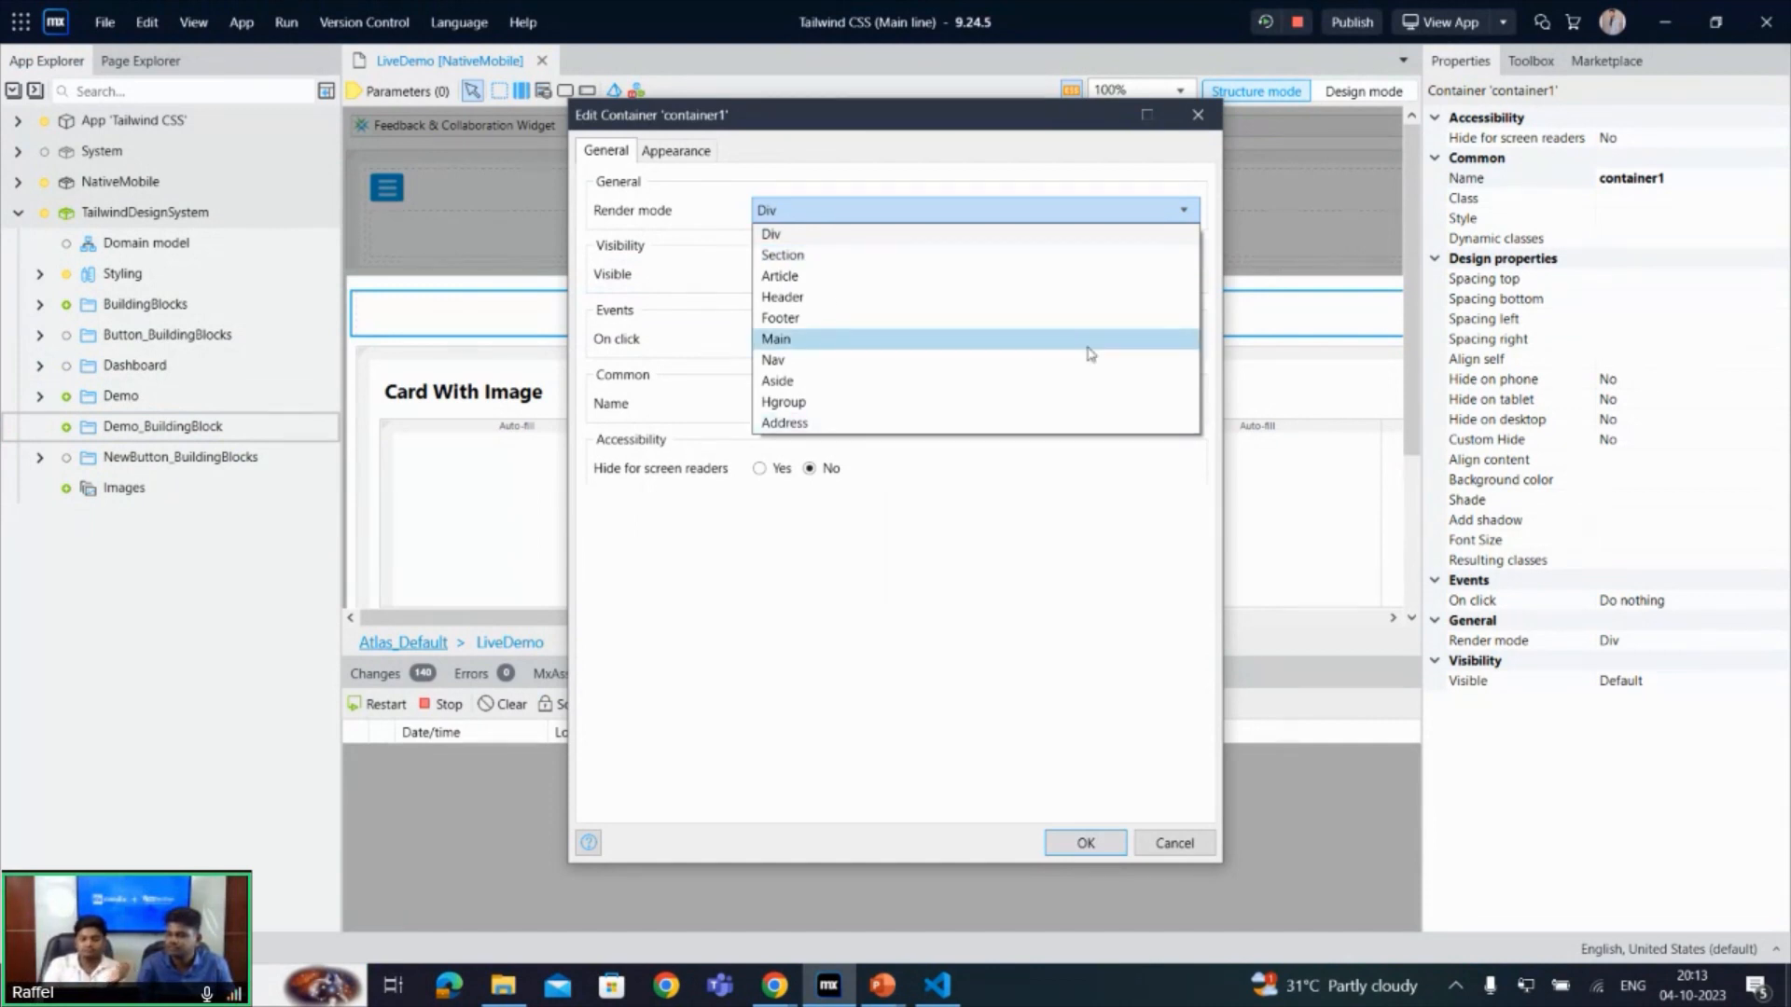
# - Close the container's settings without changes and delete the empty container above the "Card With Image" section
pyautogui.click(1203, 125)
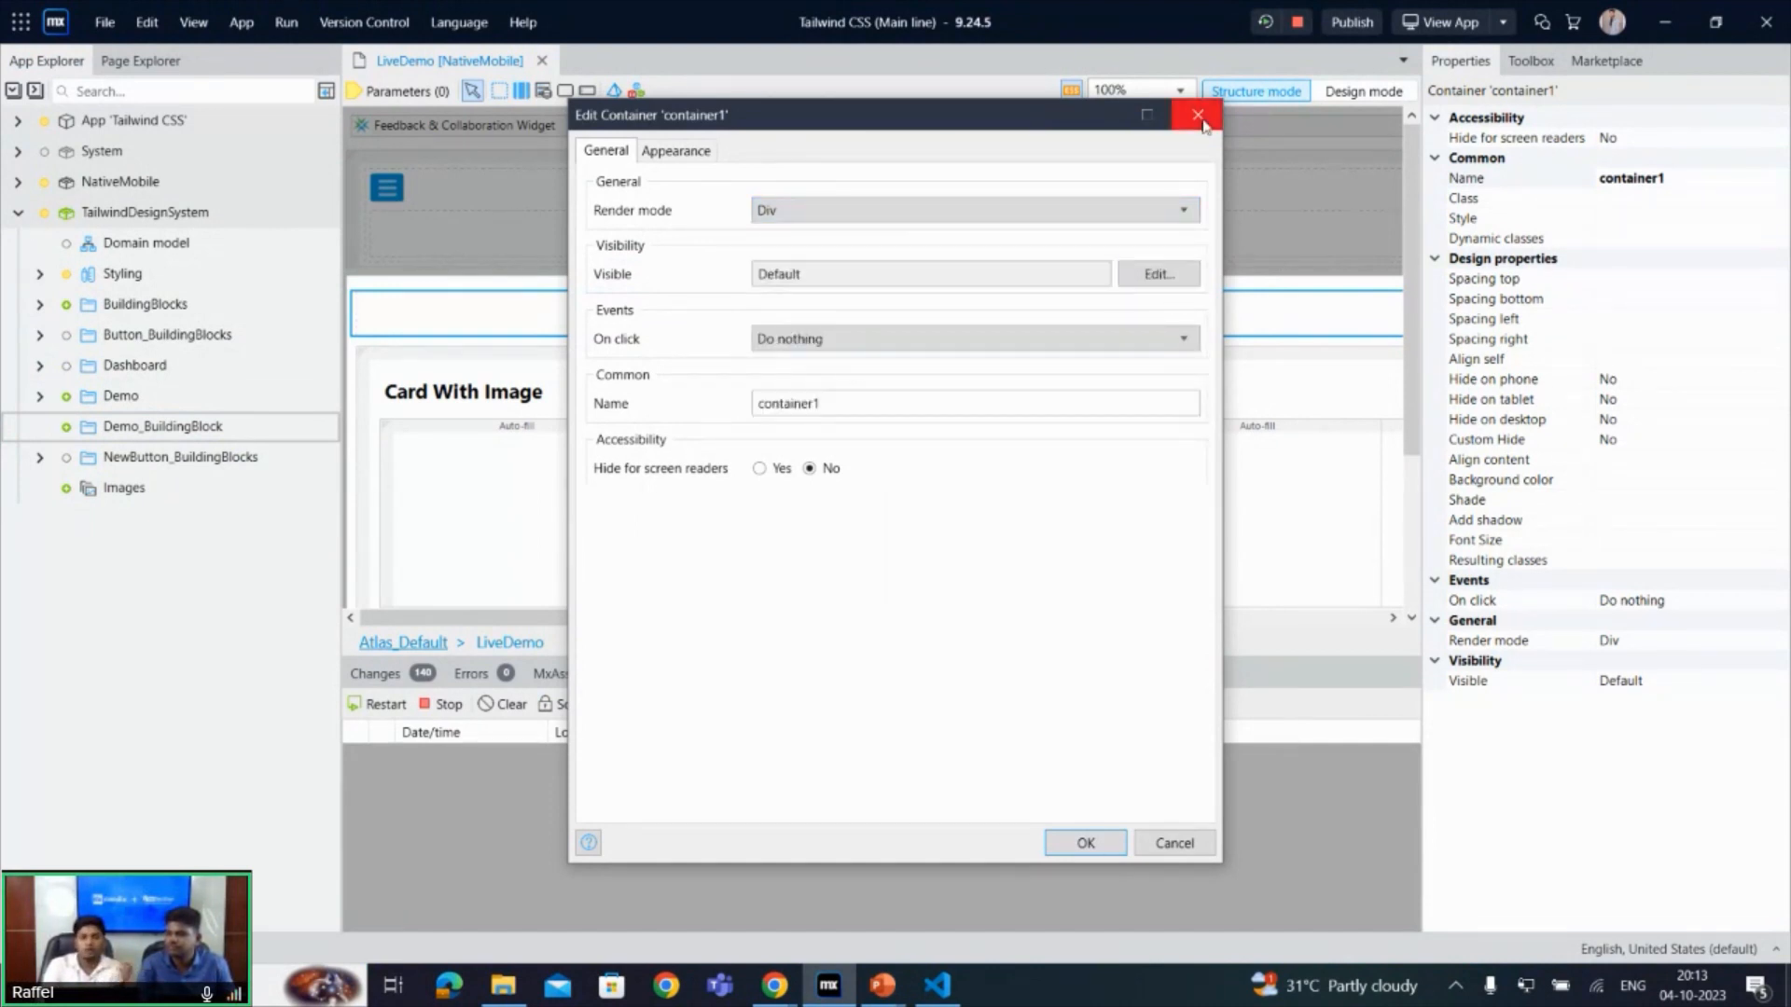
pyautogui.click(1199, 115)
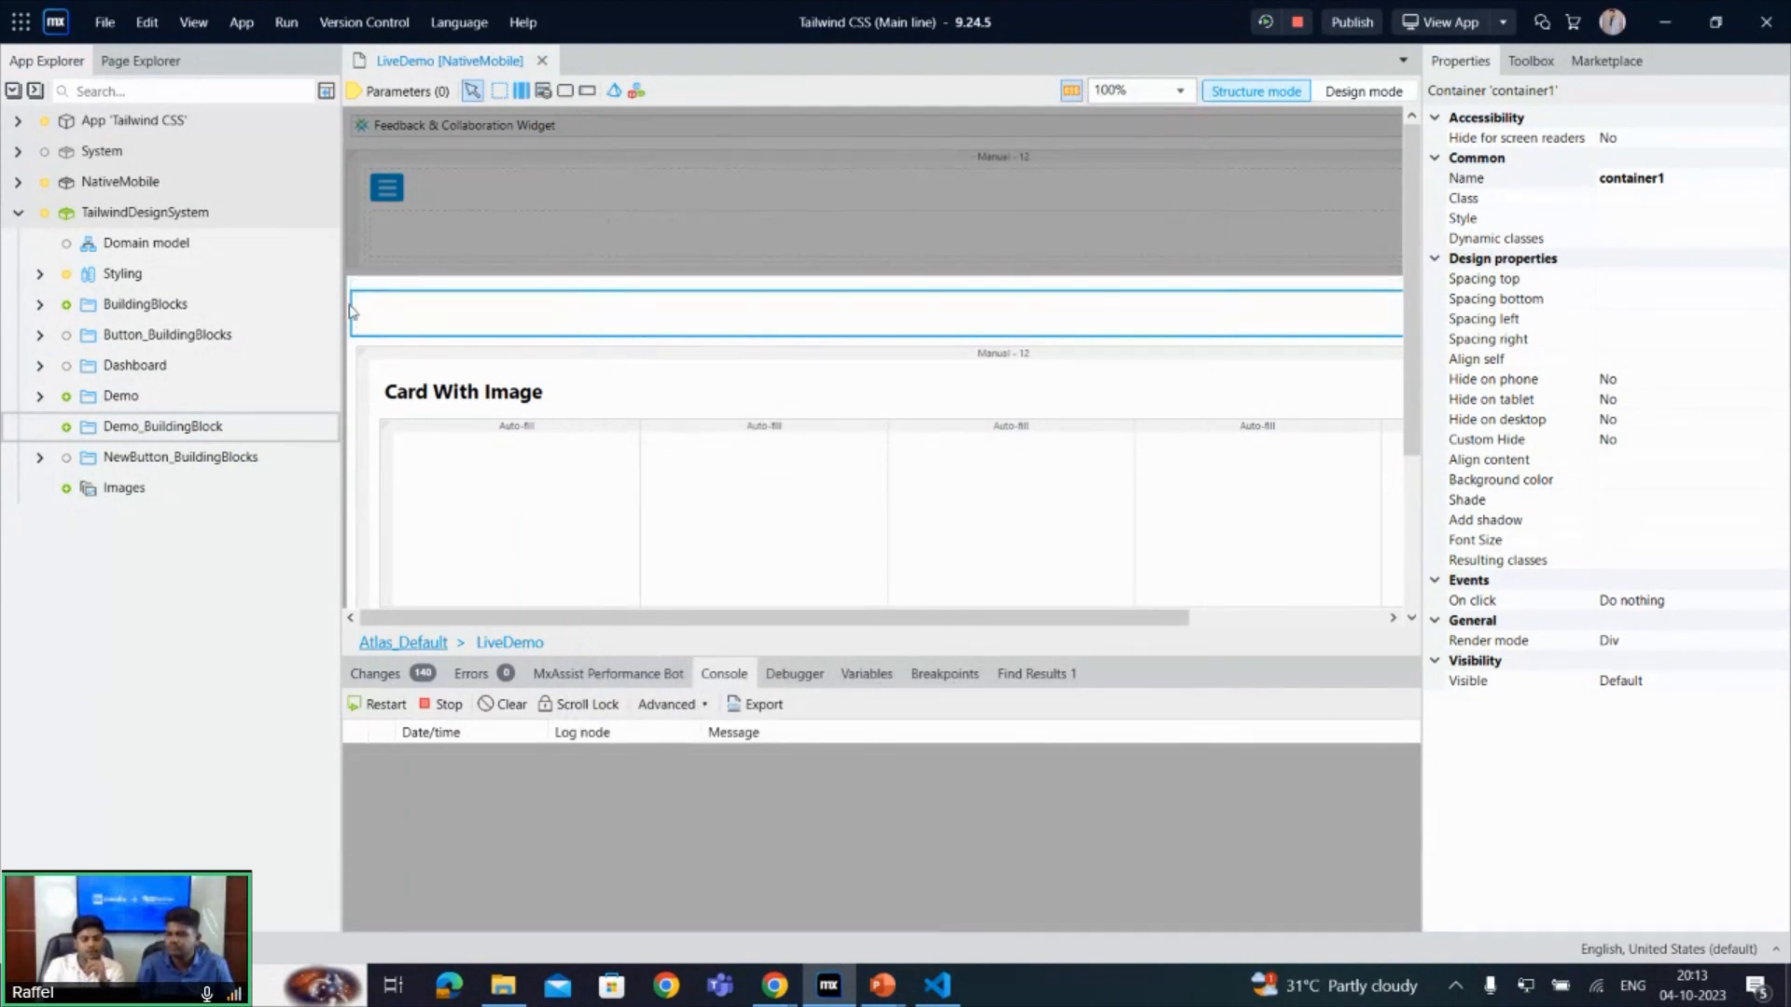
pyautogui.press('Delete')
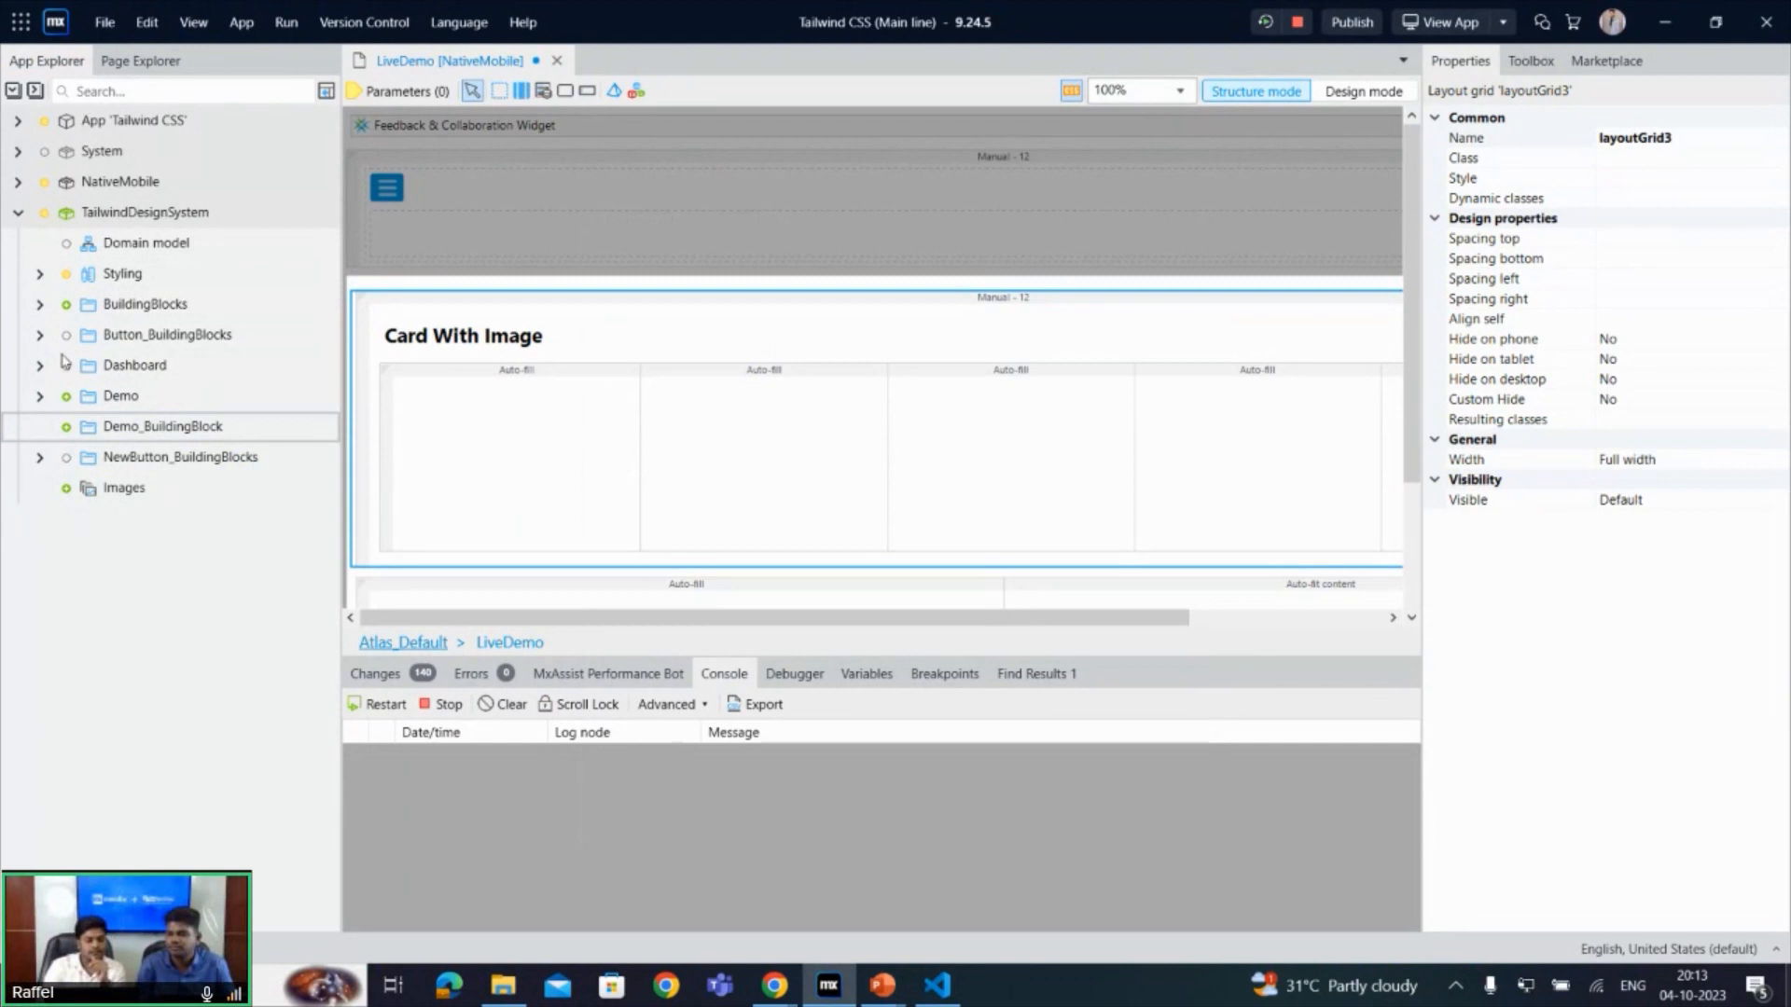
# - Create a web building block named CardWithImages in the Demo_BuildingBlock folder
pyautogui.rightClick(232, 434)
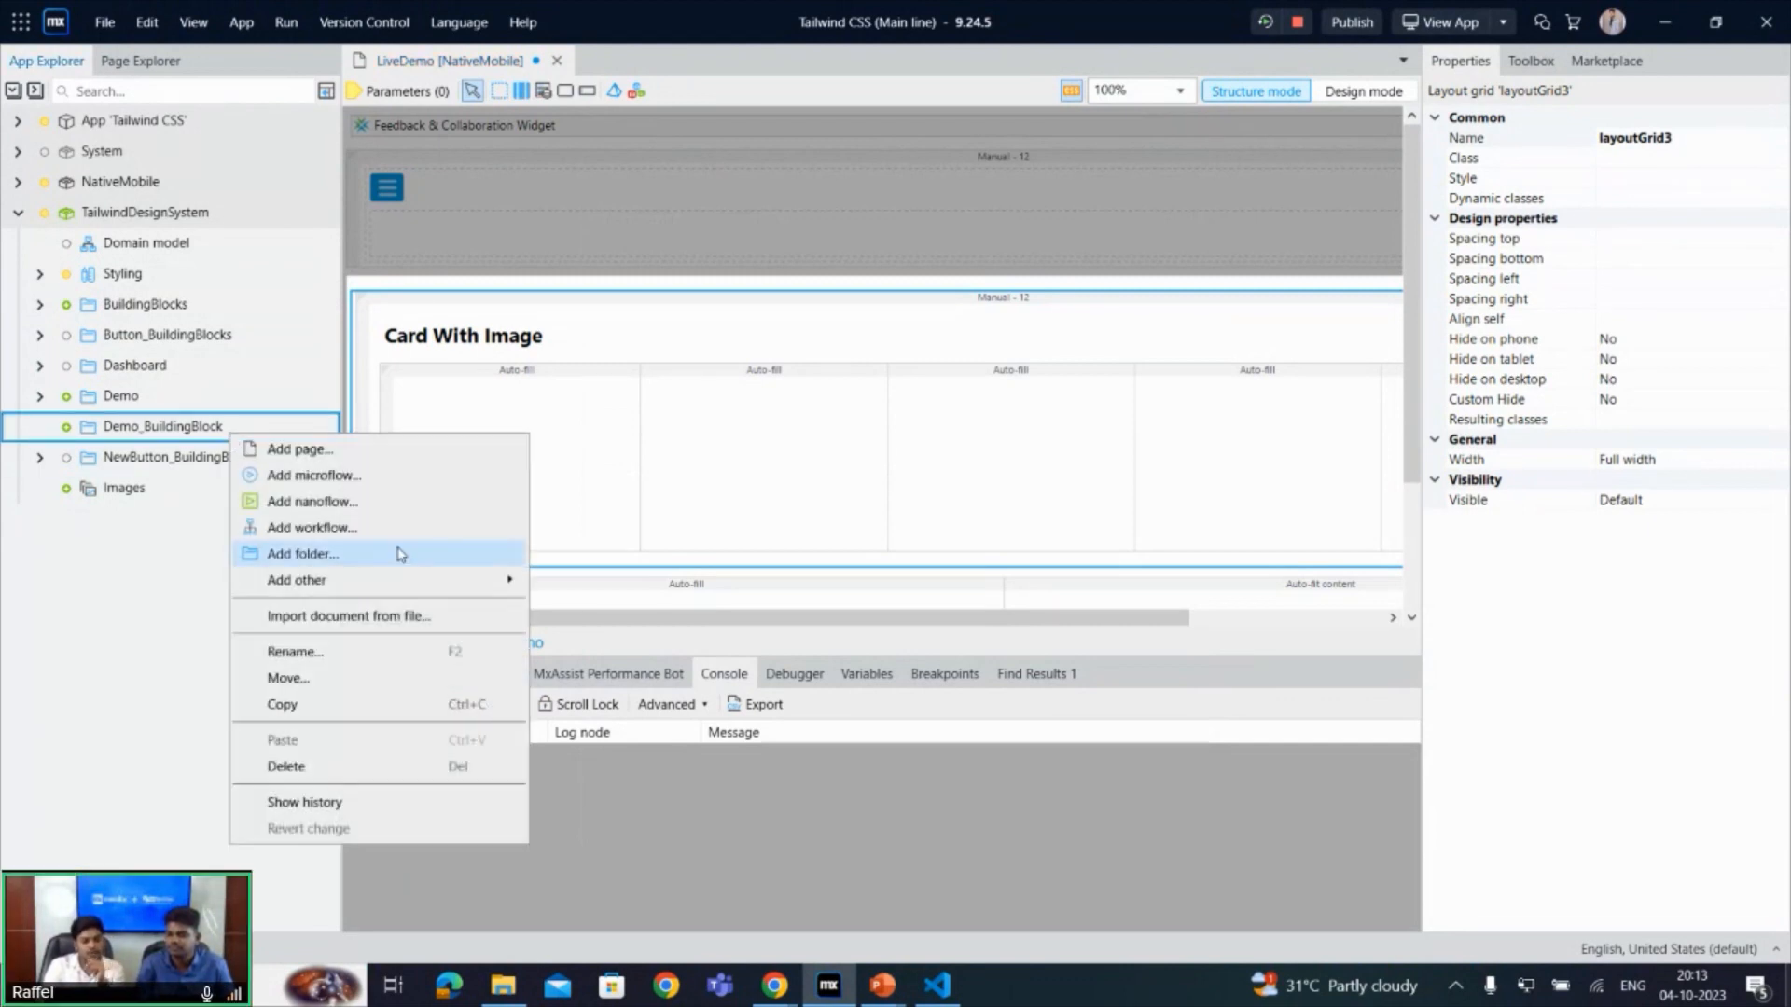
pyautogui.moveTo(449, 586)
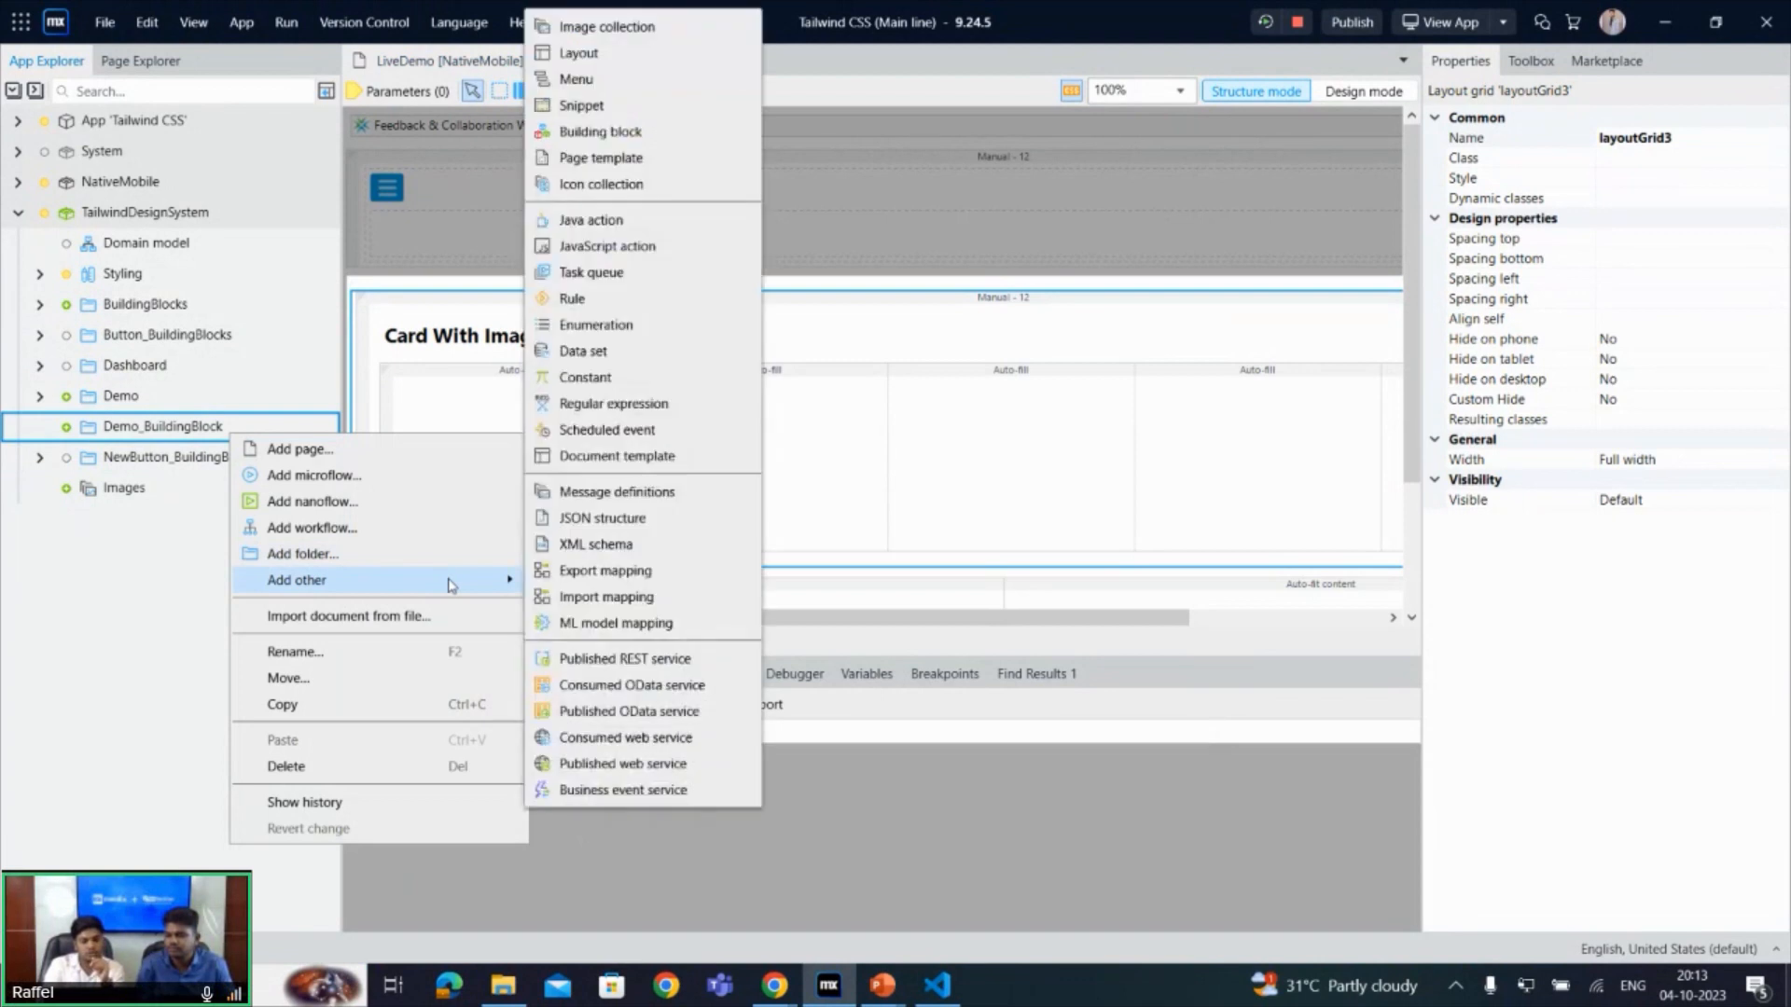
pyautogui.click(648, 136)
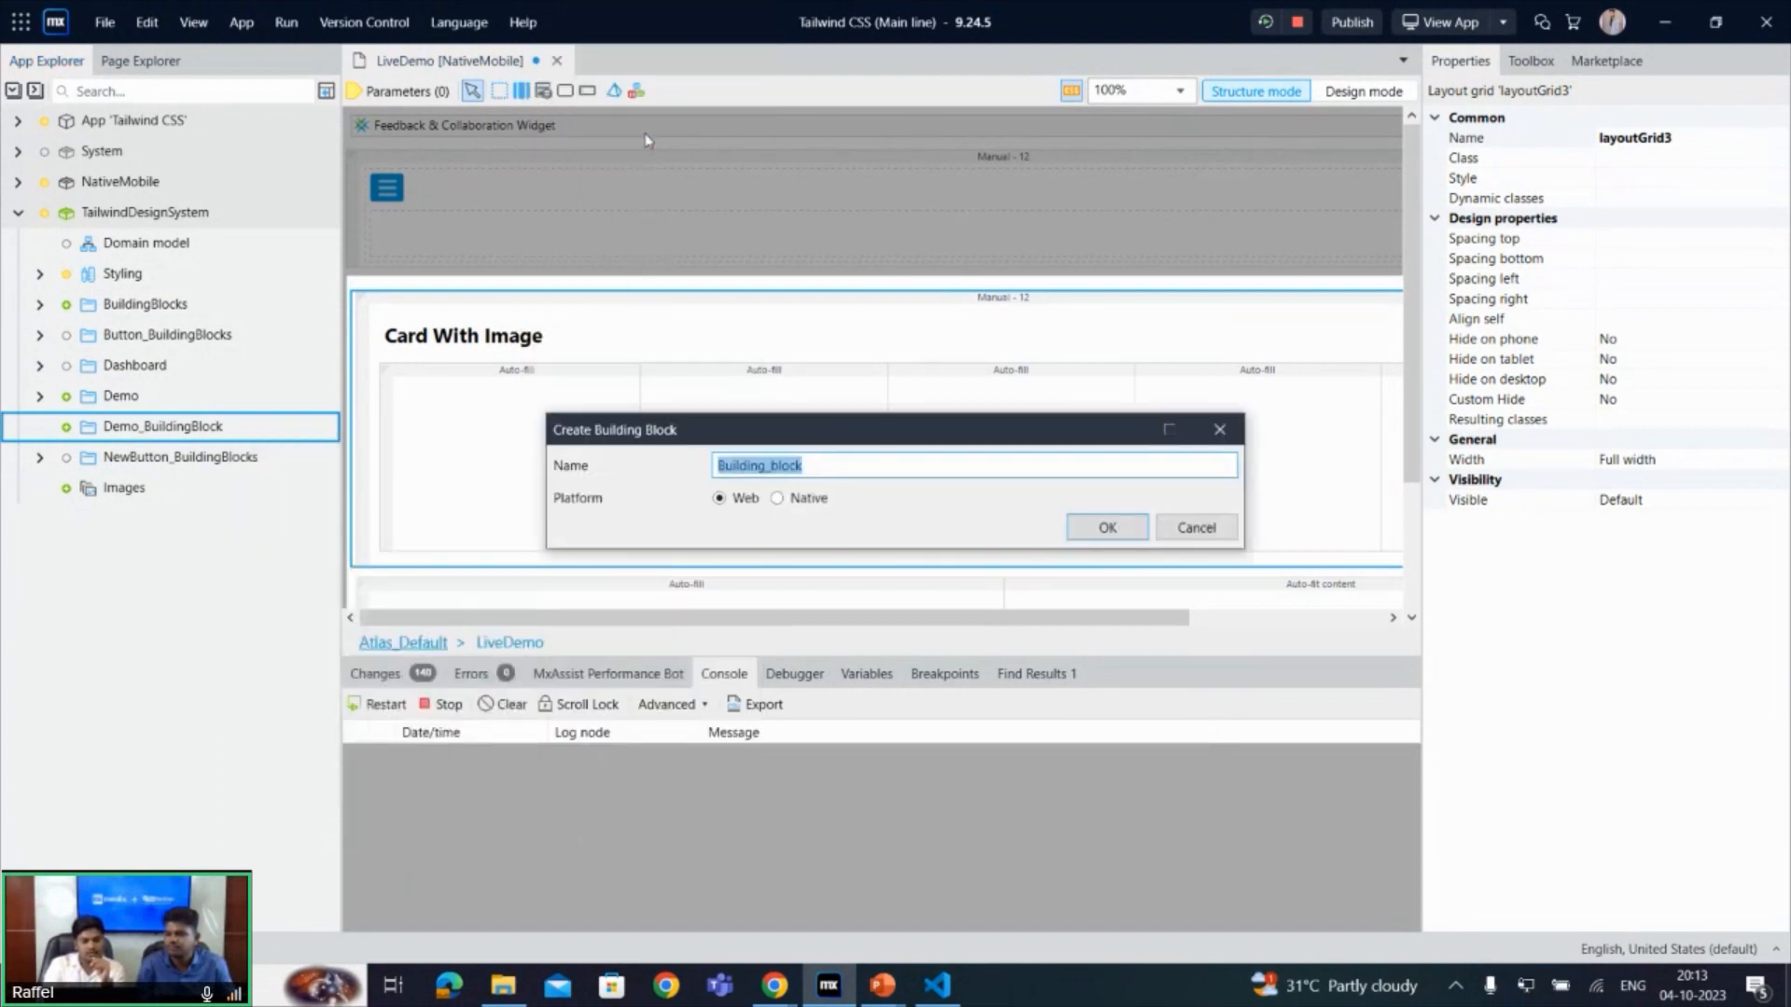
pyautogui.press('BackSpace')
pyautogui.write('Car')
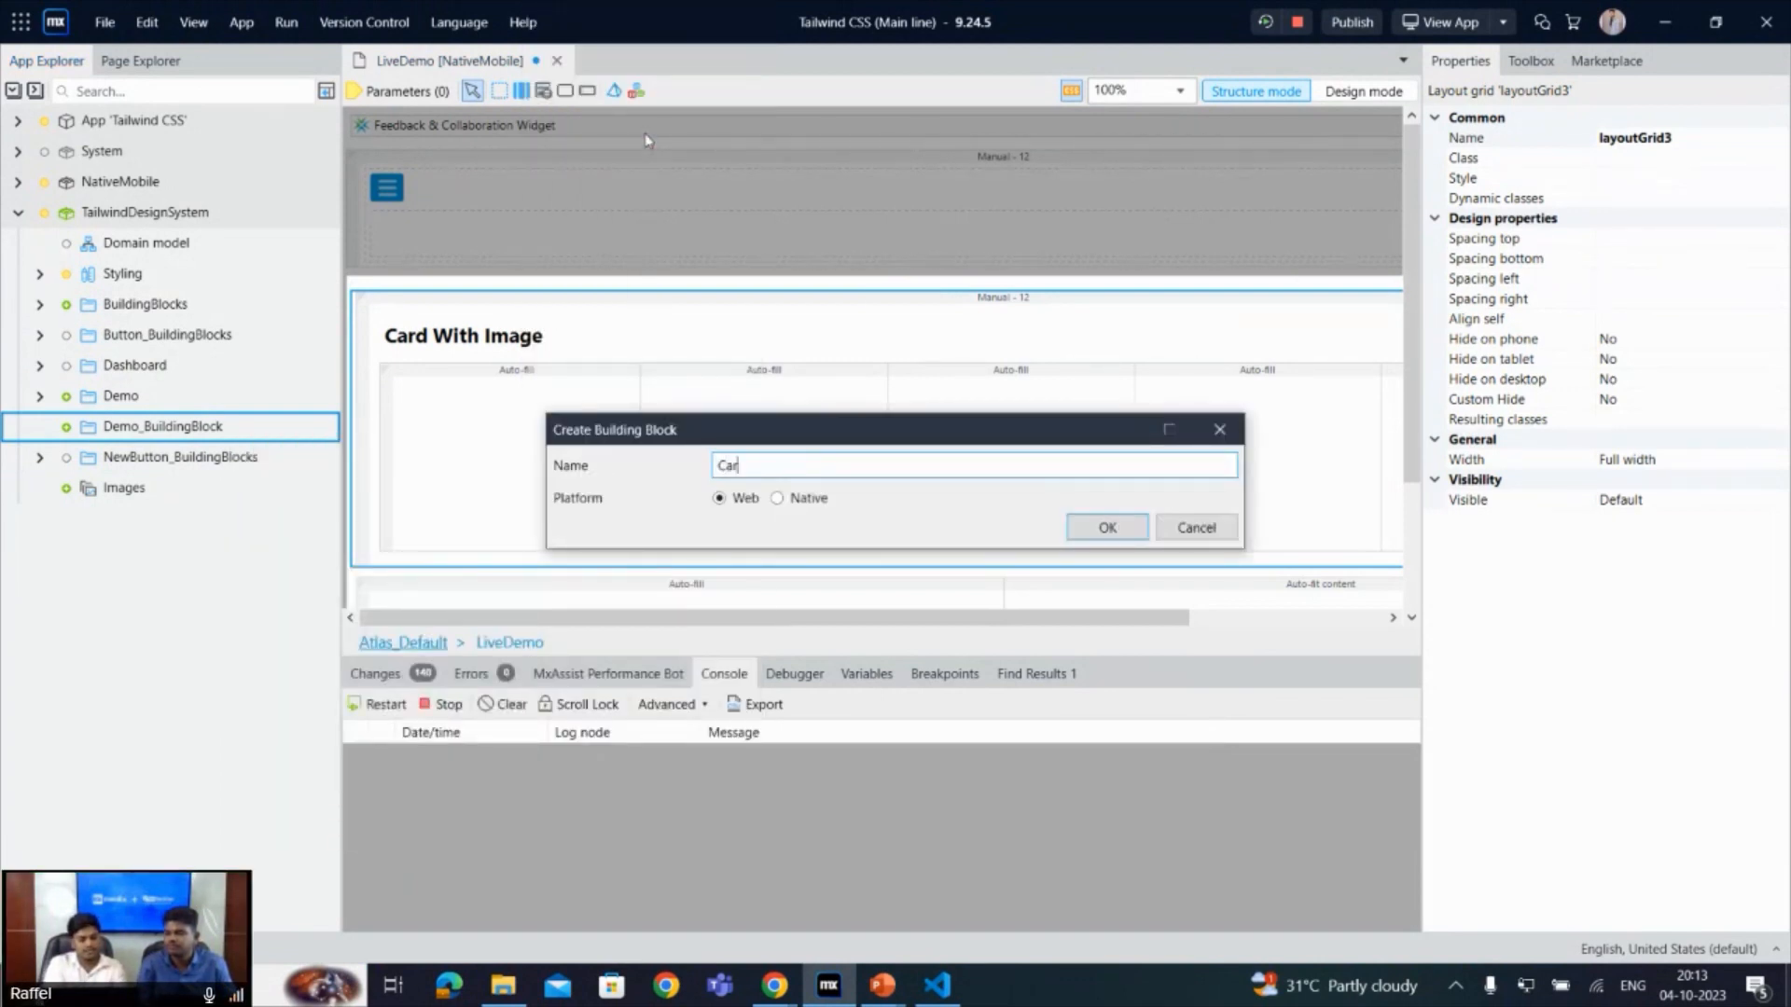
pyautogui.write('dWithI')
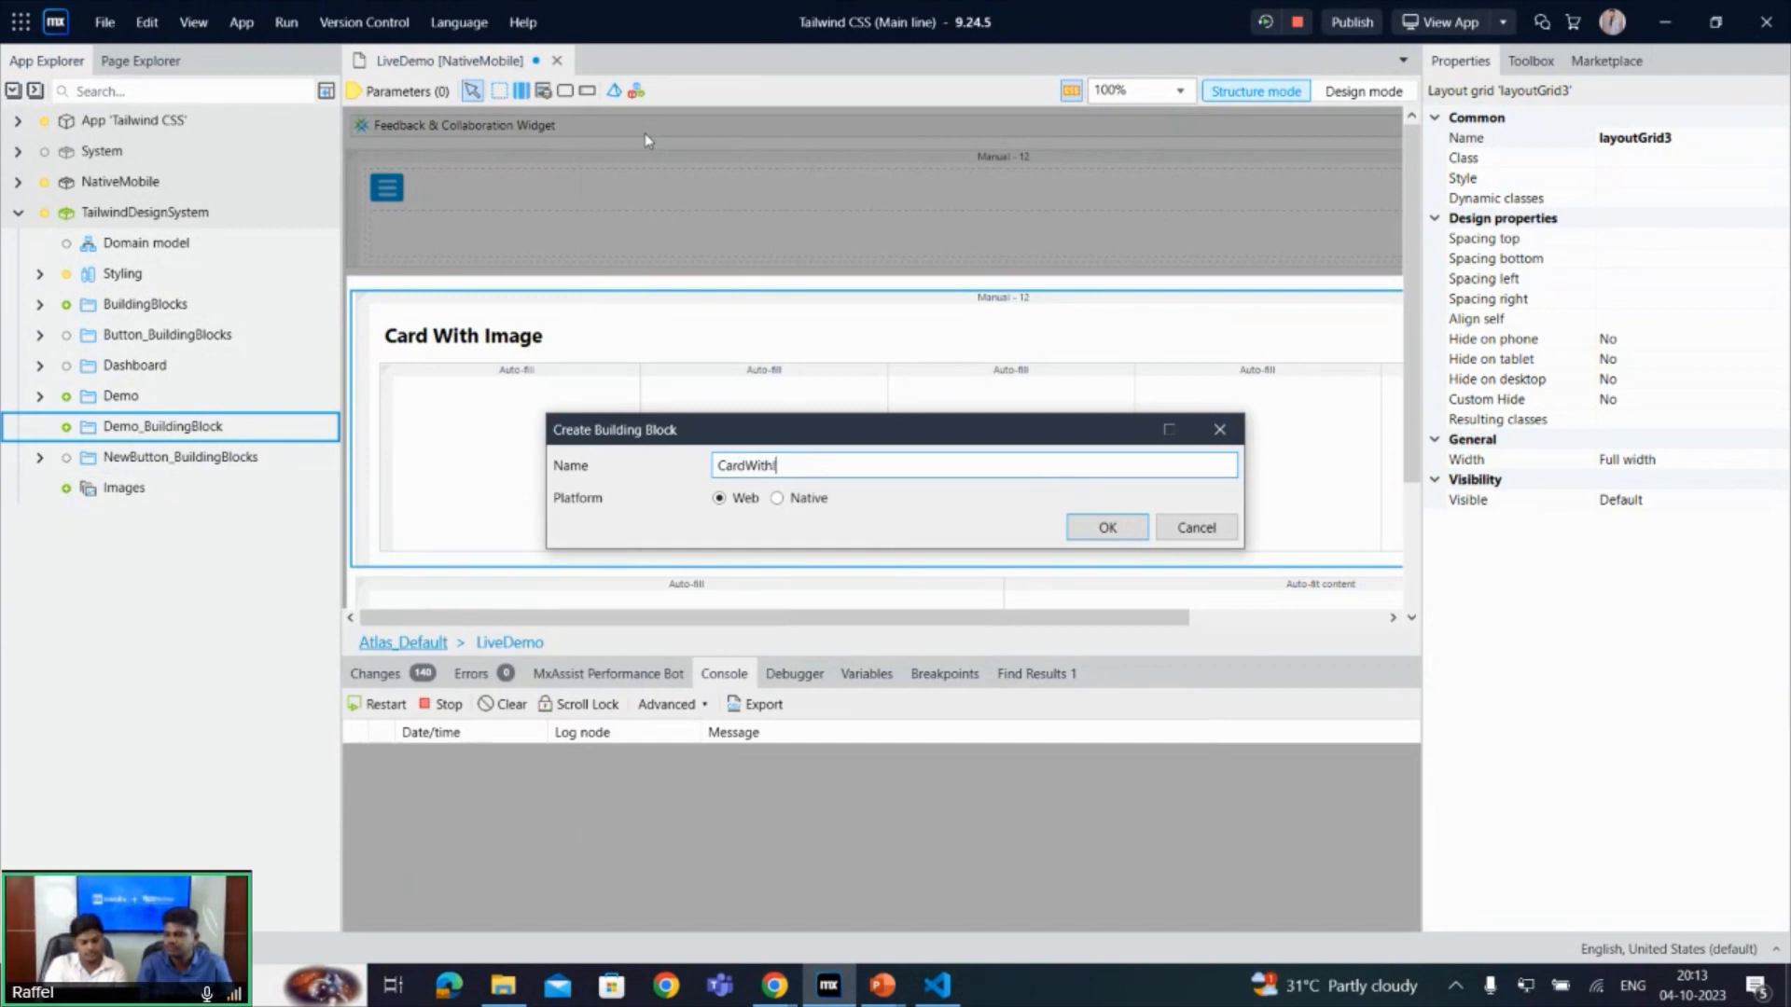
pyautogui.write('mages')
pyautogui.press('Return')
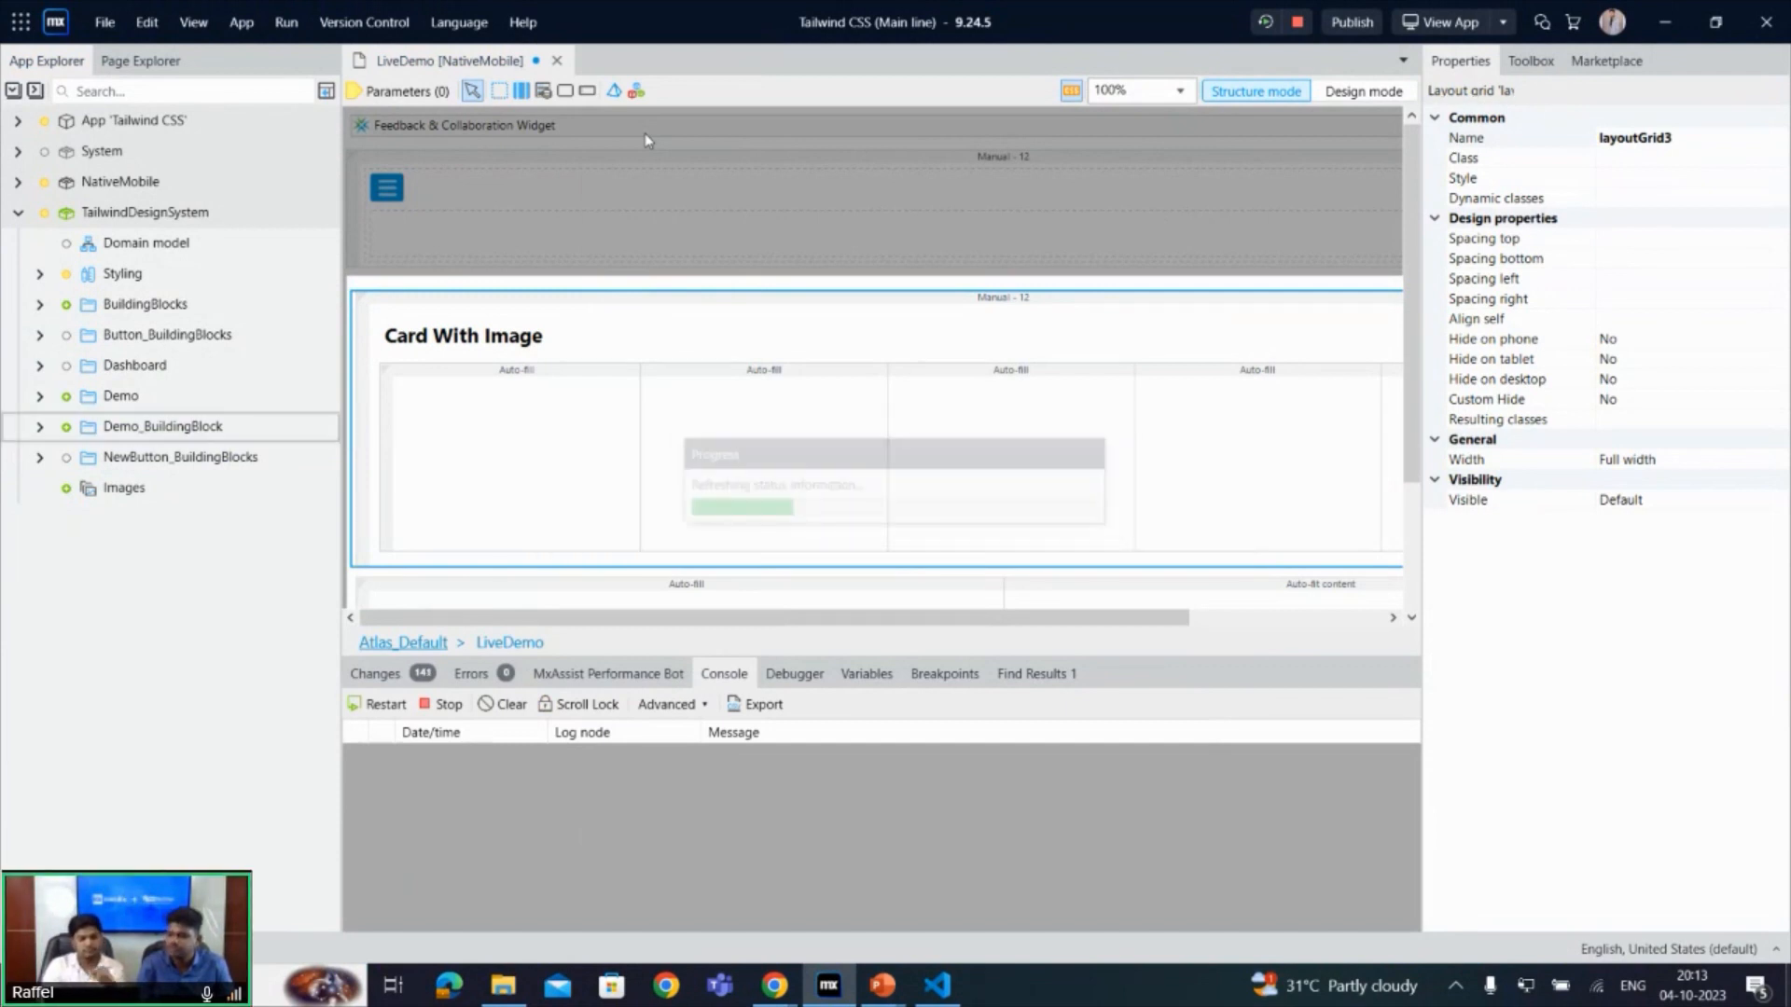
pyautogui.click(657, 208)
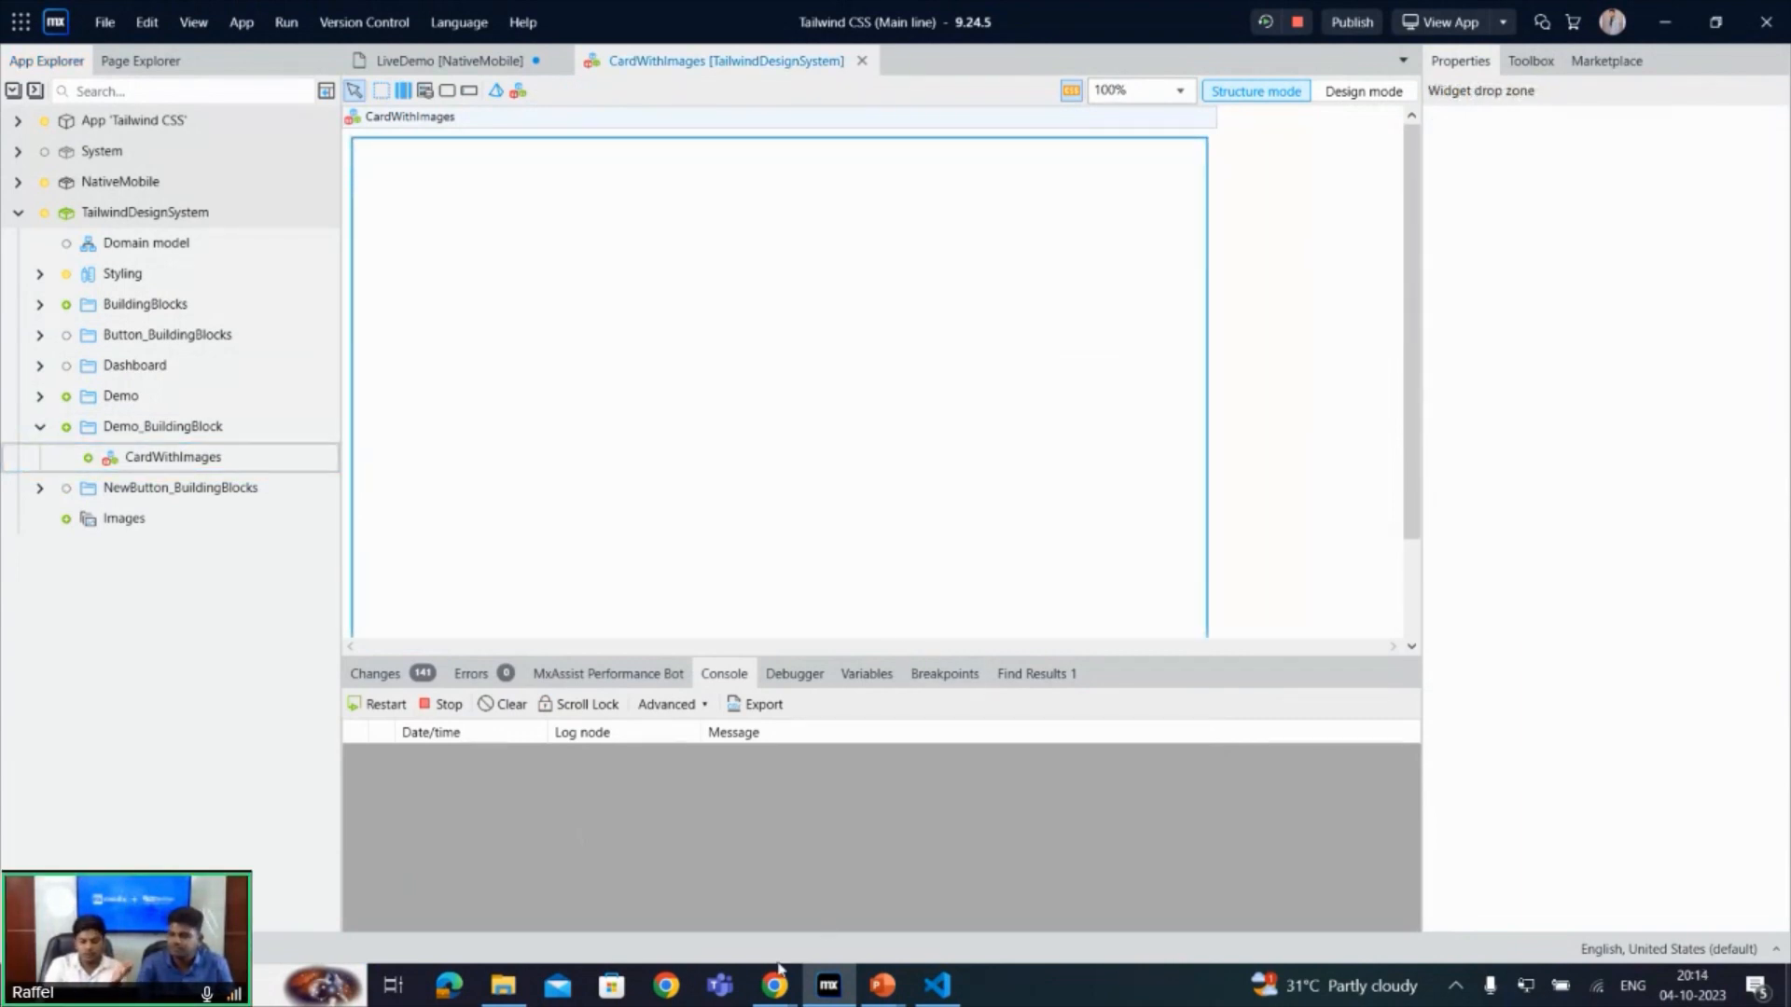
# - Switch to the CodePen demo in Chrome and uncomment the card's entire HTML block, from the outer div to its closing tag
pyautogui.moveTo(781, 974)
pyautogui.click(549, 920)
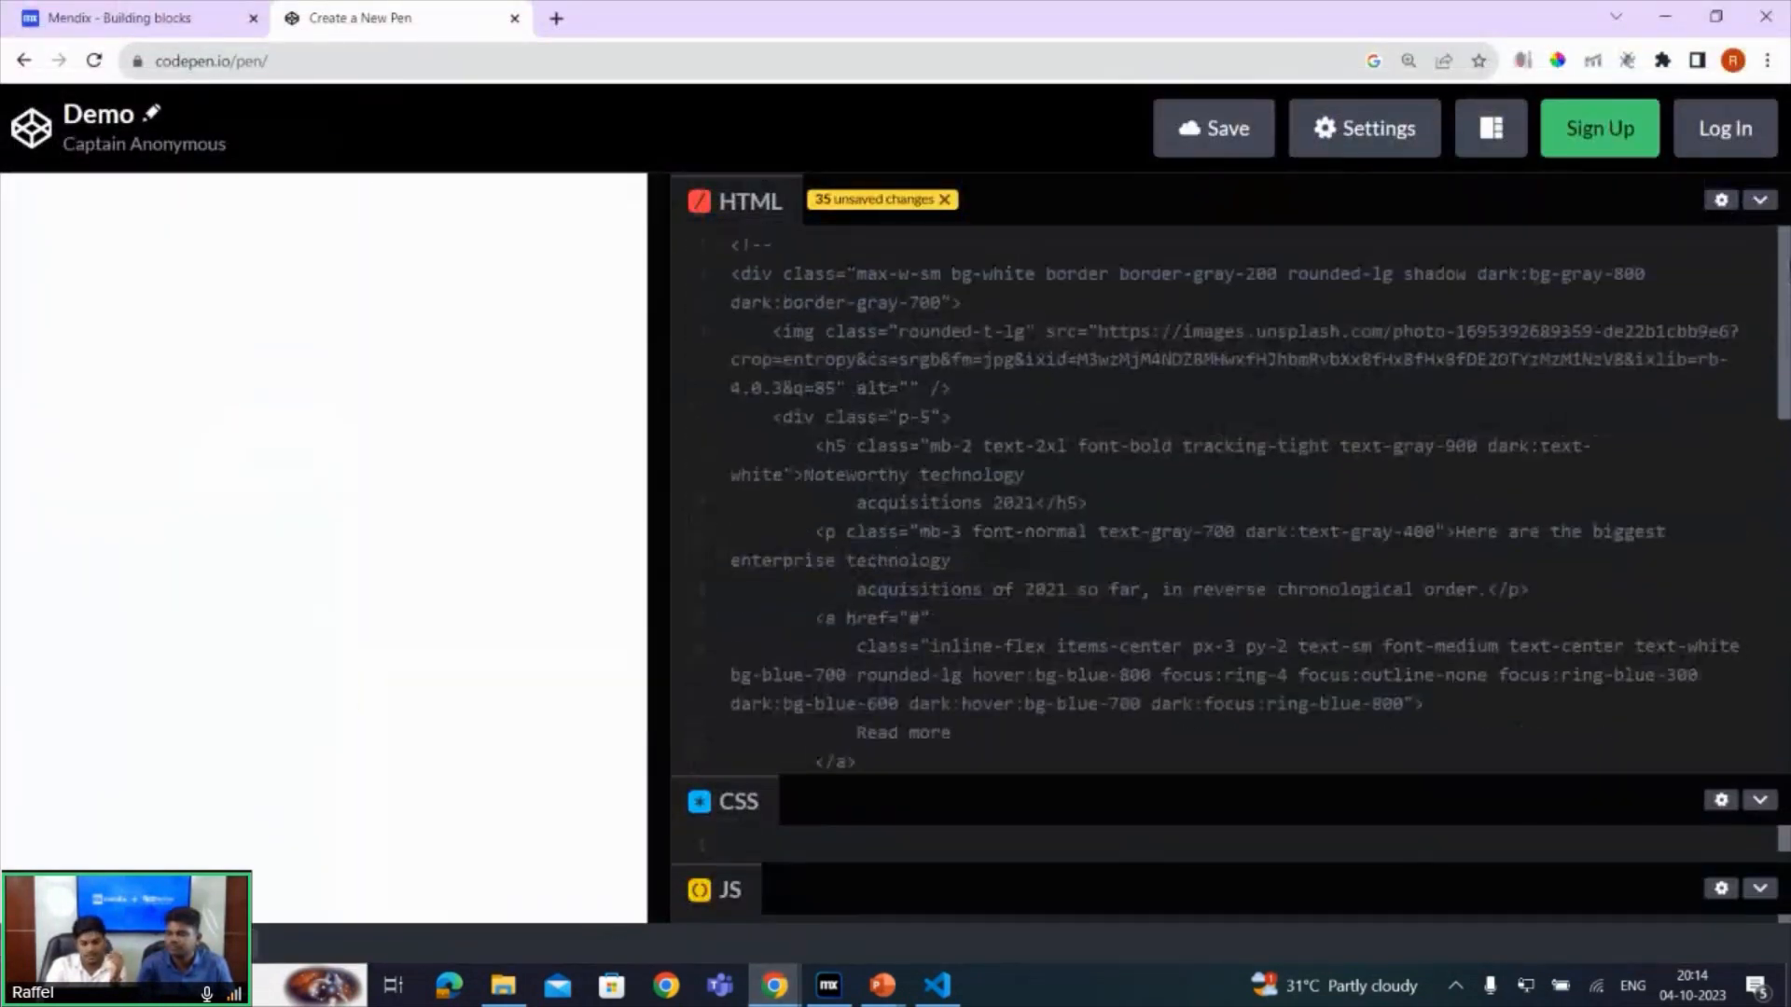
pyautogui.moveTo(733, 274); pyautogui.dragTo(1009, 720)
pyautogui.moveTo(1783, 528); pyautogui.dragTo(1789, 283)
pyautogui.click(1484, 421)
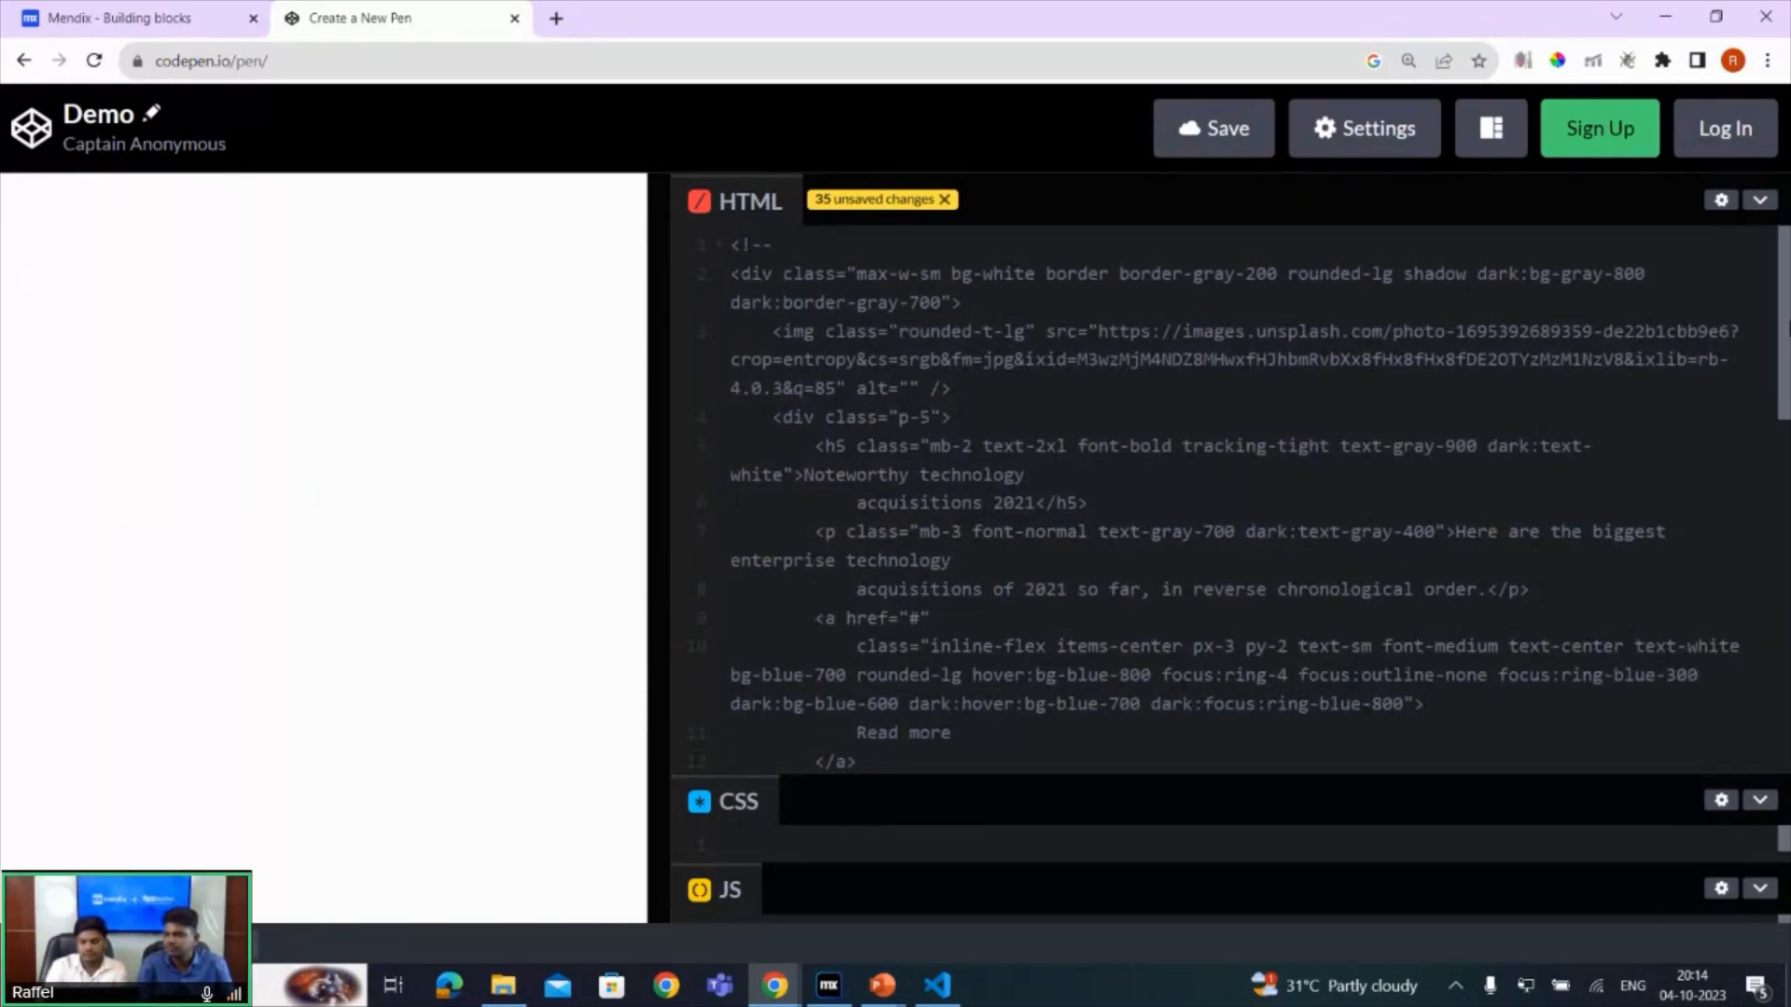
pyautogui.scroll(-2, 989, 633)
pyautogui.moveTo(940, 647); pyautogui.dragTo(747, 196)
pyautogui.hotkey('ctrl', '/')
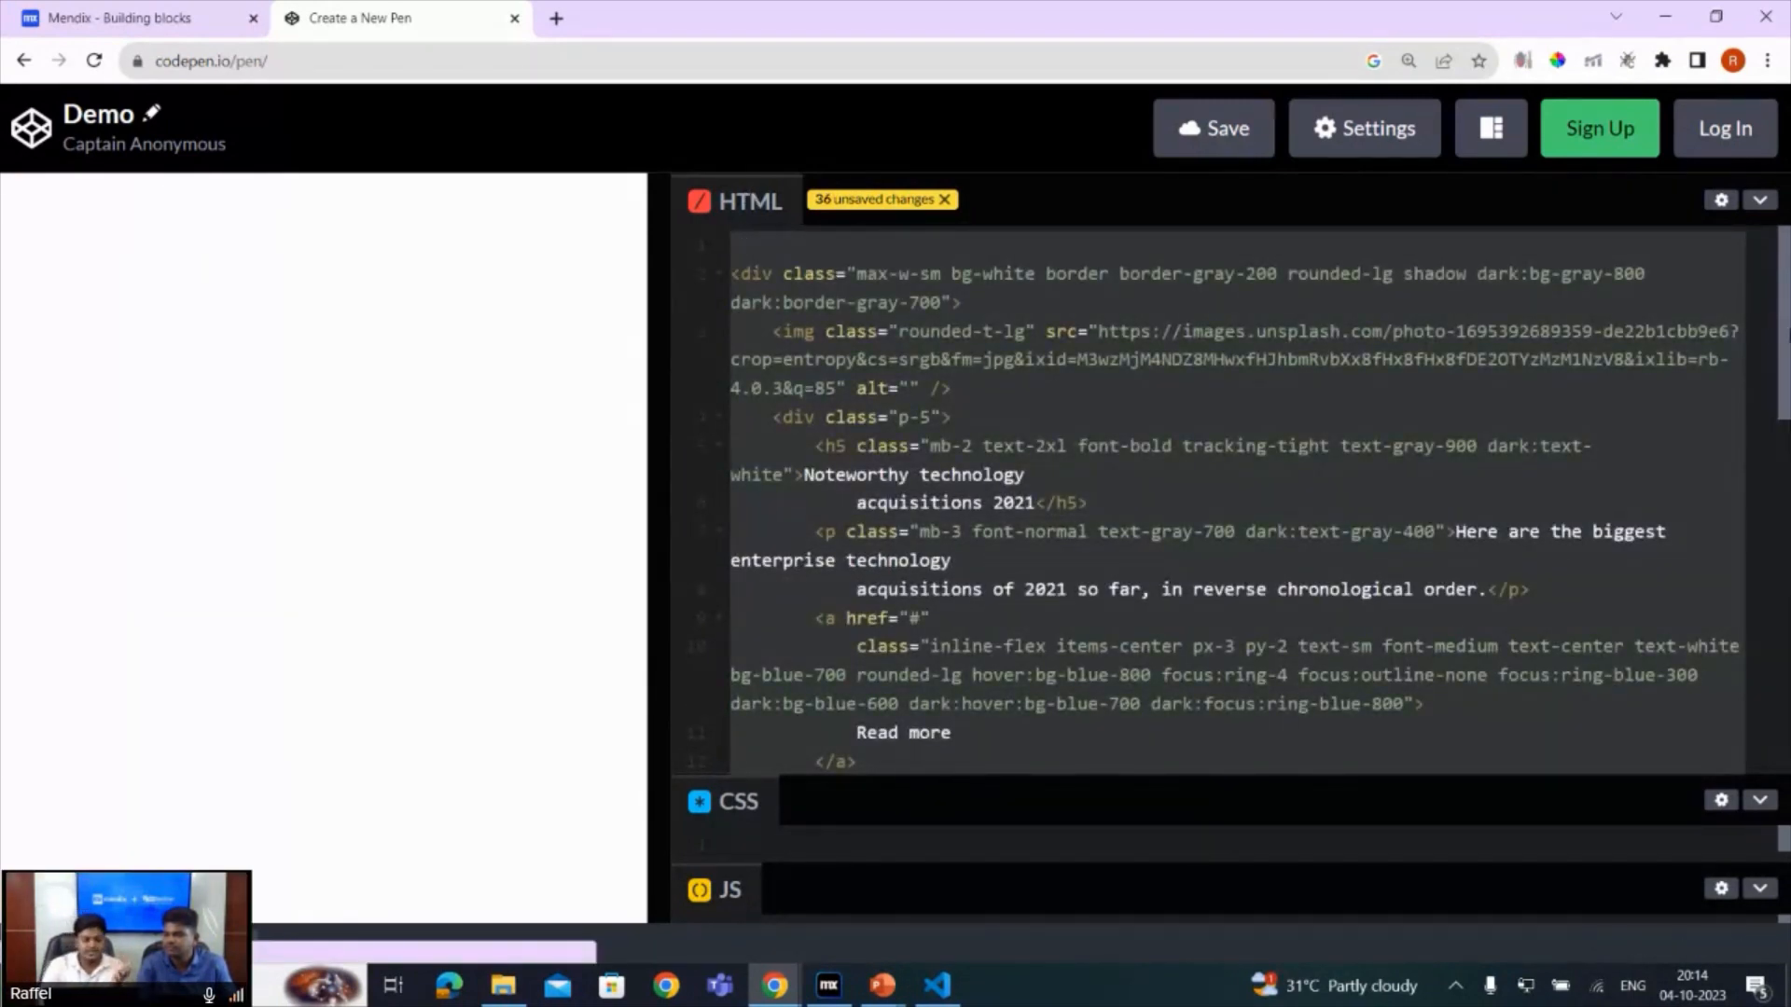
pyautogui.moveTo(1789, 336)
pyautogui.mouseDown()
pyautogui.moveTo(1789, 361)
pyautogui.moveTo(1788, 316)
pyautogui.mouseUp()
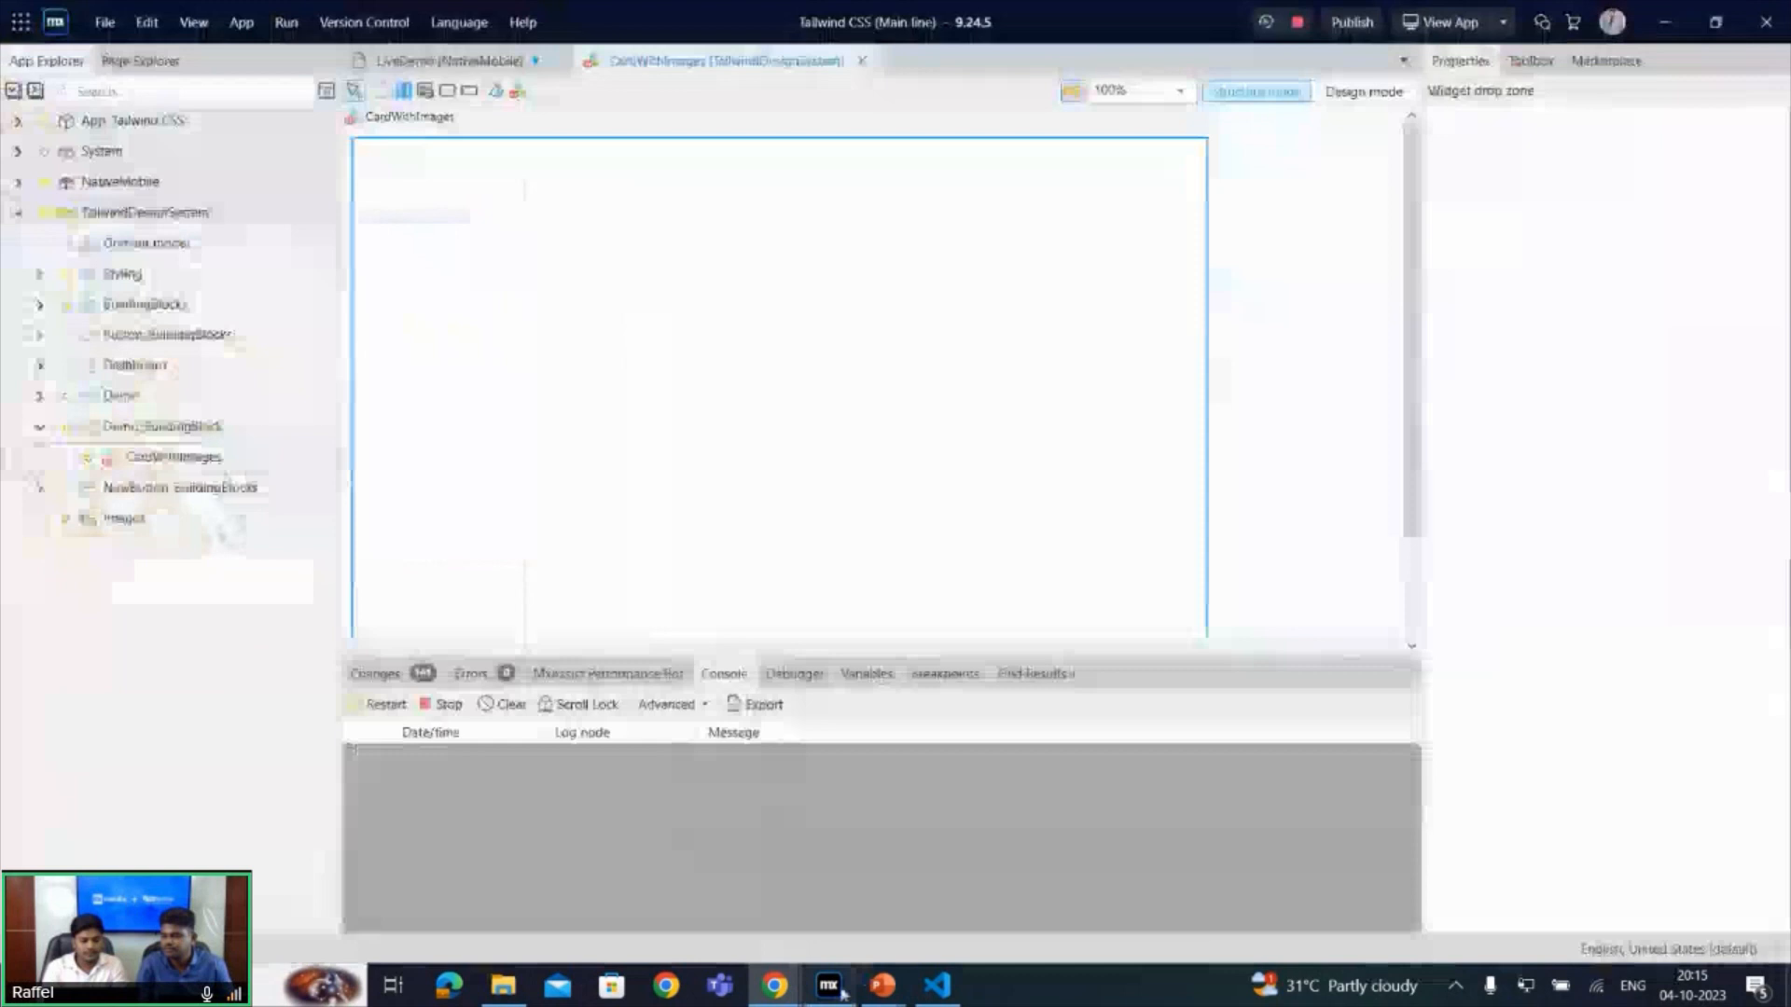
# - Switch back to Mendix Studio Pro and add a Container widget to the empty CardWithImages building block
pyautogui.click(844, 981)
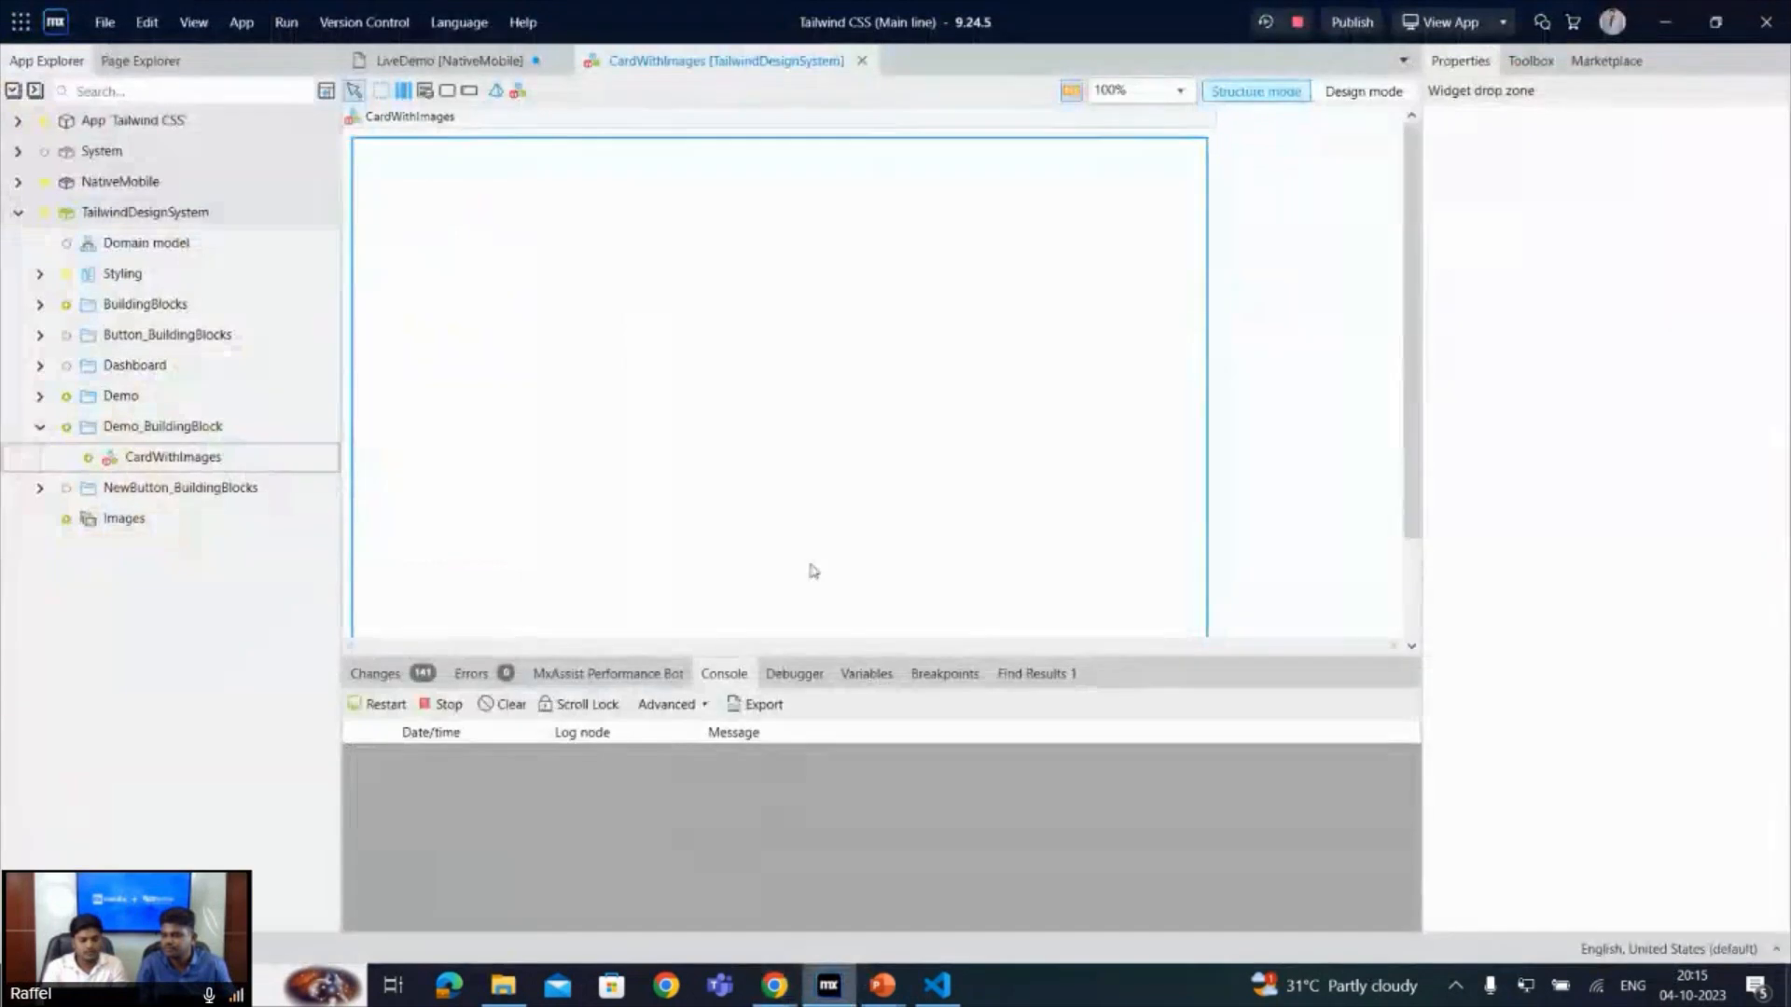
pyautogui.rightClick(651, 194)
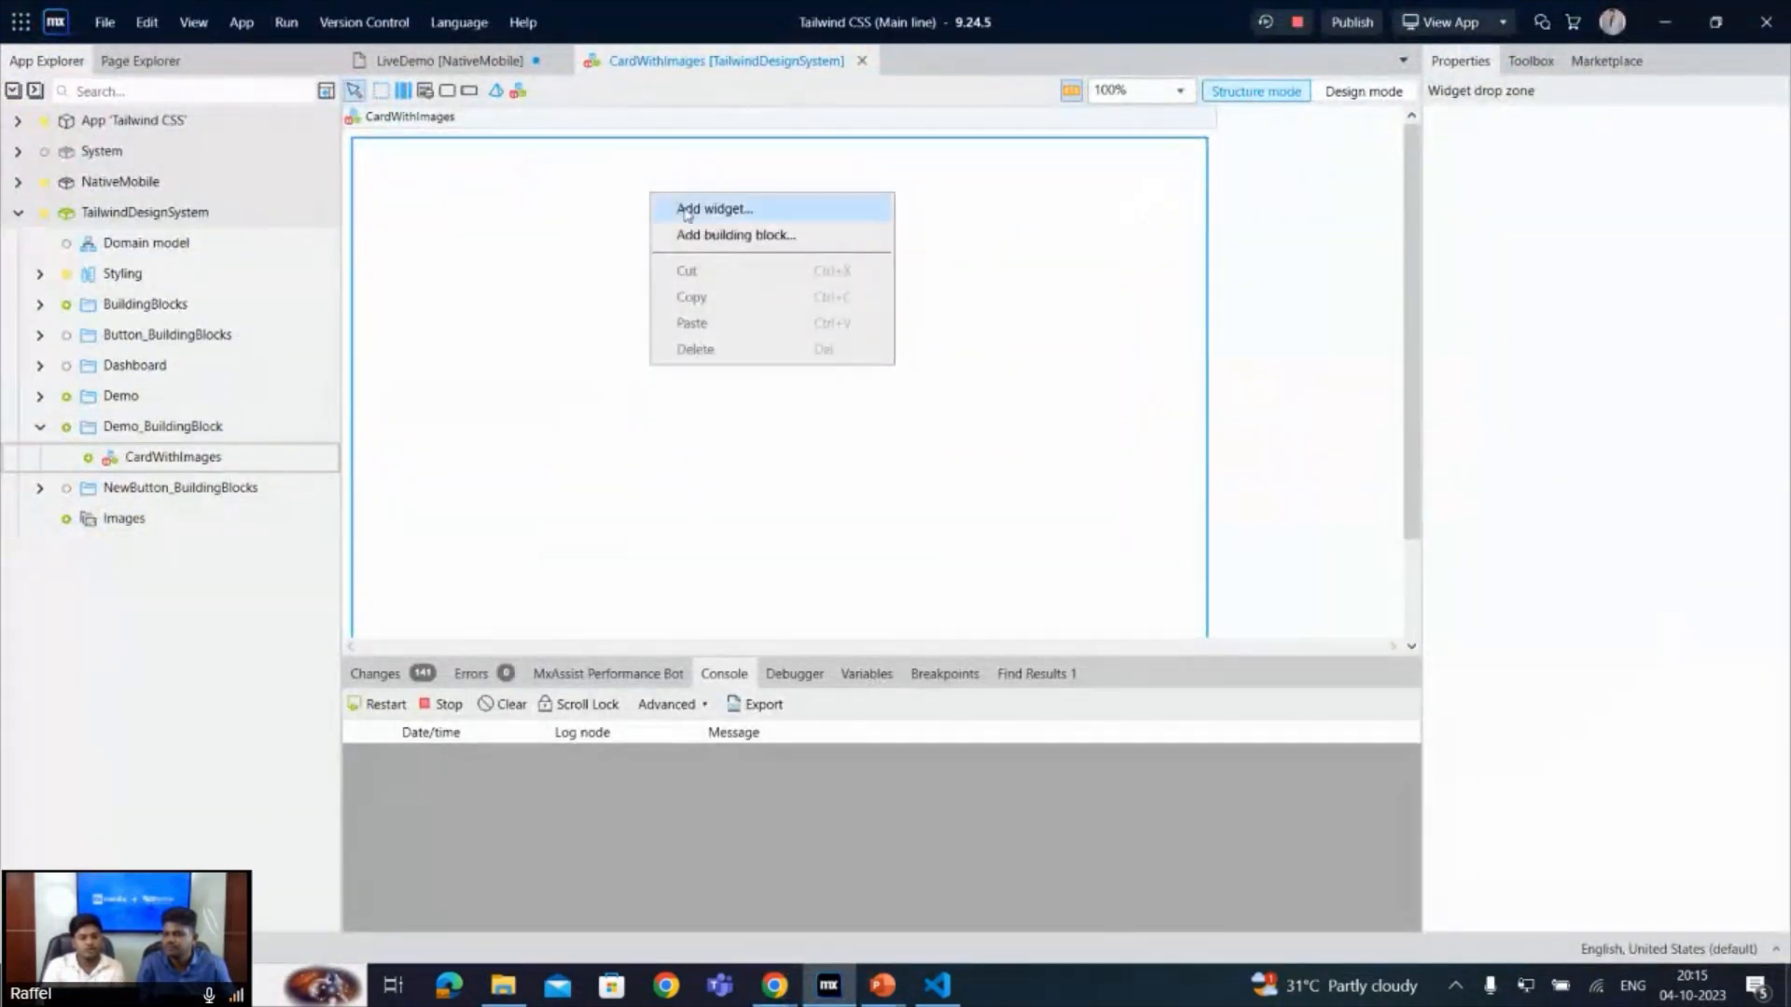
pyautogui.click(687, 211)
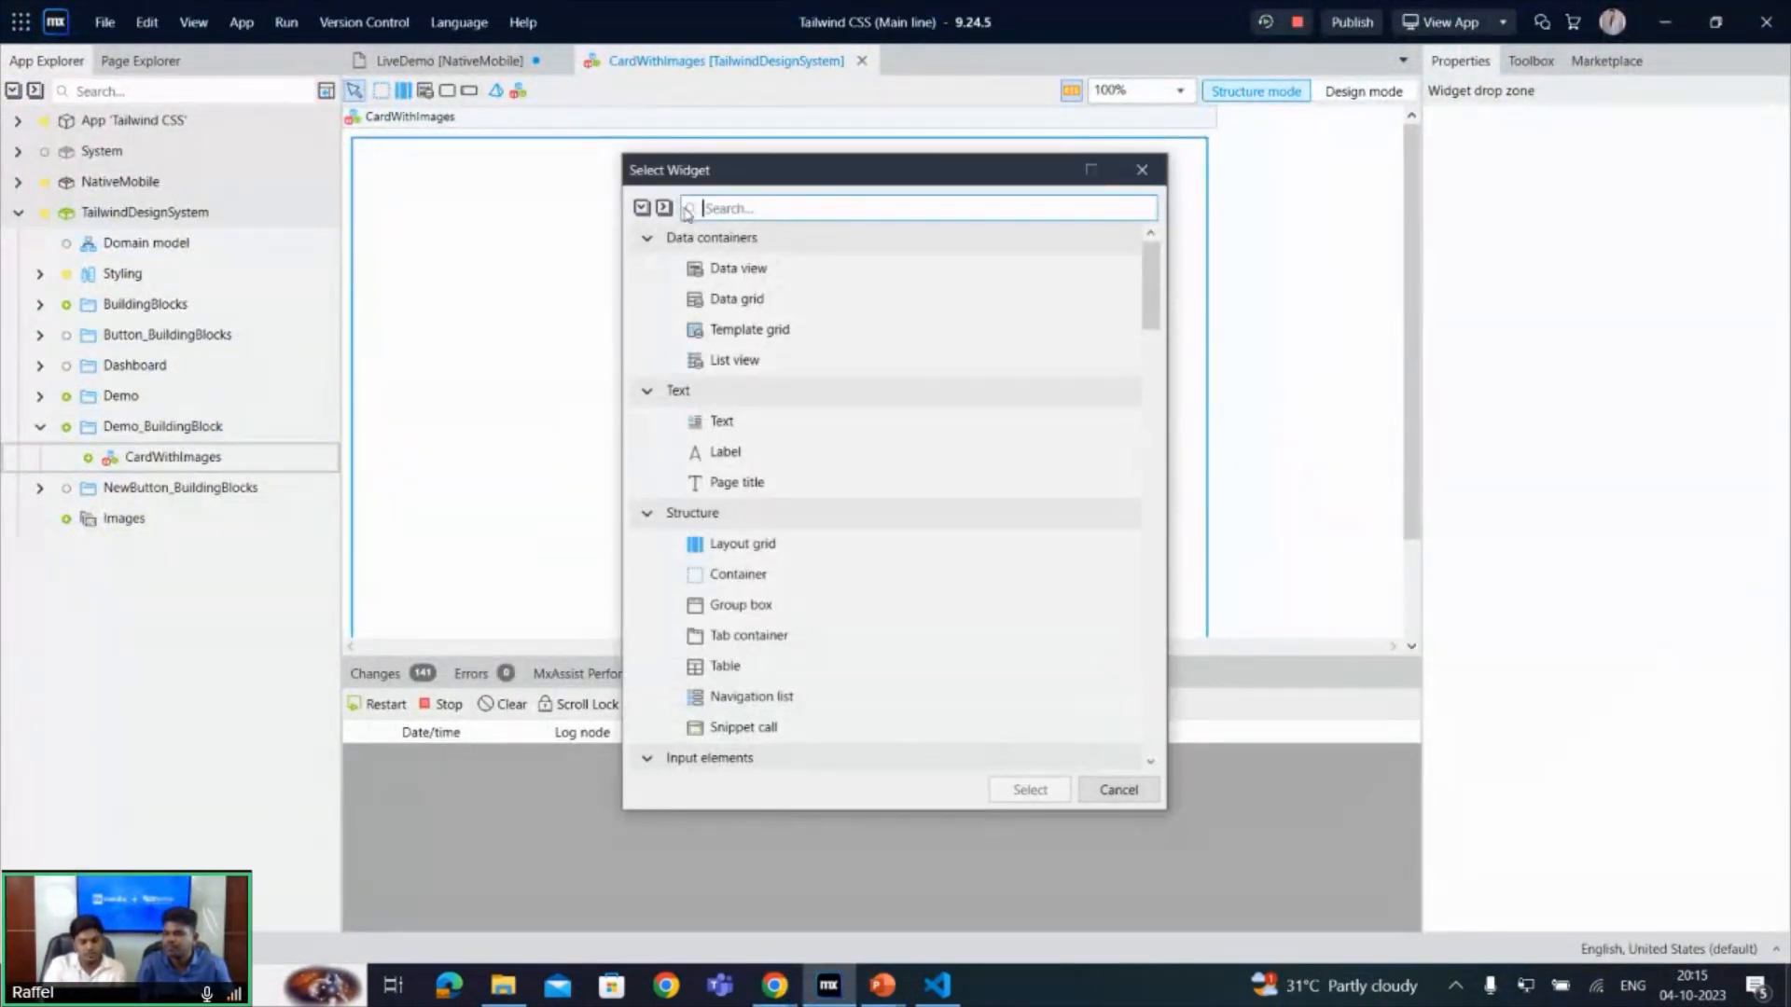
pyautogui.write('con')
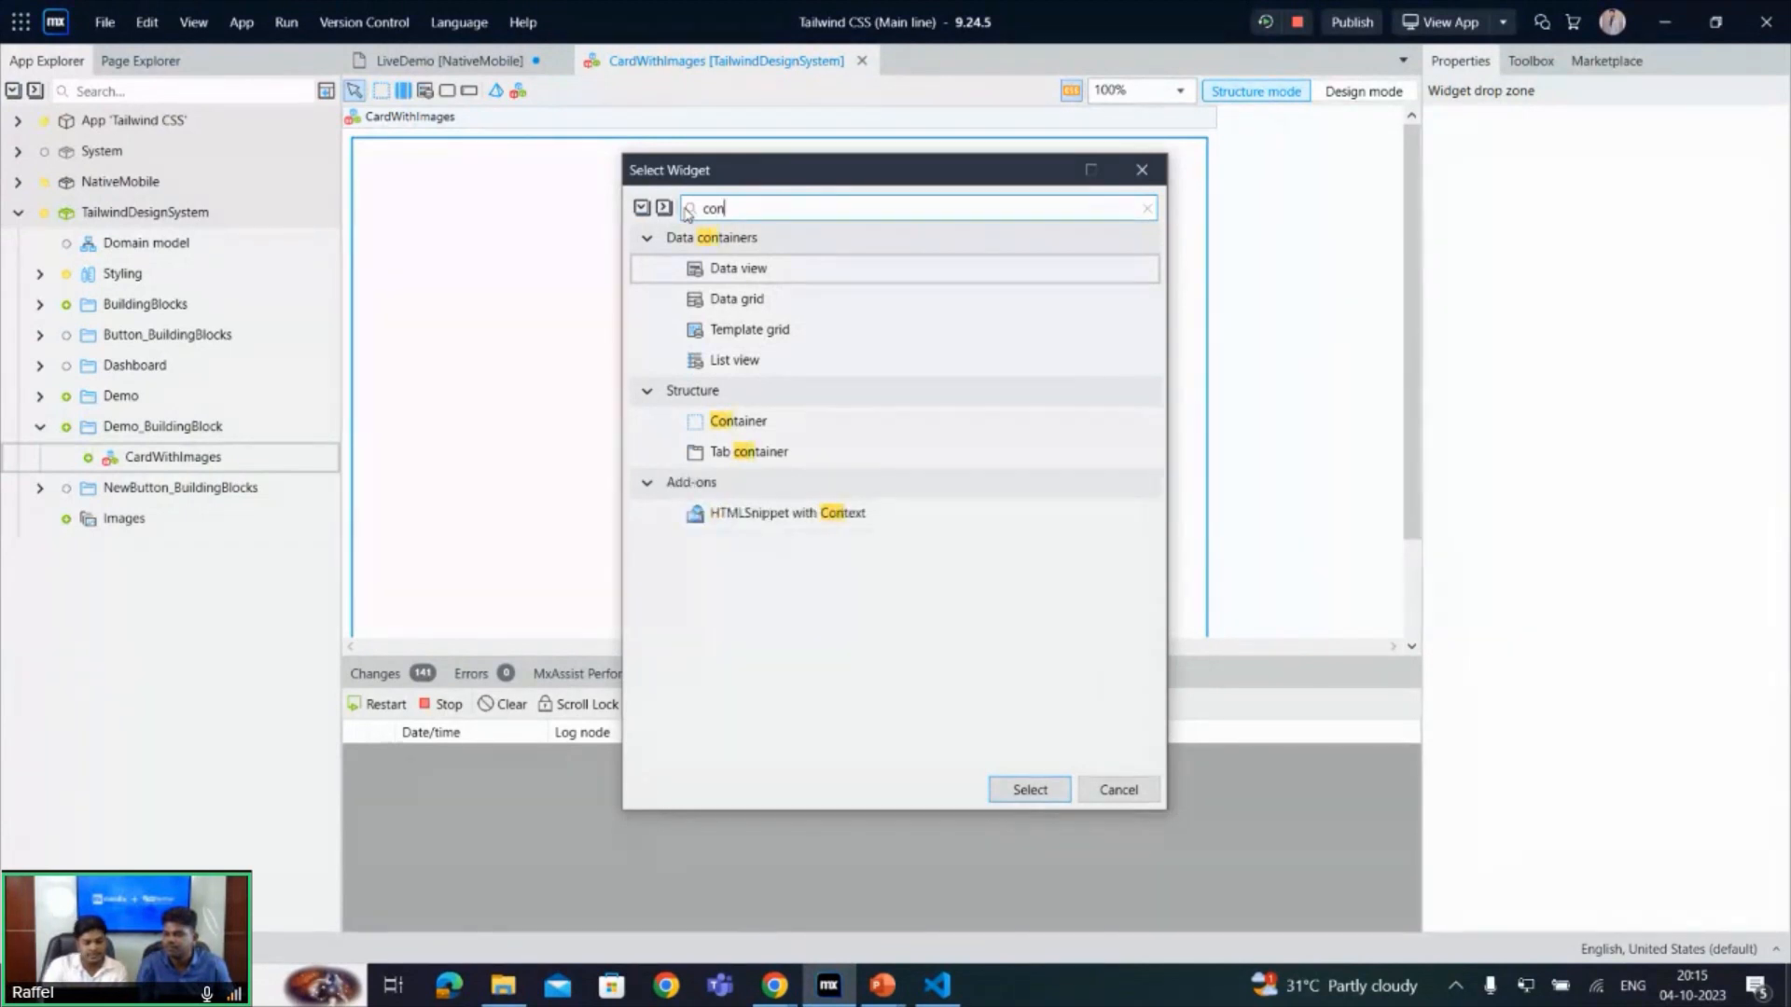
pyautogui.press('Down')
pyautogui.press('Down')
pyautogui.press('Down')
pyautogui.press('Down')
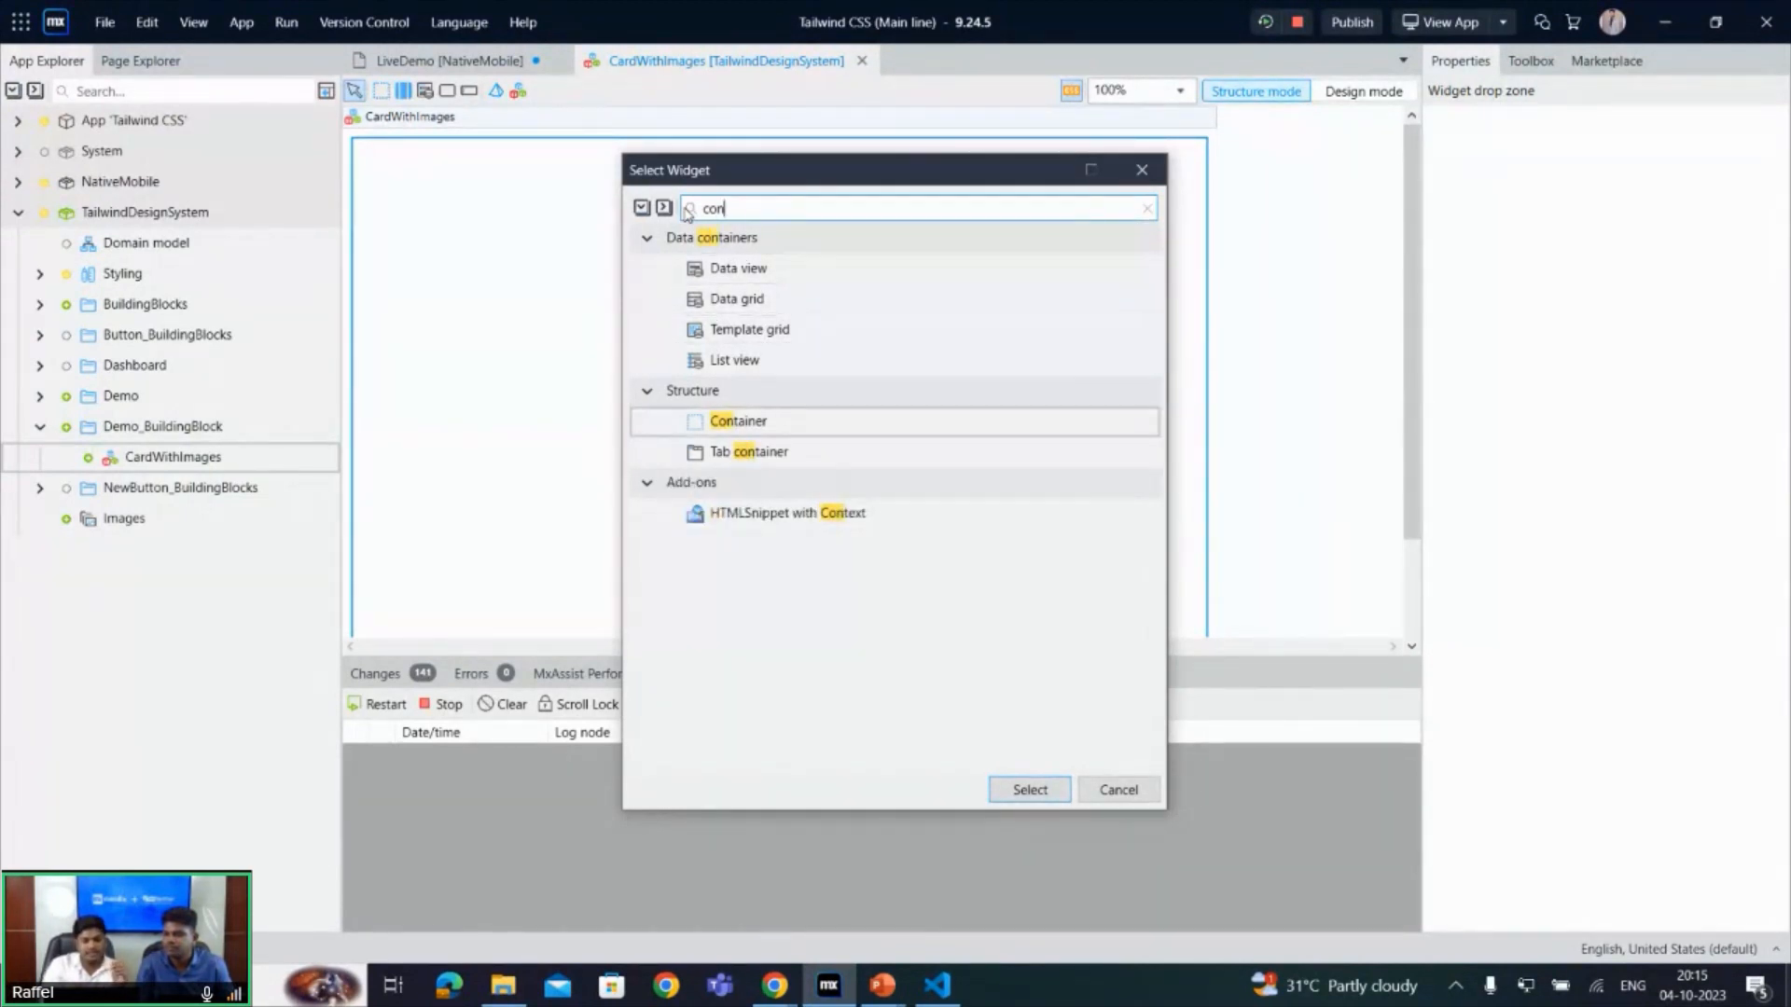
pyautogui.press('Return')
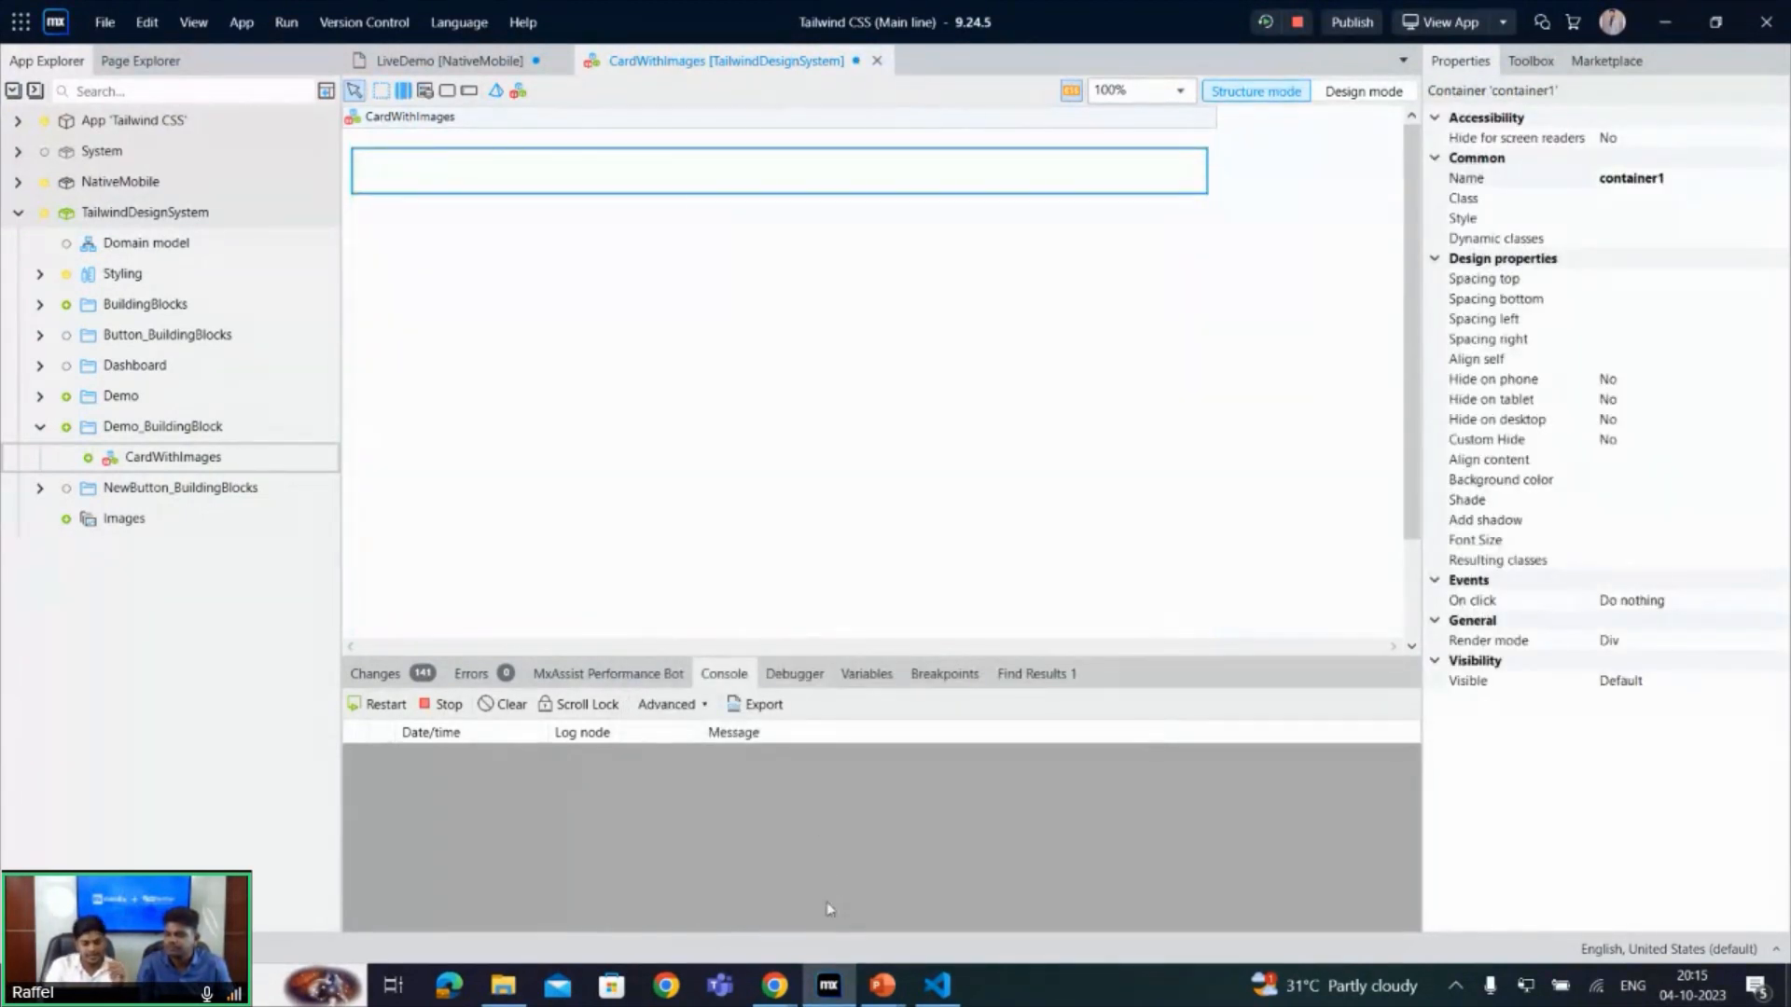
# - Check the card markup in CodePen, return to Mendix Studio Pro and add a Static image widget inside the container
pyautogui.moveTo(774, 984)
pyautogui.click(574, 893)
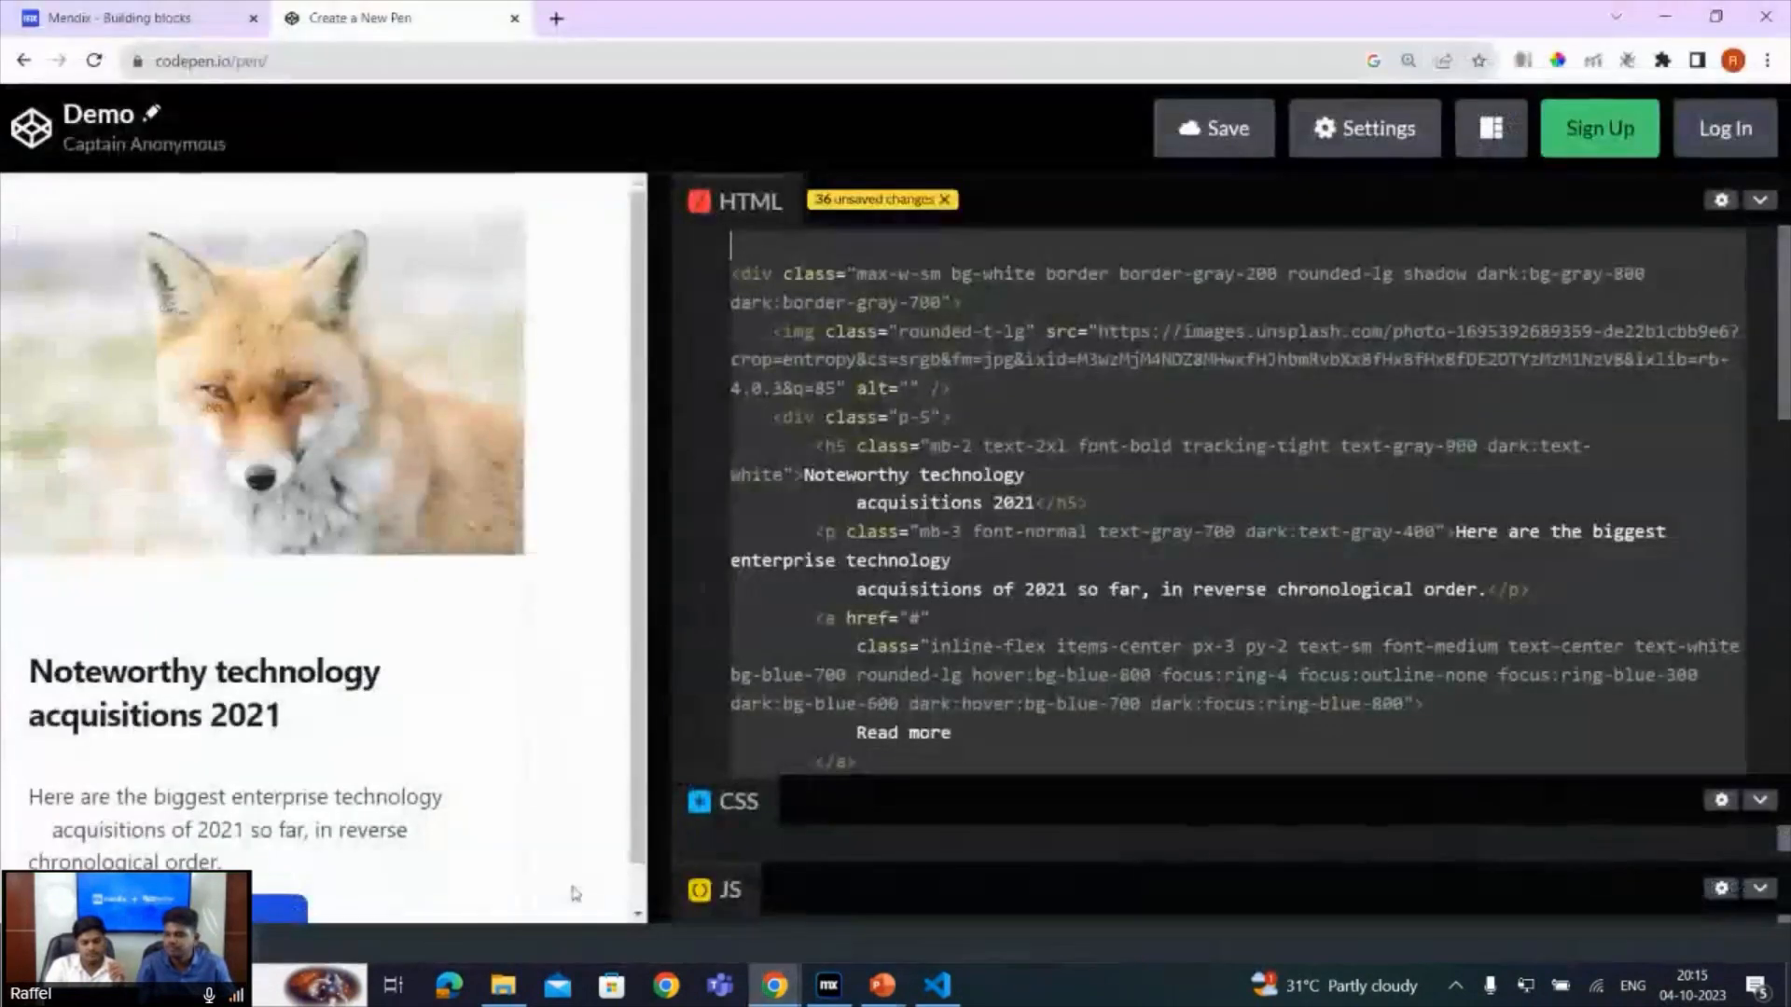
pyautogui.click(830, 981)
pyautogui.click(674, 185)
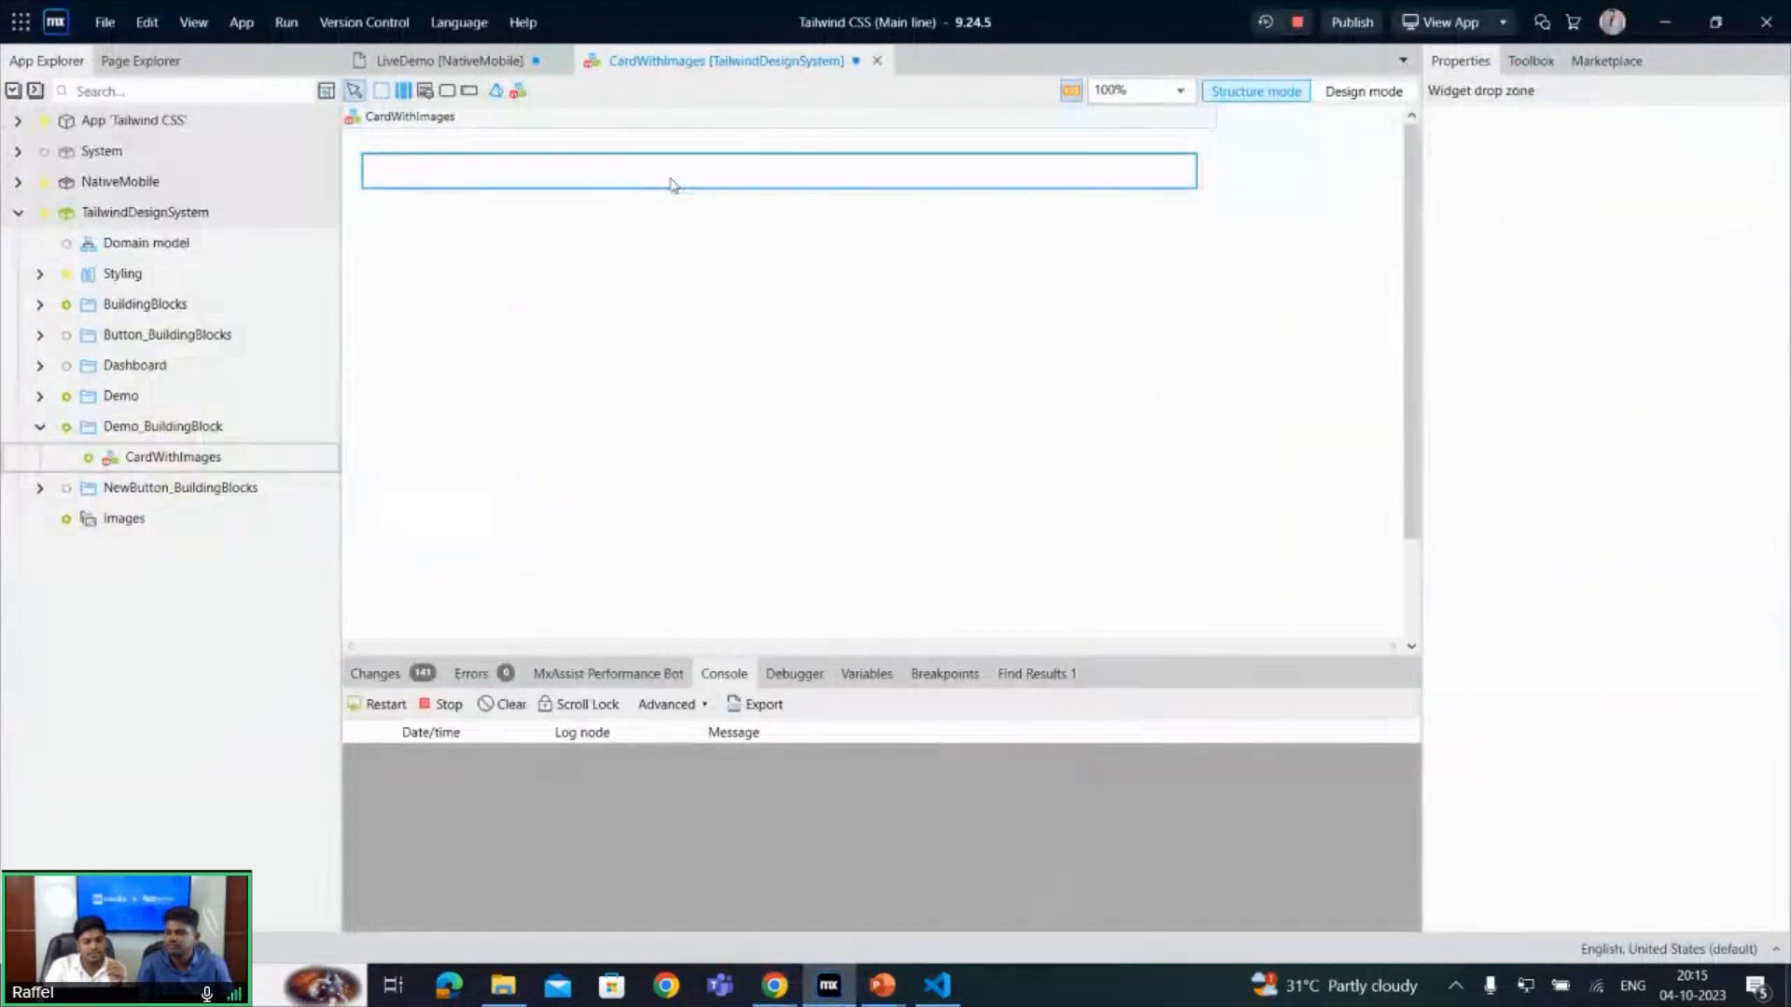
pyautogui.rightClick(672, 183)
pyautogui.click(721, 188)
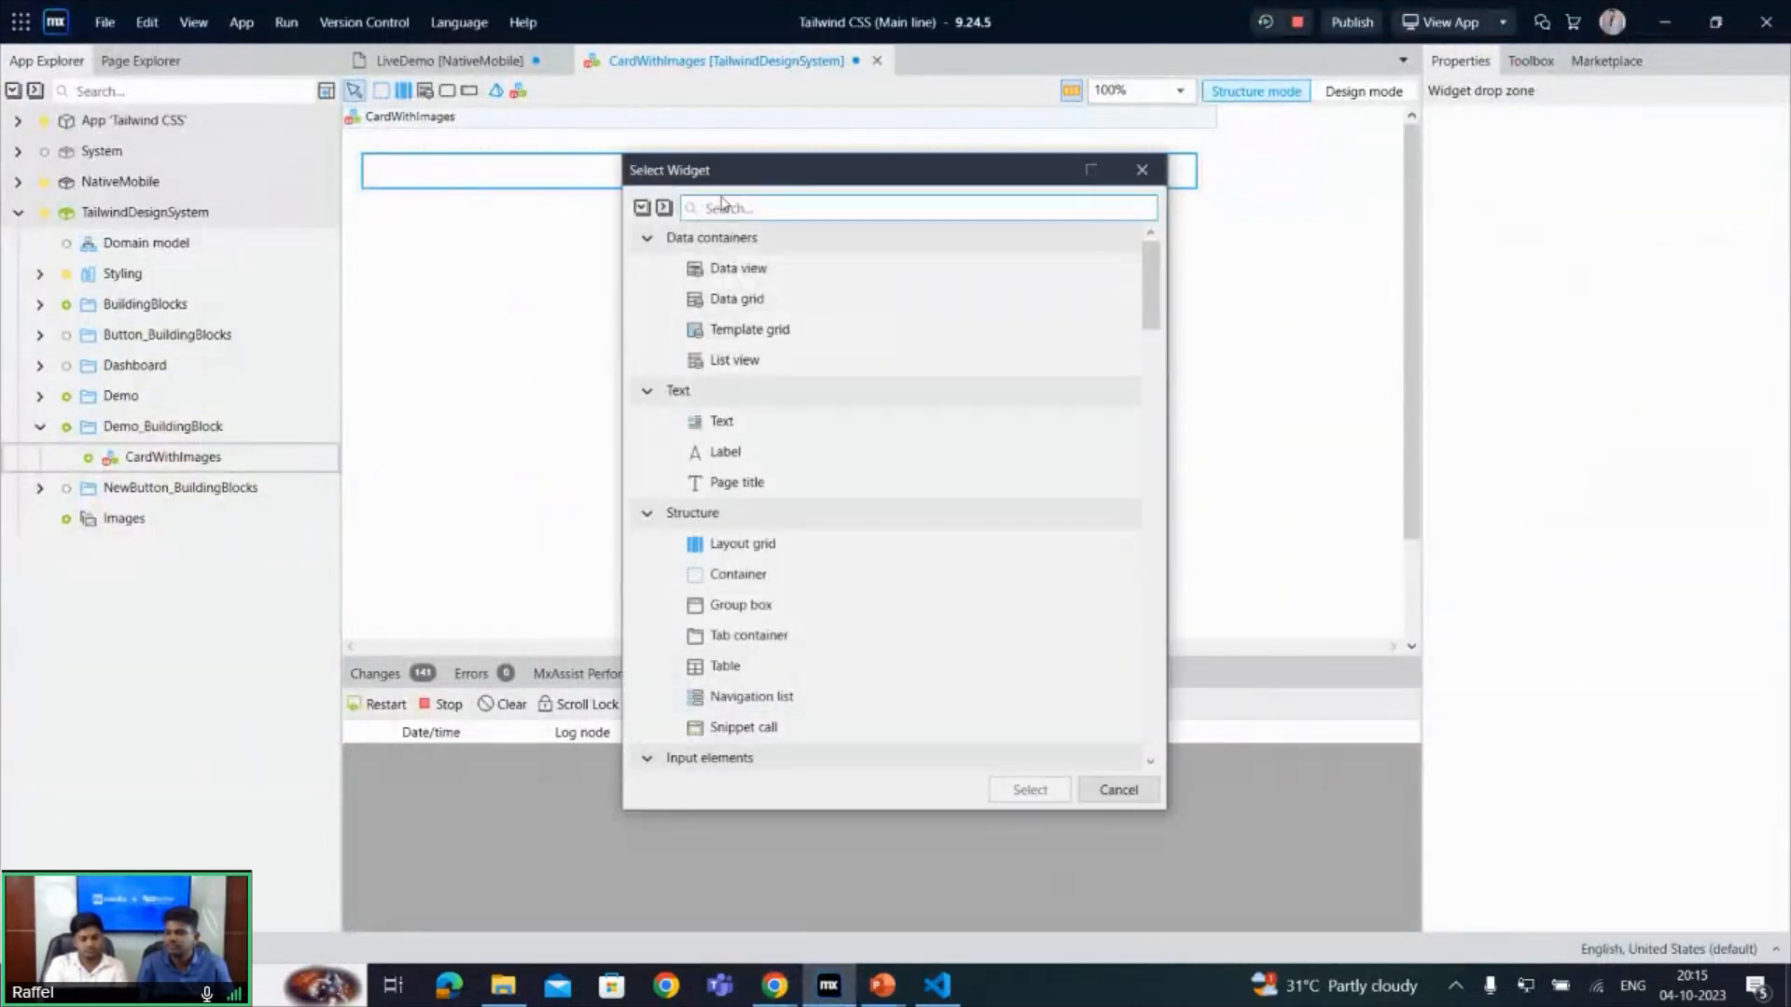
pyautogui.write('stat')
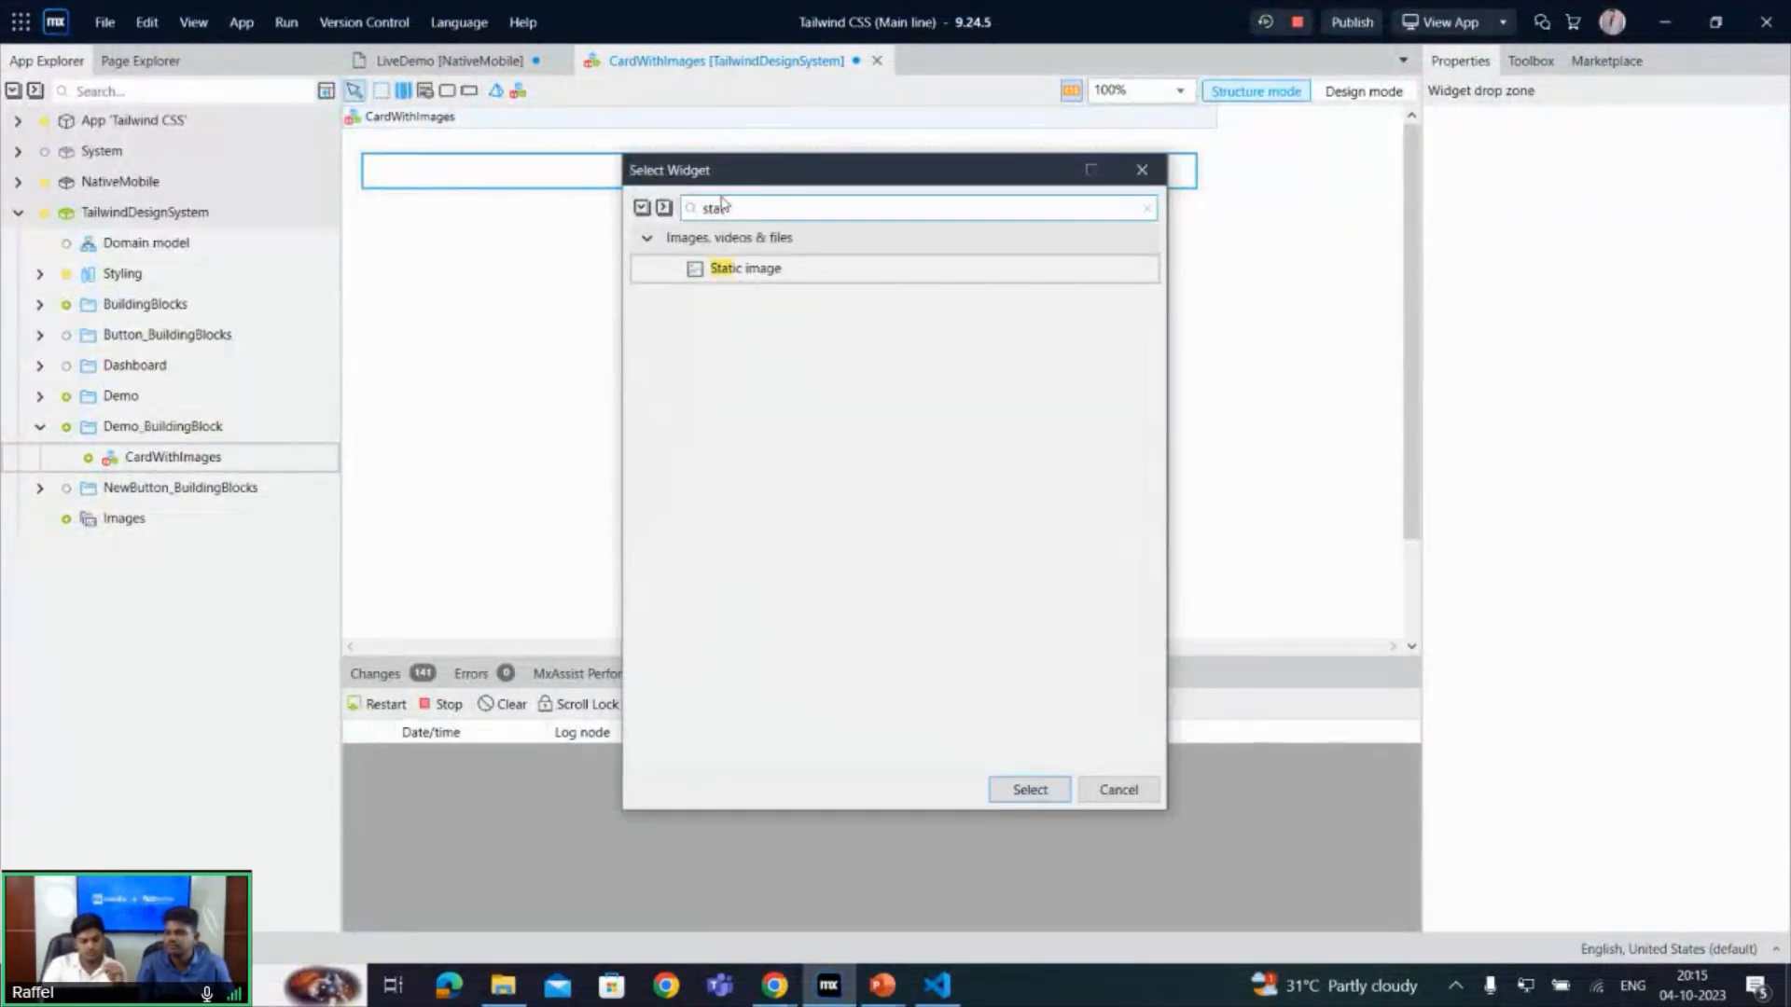
pyautogui.press('Return')
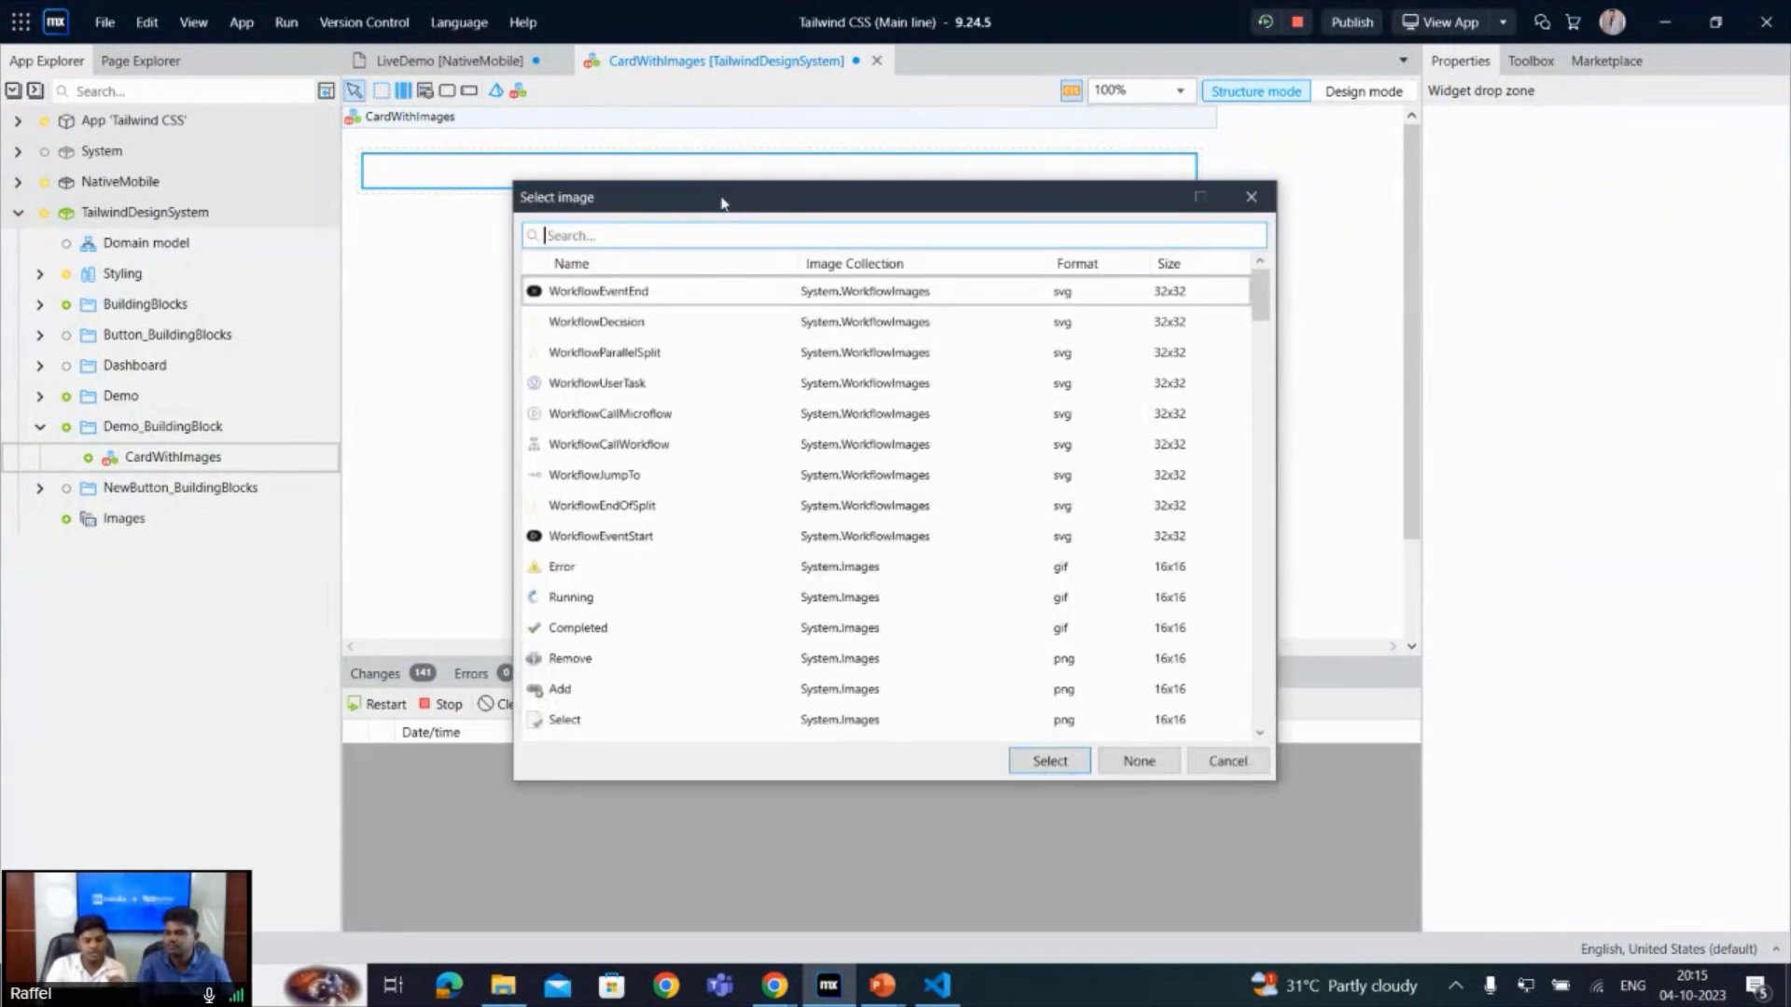
# - Search the images for "card" and assign CardImage from TailwindDesignSystem.Images to the static image
pyautogui.write('im')
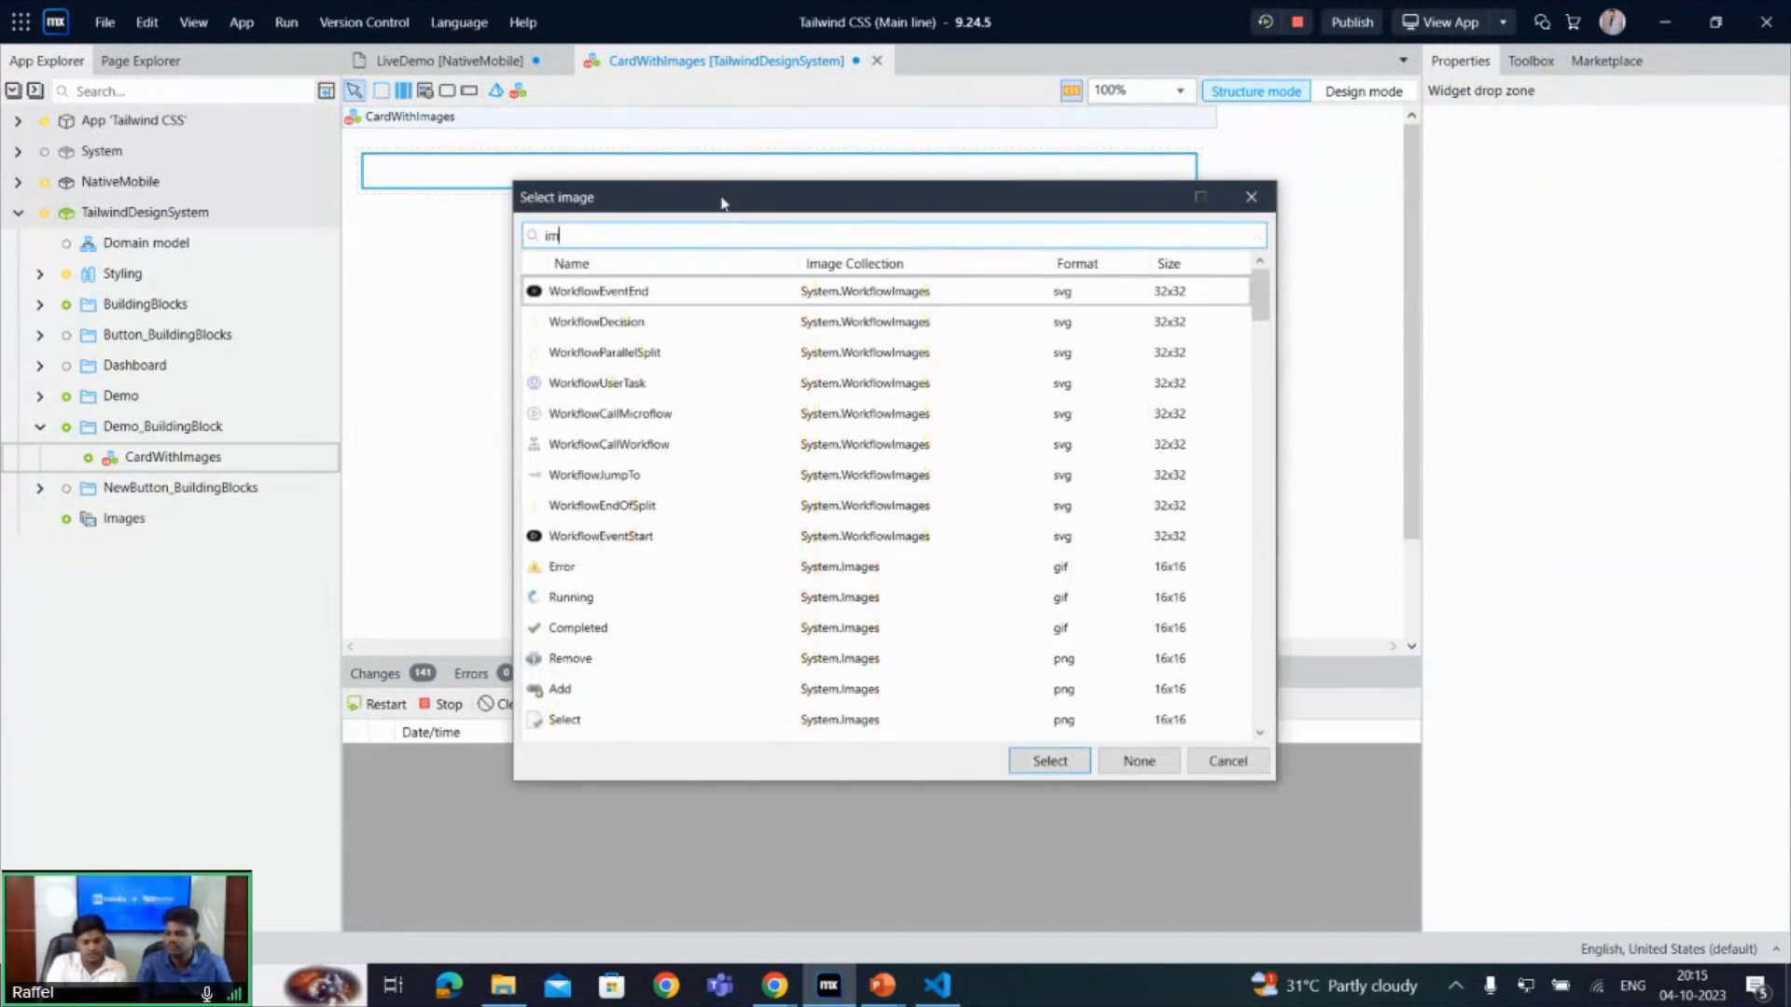
pyautogui.write('age')
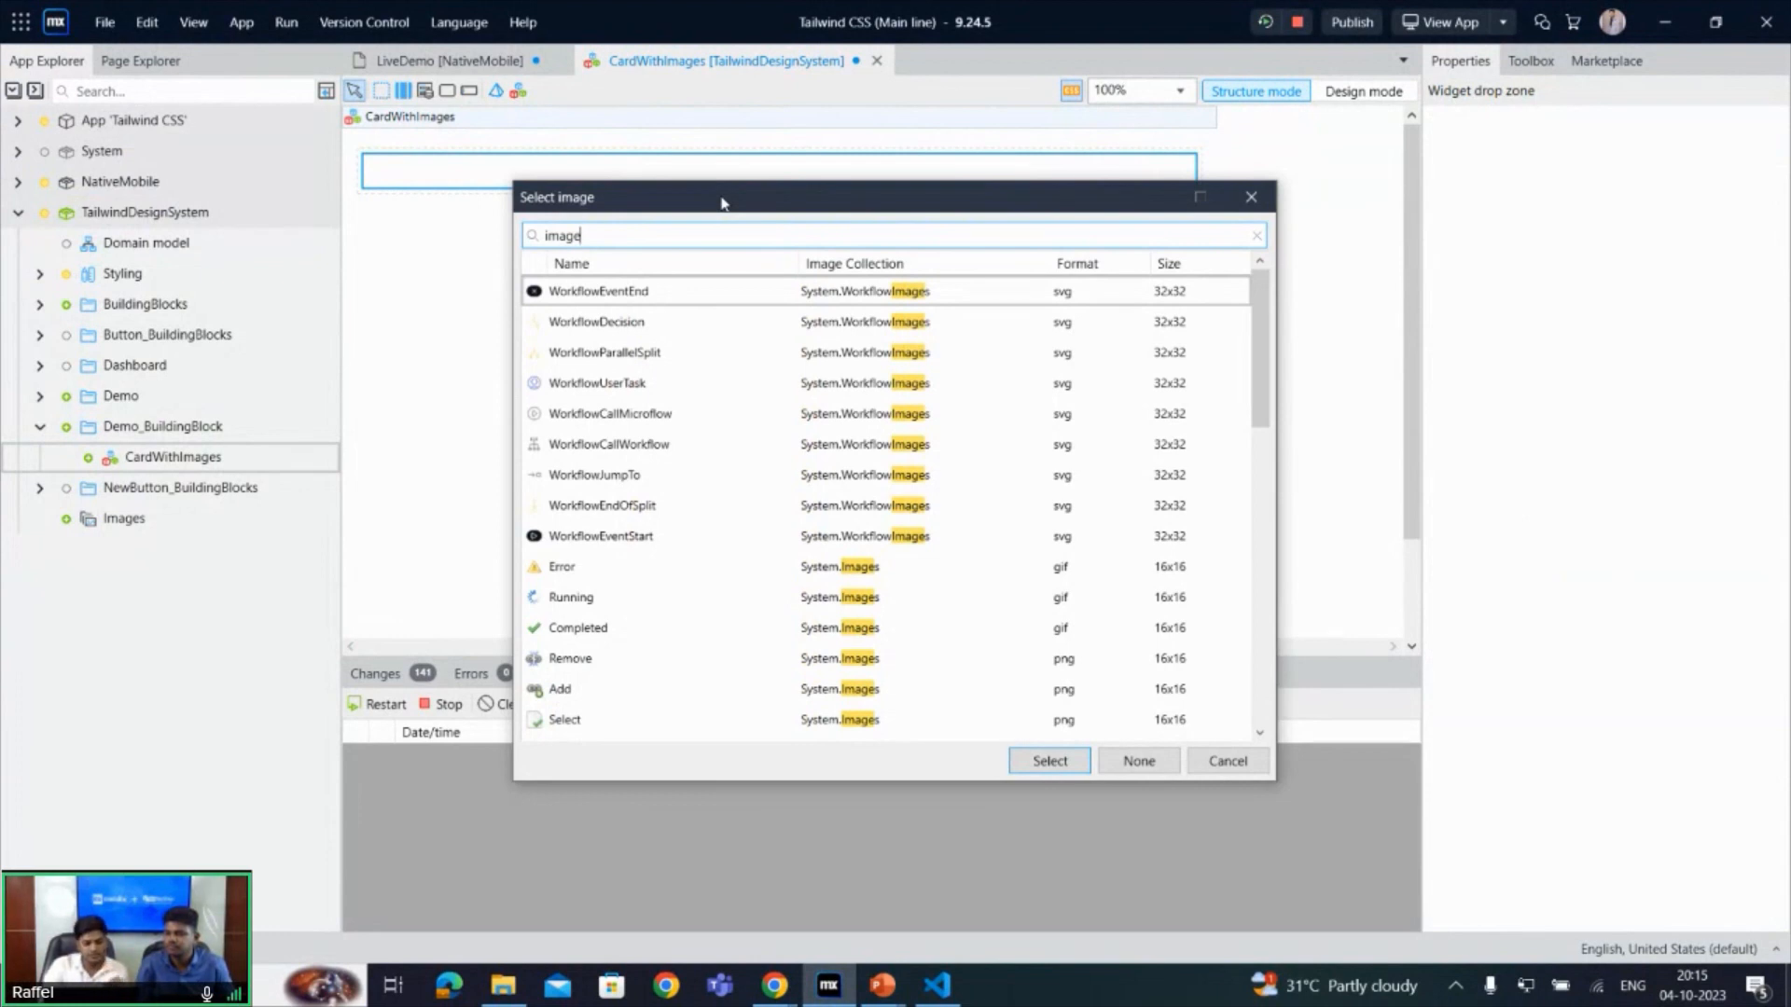
pyautogui.moveTo(1256, 378); pyautogui.dragTo(1250, 701)
pyautogui.press('BackSpace')
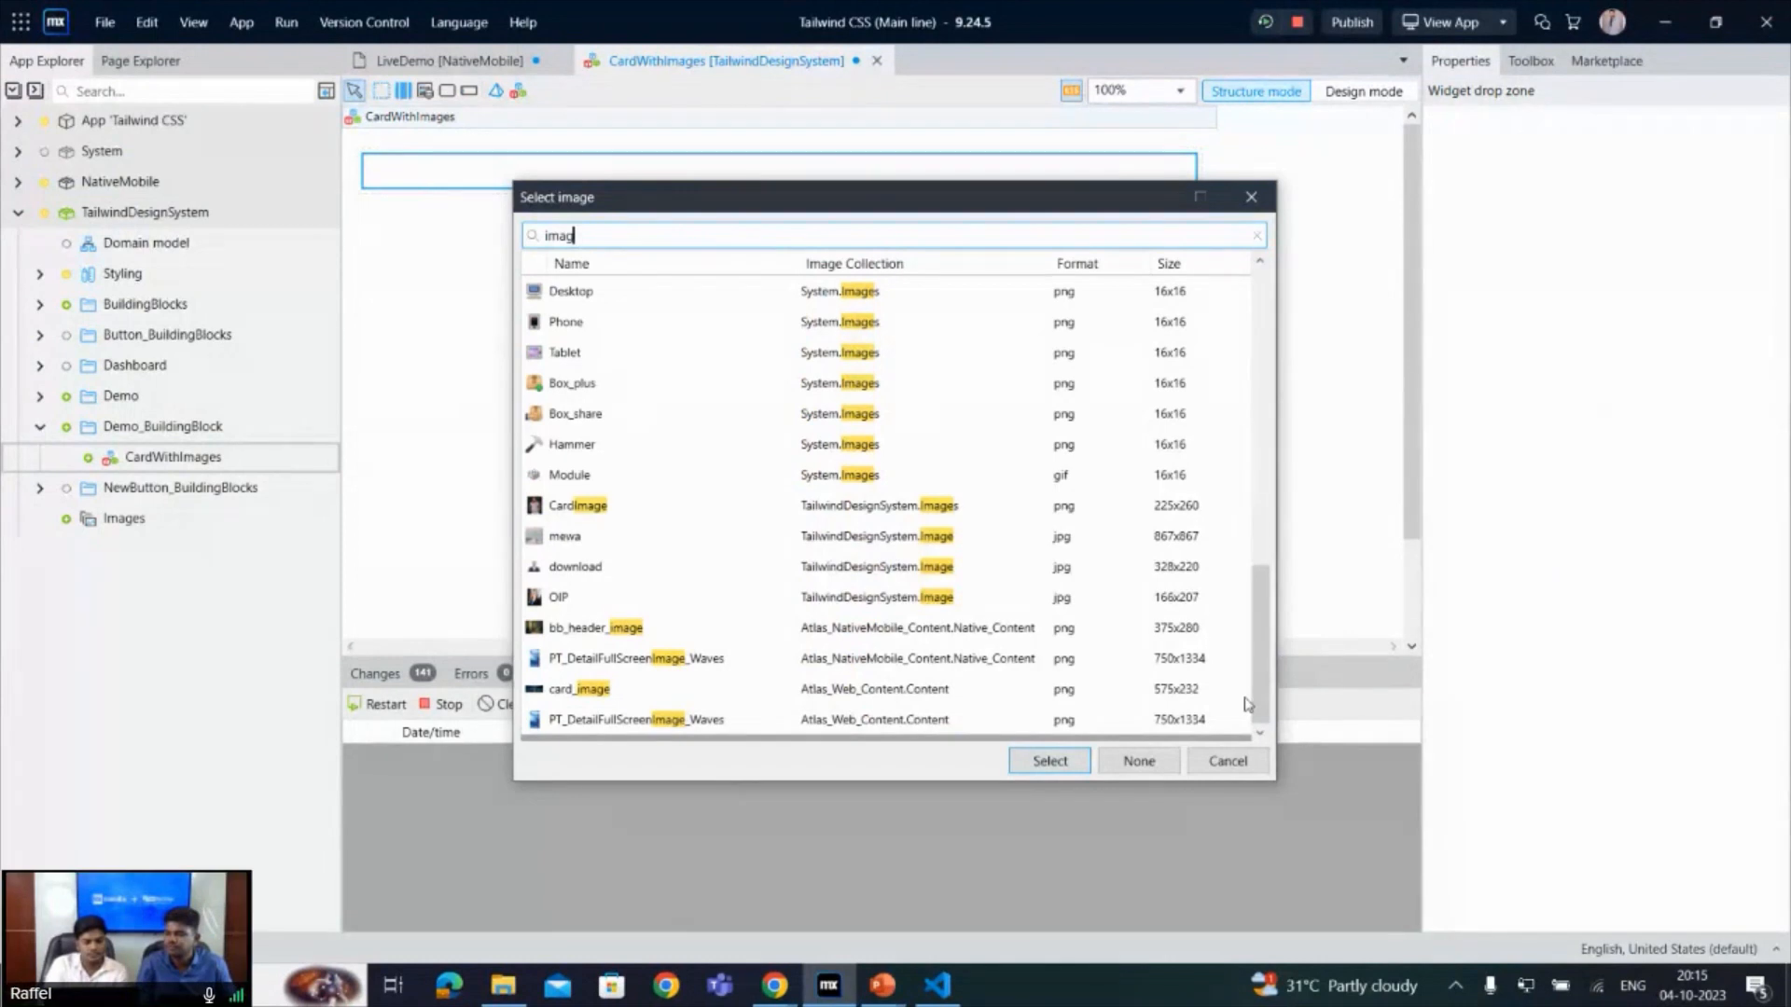
pyautogui.press('BackSpace')
pyautogui.press('BackSpace')
pyautogui.press('BackSpace')
pyautogui.press('BackSpace')
pyautogui.write('card')
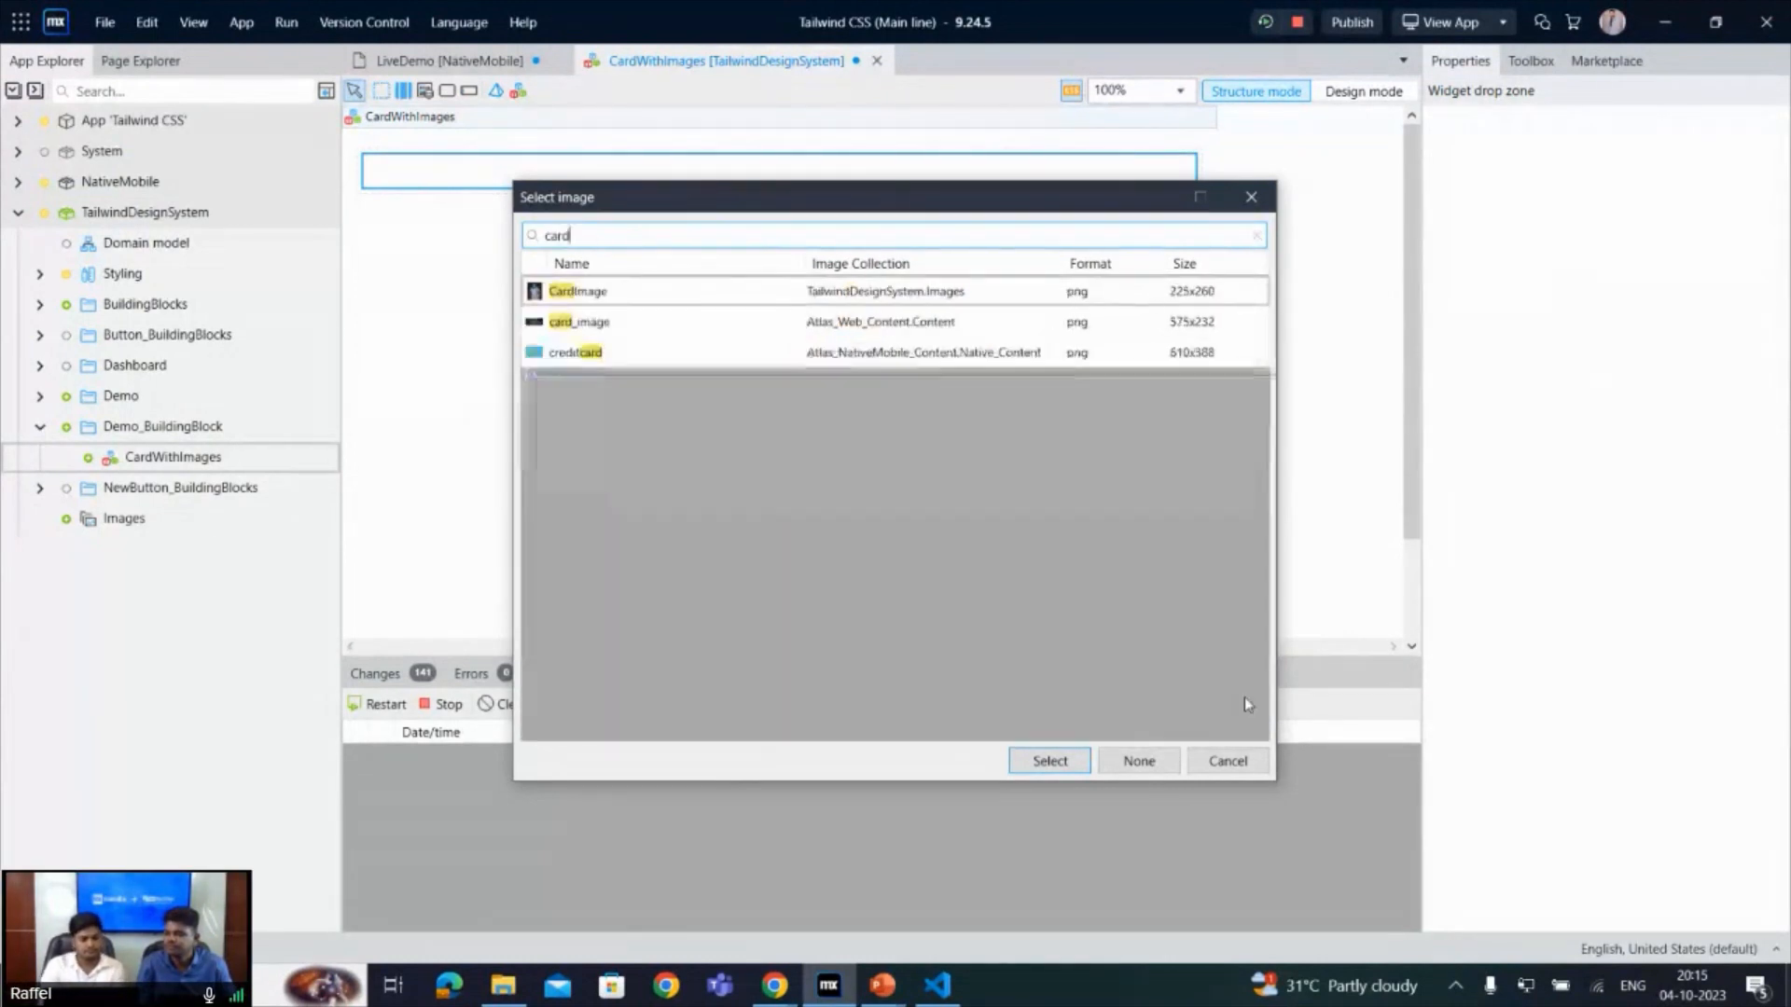
pyautogui.press('Down')
pyautogui.press('Up')
pyautogui.press('Return')
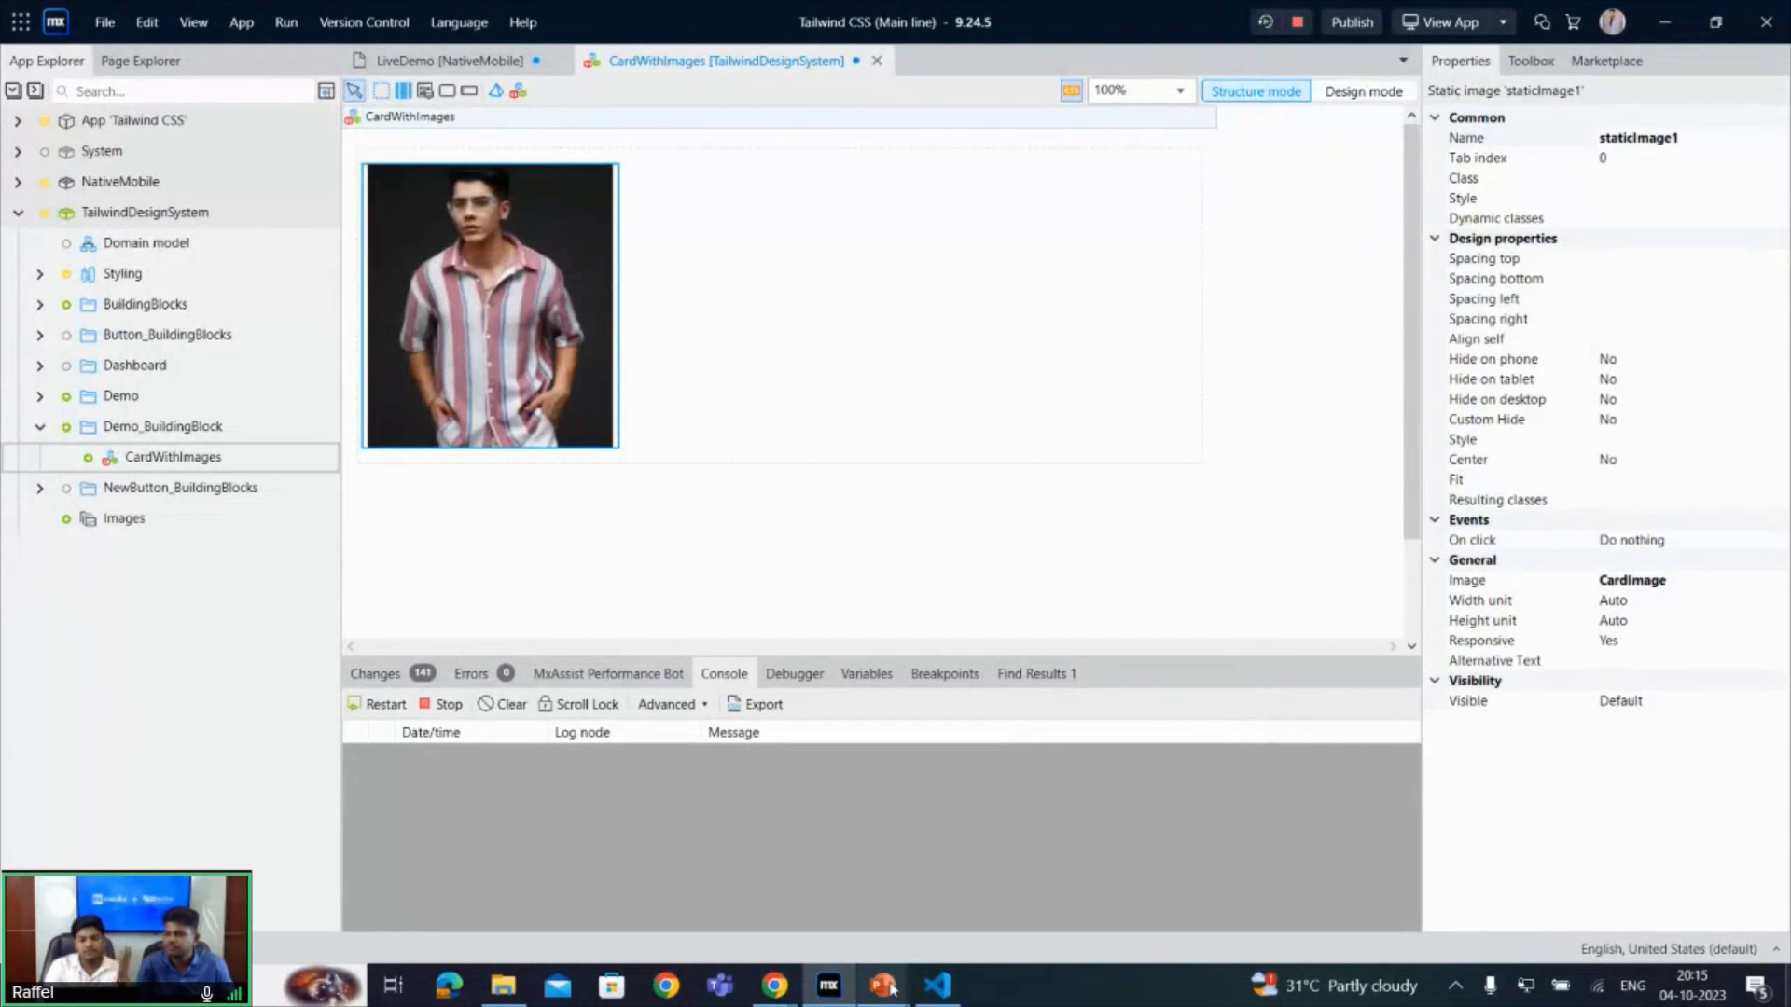
# - Review the card HTML below the image tag in CodePen, and return to the building block in Mendix Studio Pro
pyautogui.moveTo(890, 989)
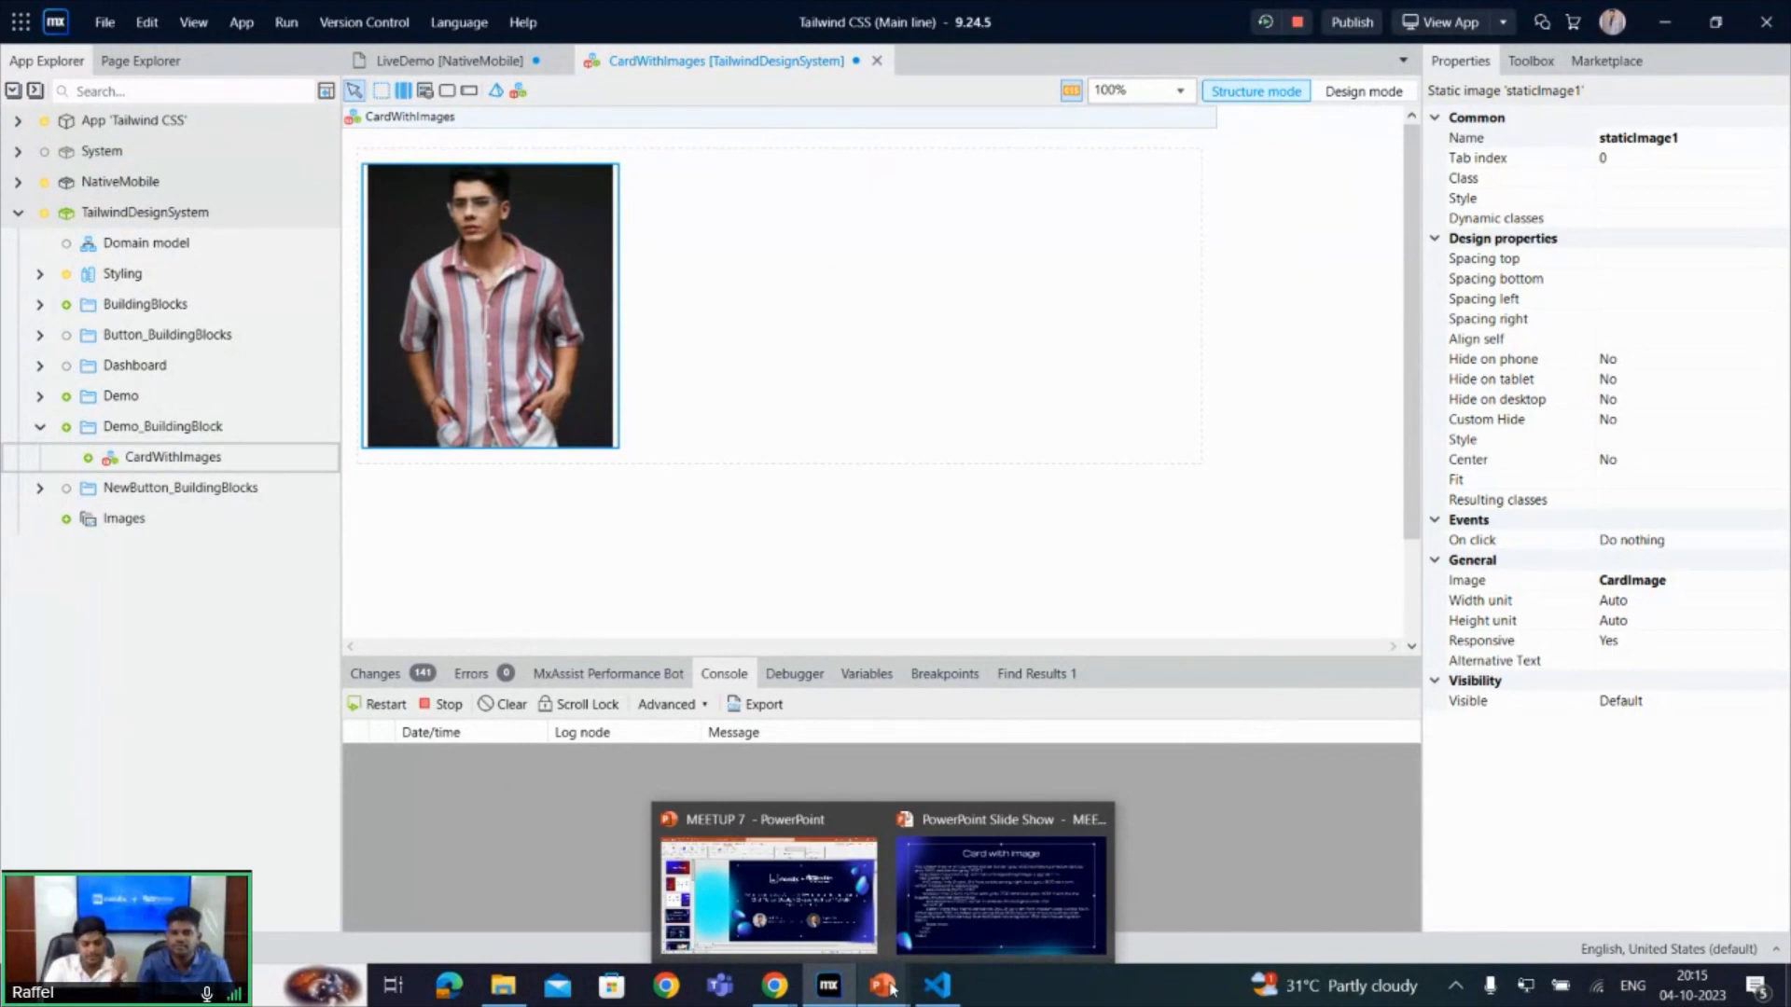
pyautogui.moveTo(774, 987)
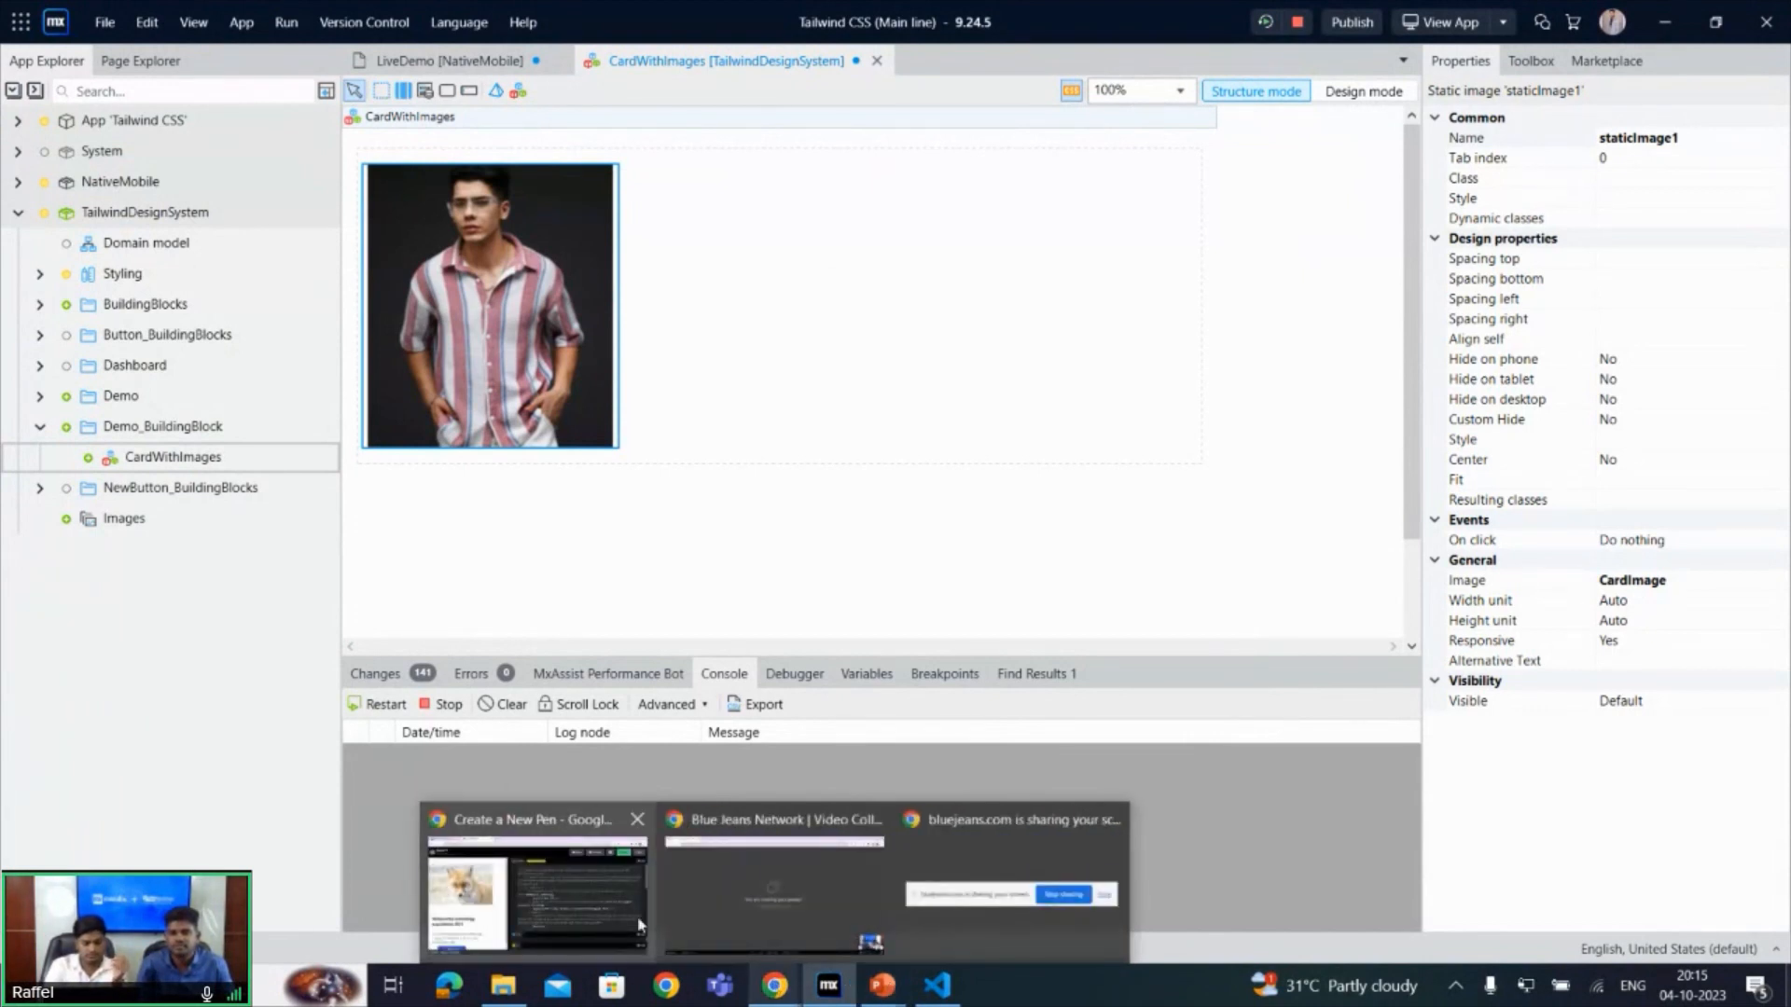
pyautogui.click(536, 887)
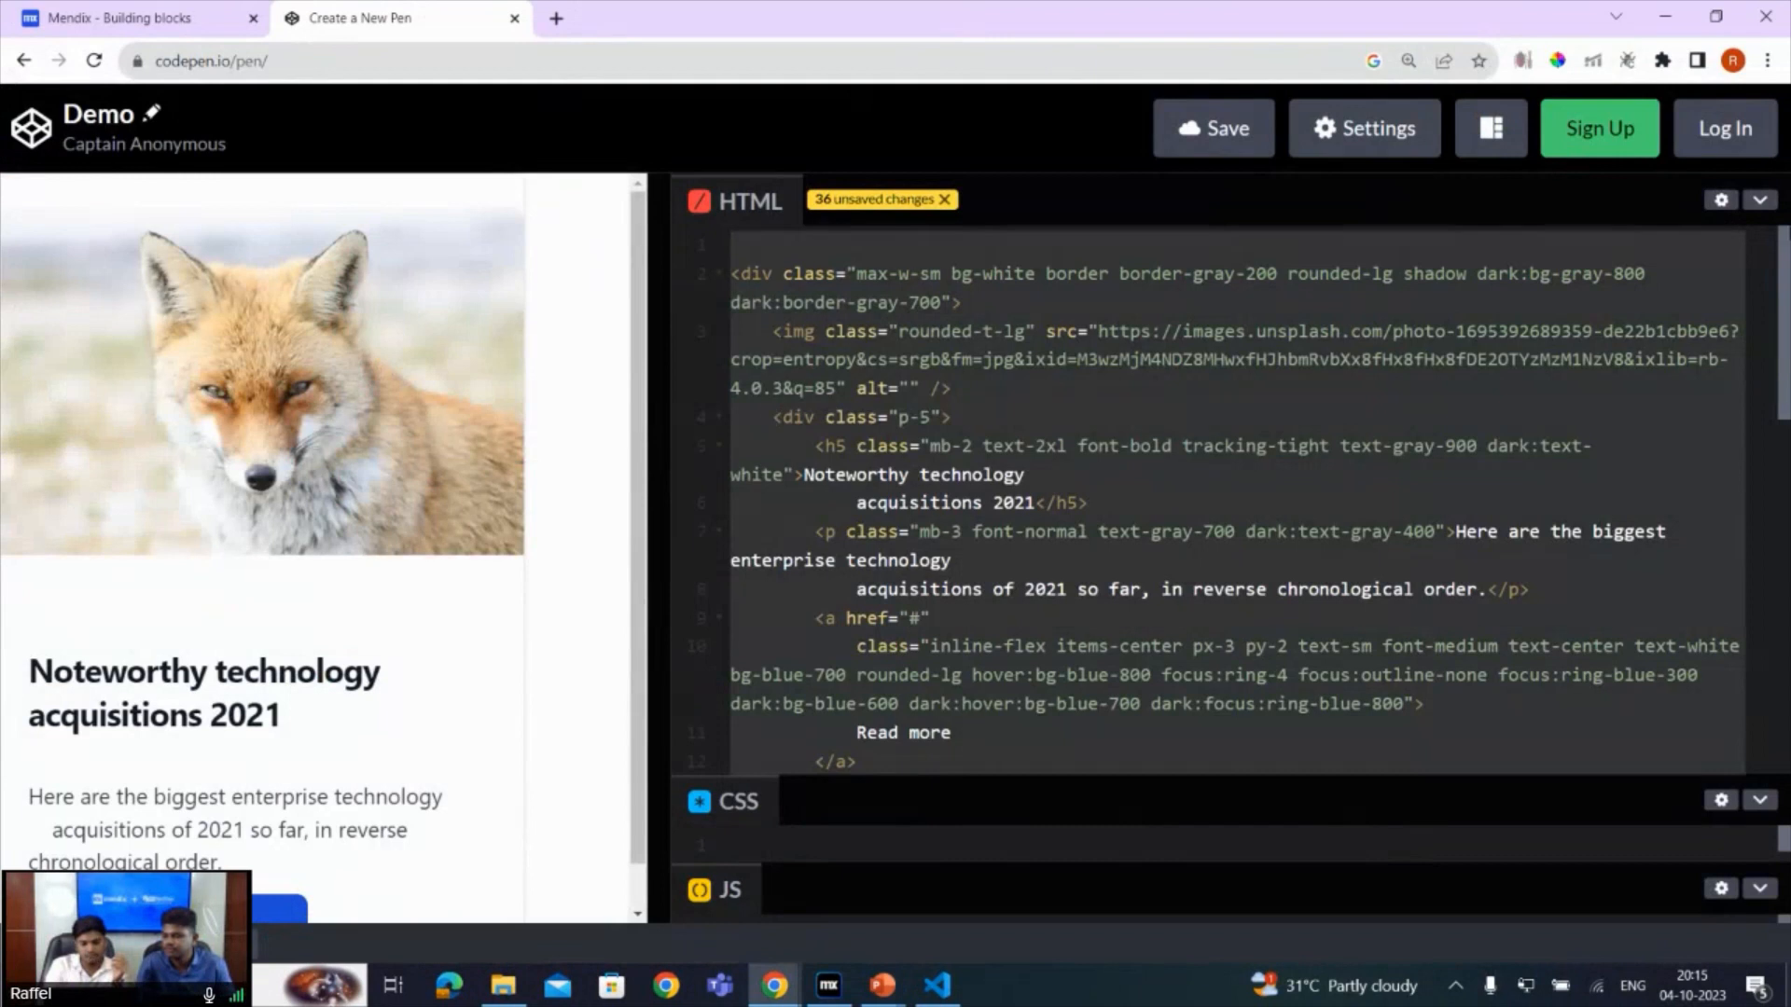
pyautogui.scroll(-2, 1787, 304)
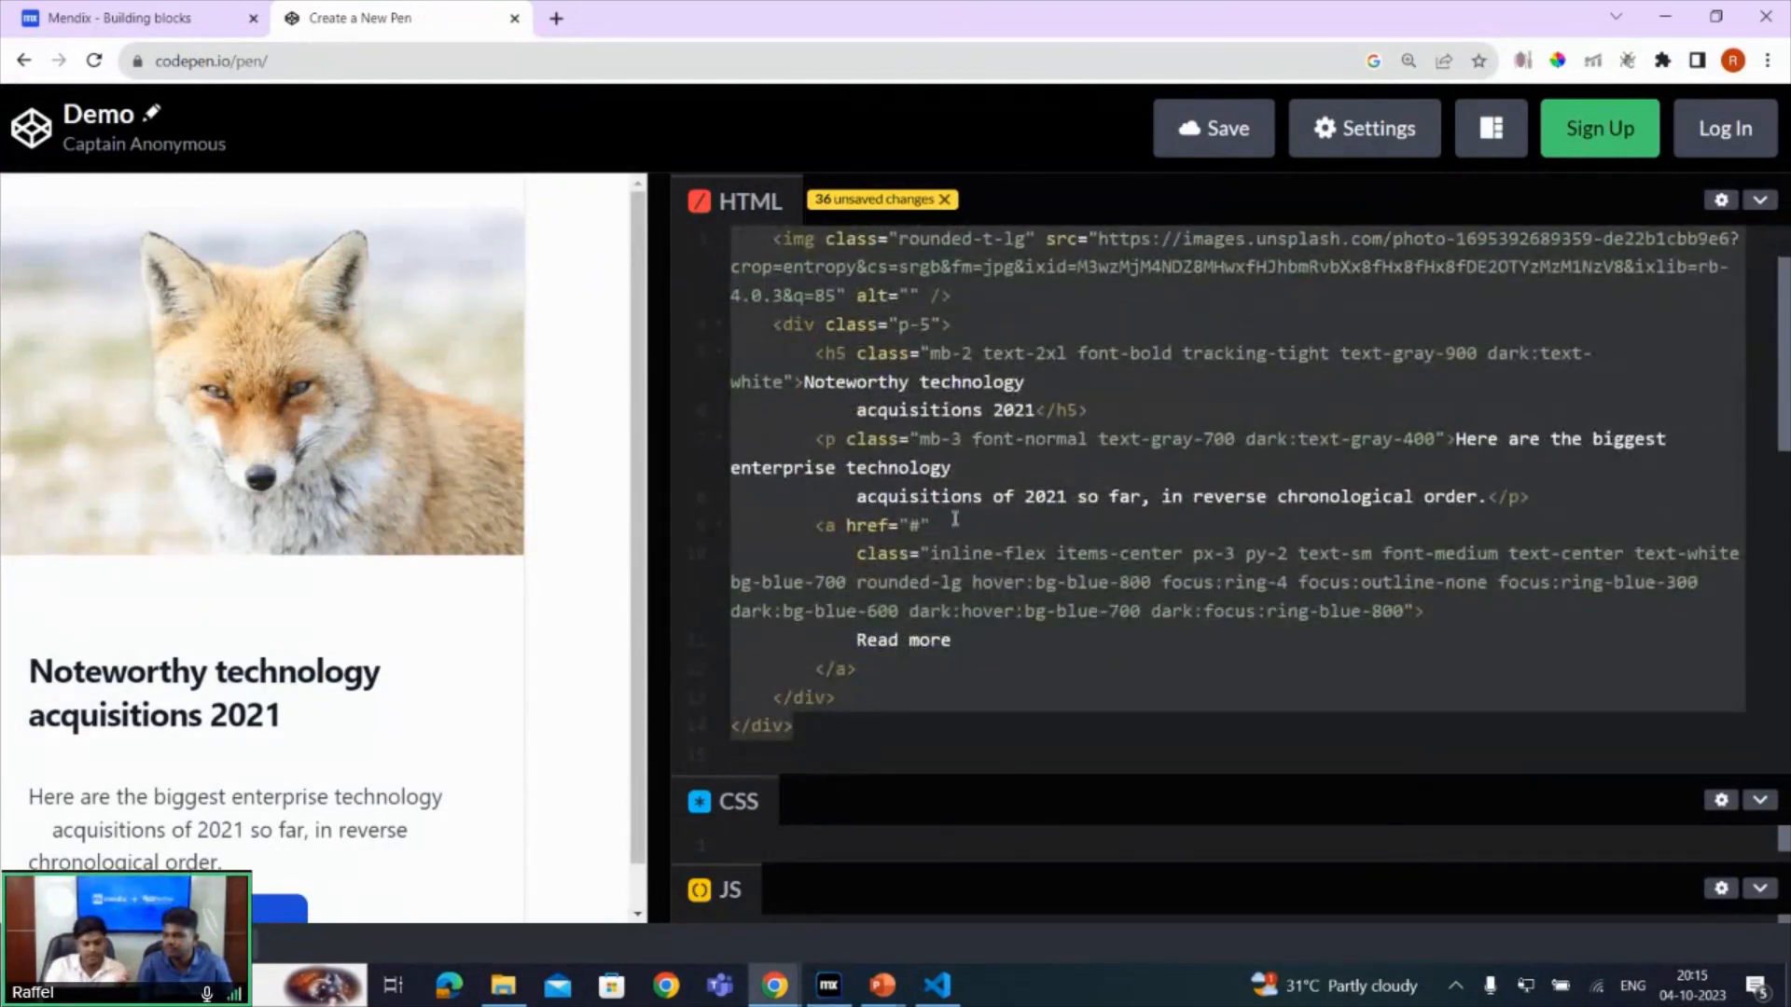
pyautogui.moveTo(828, 984)
pyautogui.click(830, 900)
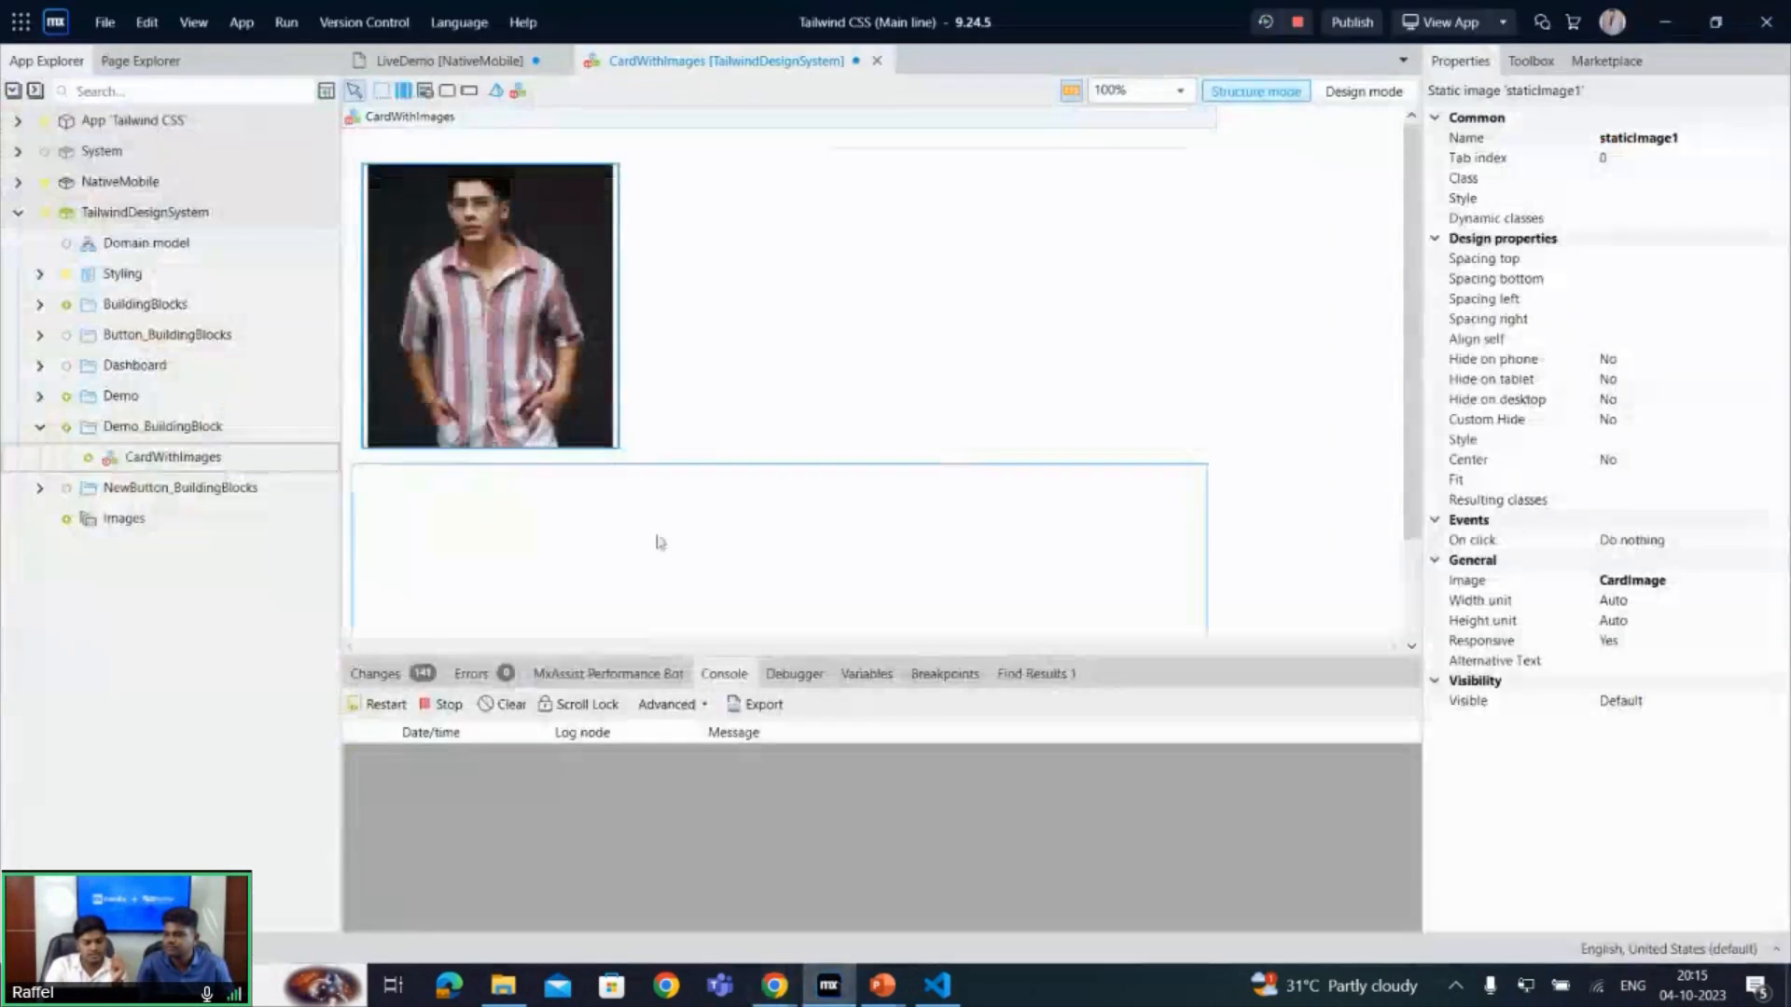
# - Add a nested Container widget below the static image inside the outer container
pyautogui.click(686, 456)
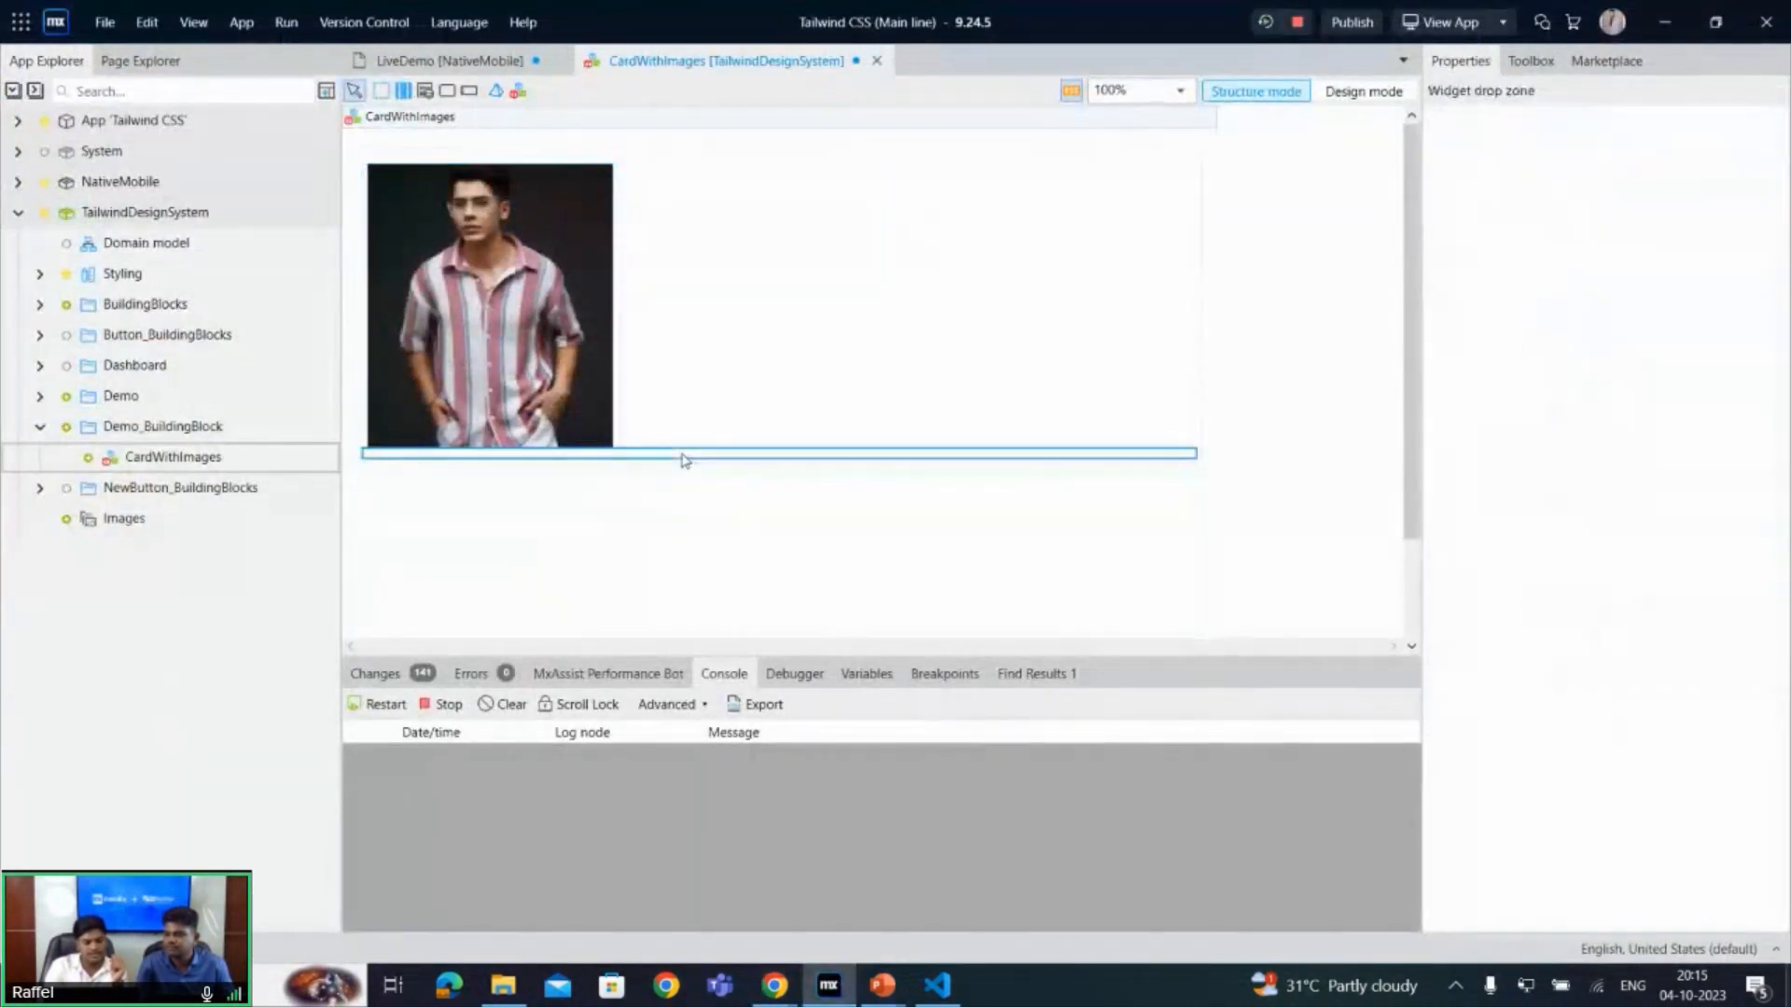
pyautogui.rightClick(686, 456)
pyautogui.click(728, 469)
pyautogui.write('c')
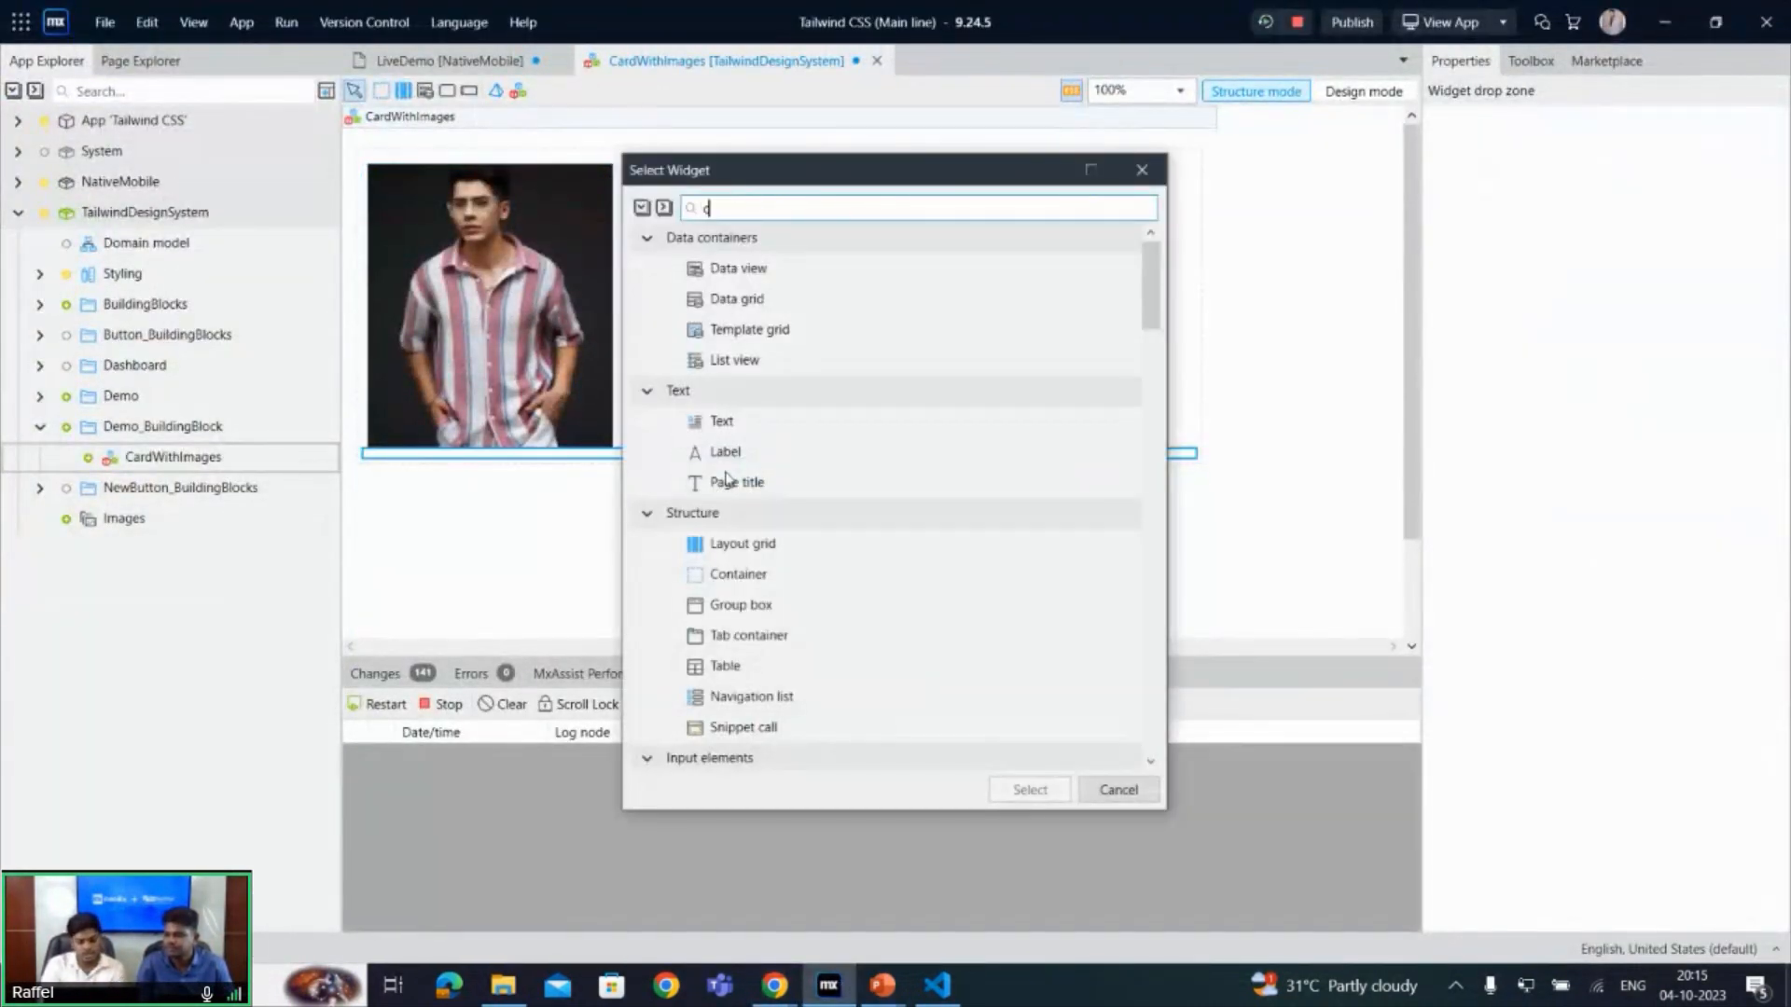
pyautogui.press('Down')
pyautogui.press('Down')
pyautogui.press('Down')
pyautogui.press('Down')
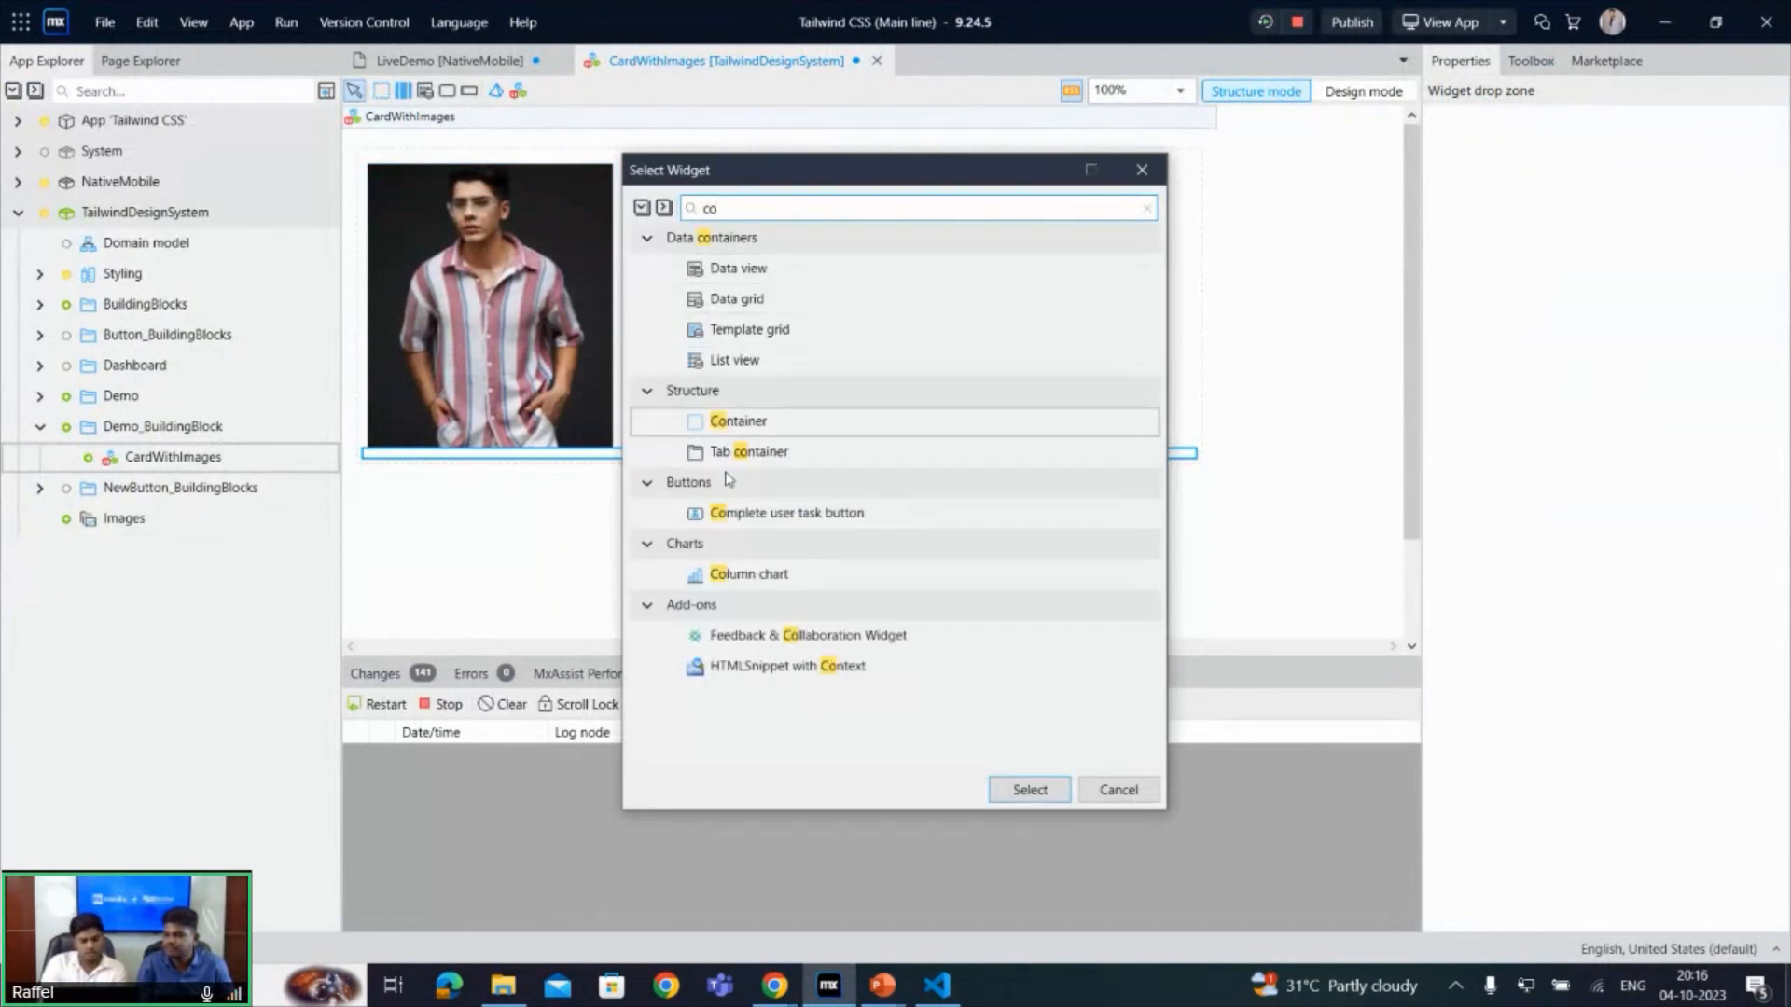
pyautogui.press('Return')
# - Add a Text widget inside the nested container below the image
pyautogui.rightClick(695, 481)
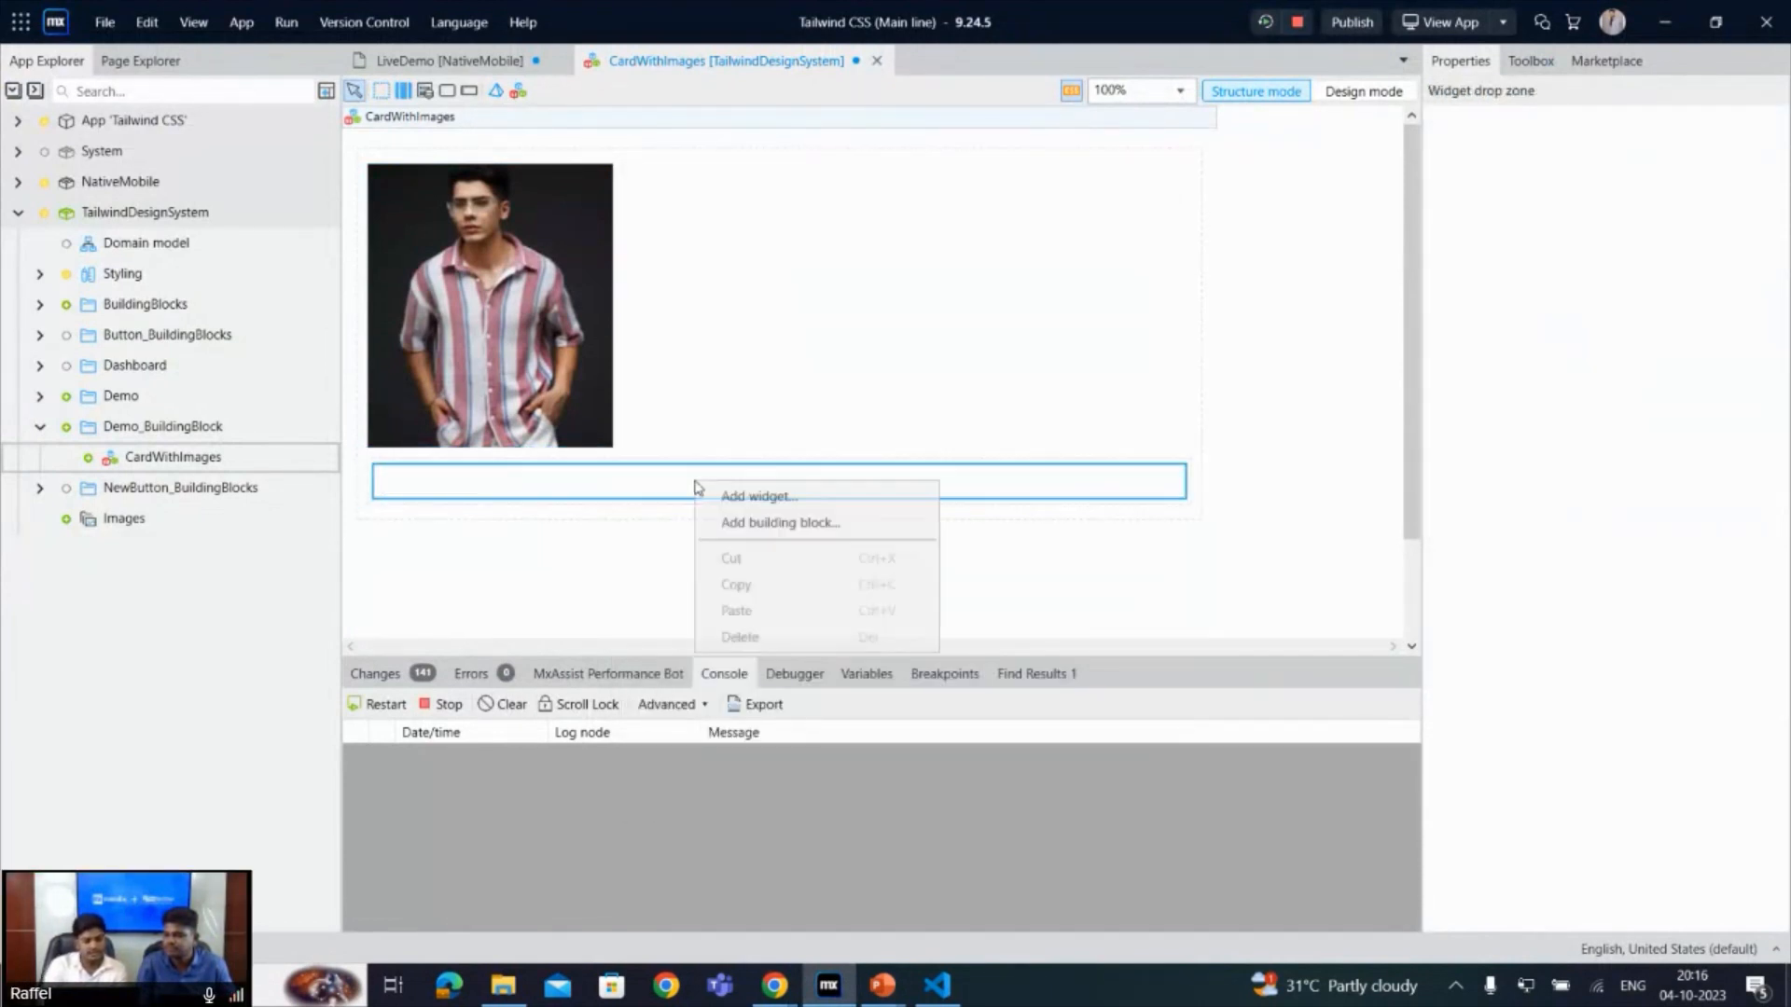
pyautogui.click(737, 499)
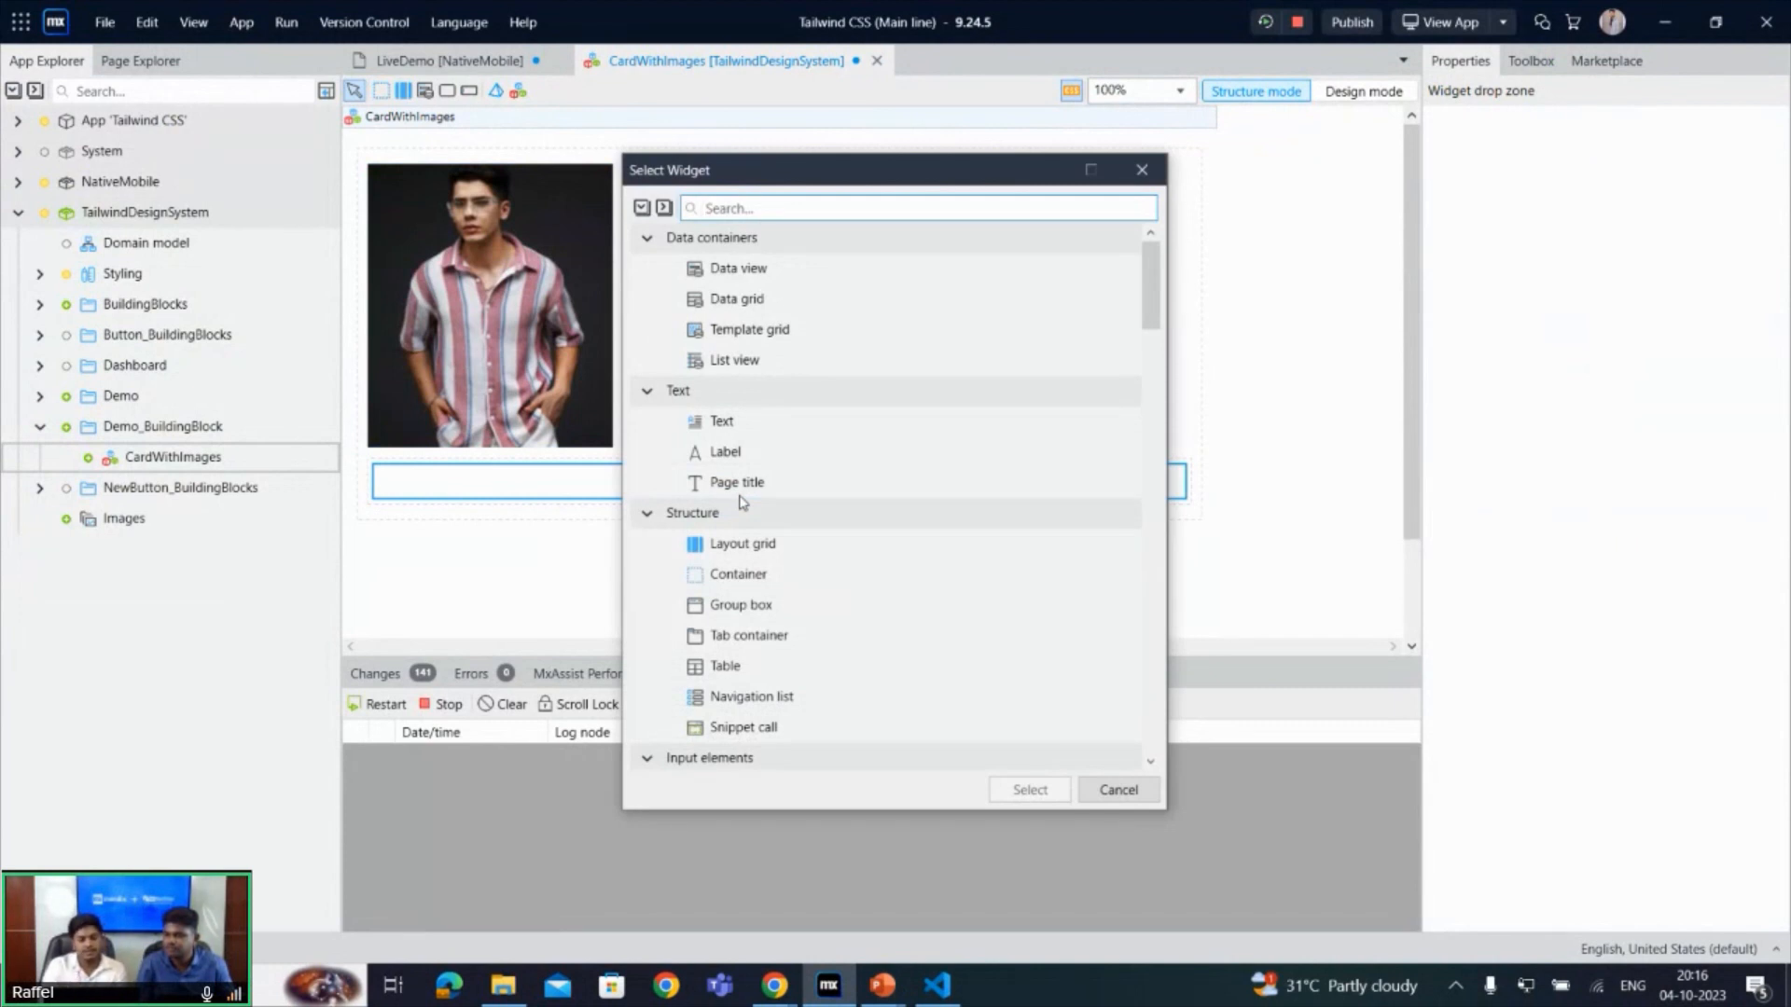
pyautogui.write('text')
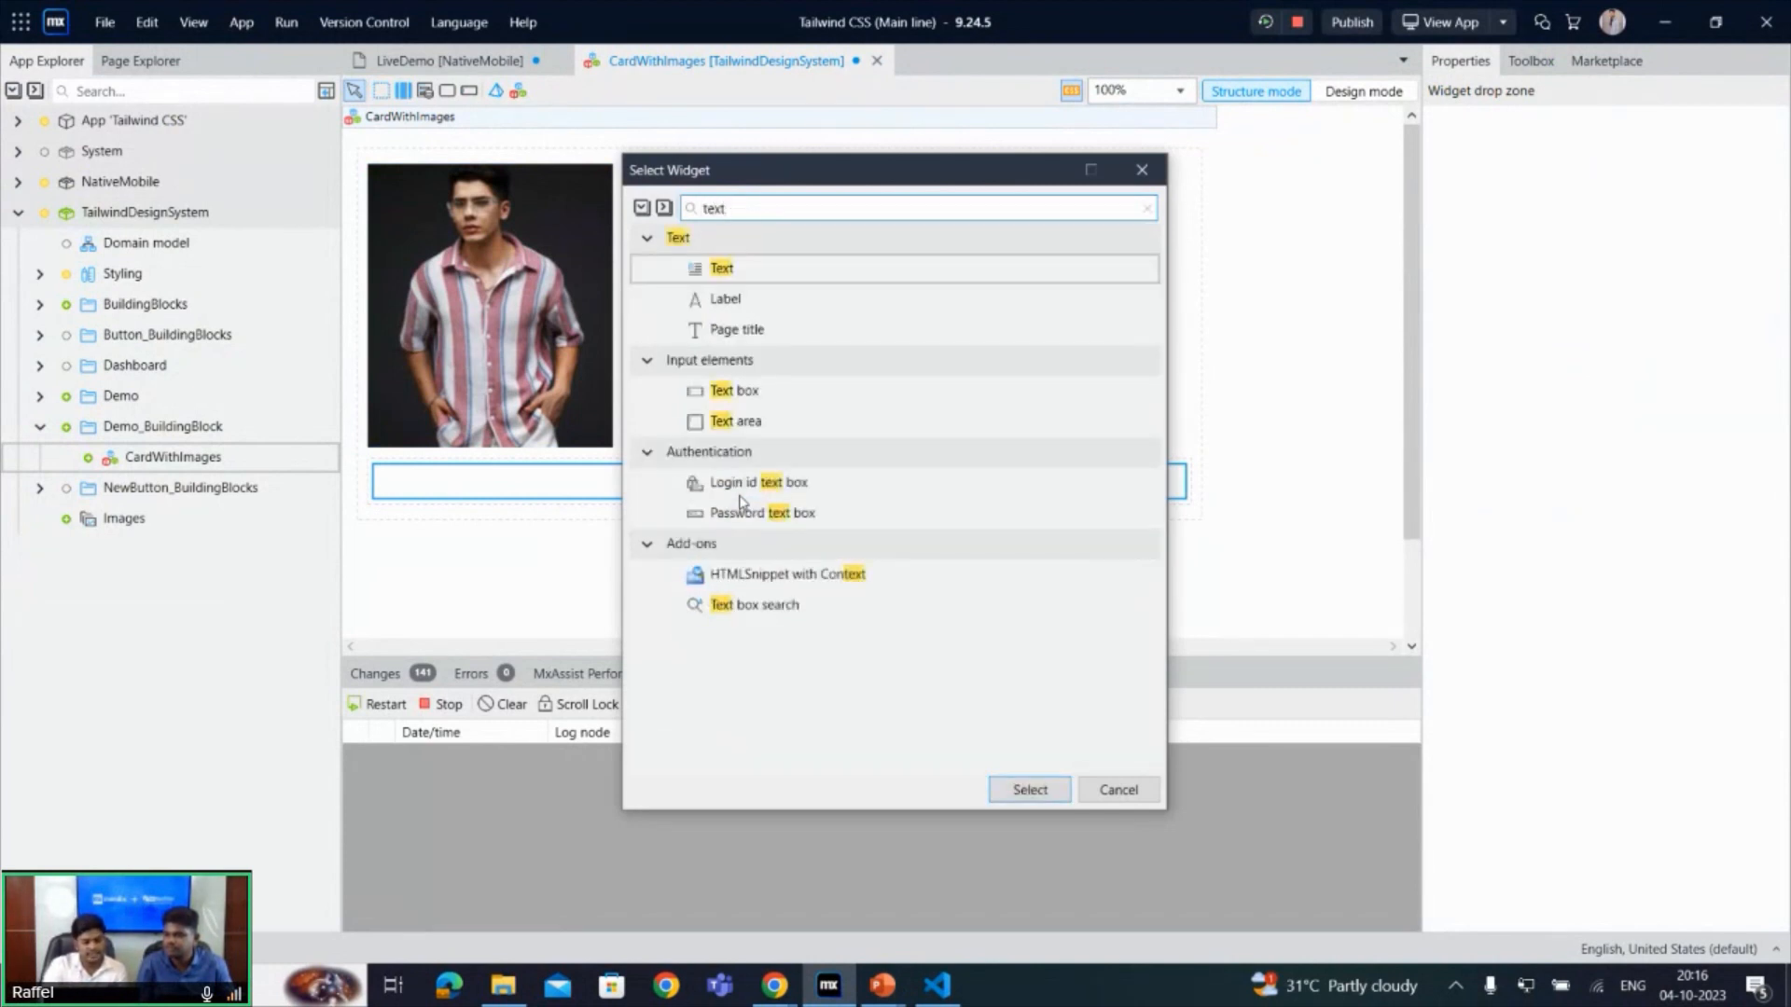
pyautogui.press('Return')
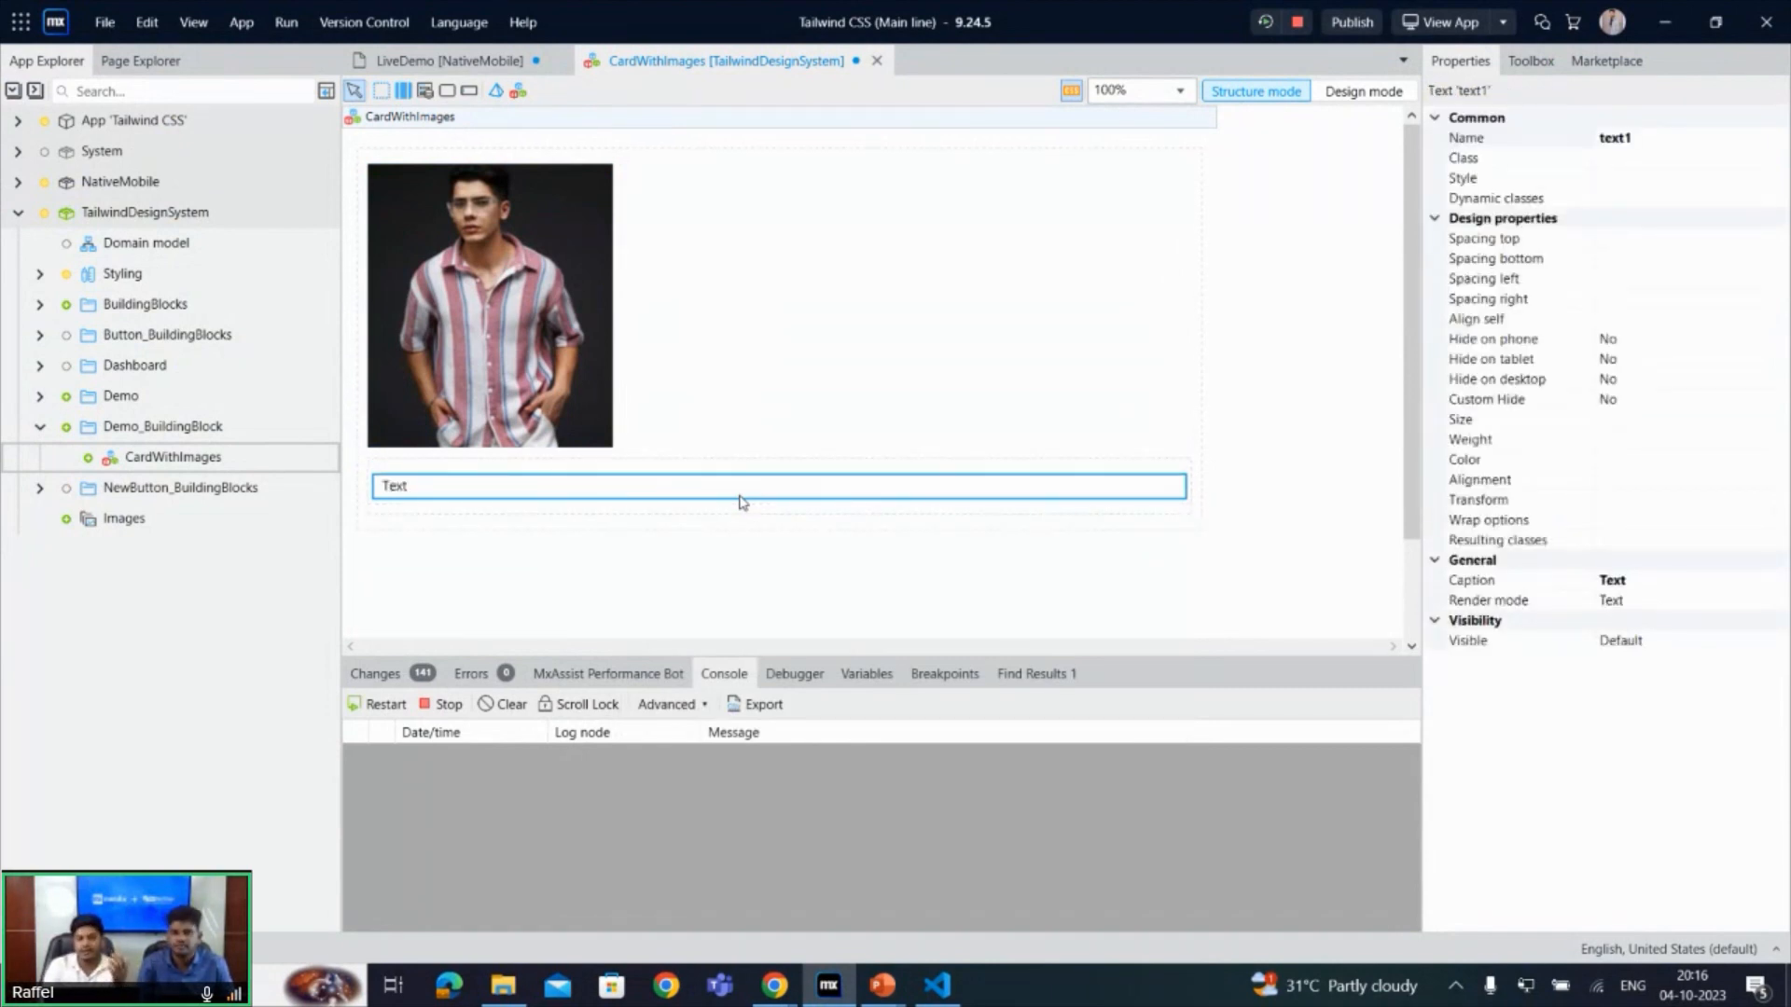
# - Set the new text's render mode to Heading 5 and its caption to "Mx Techies"
pyautogui.doubleClick(729, 492)
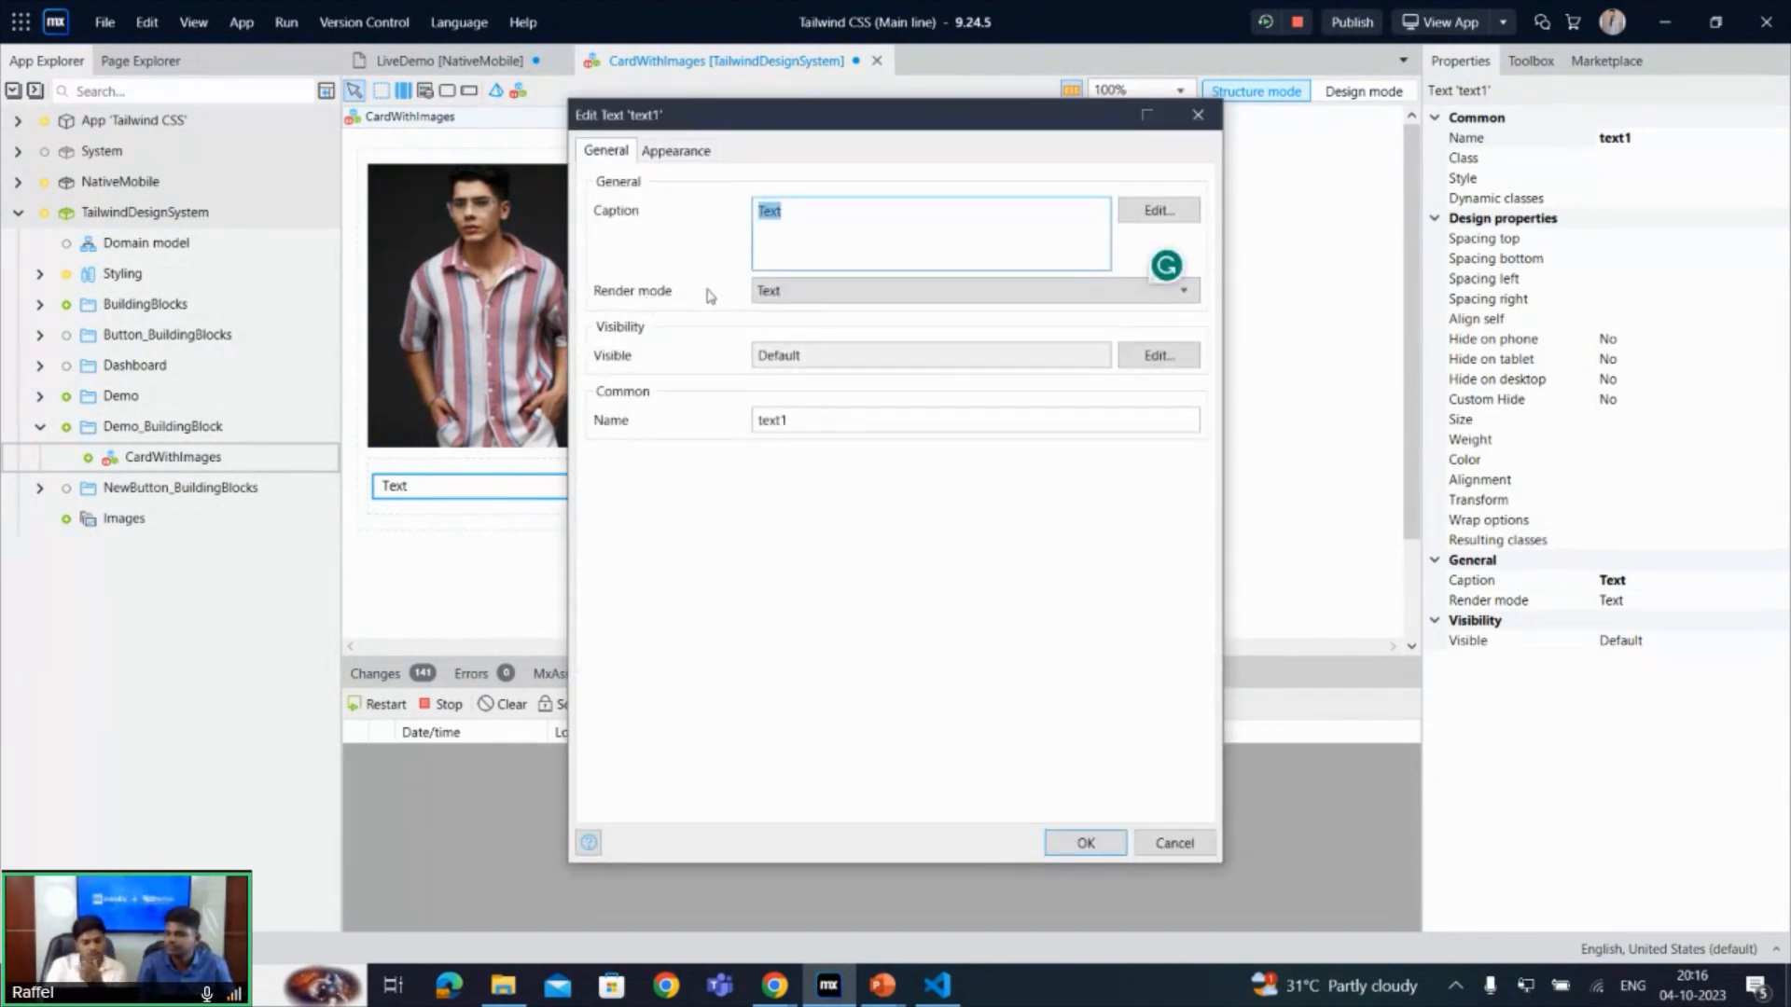
pyautogui.click(797, 293)
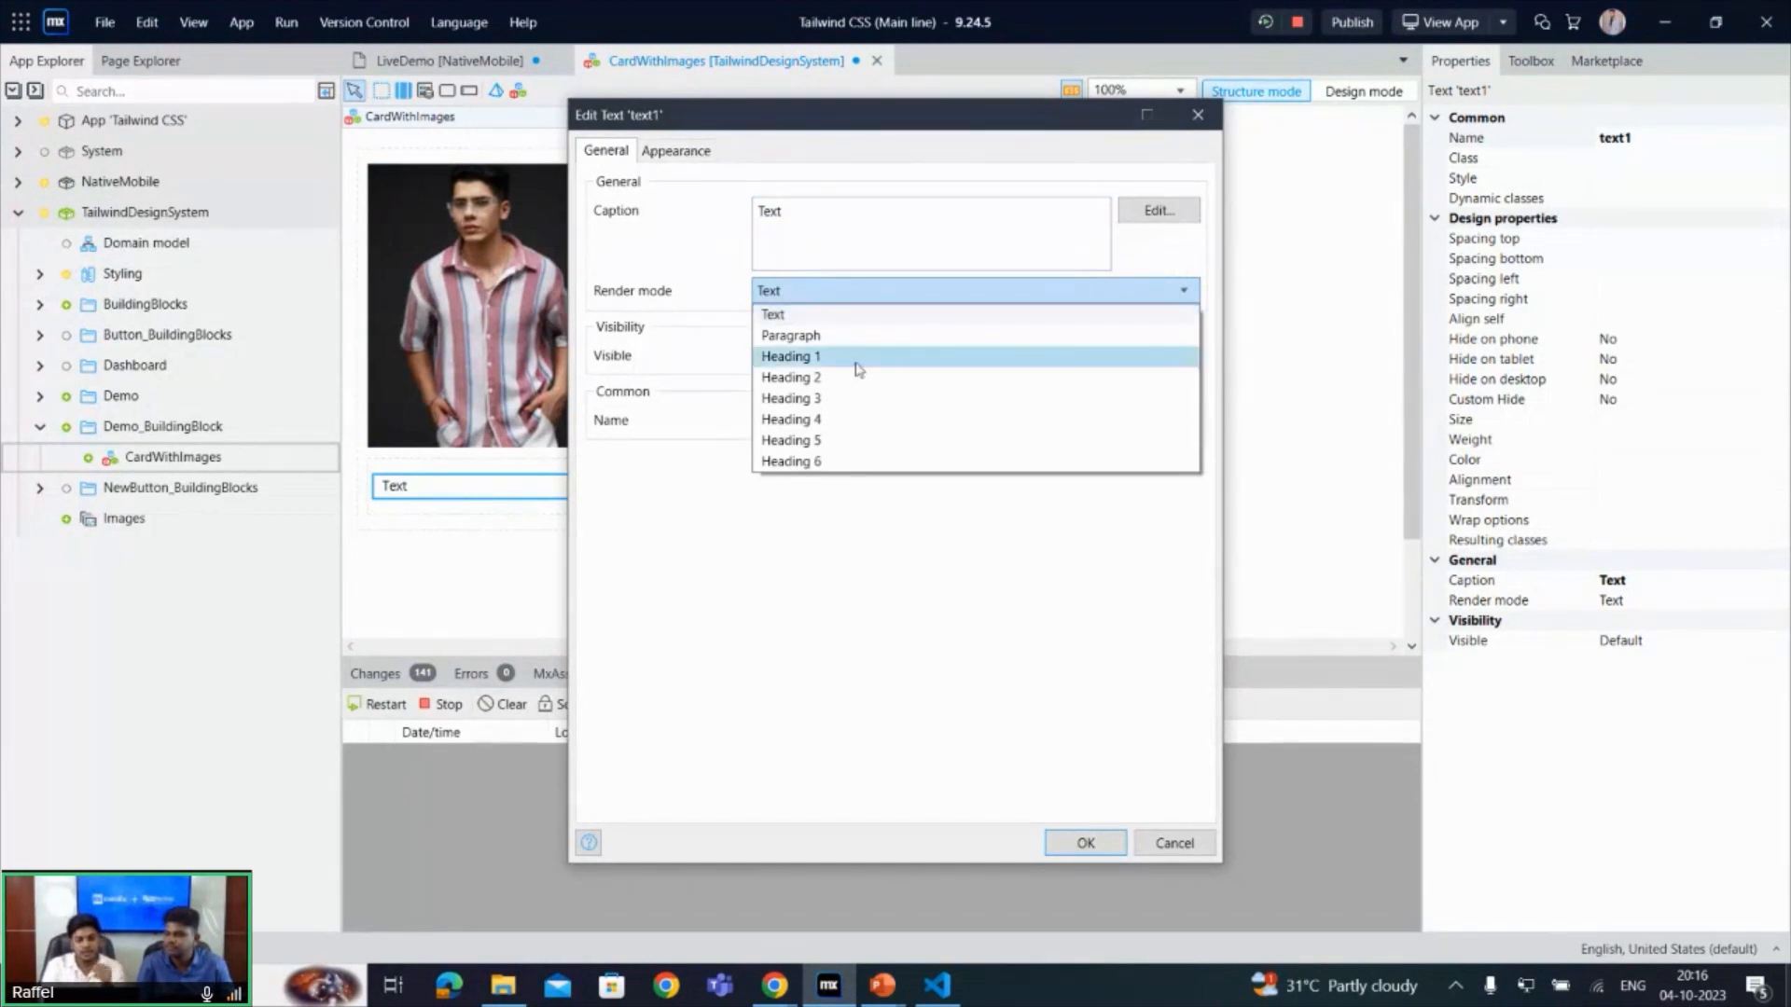
pyautogui.click(866, 447)
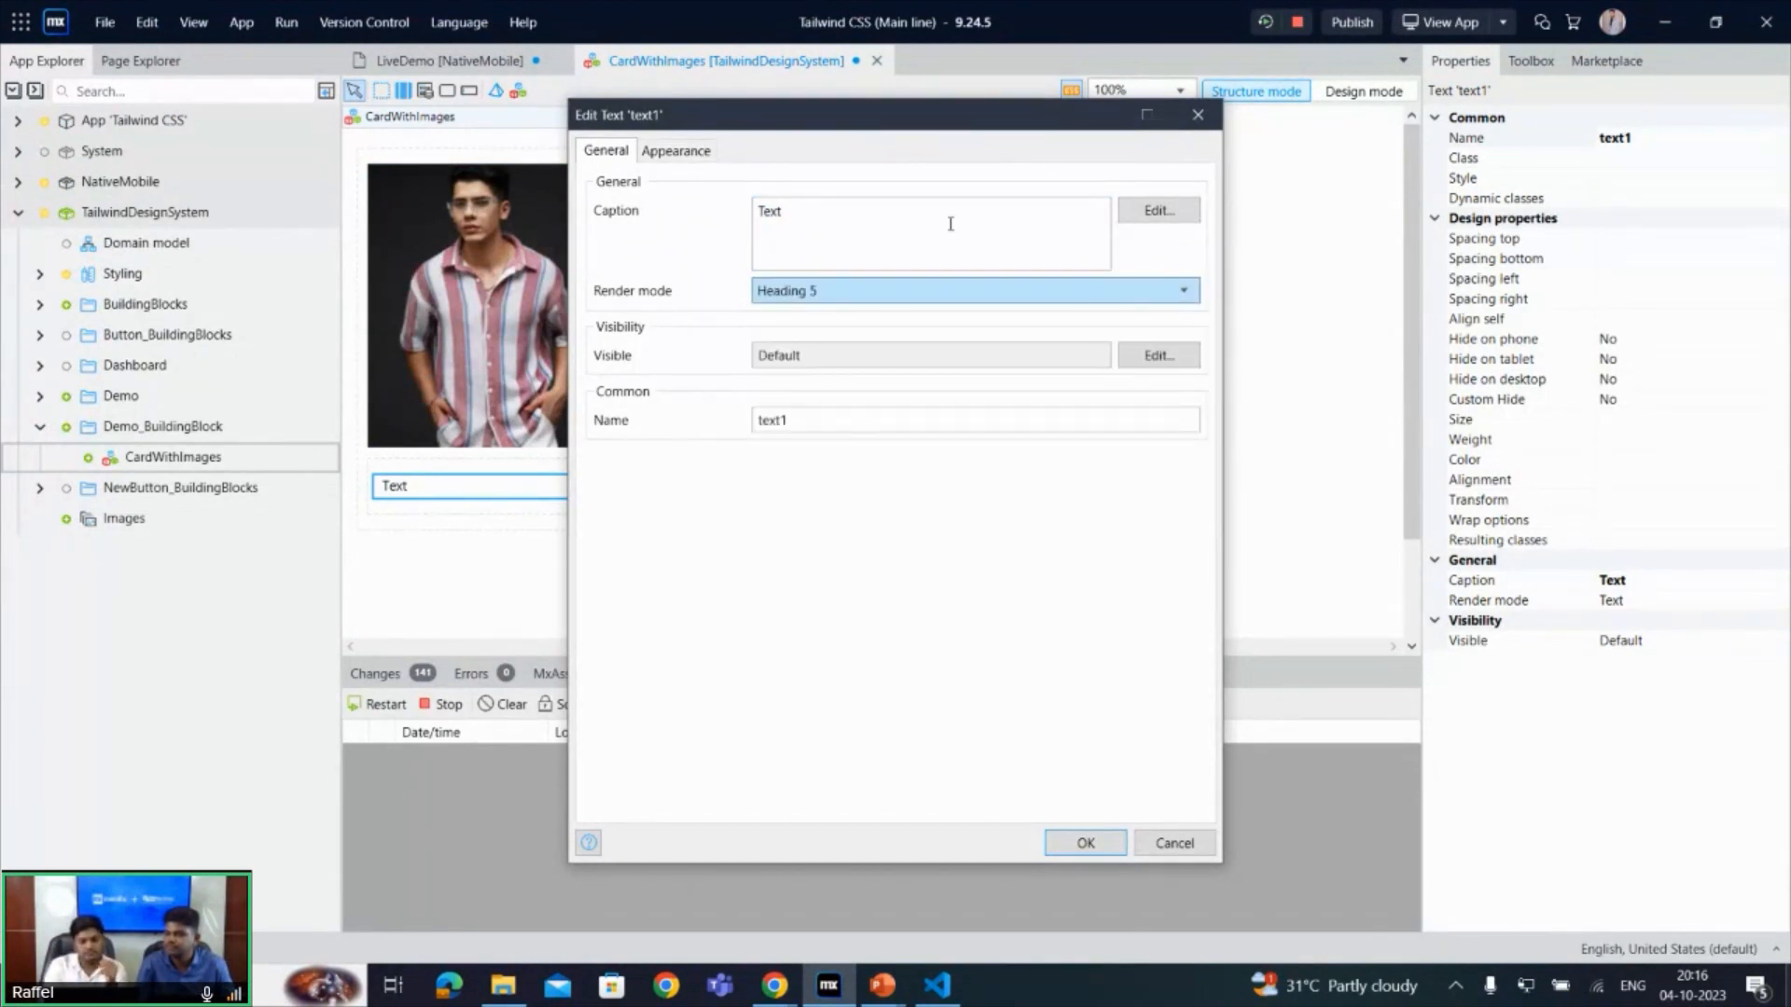
pyautogui.moveTo(947, 224); pyautogui.dragTo(563, 241)
pyautogui.press('BackSpace')
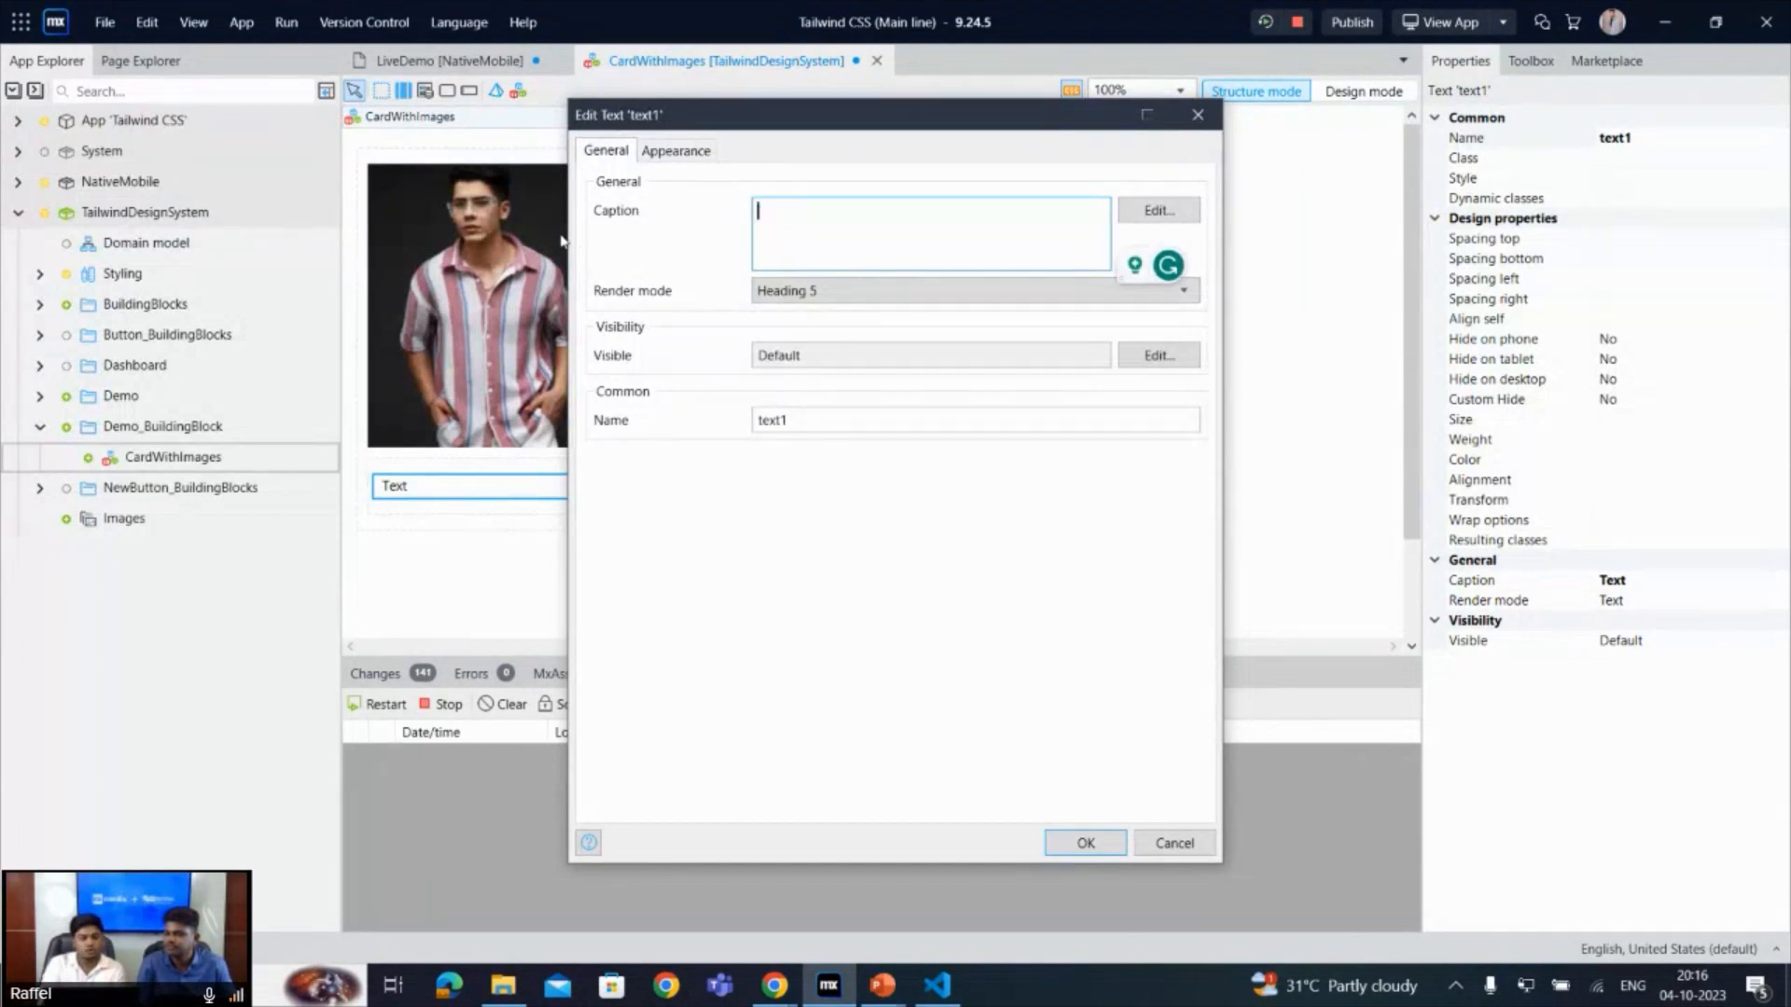
pyautogui.write('Mx ')
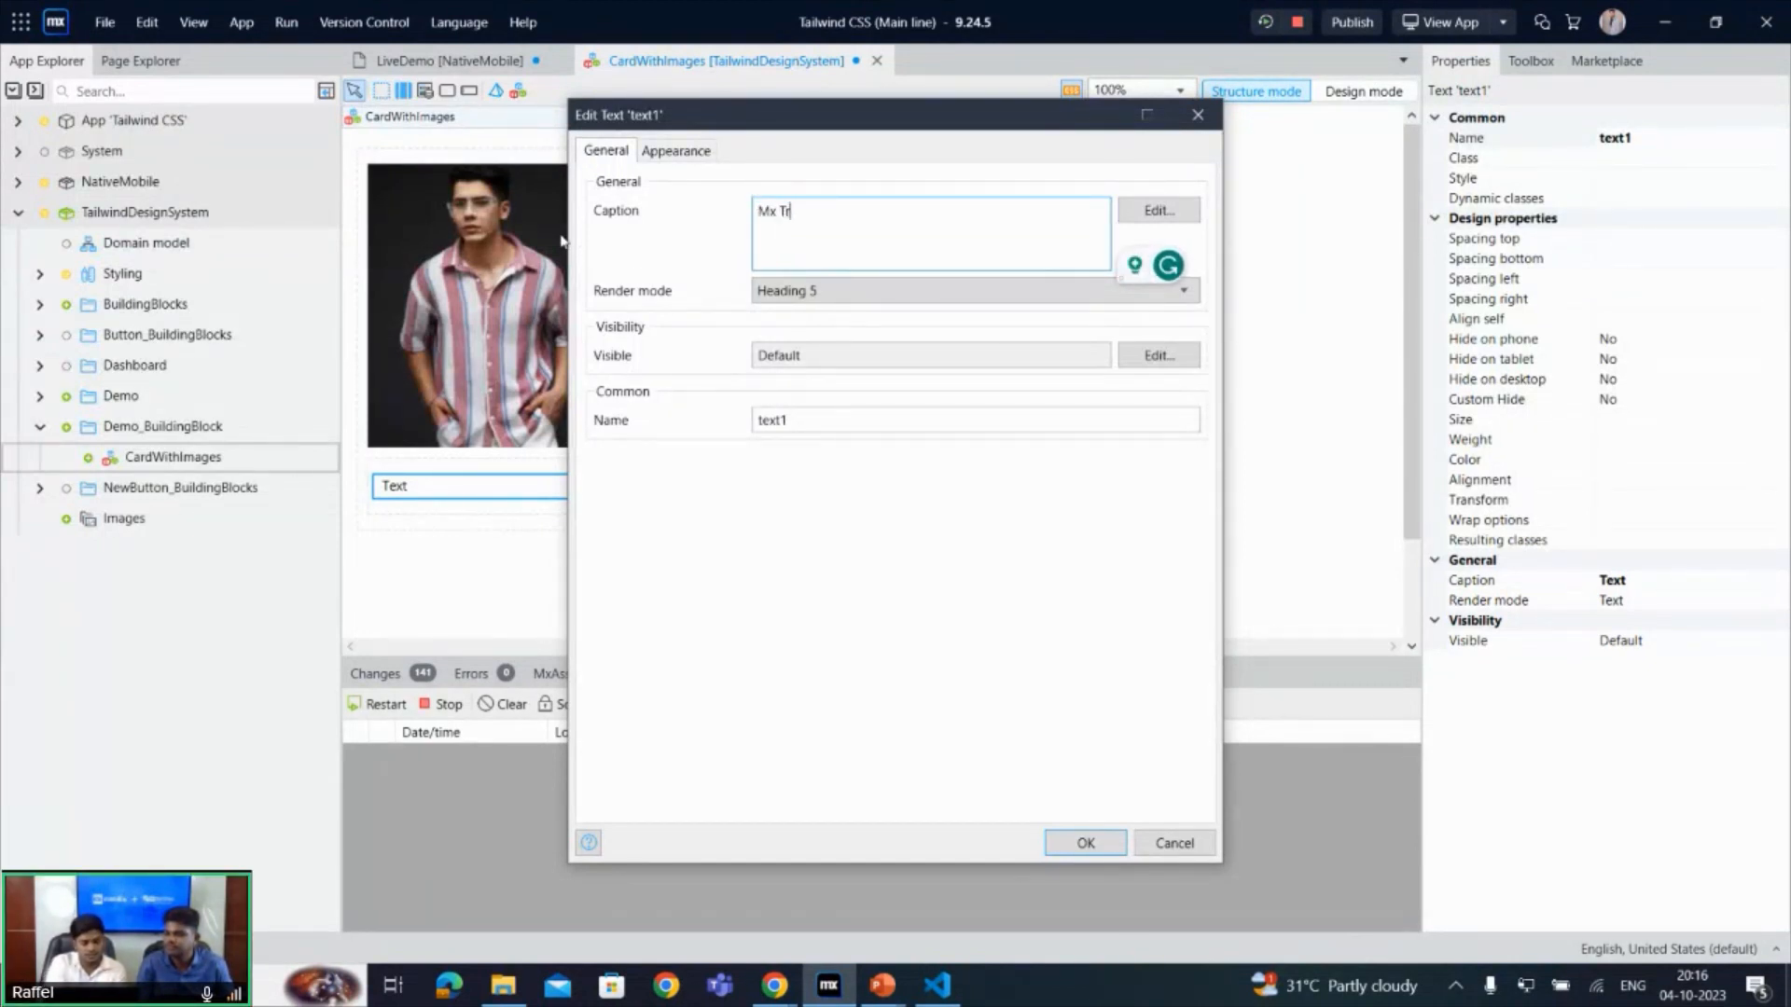
pyautogui.write('Tech')
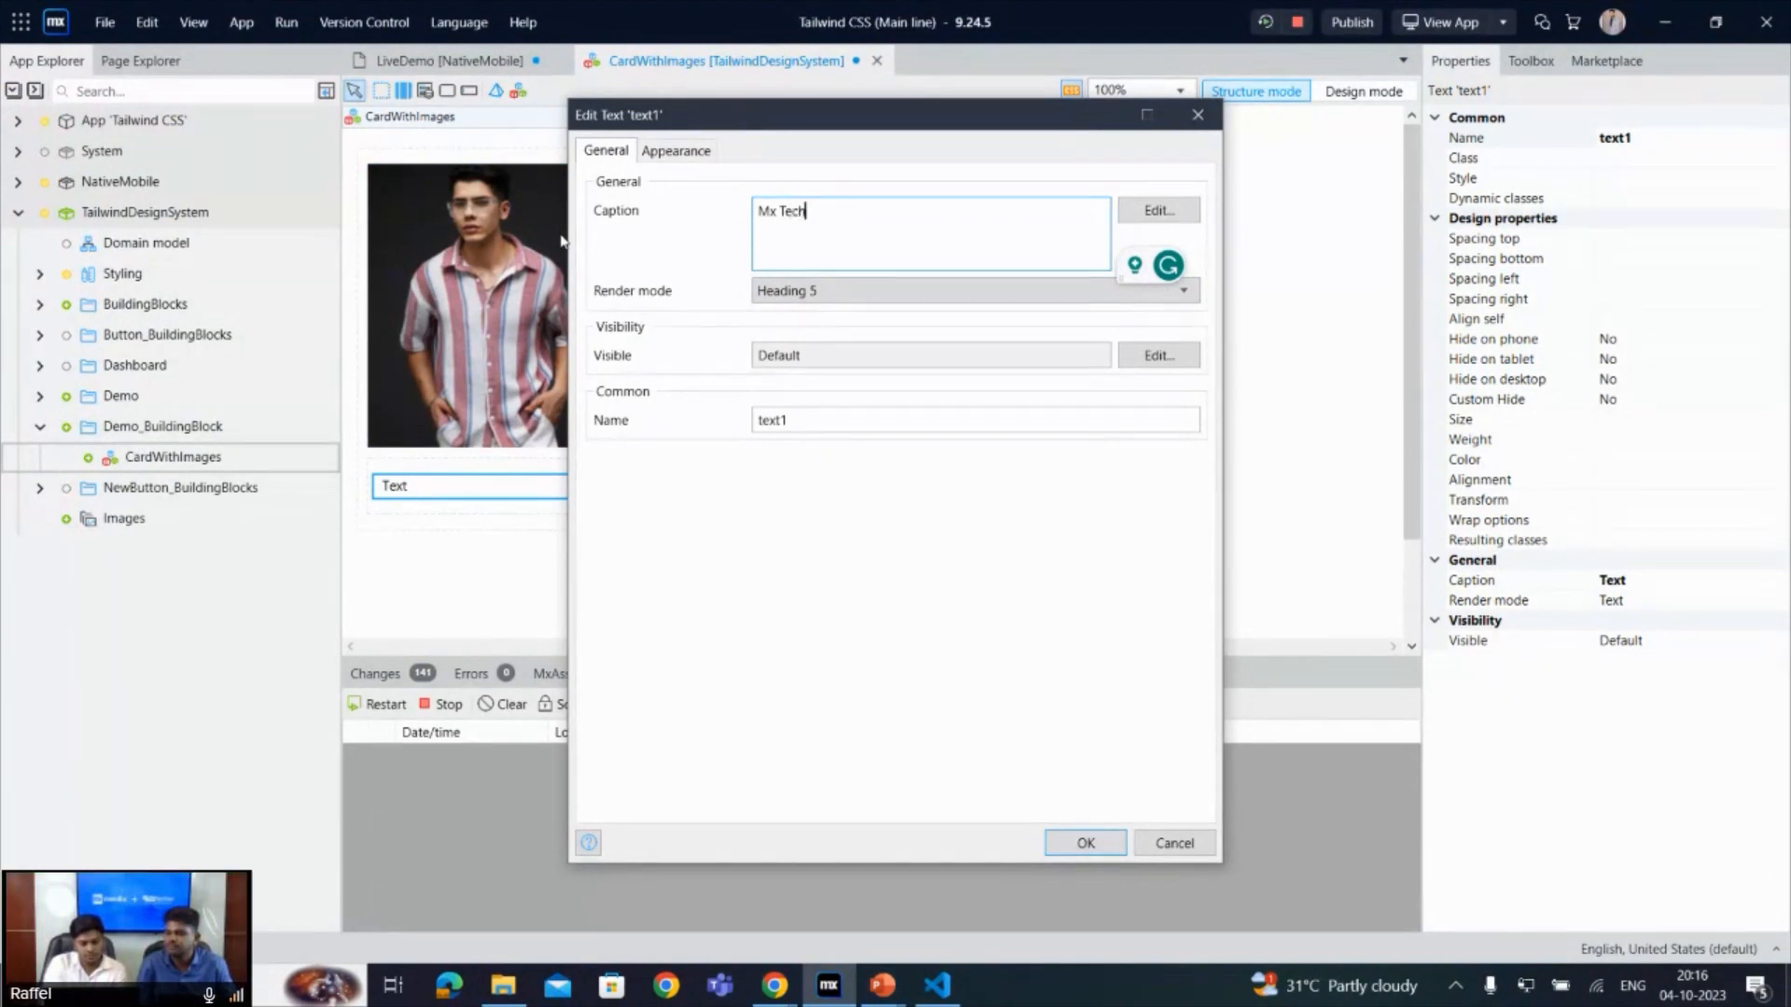
pyautogui.write('ies')
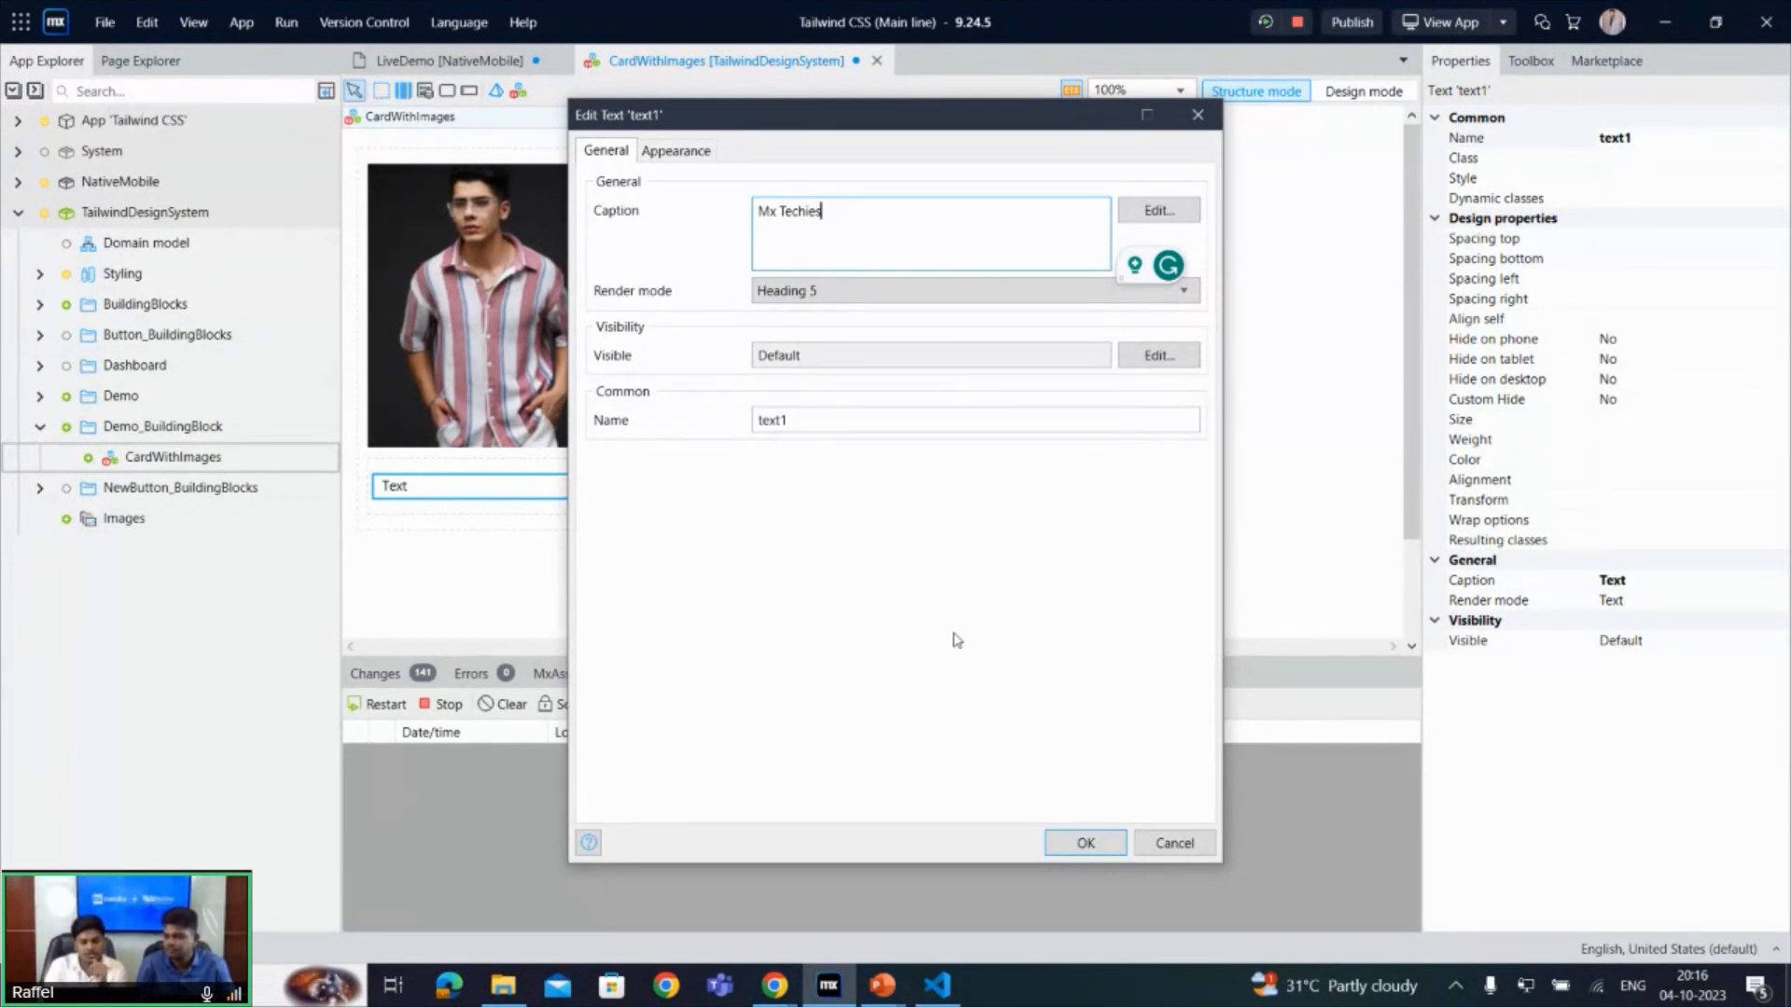
pyautogui.click(1081, 845)
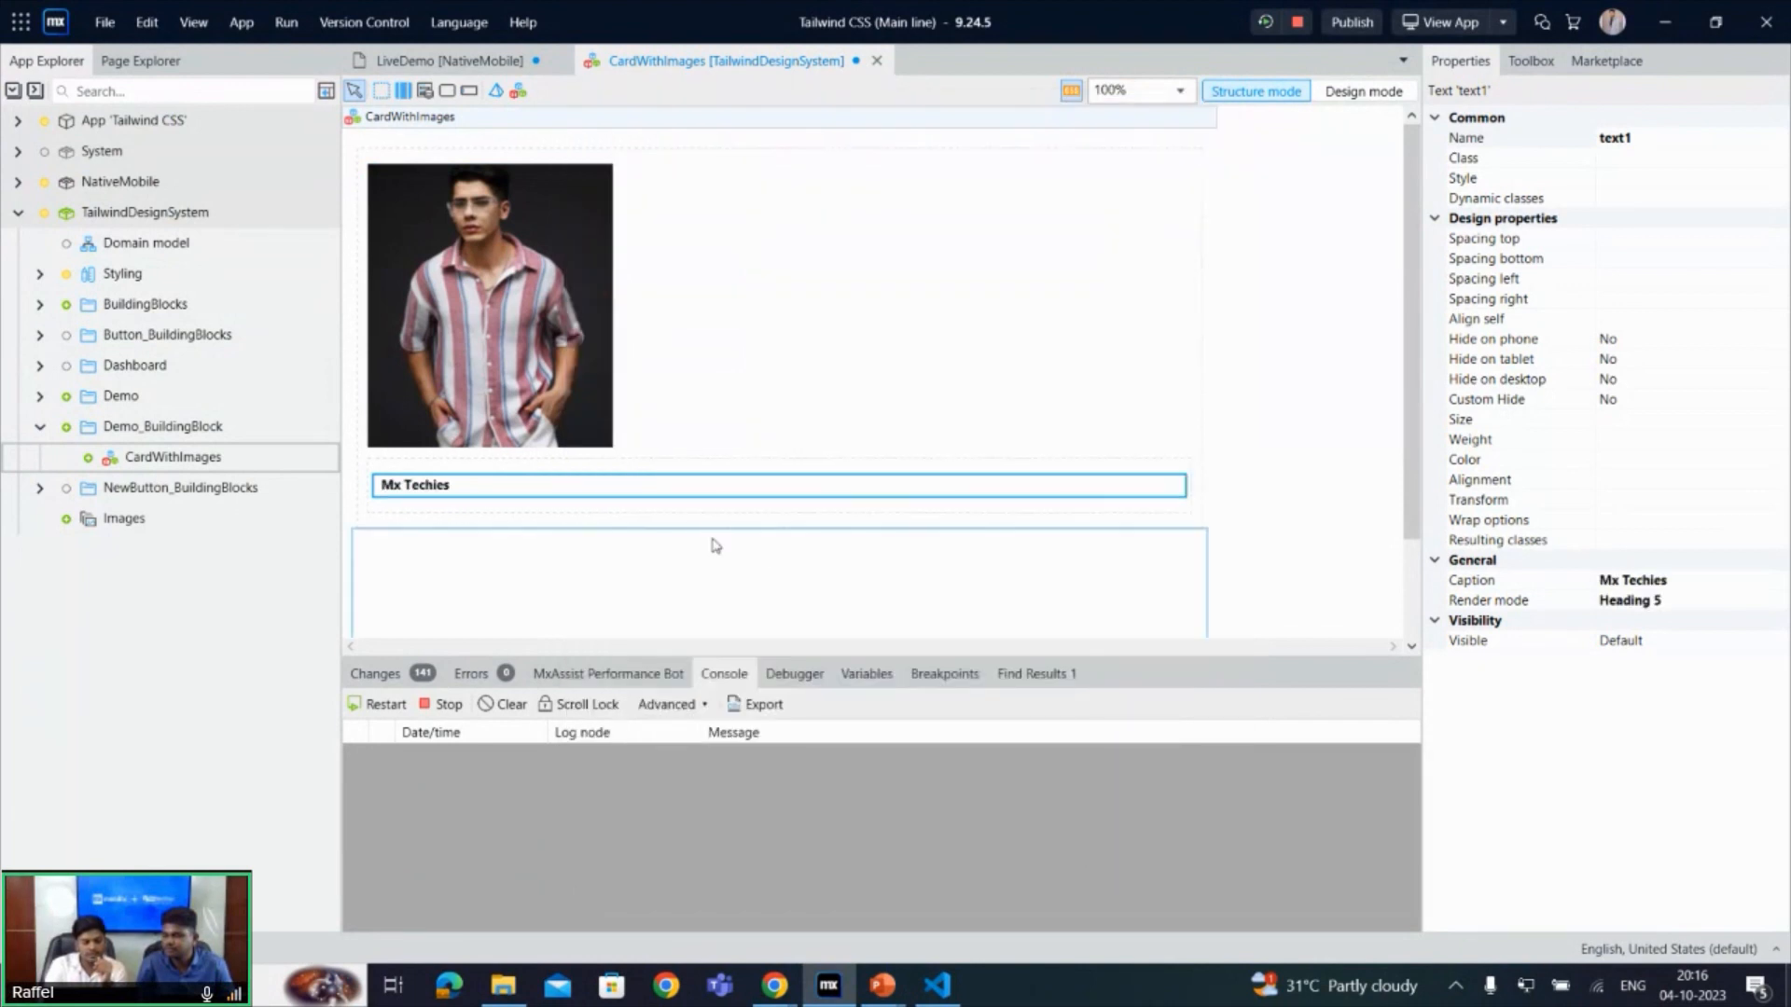
# - Add a second Text widget below the Mx Techies heading in the nested container
pyautogui.click(621, 507)
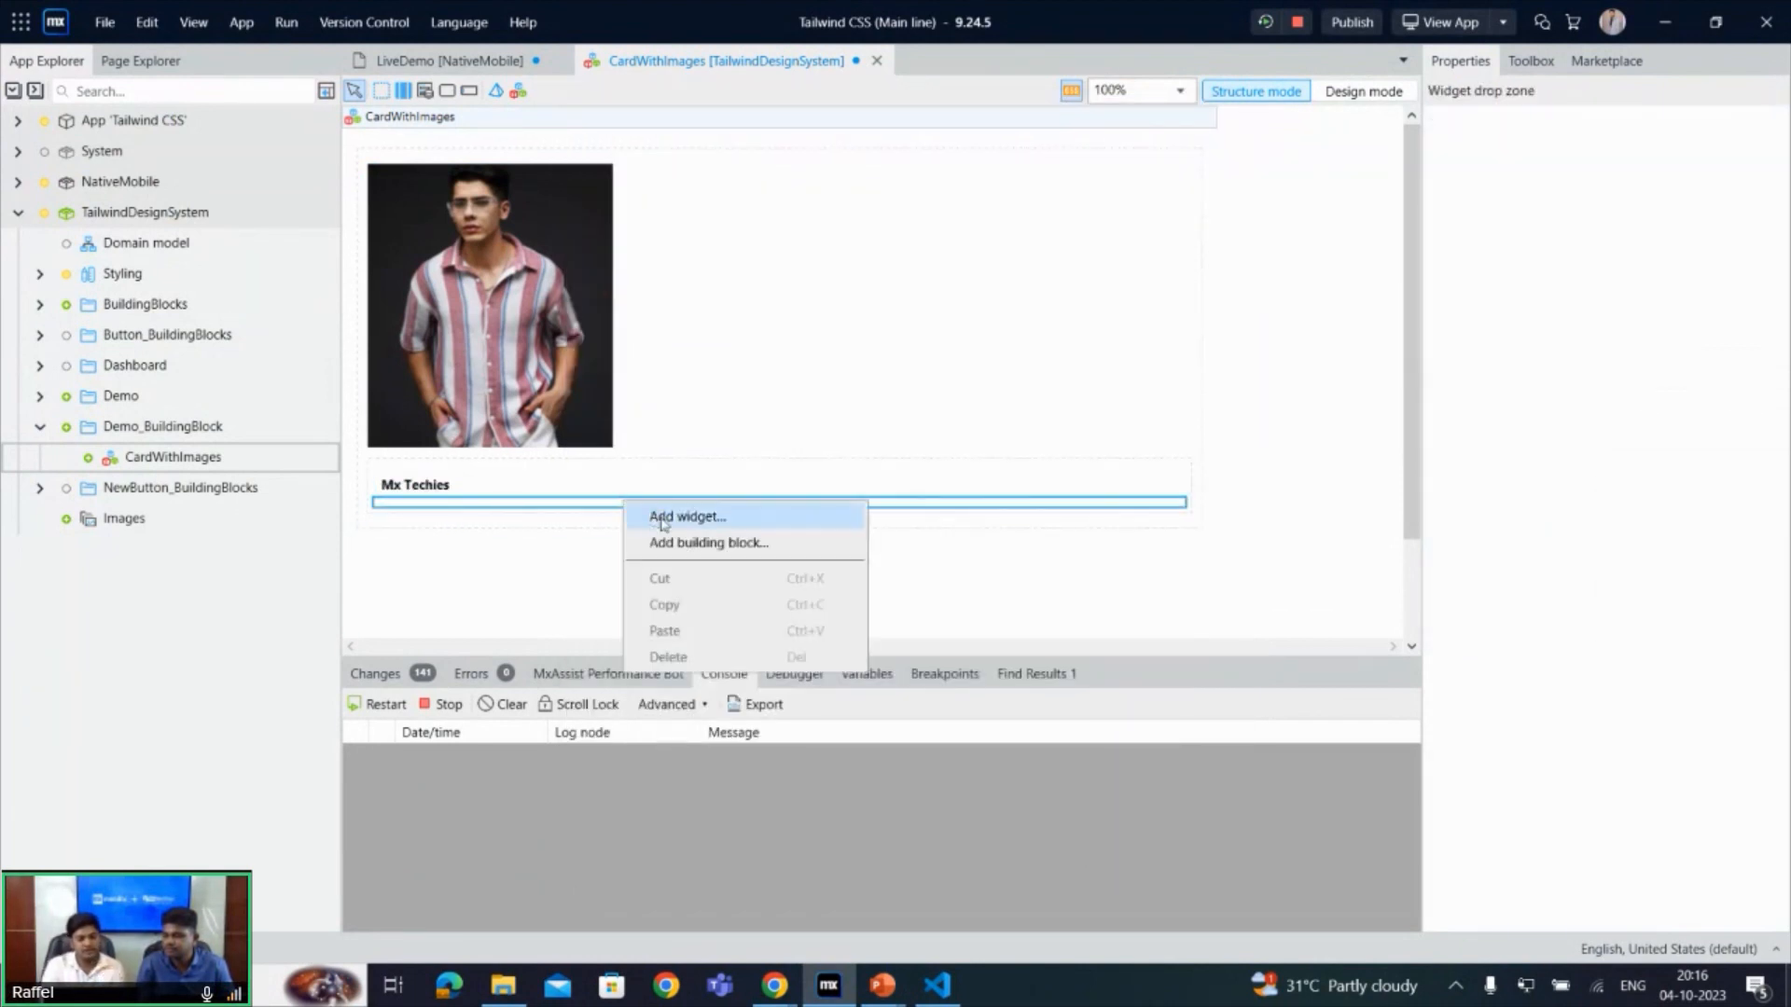
pyautogui.click(663, 519)
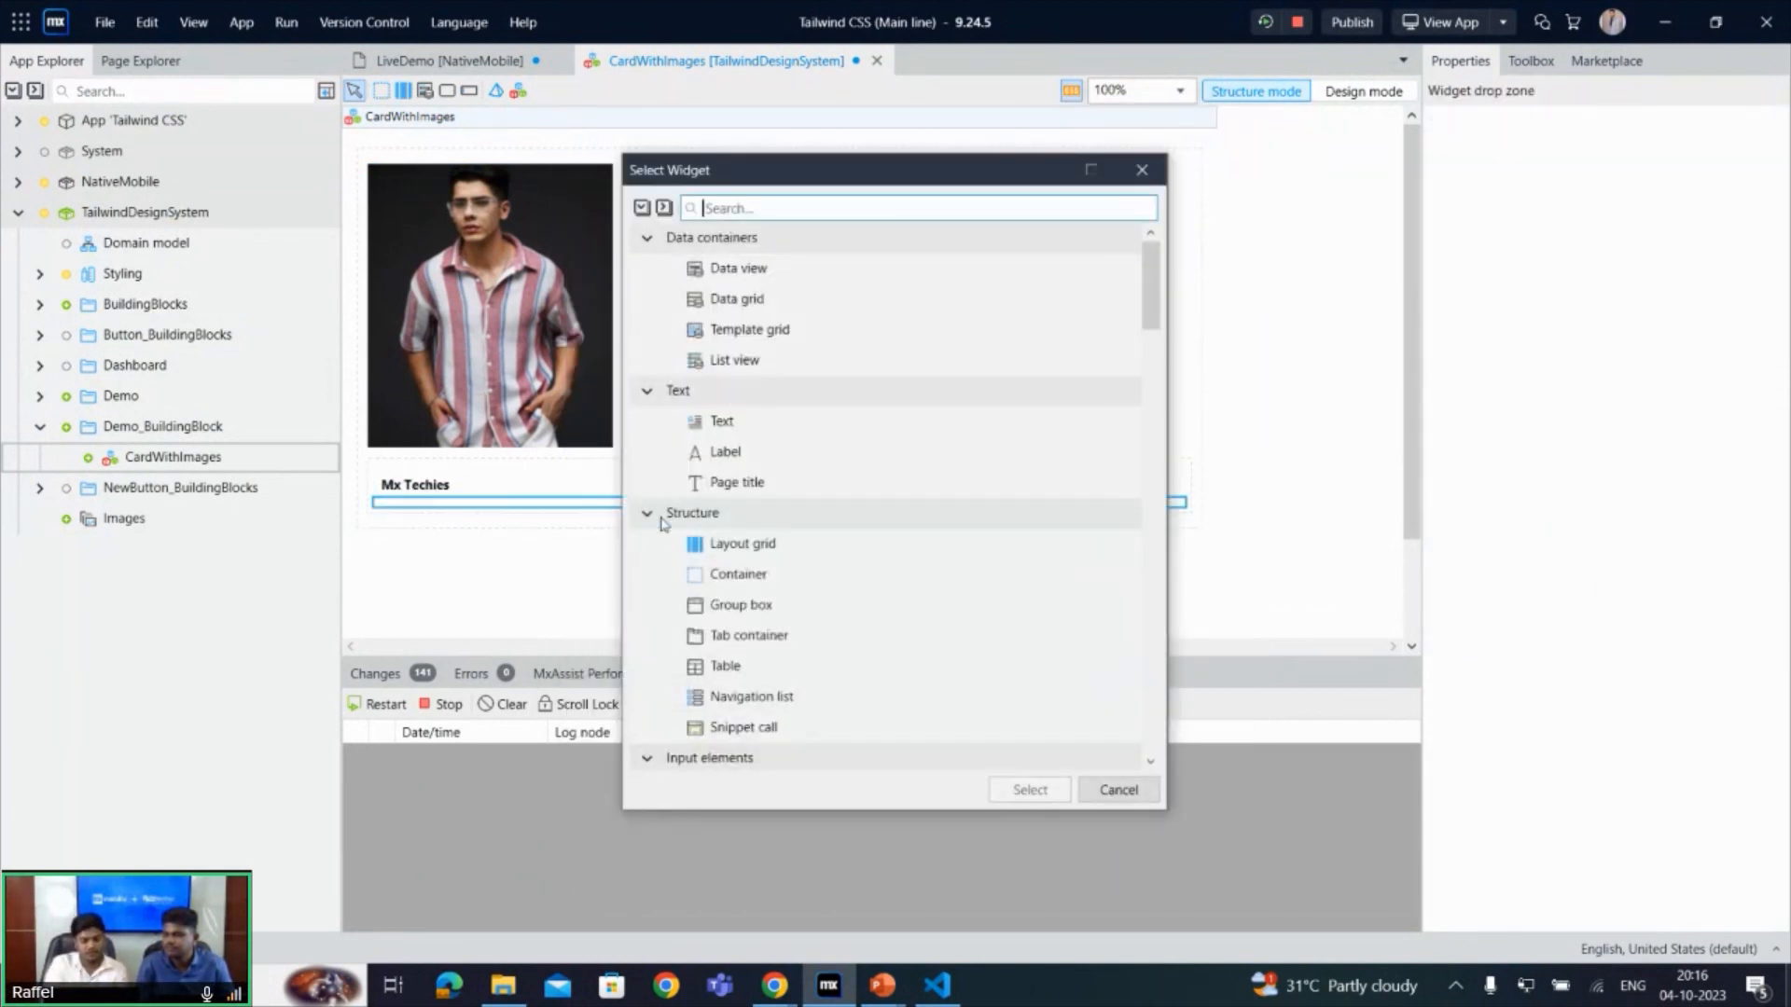
pyautogui.write('text')
pyautogui.press('Return')
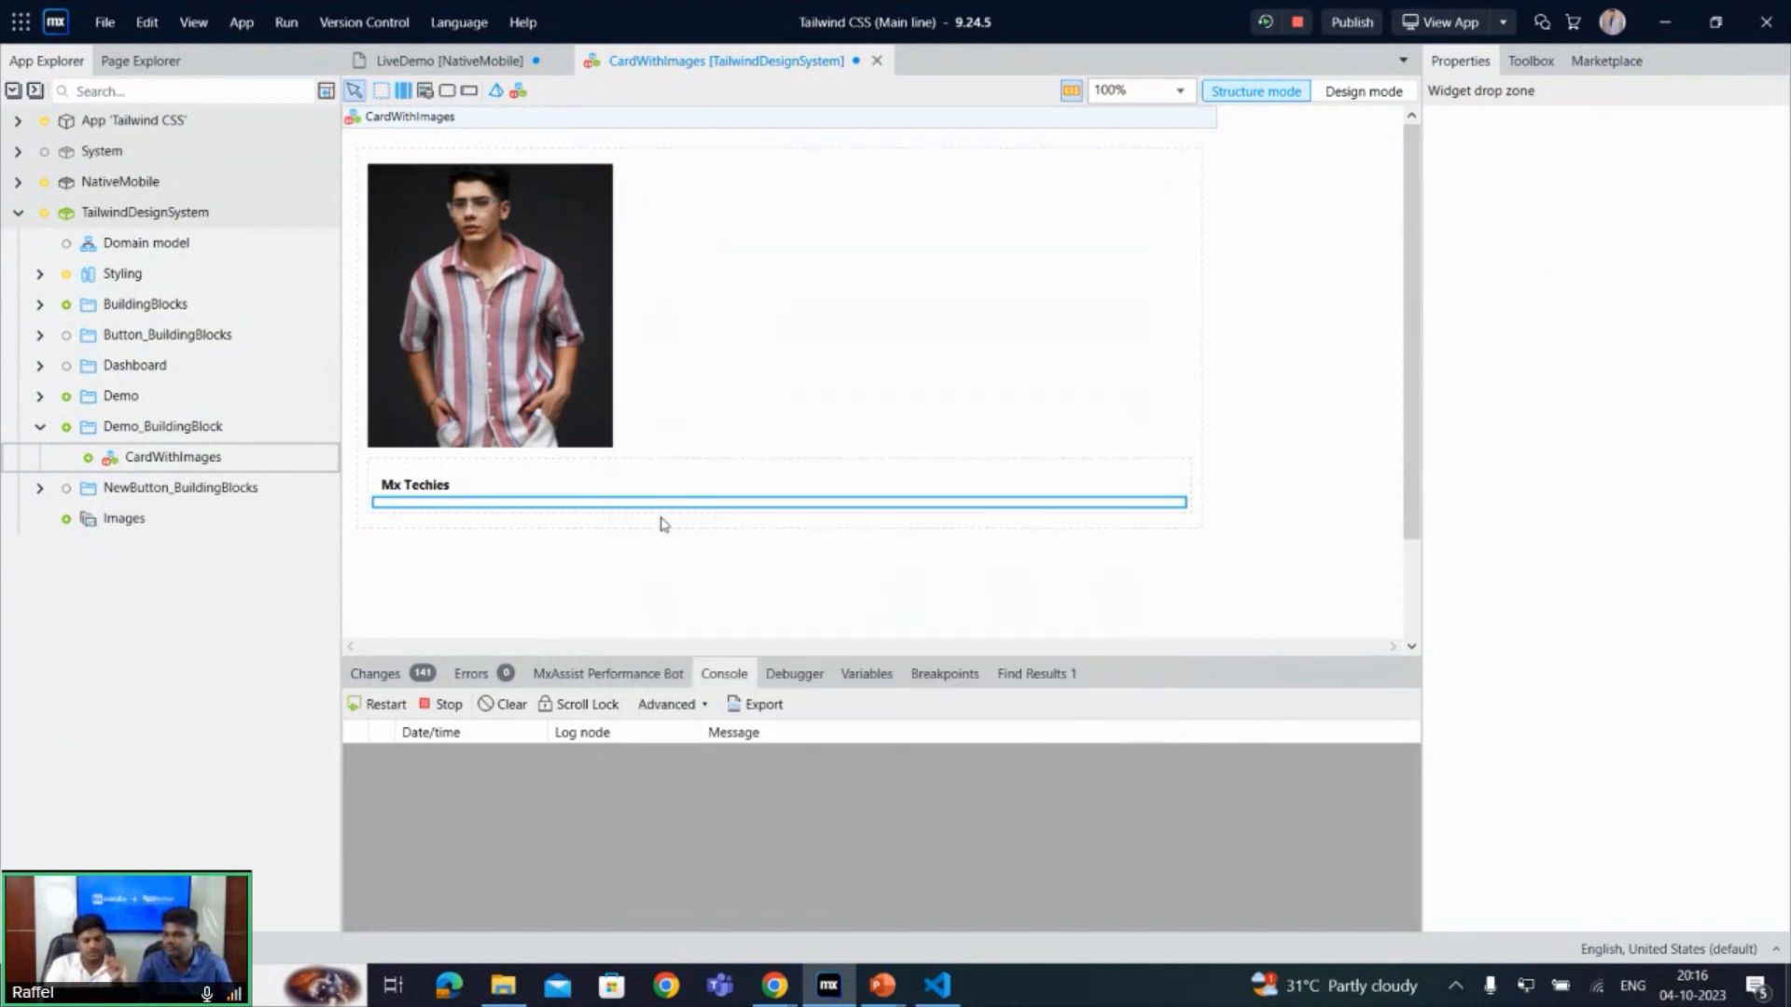
# - Set the second text's render mode to Paragraph and its caption to "Technology Empowered"
pyautogui.doubleClick(663, 520)
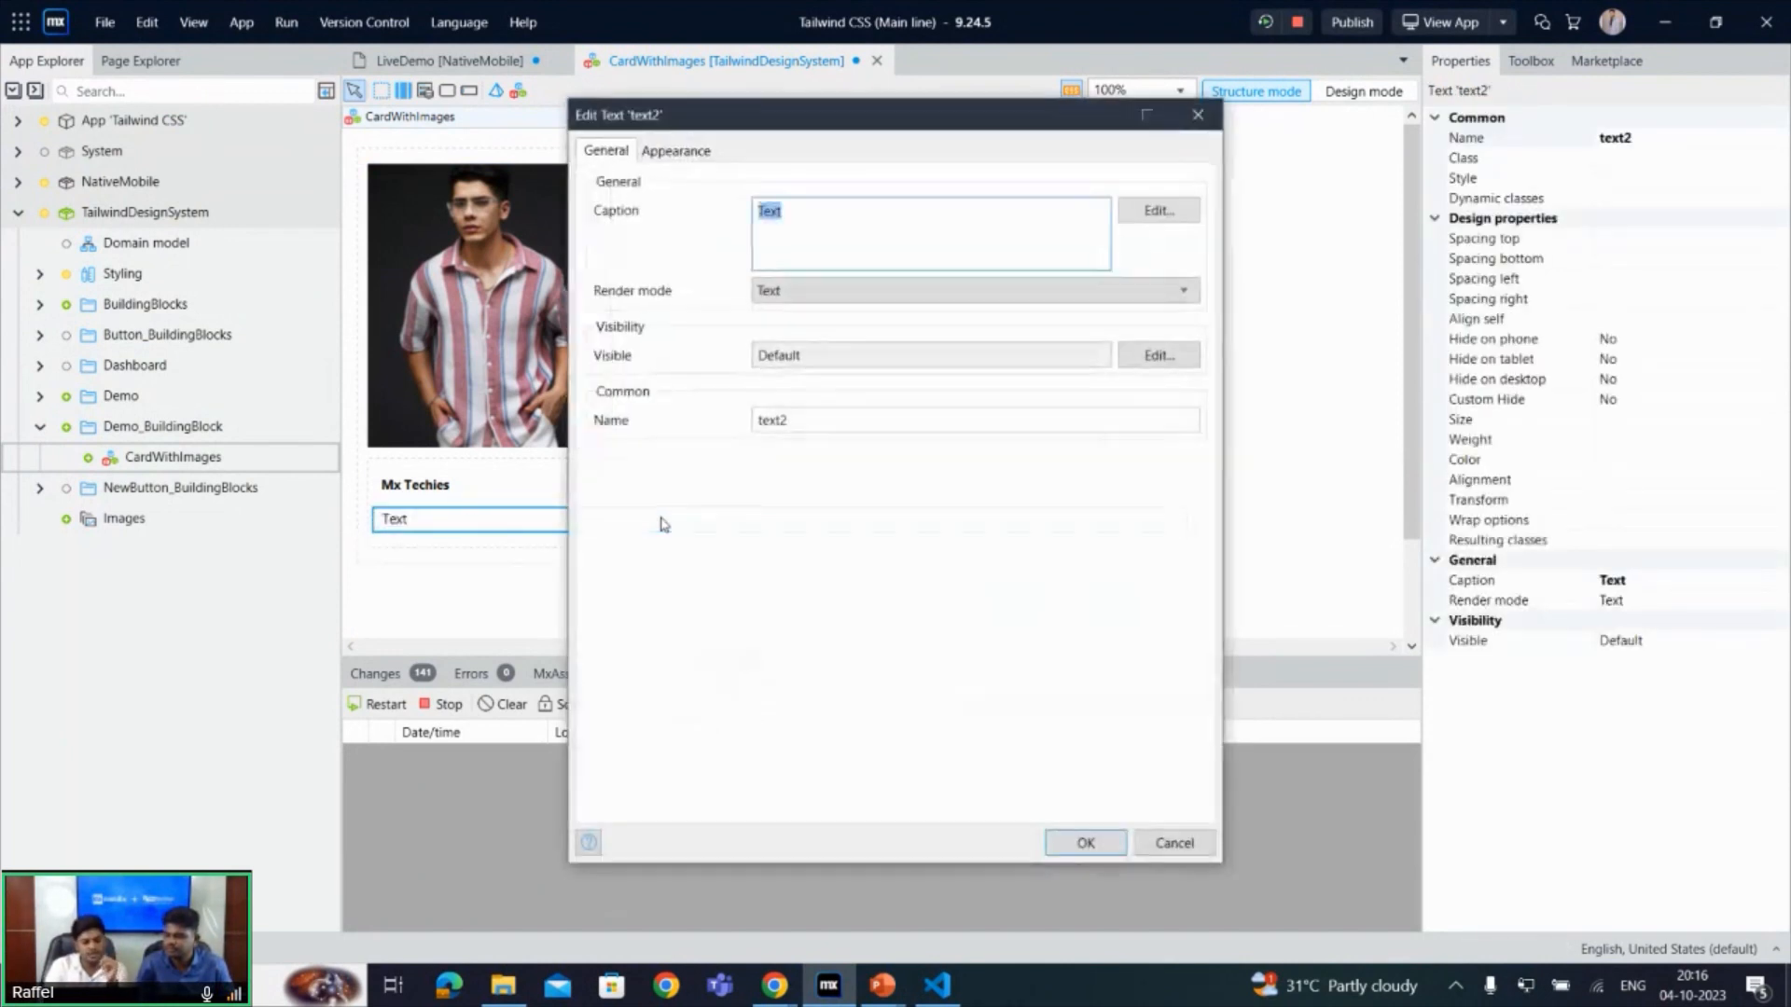
pyautogui.click(1166, 280)
pyautogui.click(875, 342)
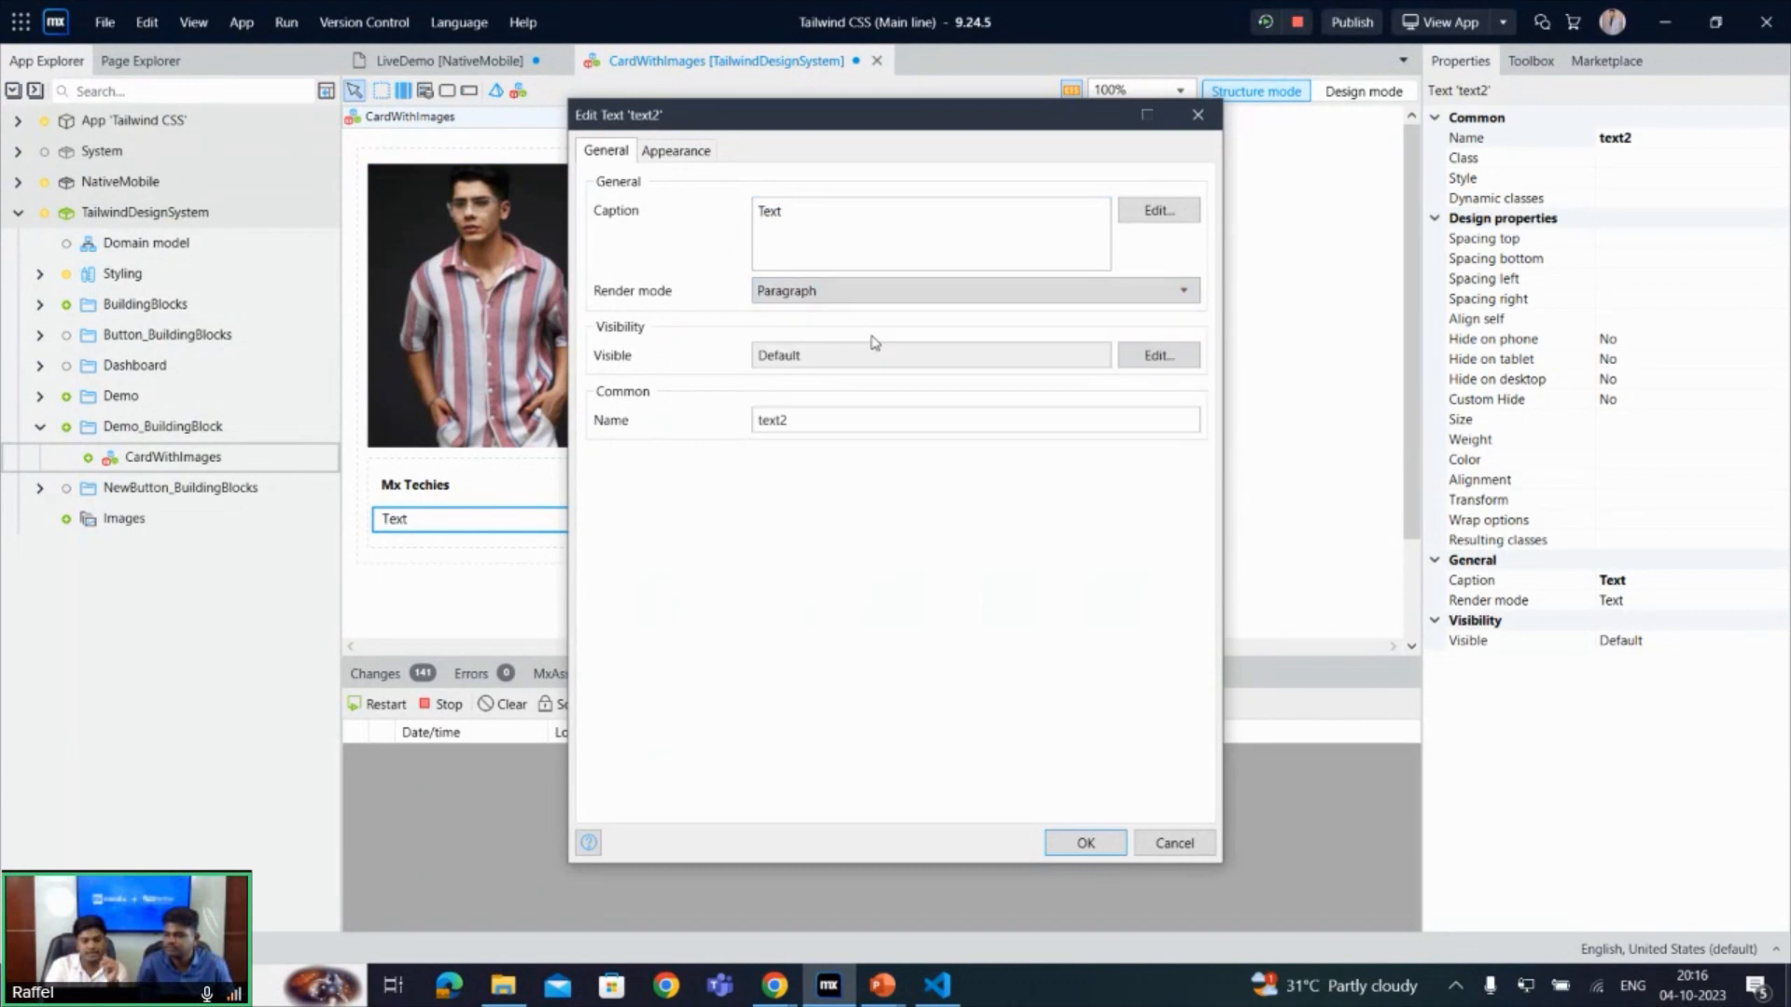
pyautogui.click(887, 221)
pyautogui.press('BackSpace')
pyautogui.press('BackSpace')
pyautogui.press('BackSpace')
pyautogui.press('BackSpace')
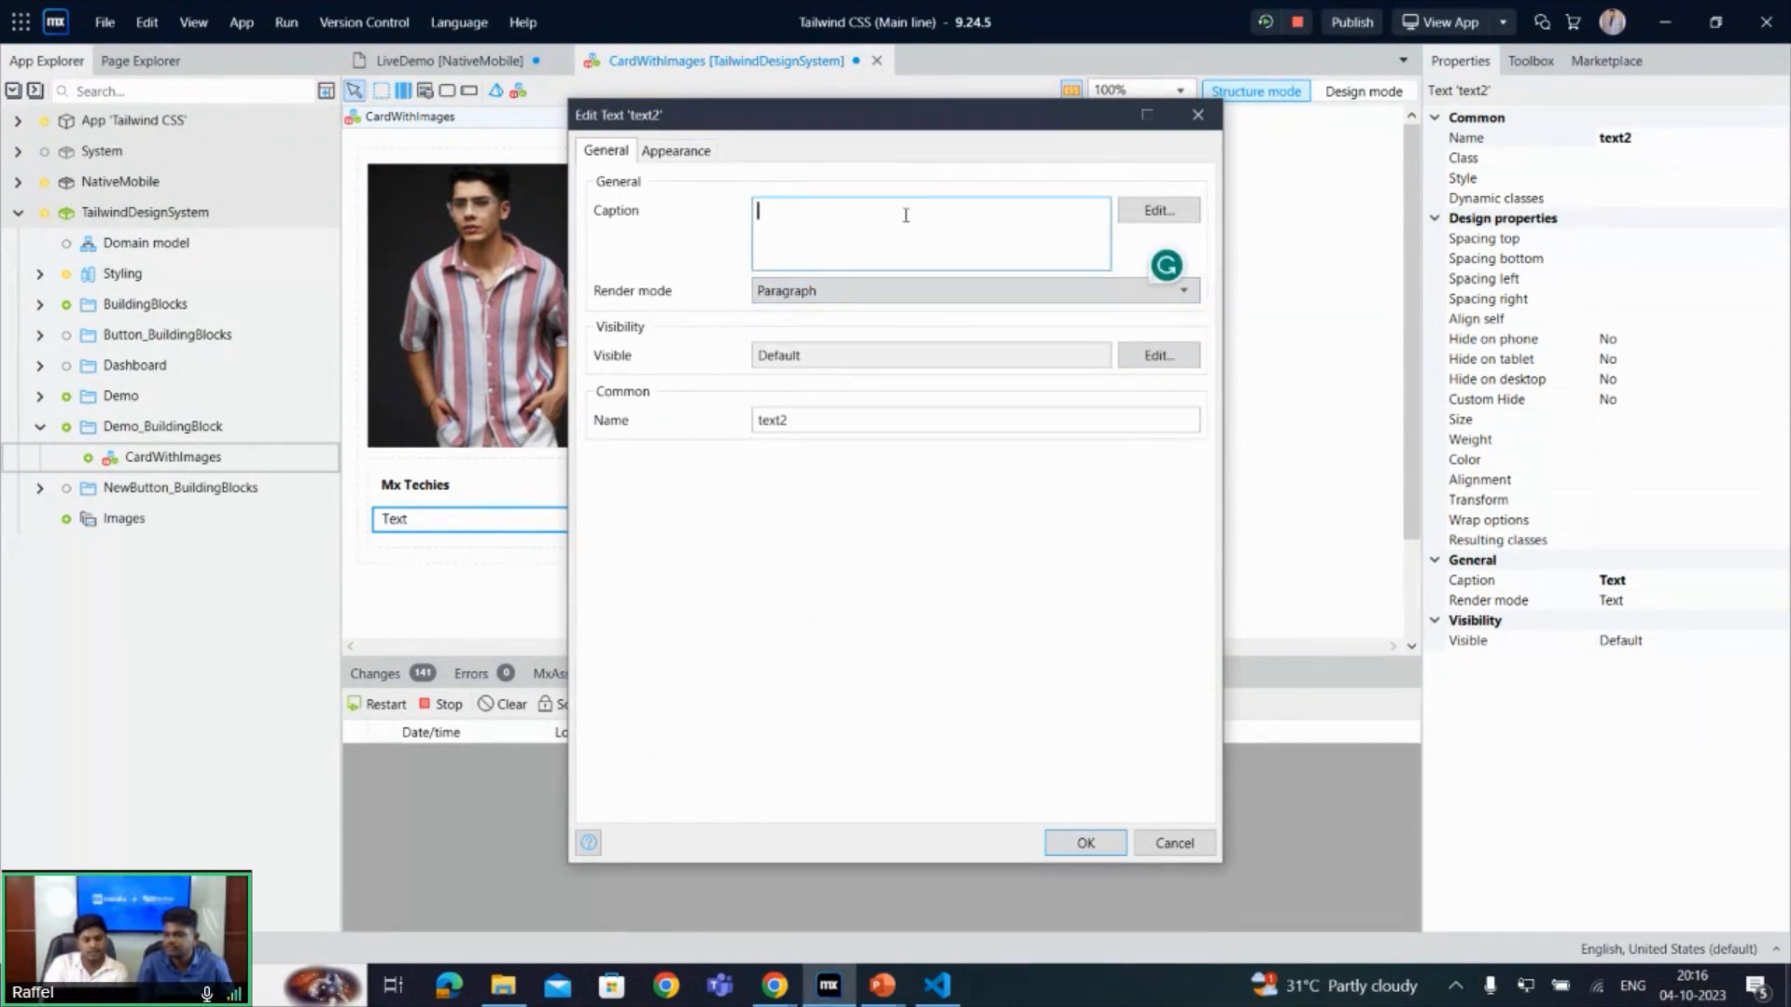
pyautogui.write('Te')
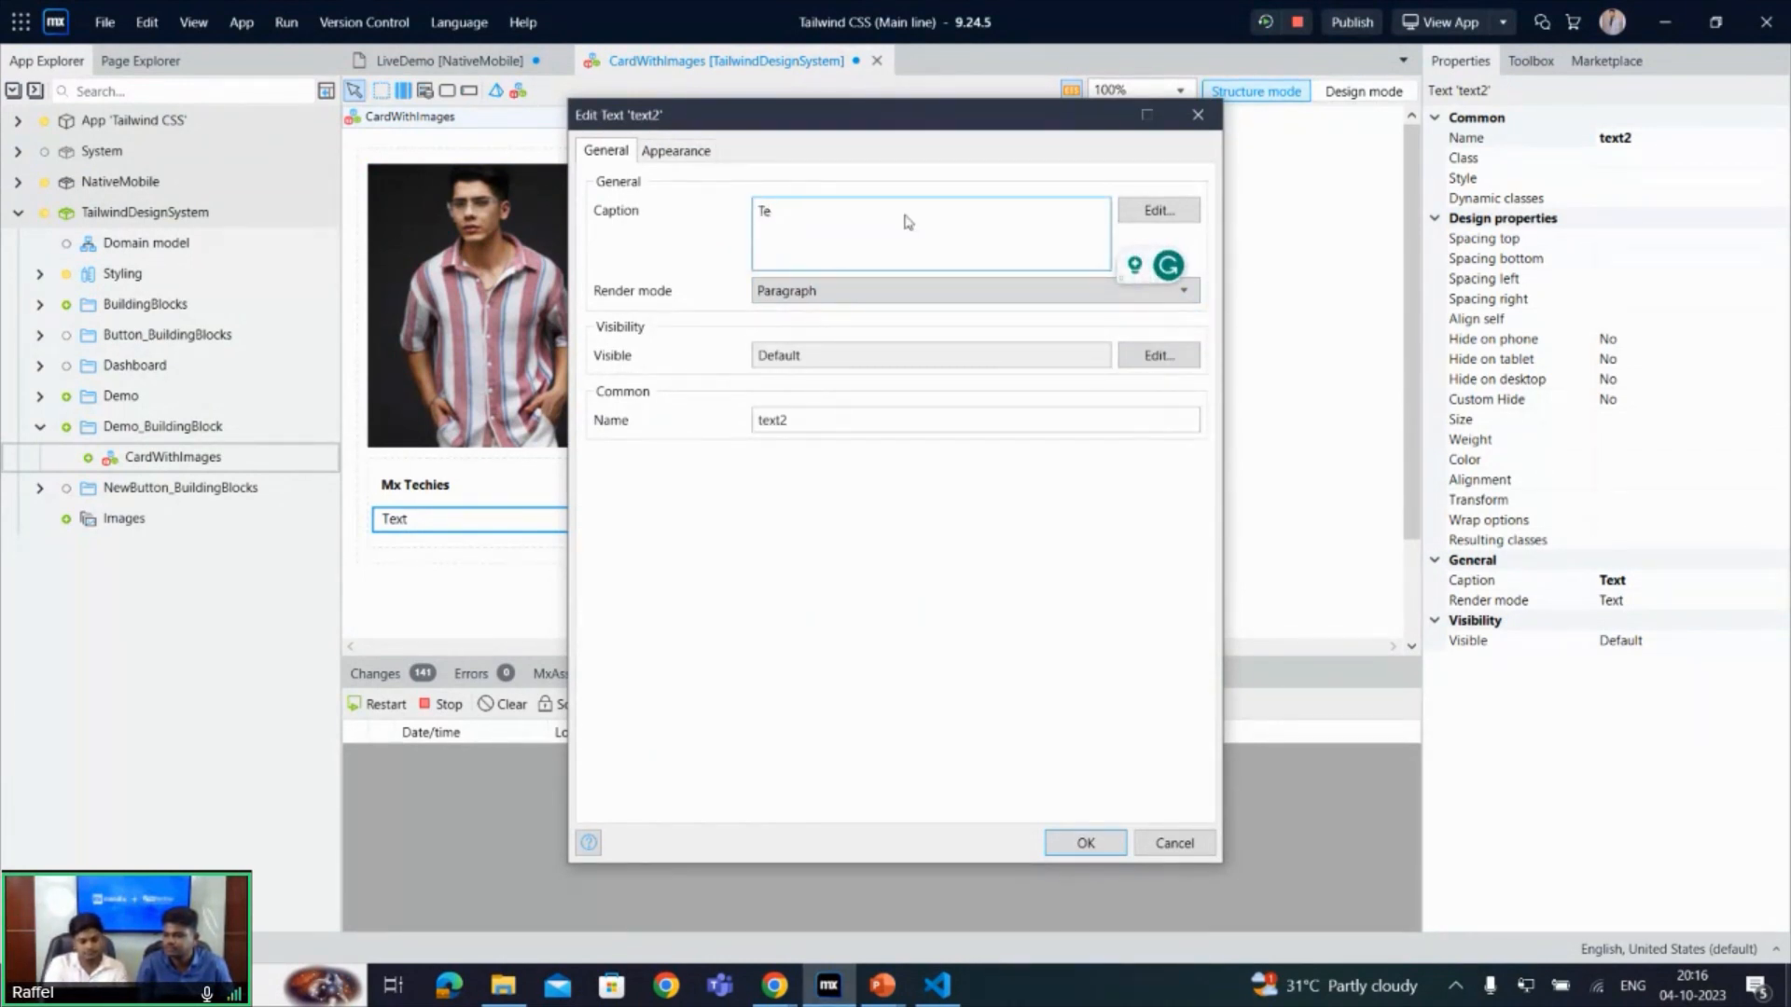
pyautogui.write('chnology Empowered')
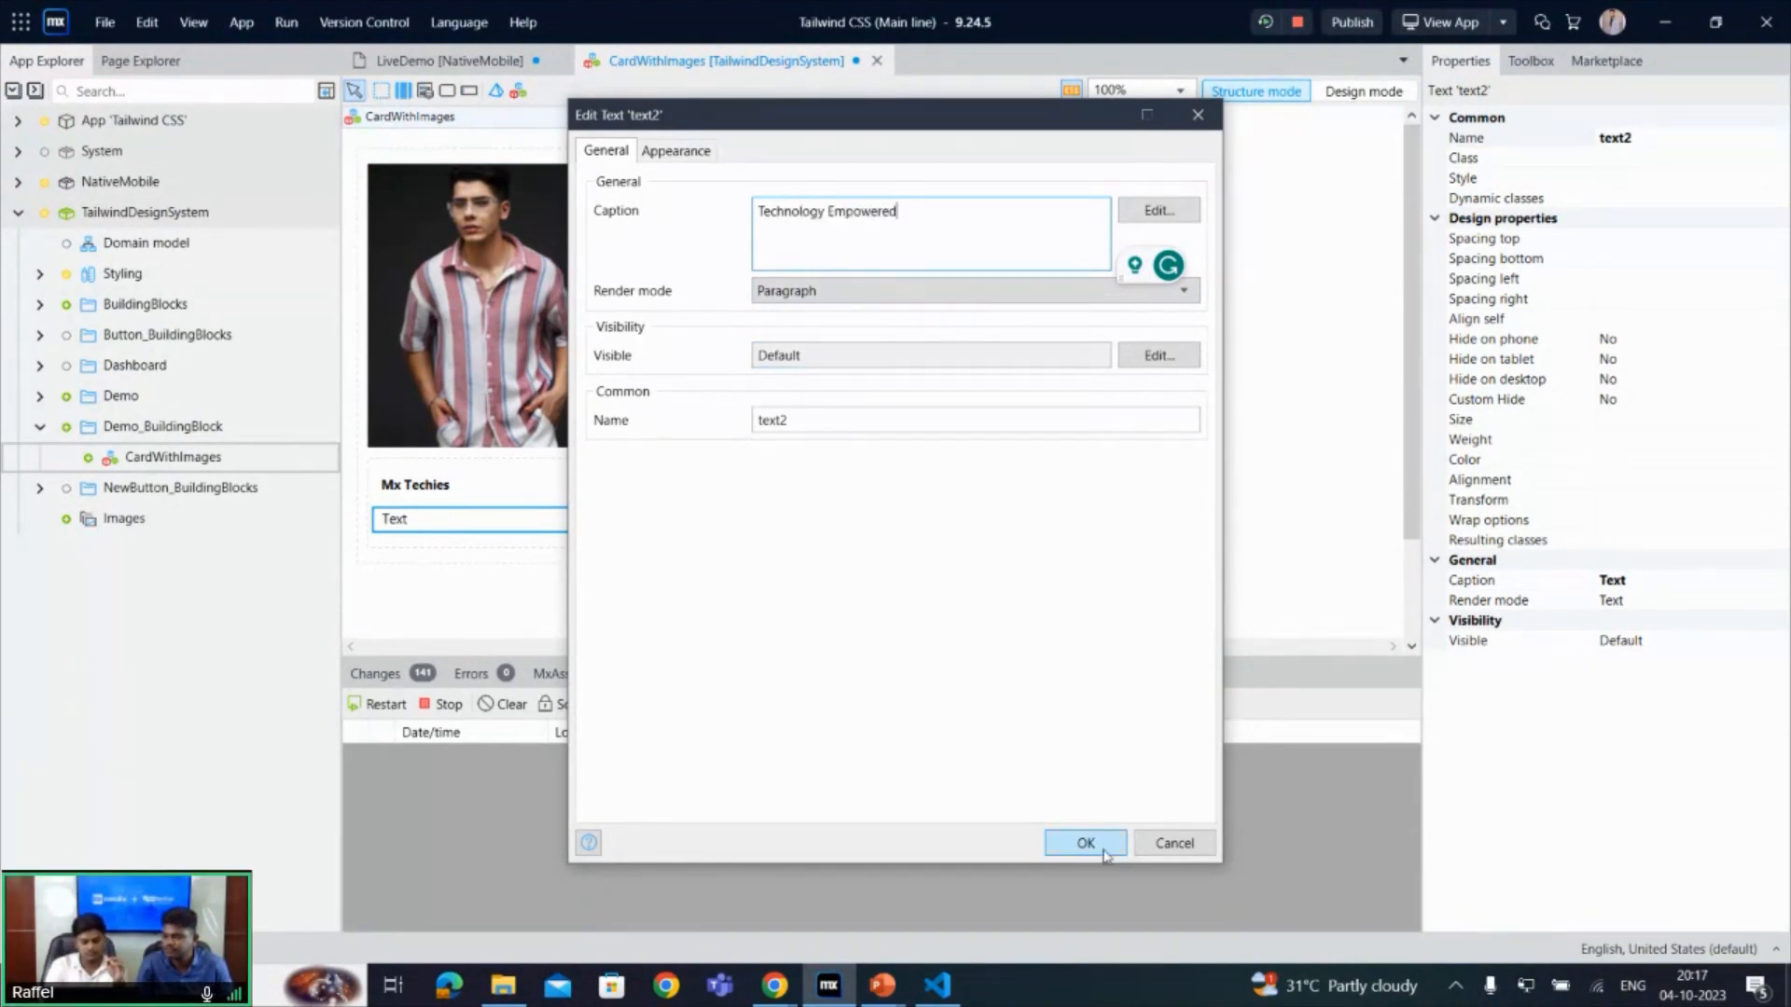
pyautogui.click(1086, 843)
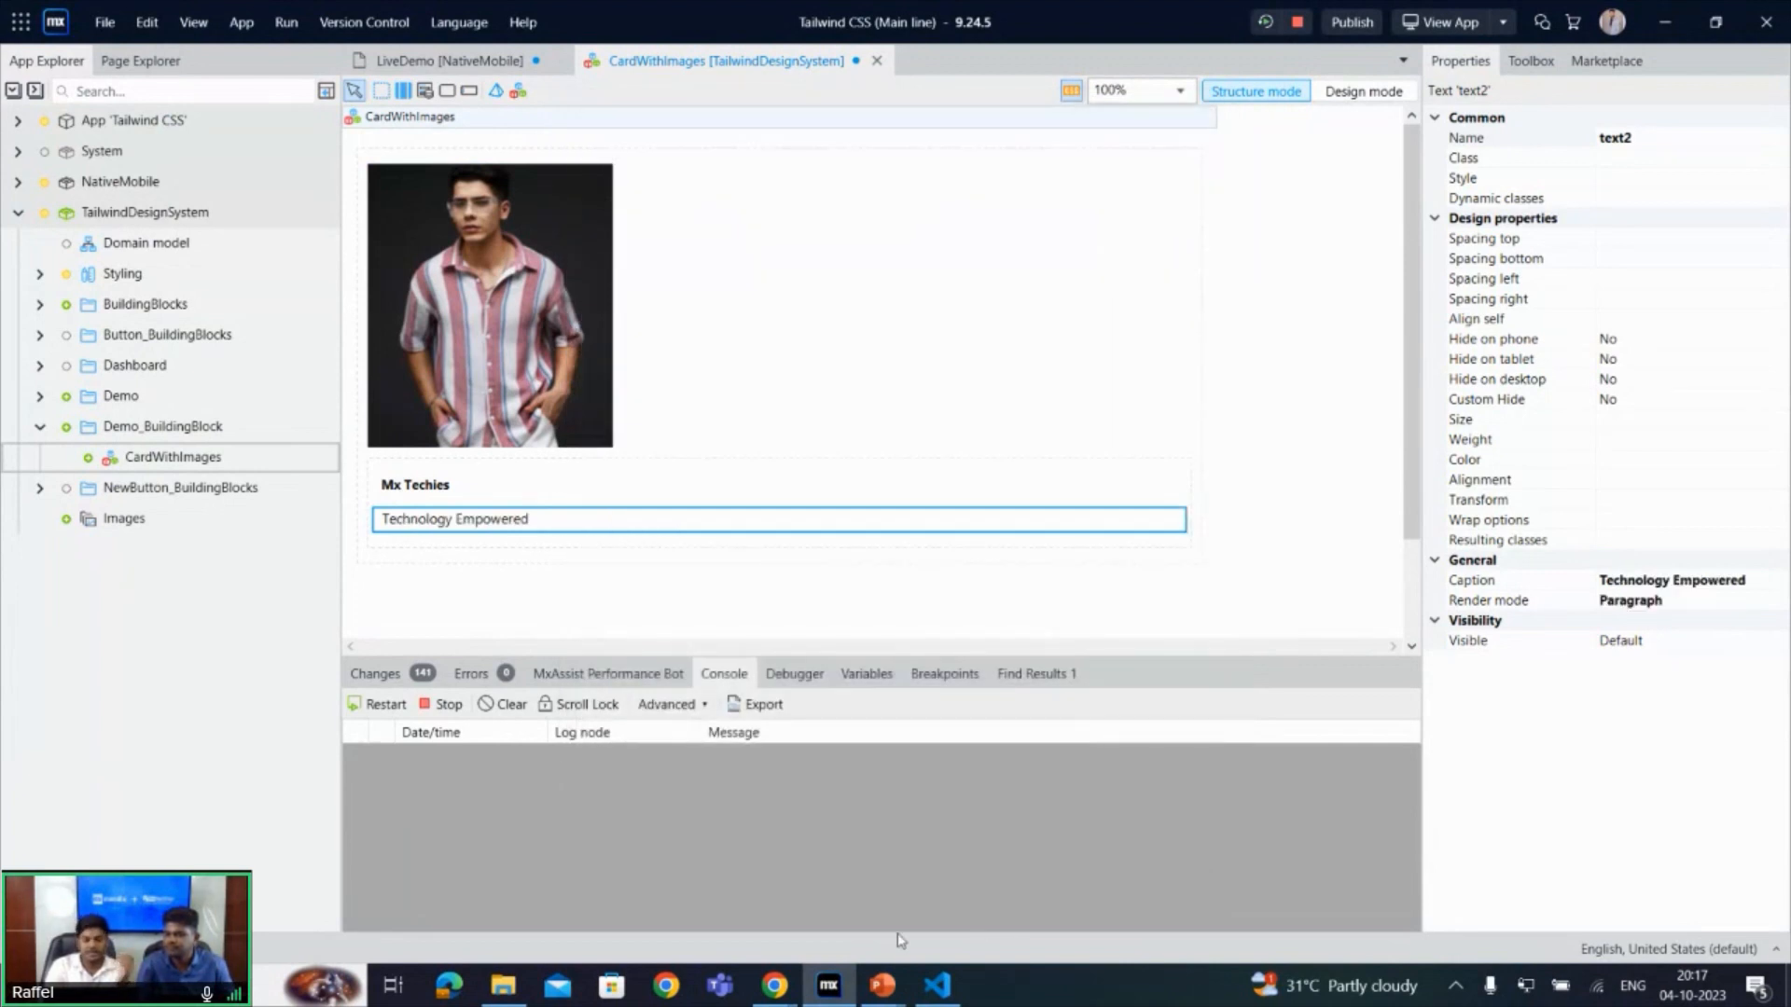
# - Add a Link button widget below the Technology Empowered paragraph in the nested container
pyautogui.rightClick(527, 539)
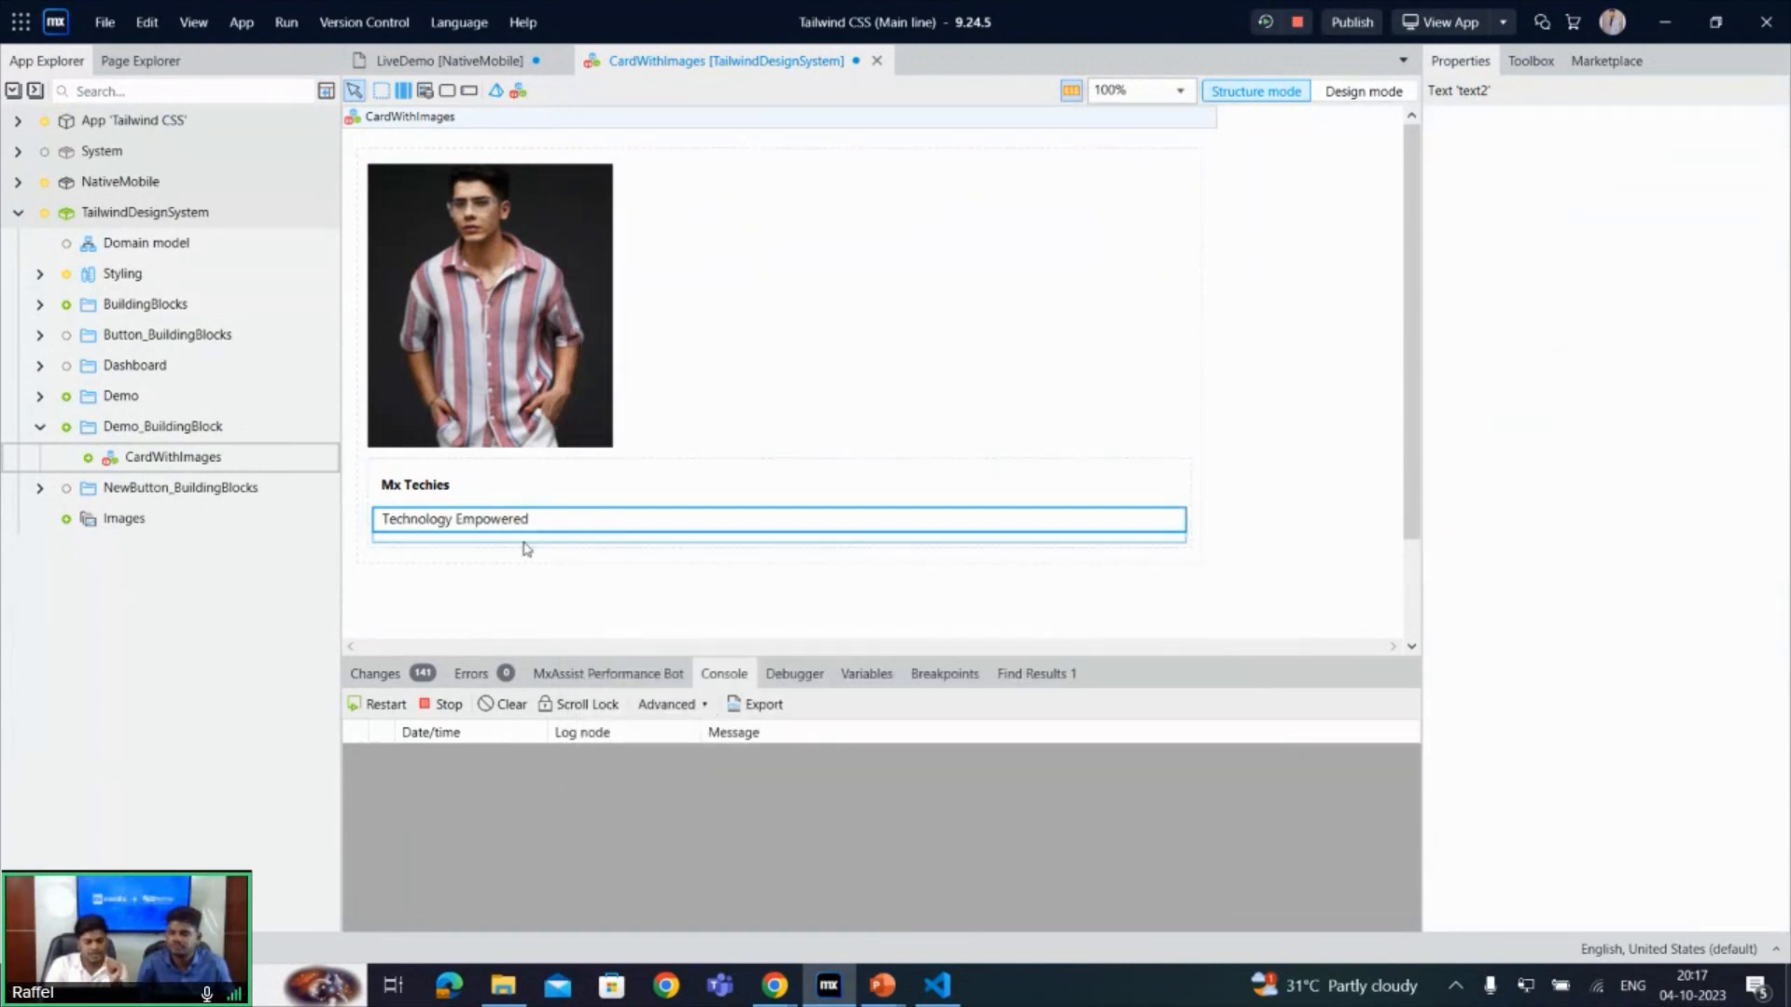
pyautogui.click(588, 558)
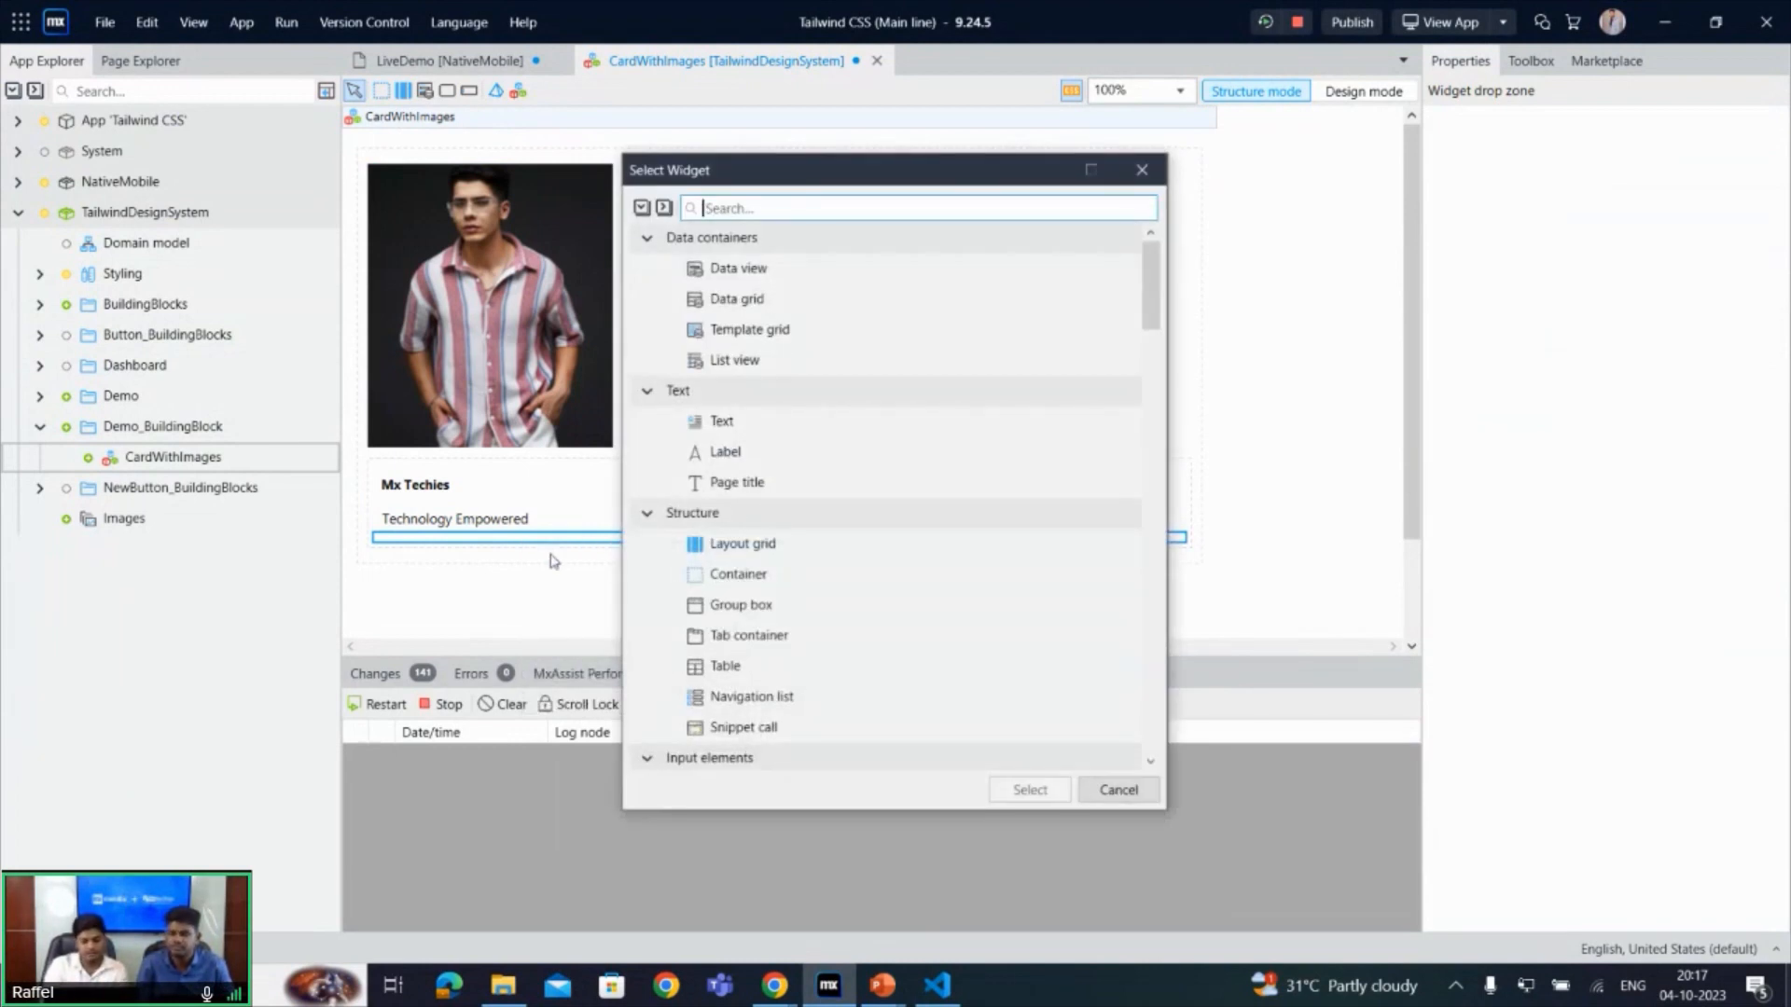
pyautogui.write('link')
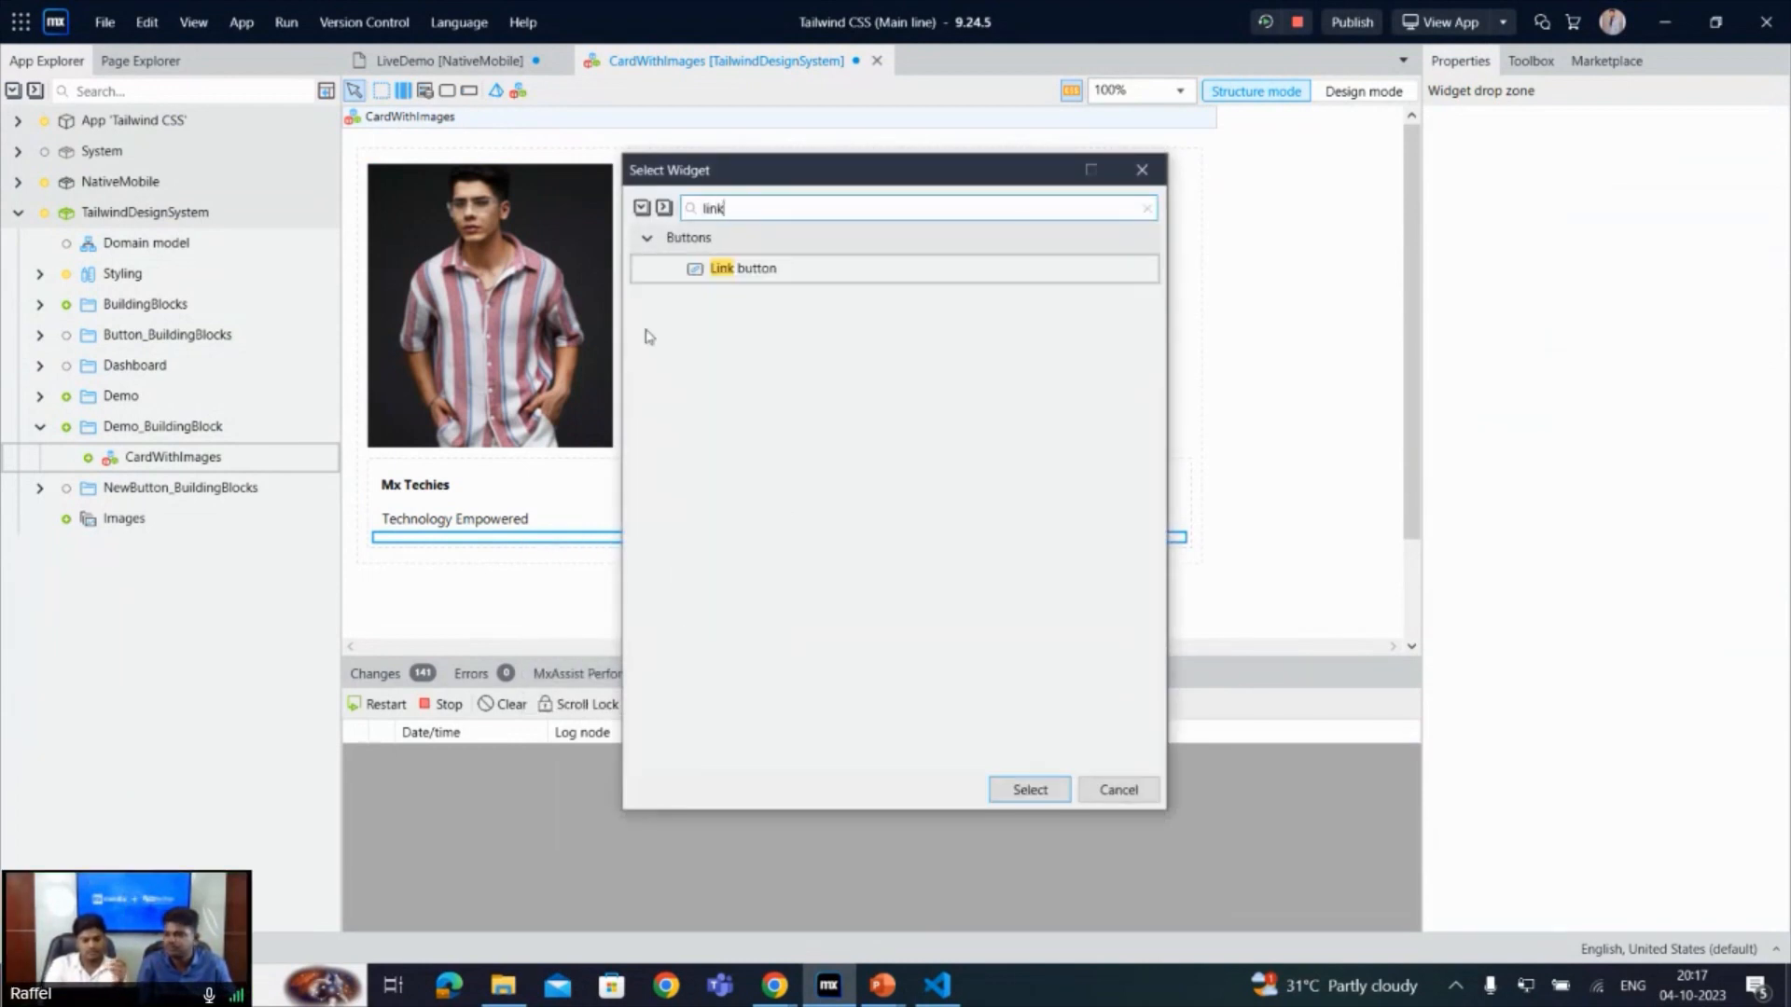
pyautogui.doubleClick(877, 272)
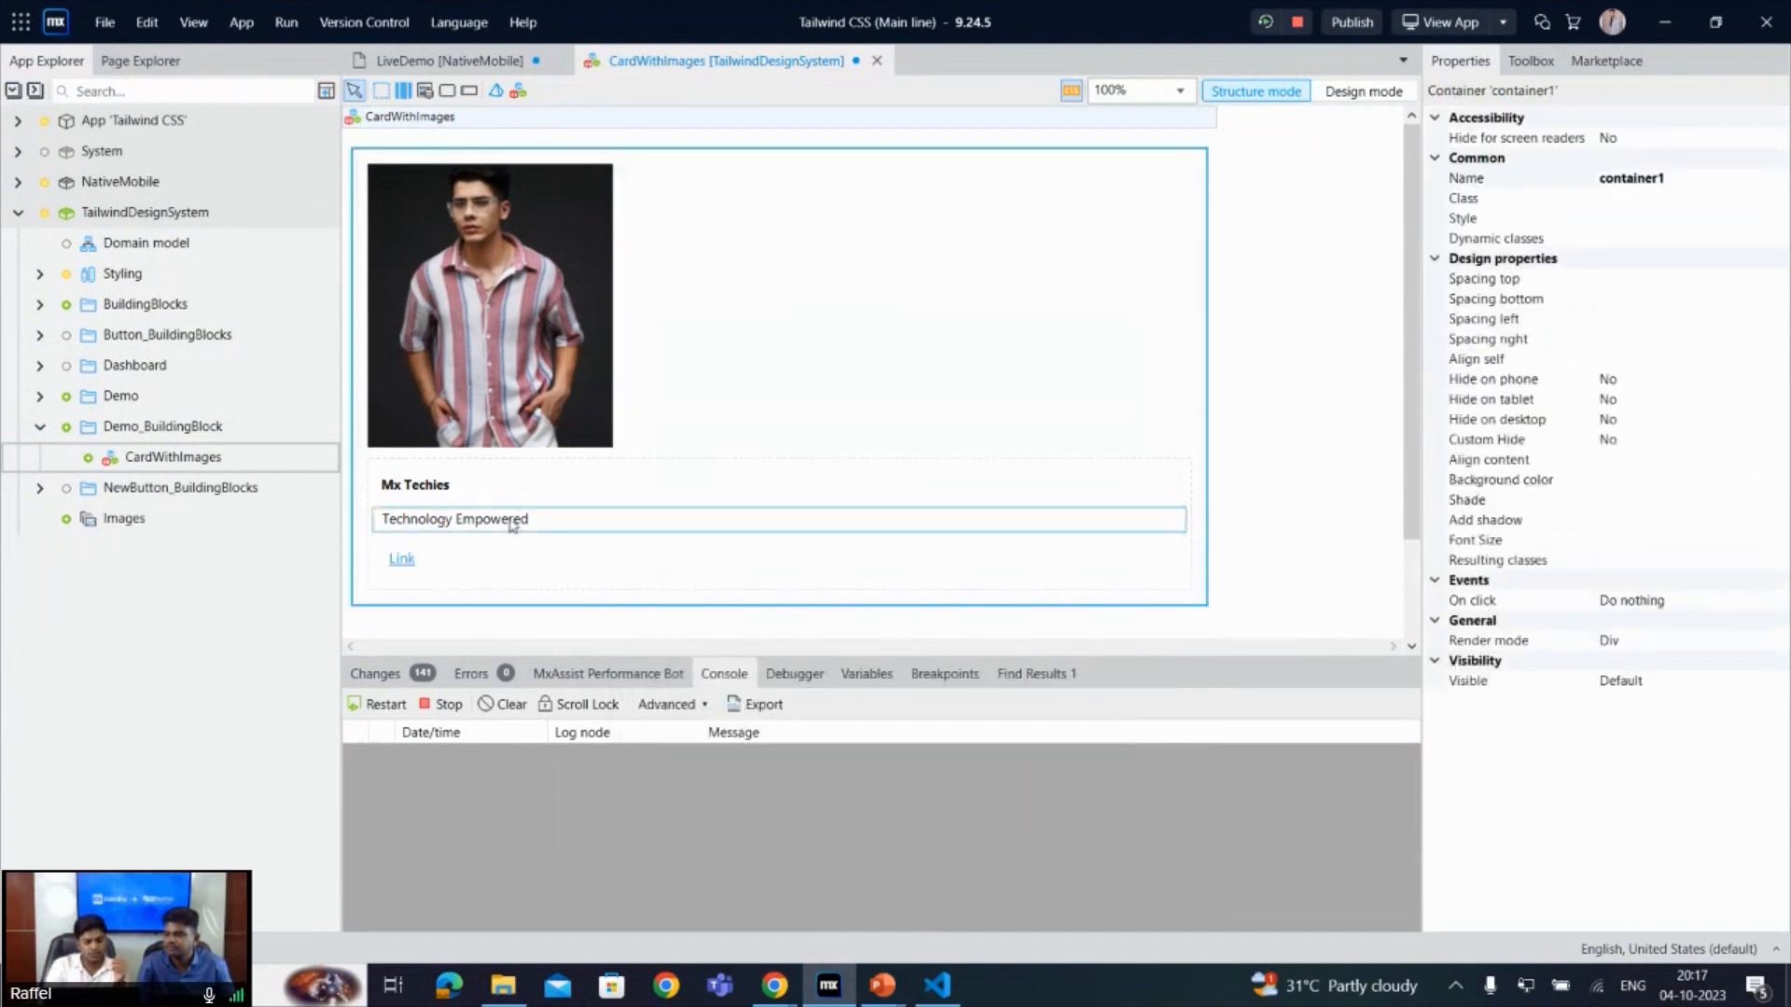
# - Check the card's button in the CodePen preview, then set the link button's caption to "Read more" in Mendix Studio Pro
pyautogui.moveTo(775, 986)
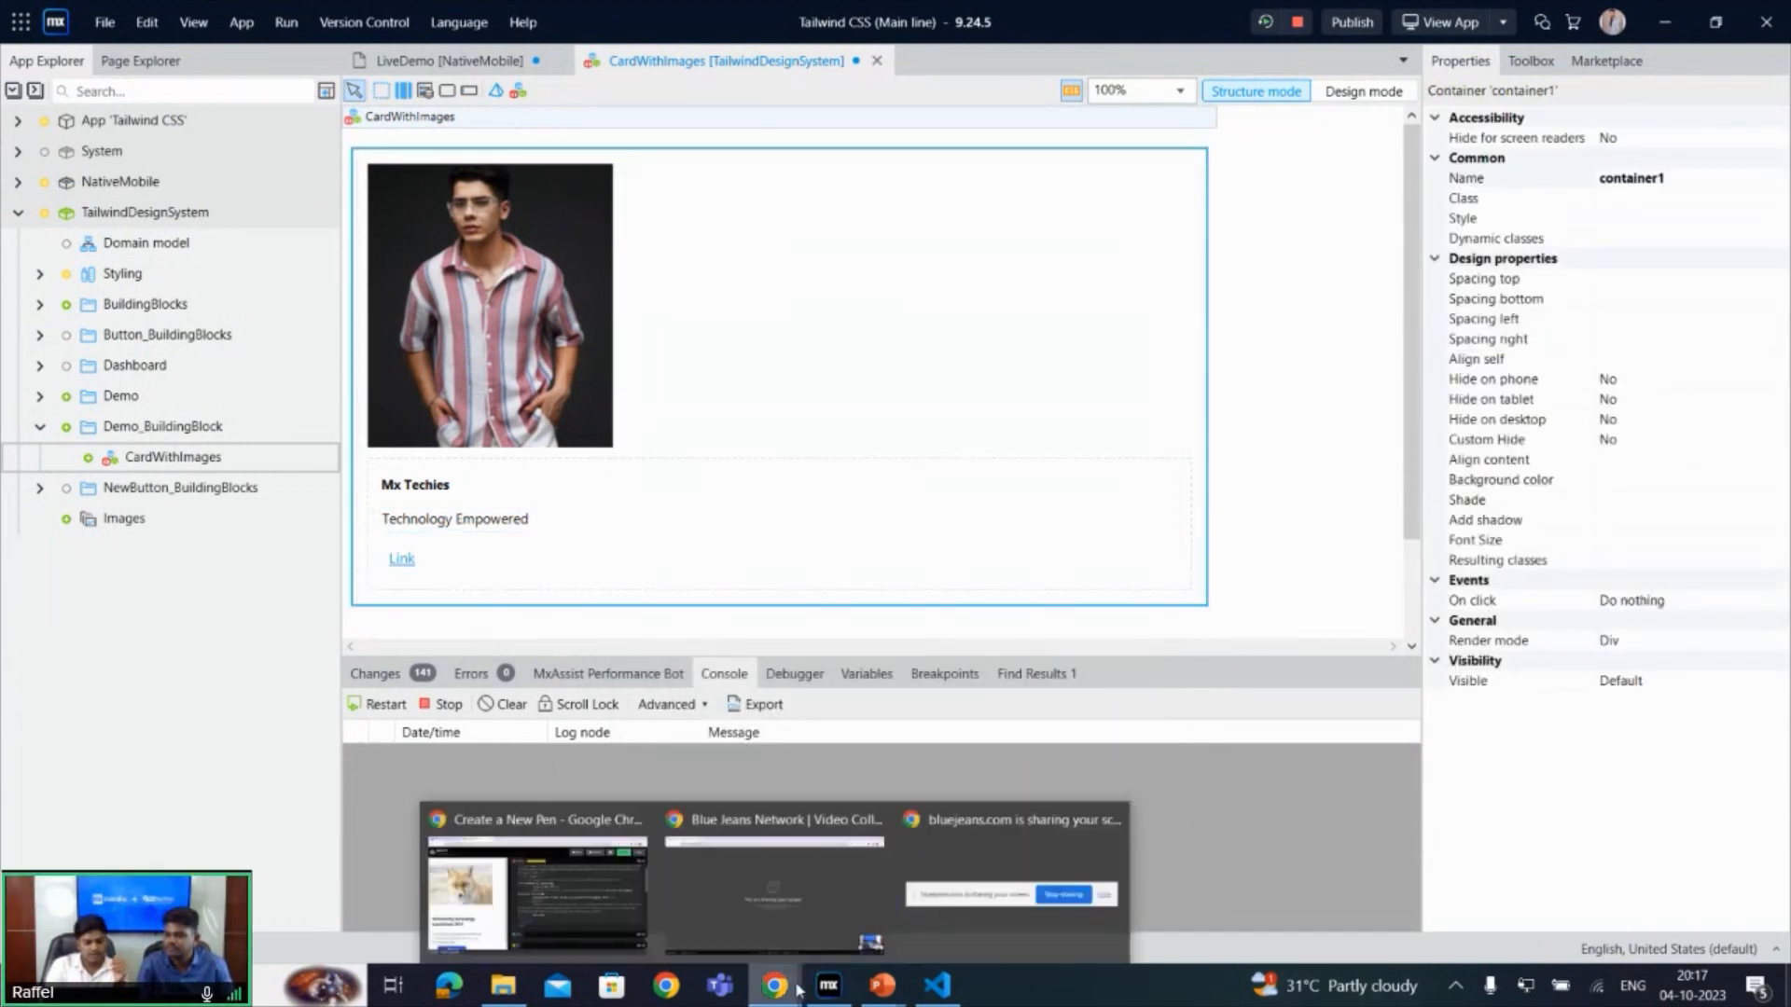
pyautogui.click(580, 894)
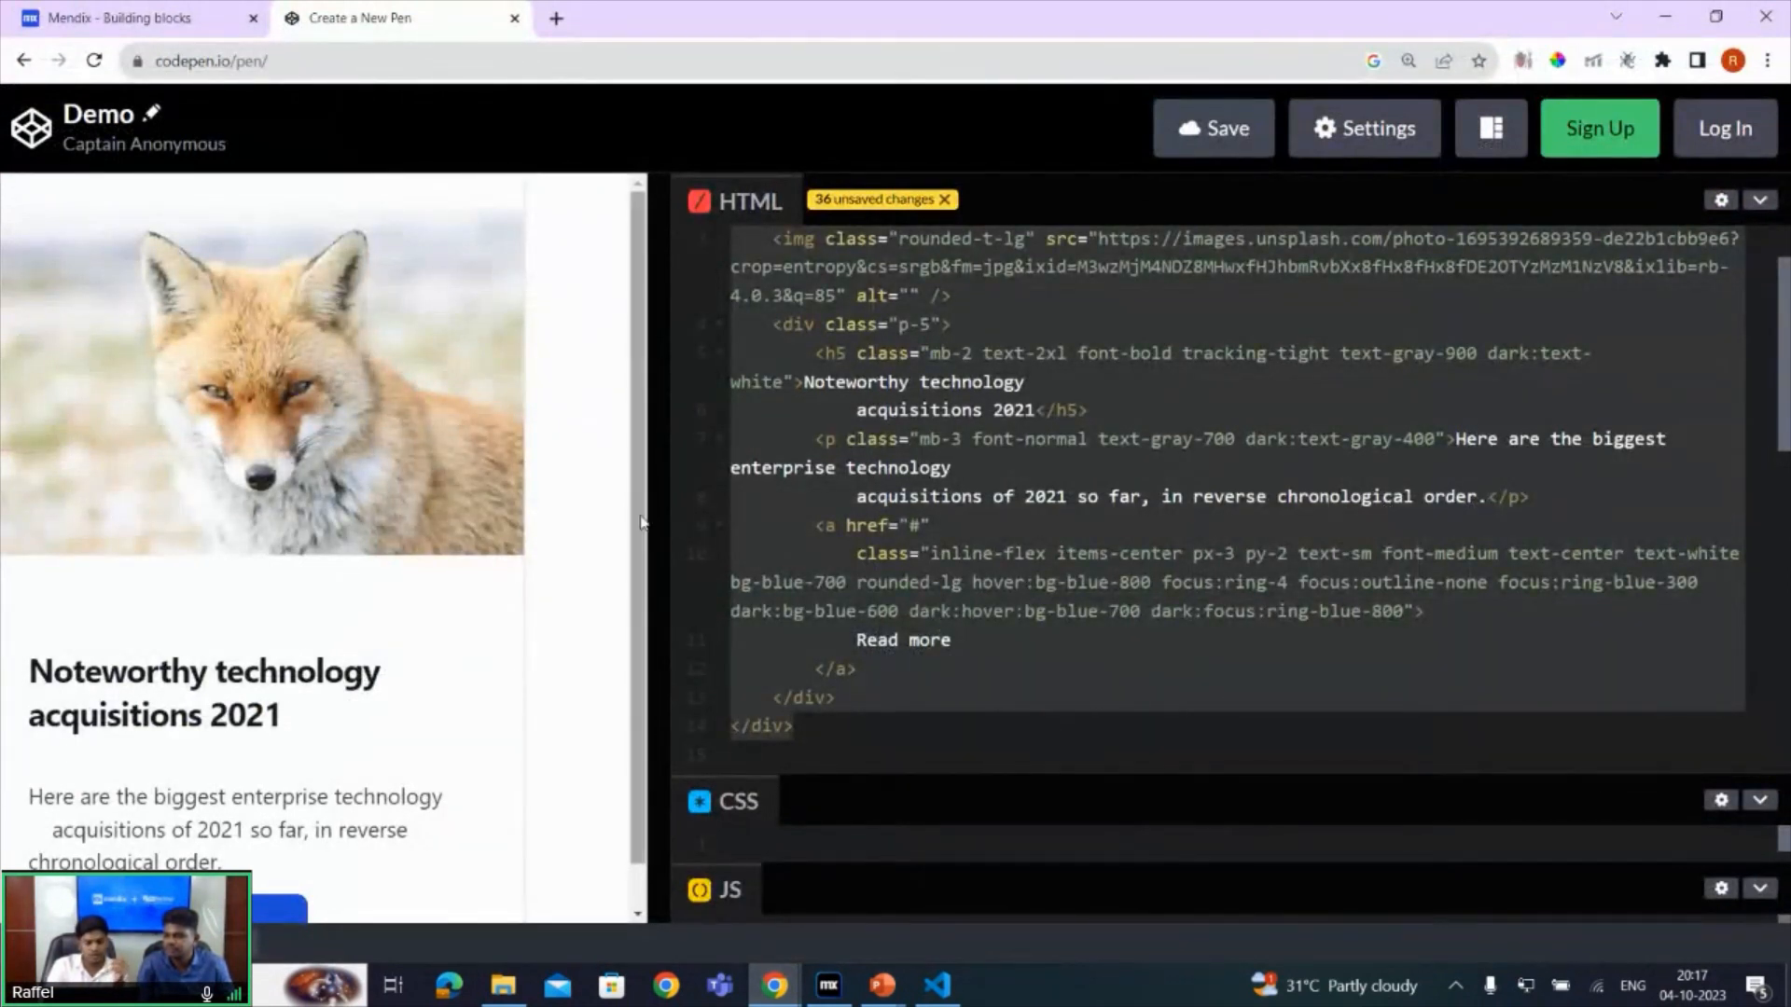
pyautogui.scroll(-1, 488, 795)
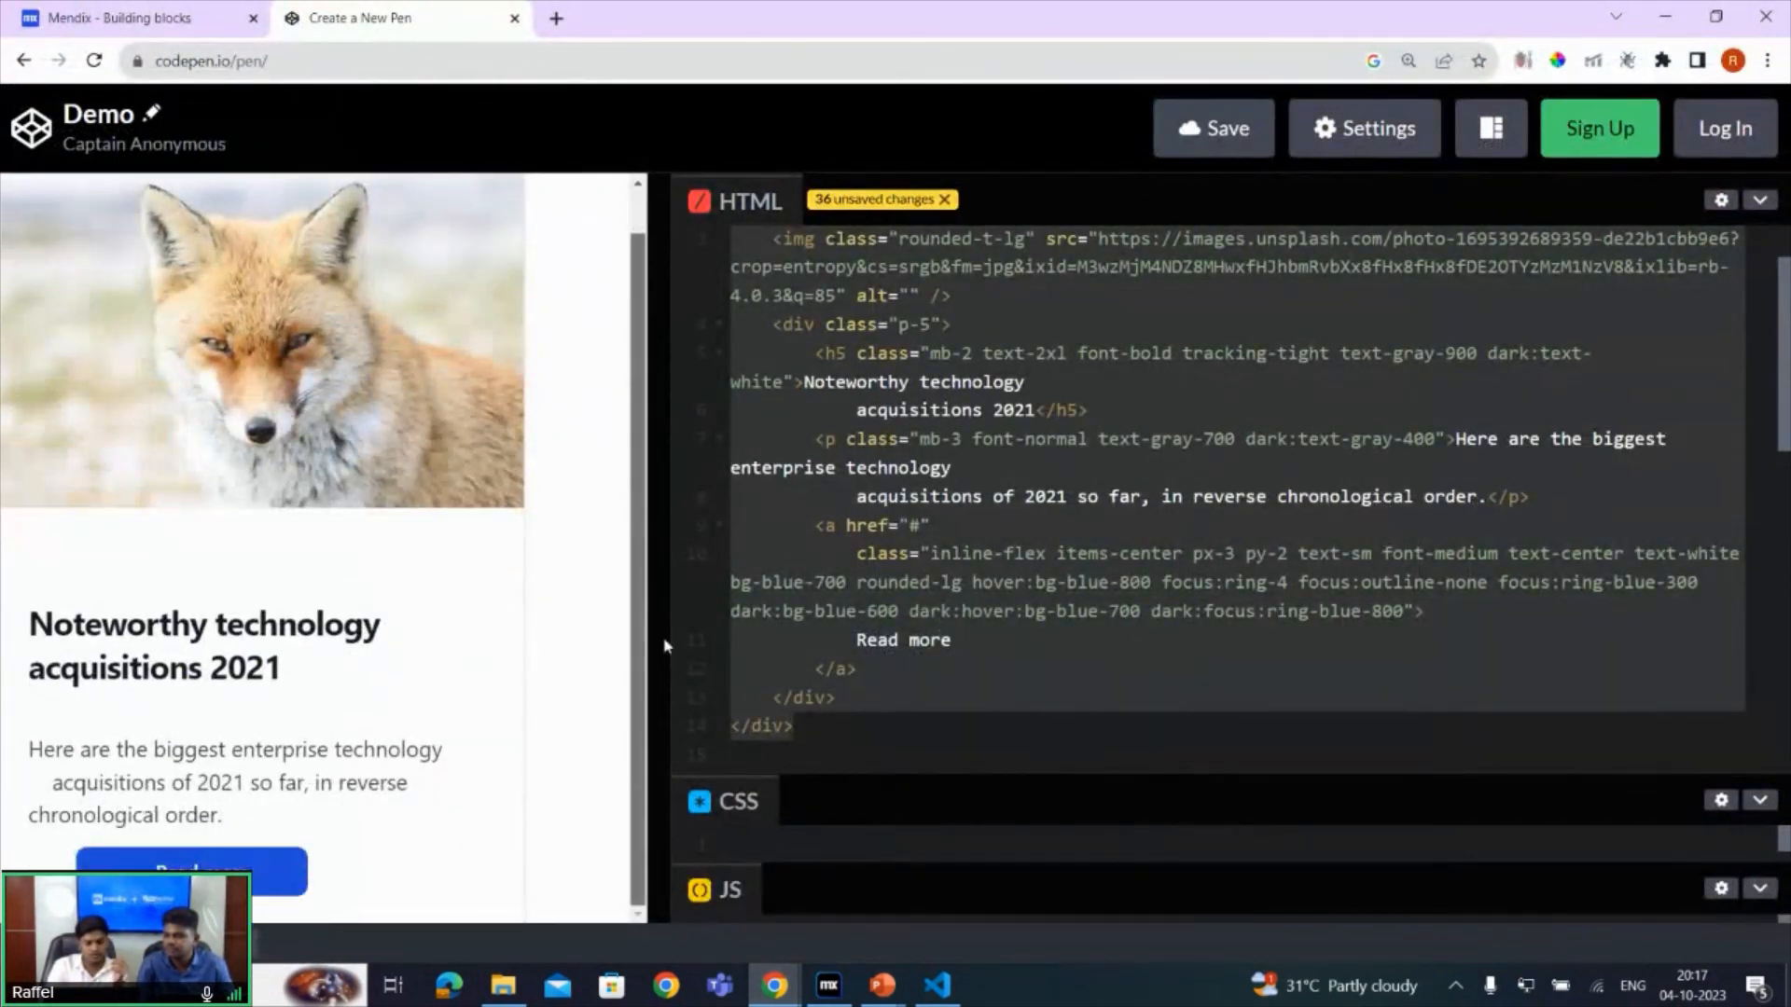
pyautogui.click(830, 984)
pyautogui.click(403, 561)
pyautogui.click(402, 561)
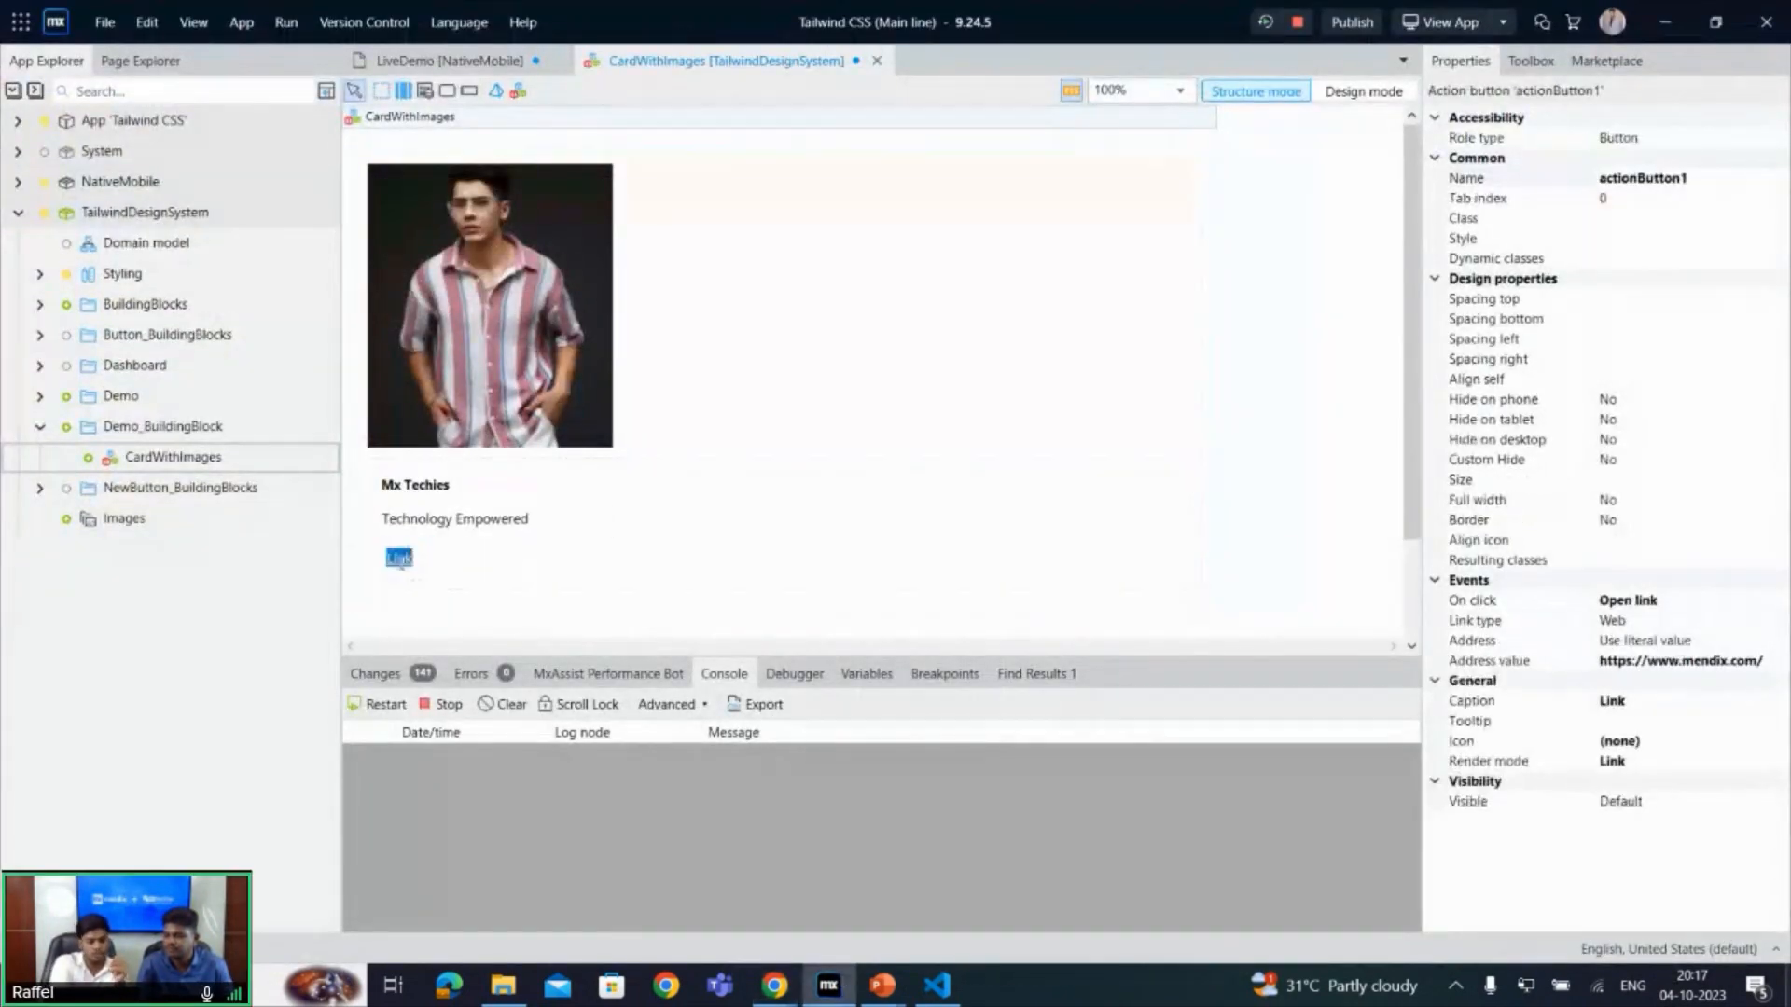
pyautogui.write('Read')
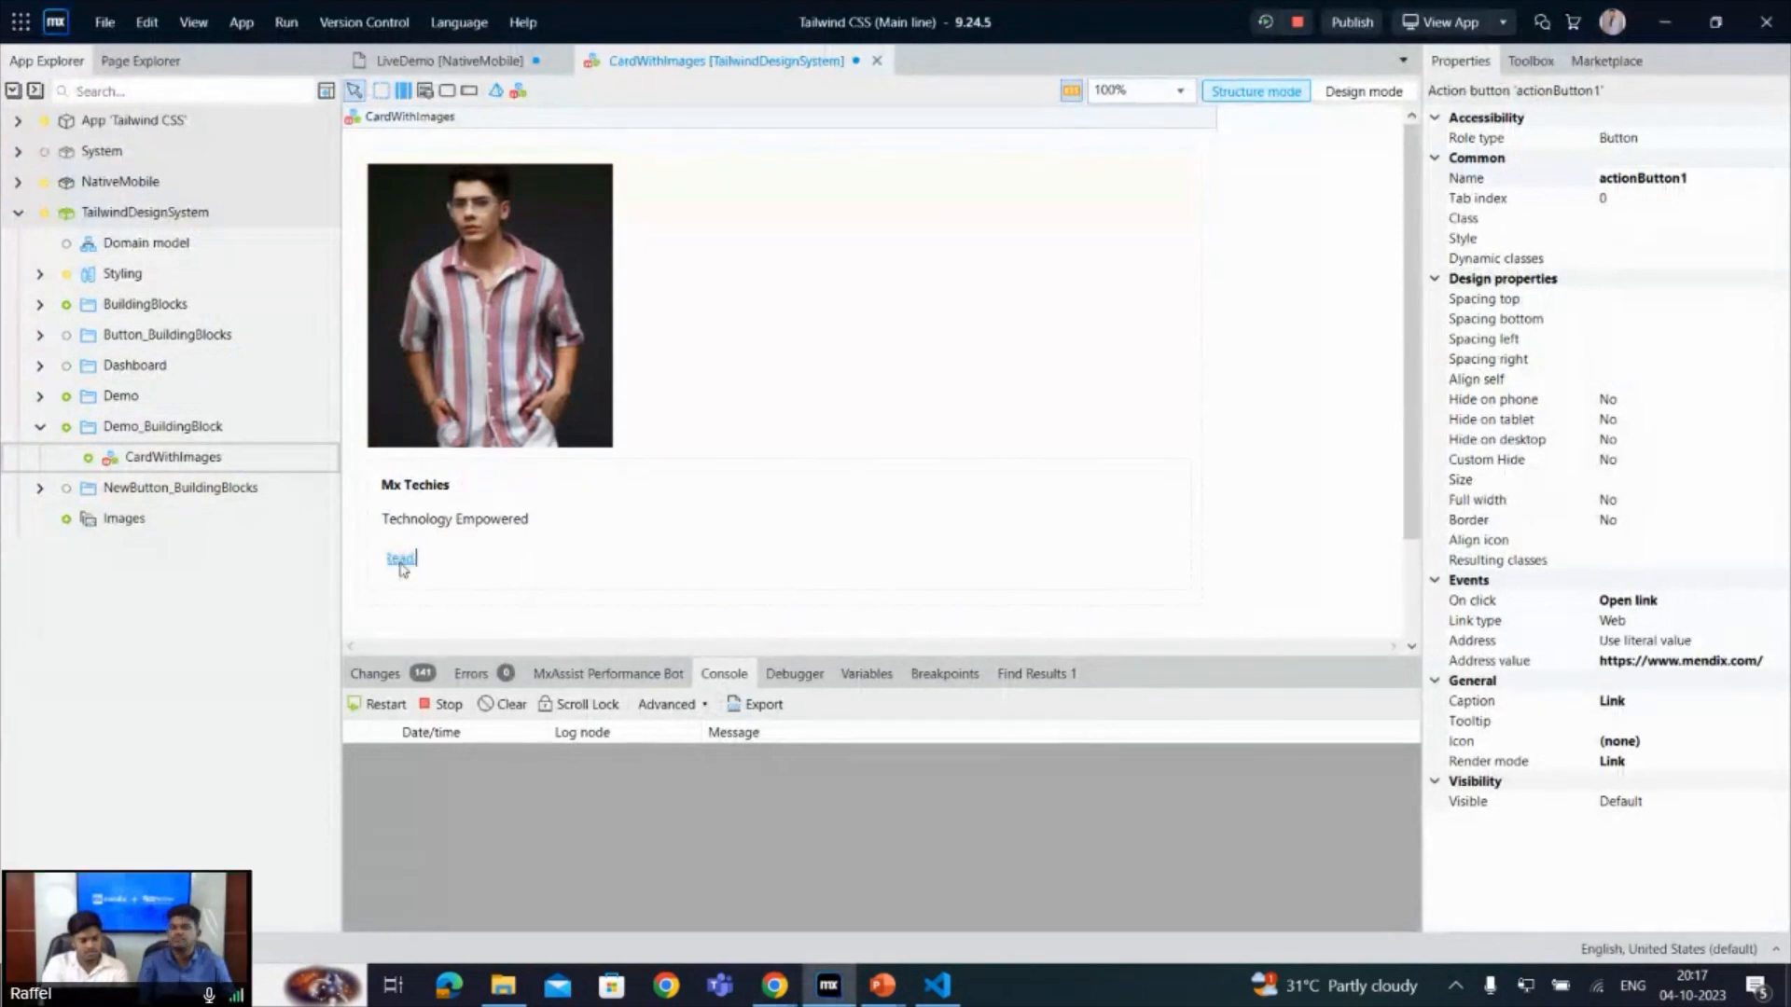
pyautogui.write(' more')
pyautogui.press('Return')
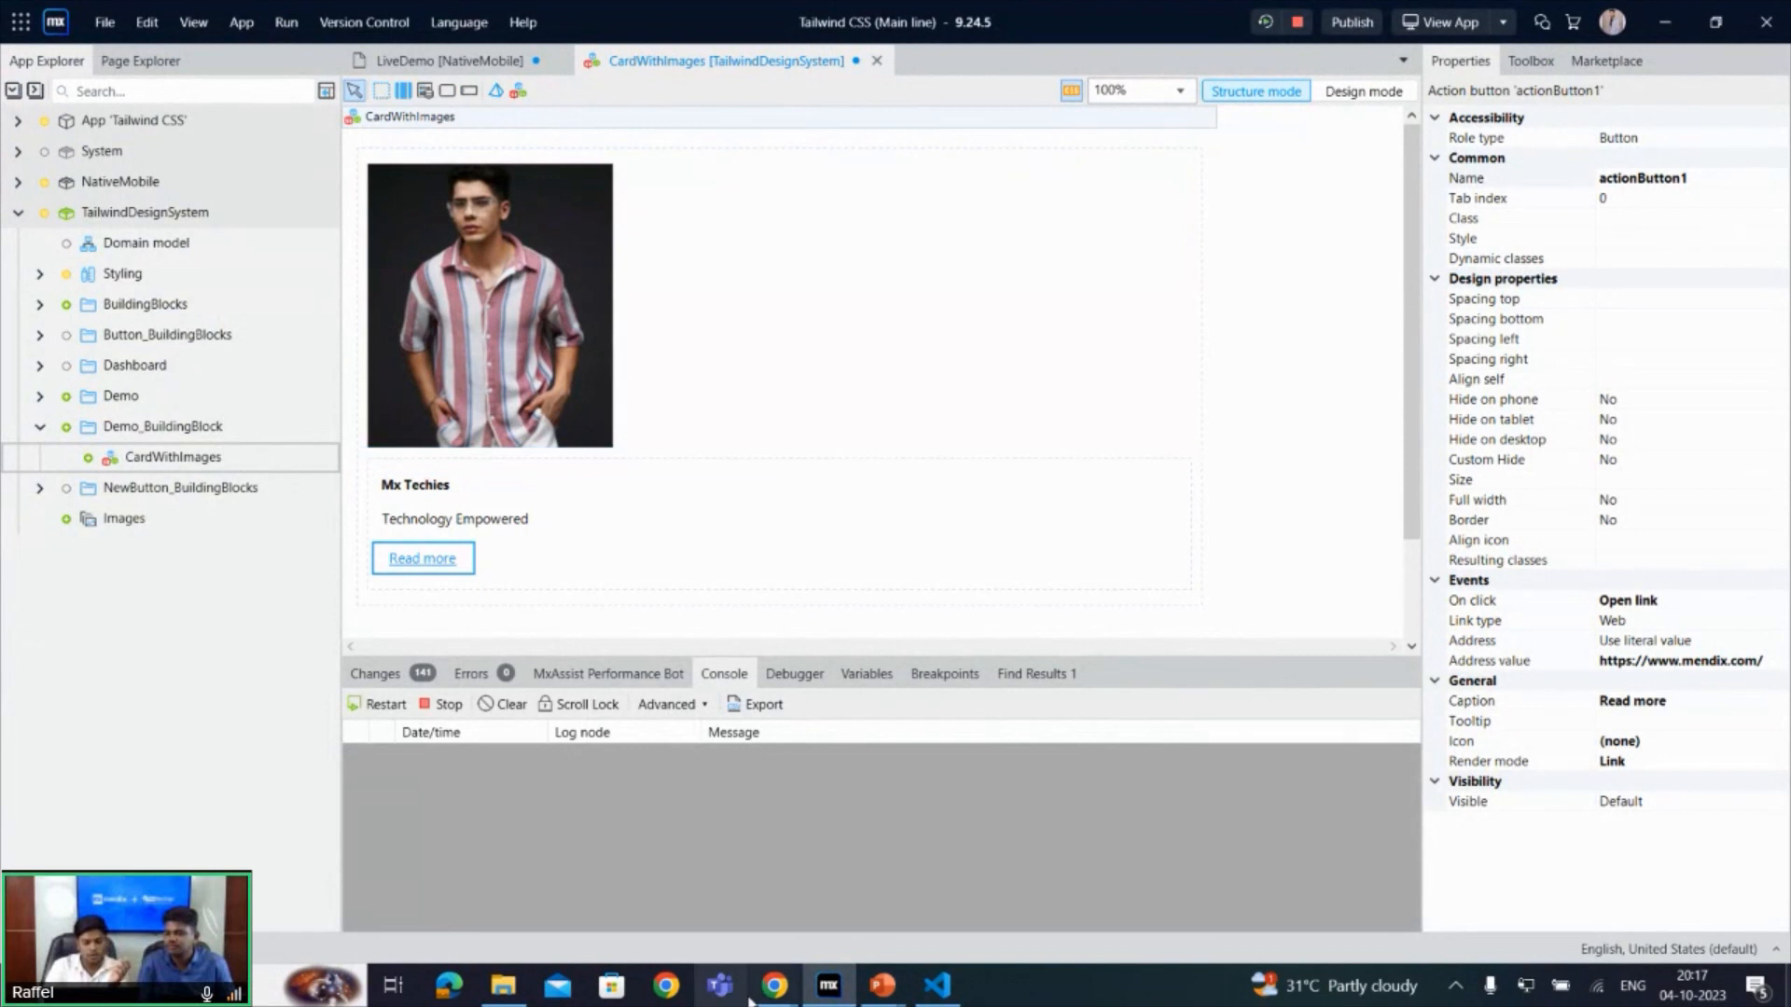
# - Switch to the CodePen page and copy the outer div's class list, from max-w-sm through dark:border-gray-700
pyautogui.moveTo(774, 985)
pyautogui.click(650, 921)
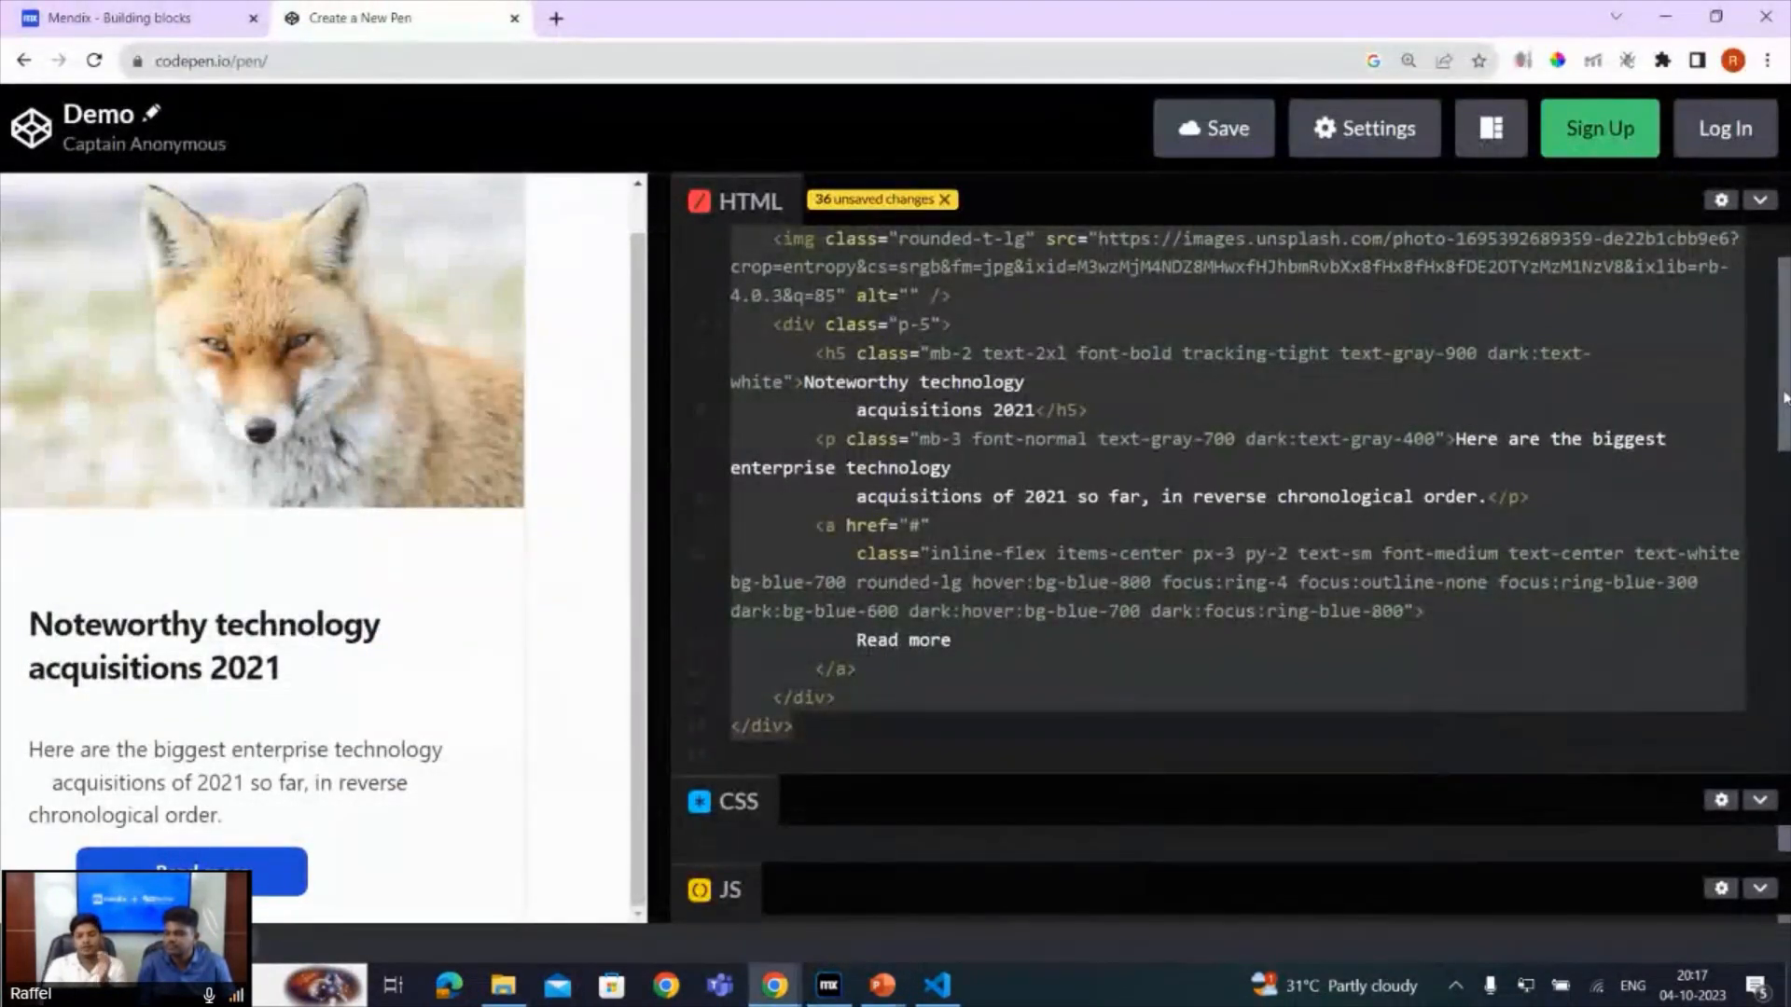
pyautogui.scroll(1, 1784, 397)
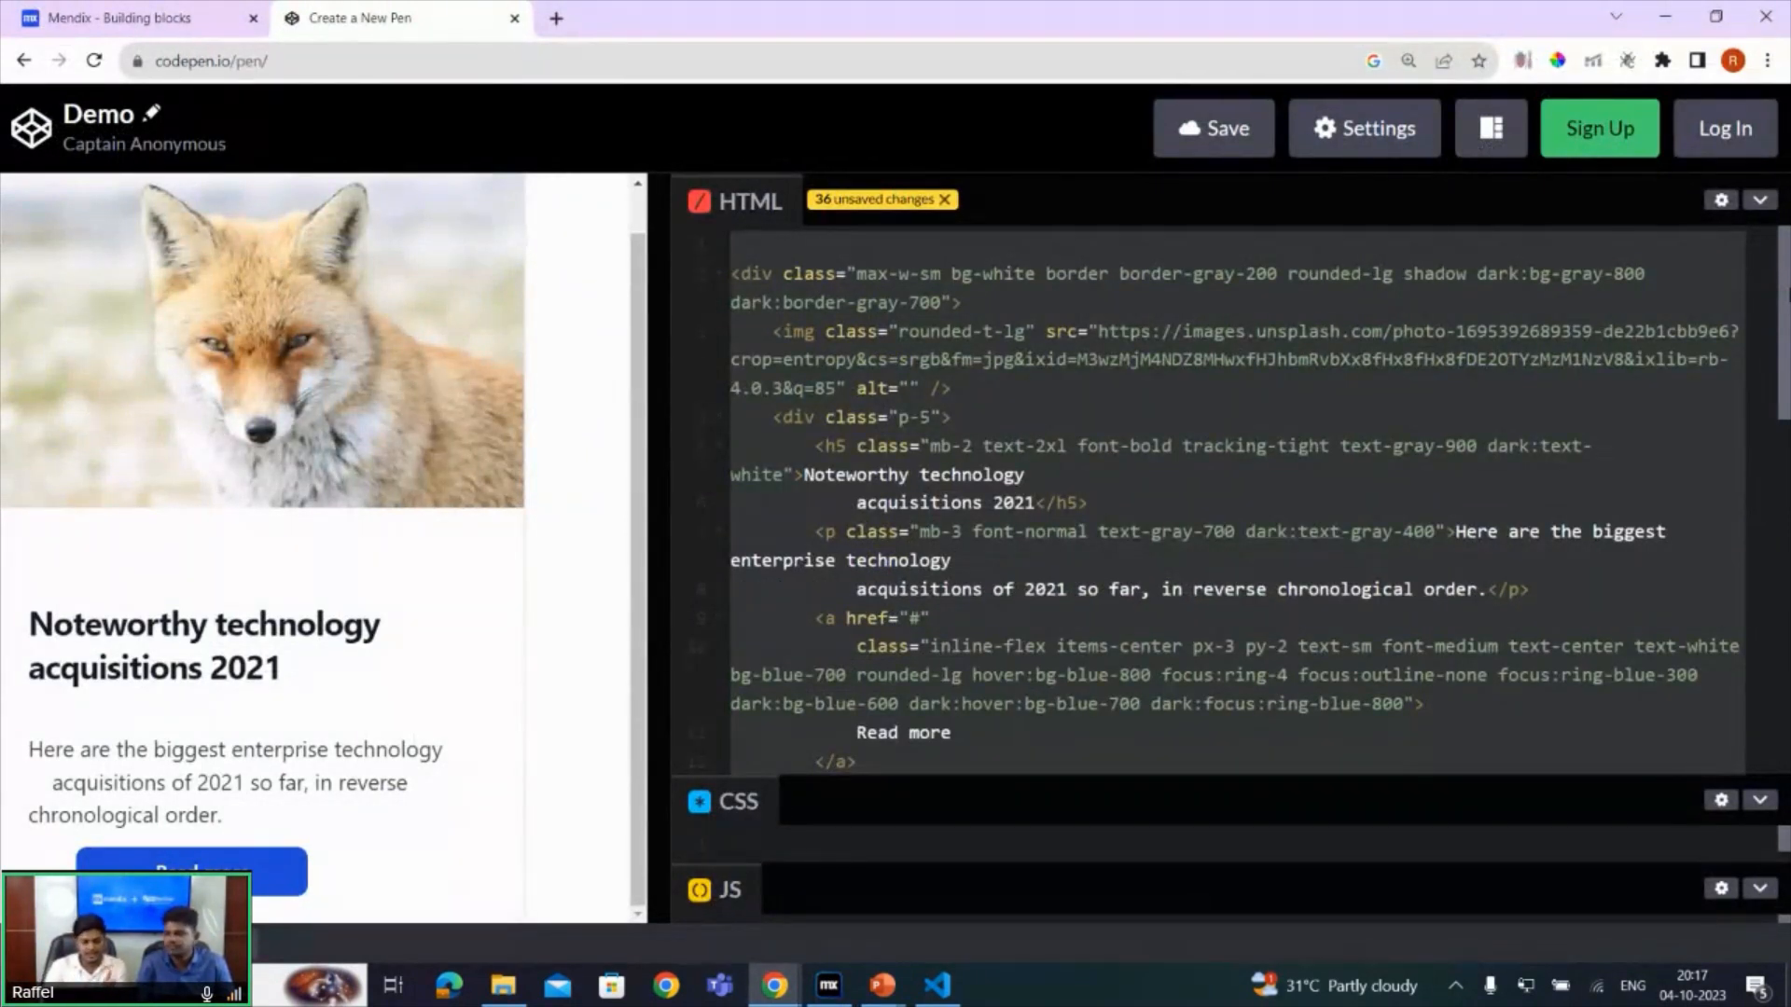
pyautogui.click(913, 301)
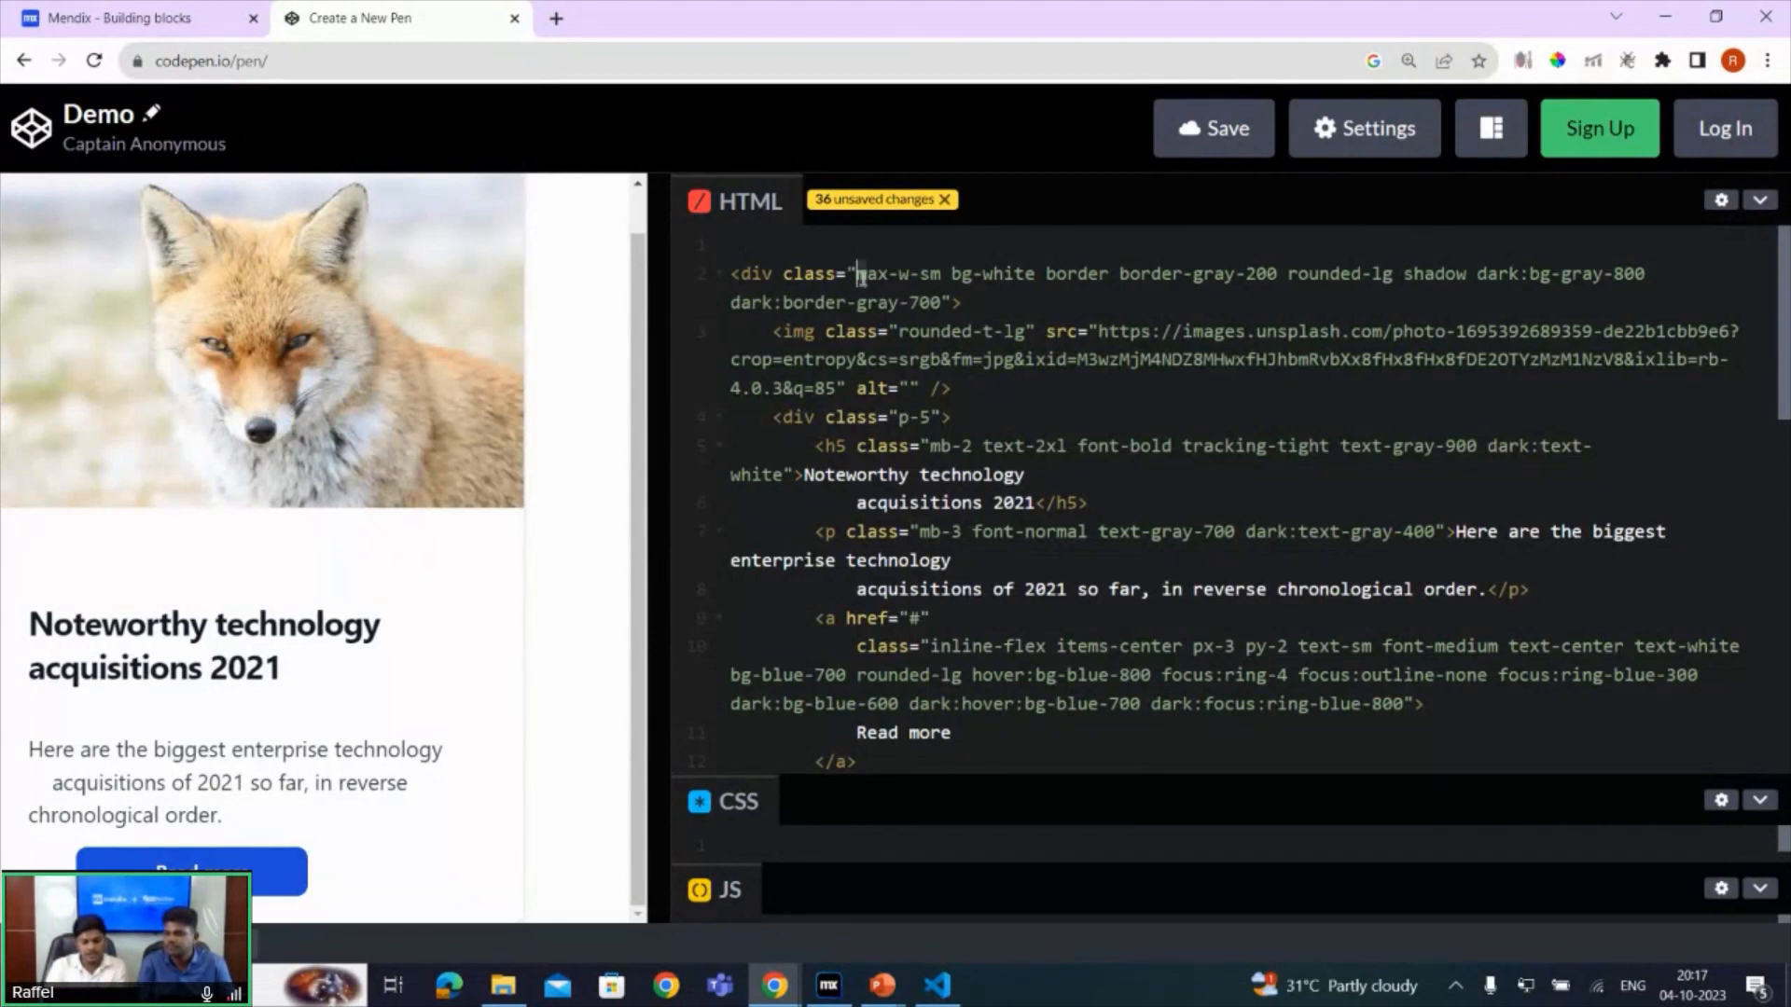
pyautogui.hotkey('shift', 'Down')
pyautogui.hotkey('shift', 'Right')
pyautogui.hotkey('shift', 'Right')
pyautogui.hotkey('shift', 'Right')
pyautogui.hotkey('shift', 'Right')
pyautogui.hotkey('shift', 'Right')
pyautogui.hotkey('shift', 'Right')
pyautogui.hotkey('shift', 'Right')
pyautogui.hotkey('shift', 'Right')
pyautogui.hotkey('ctrl', 'c')
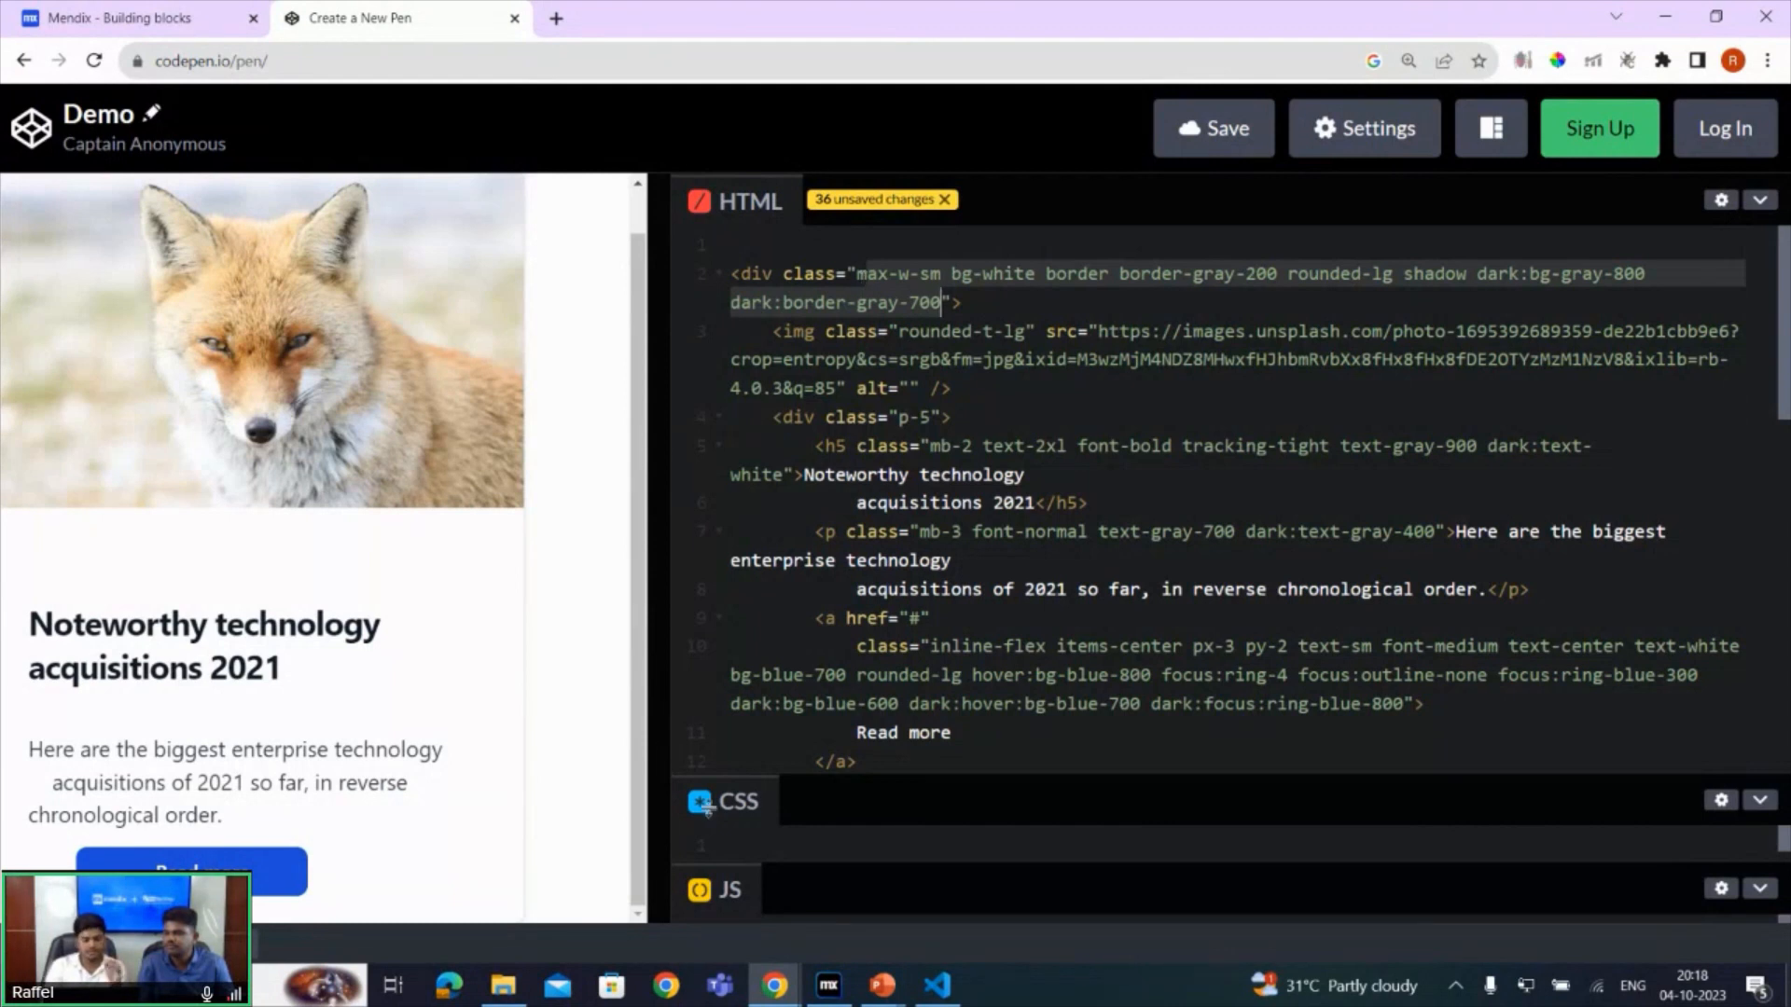
# - In Mendix Studio Pro, set the outer container's class to the class list copied from the outer div
pyautogui.click(828, 986)
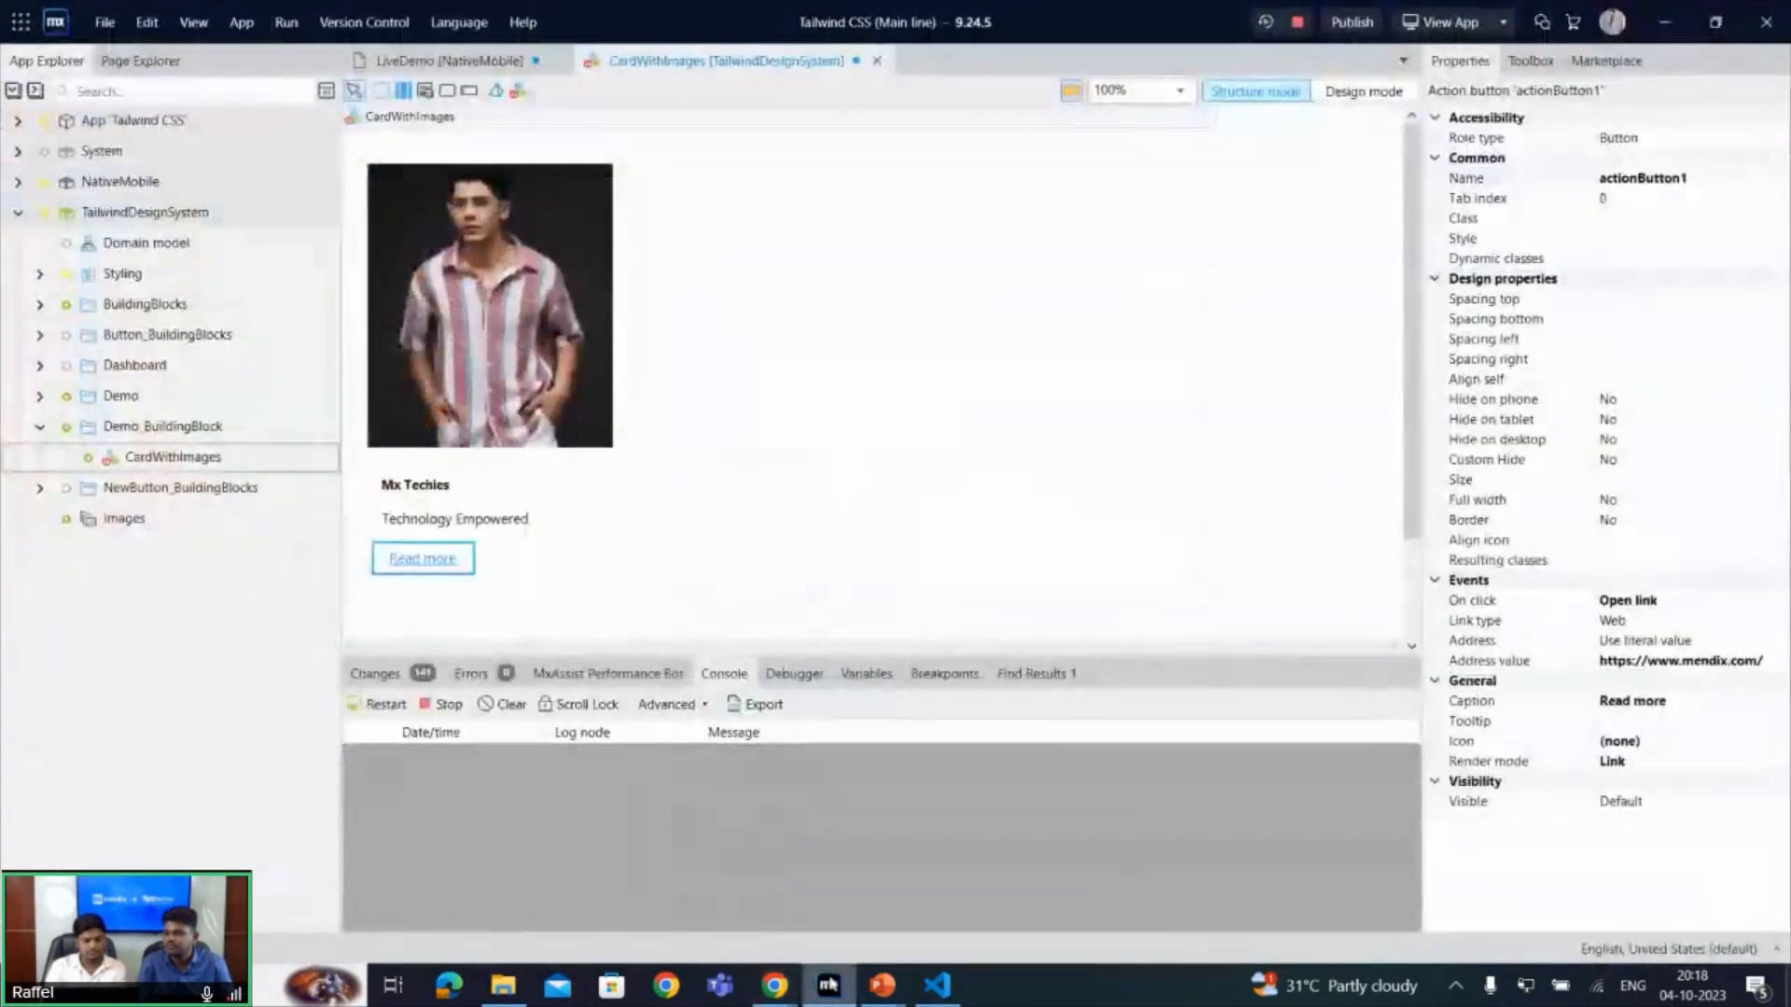
pyautogui.click(372, 164)
pyautogui.click(1643, 200)
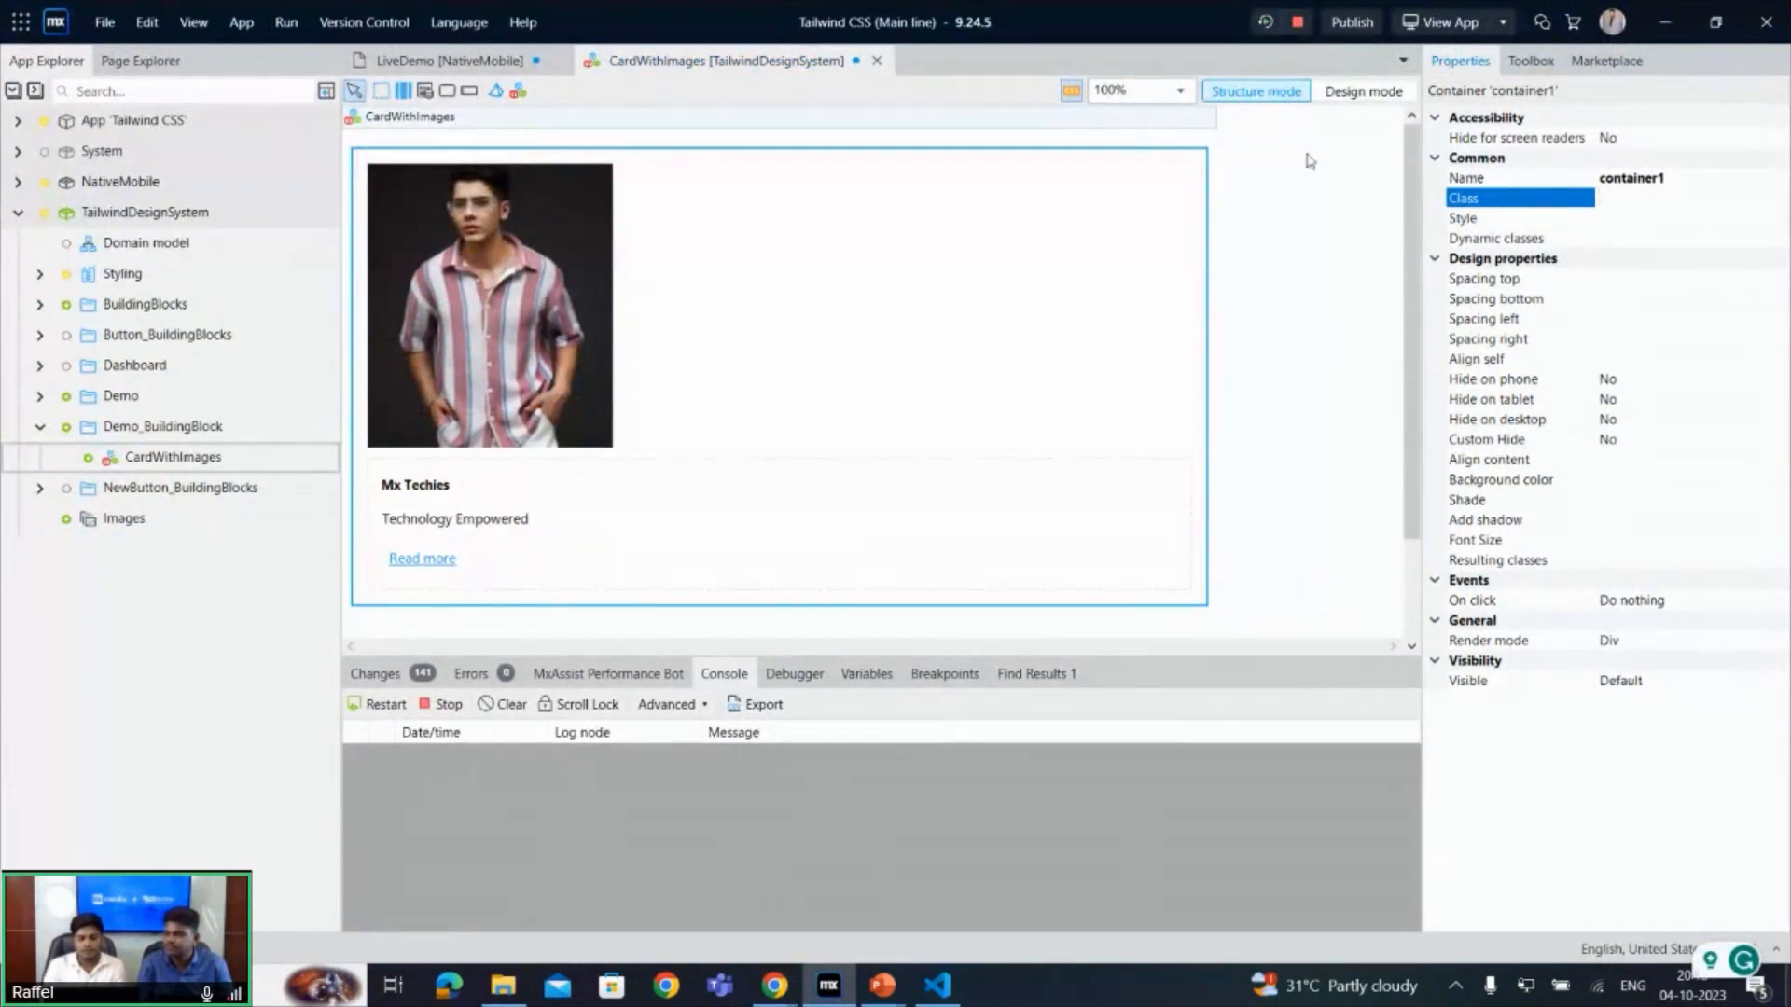
pyautogui.doubleClick(1183, 157)
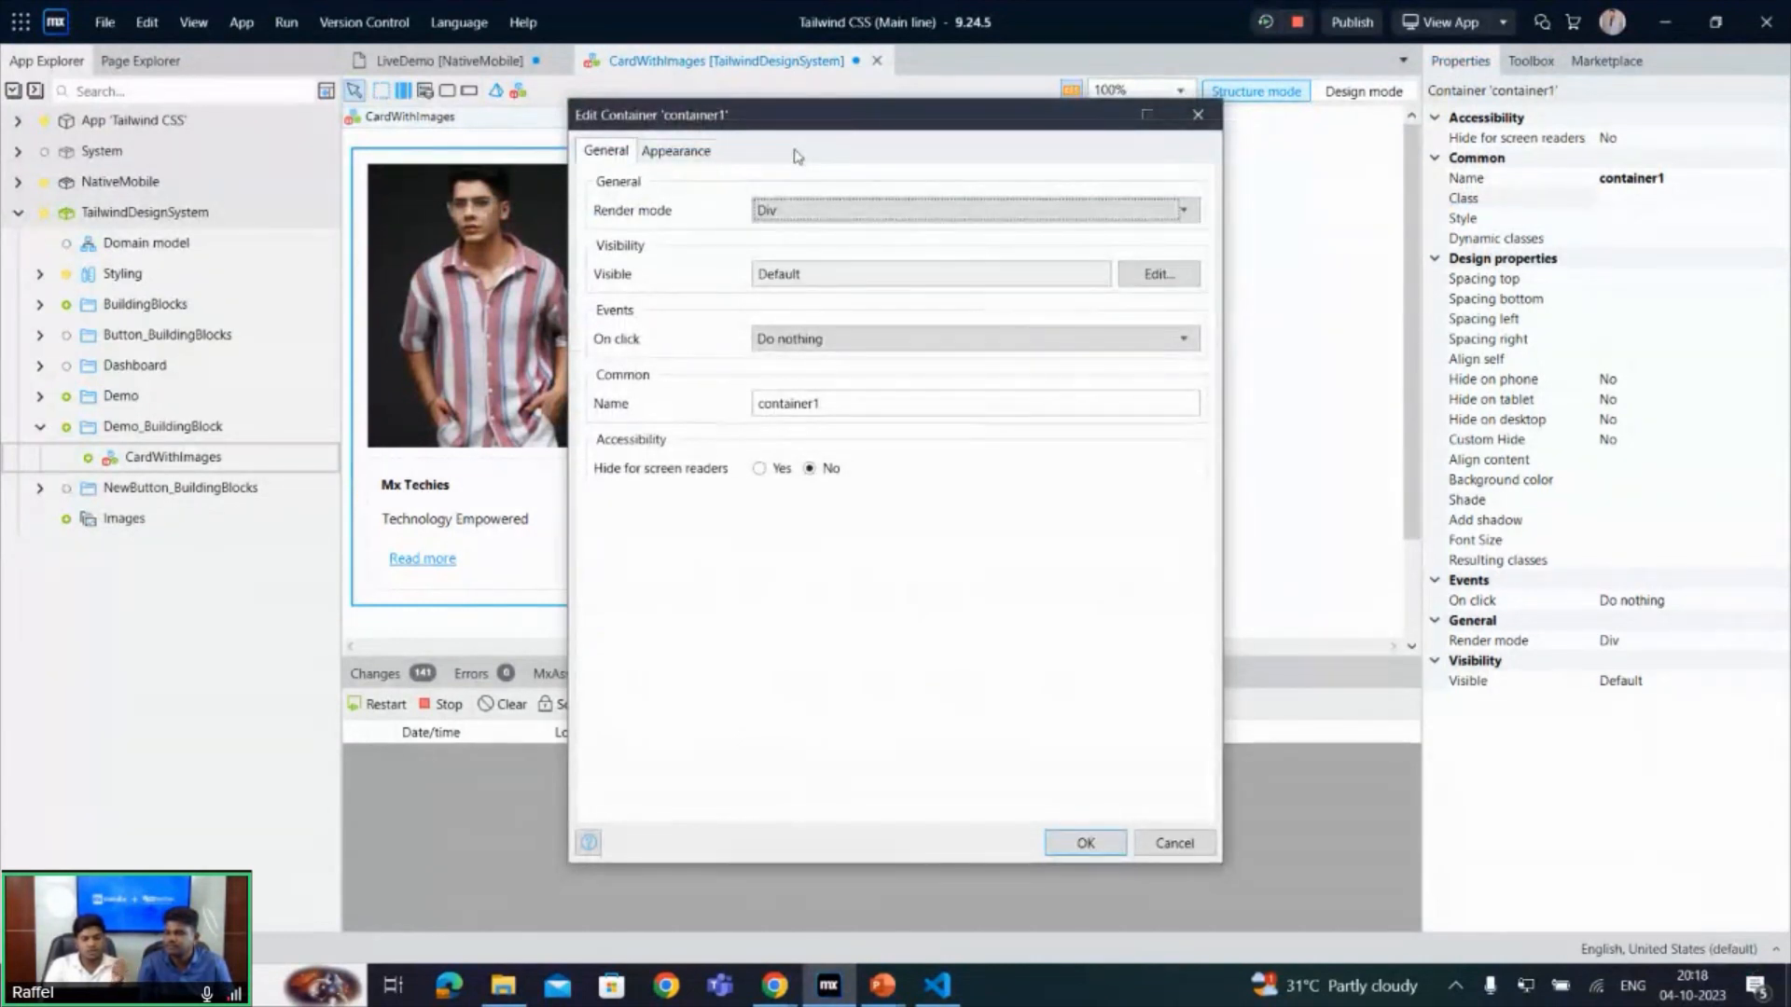
pyautogui.click(695, 154)
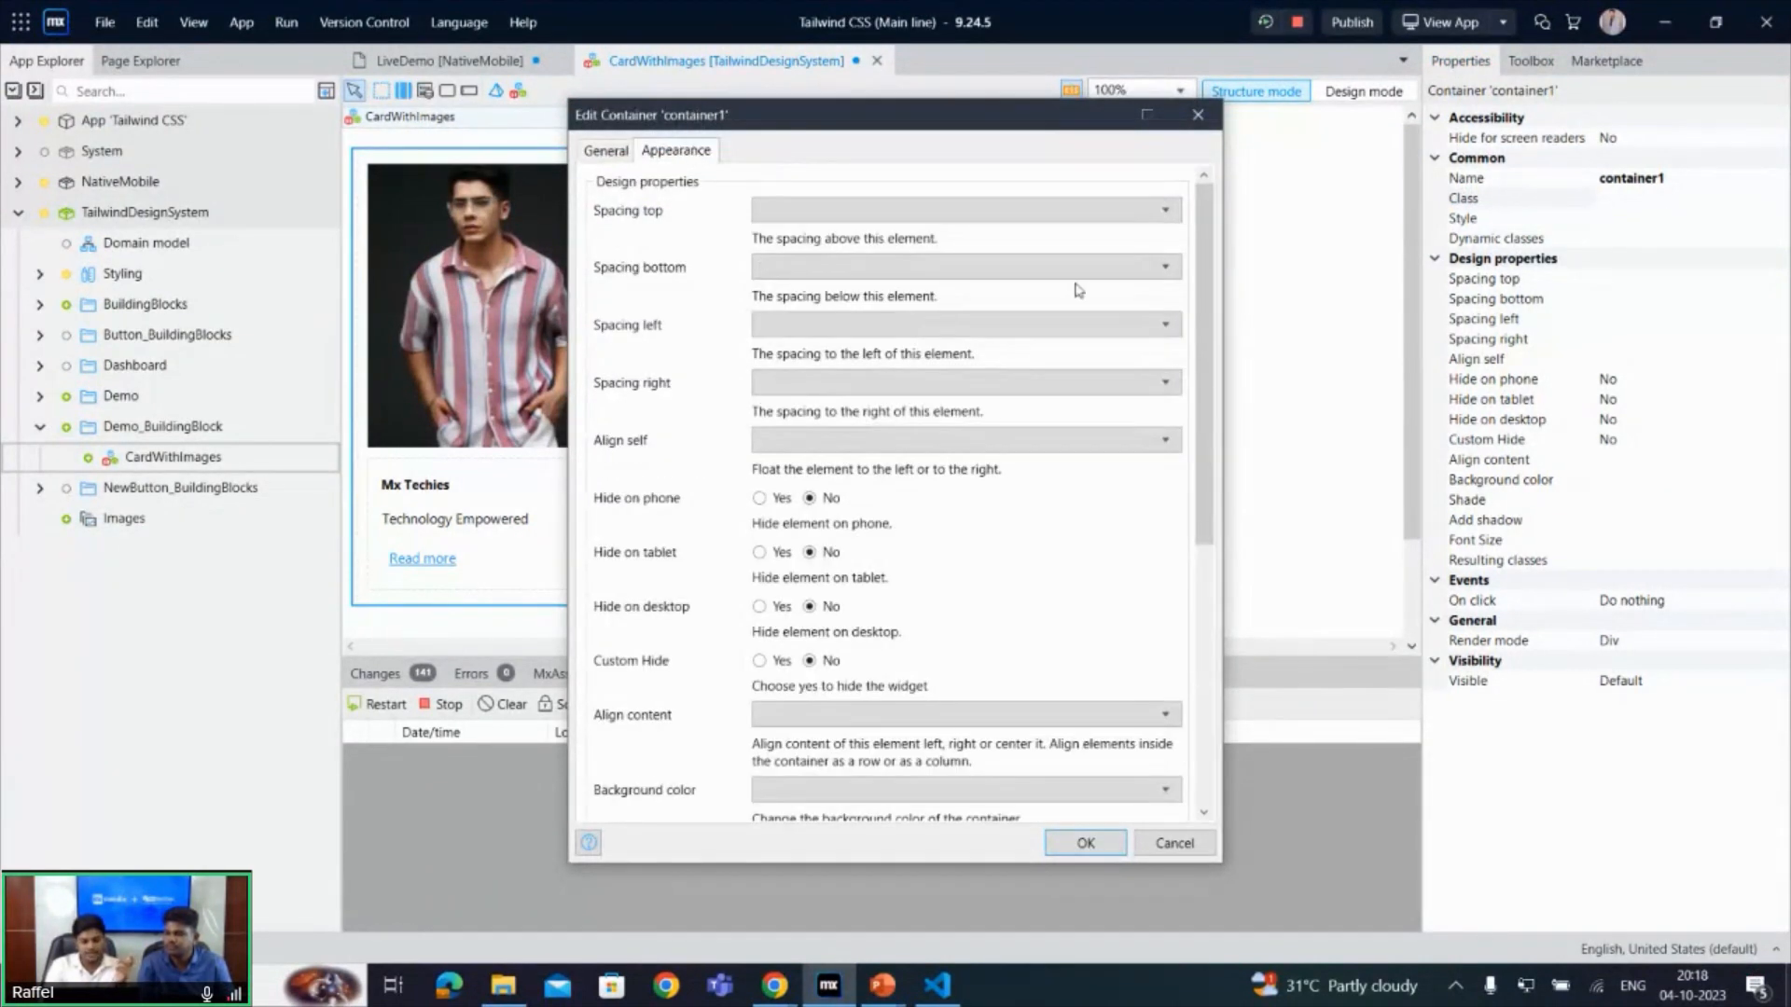
pyautogui.moveTo(1201, 297); pyautogui.dragTo(1203, 555)
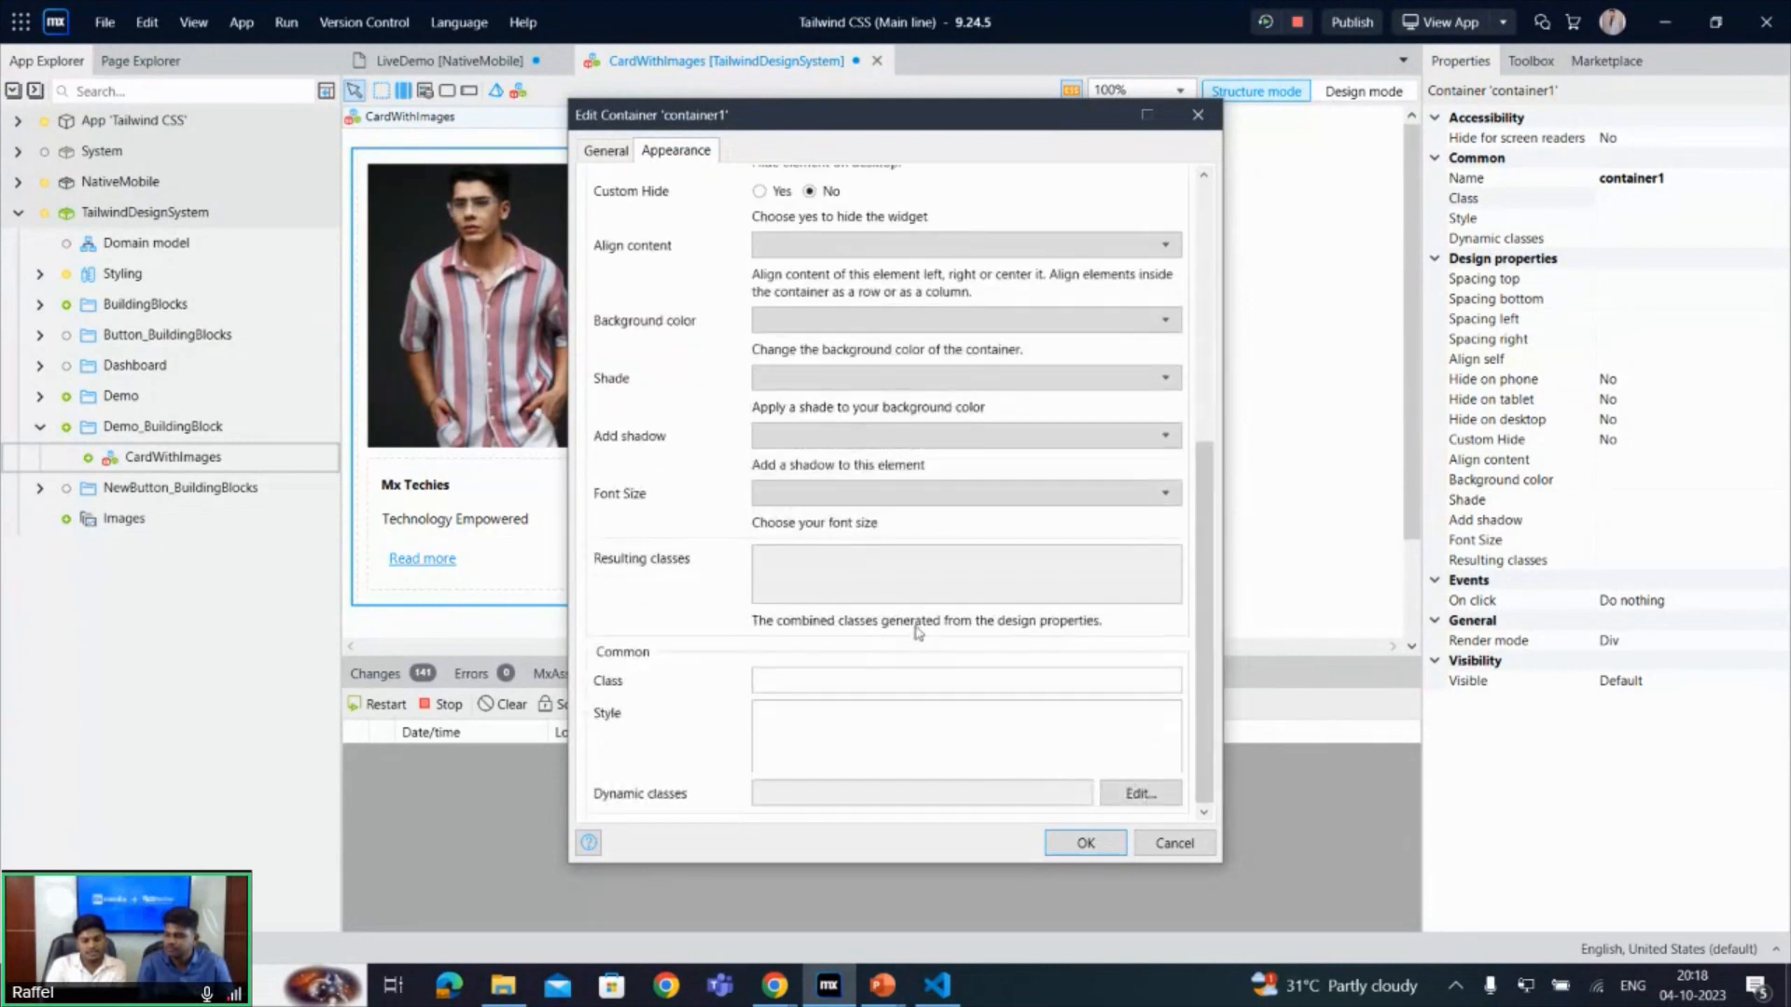
pyautogui.click(917, 680)
pyautogui.hotkey('ctrl', 'v')
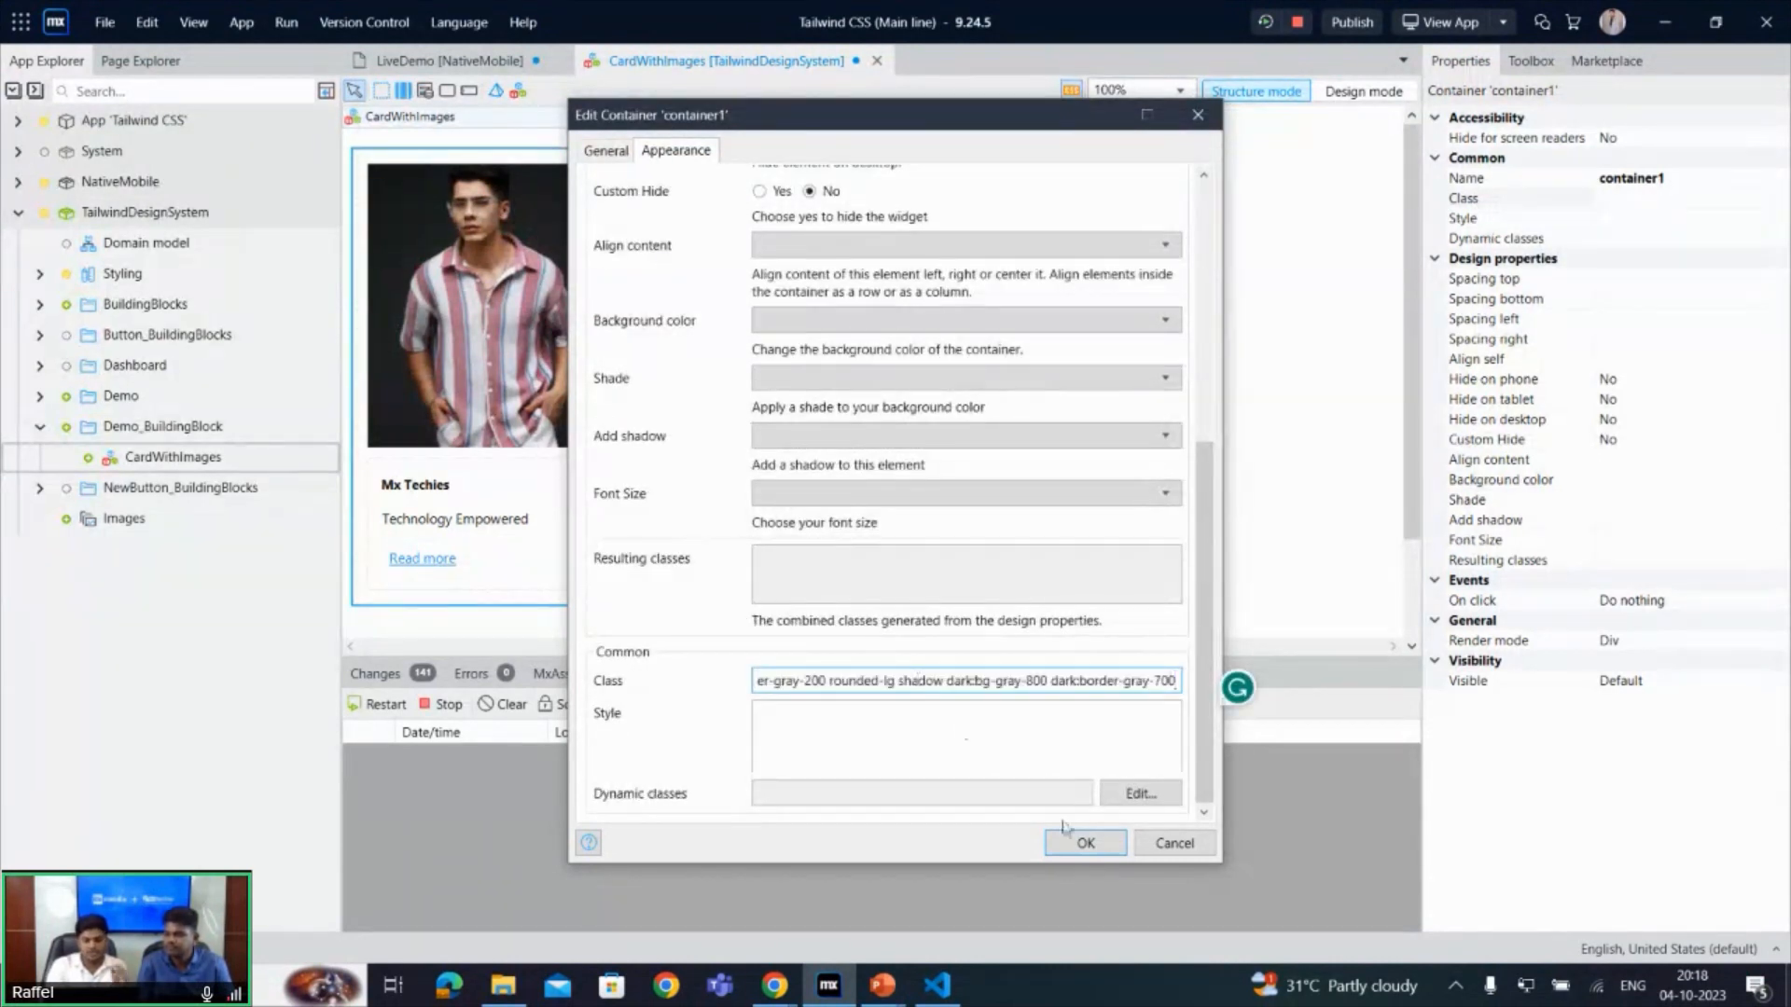
pyautogui.click(1080, 844)
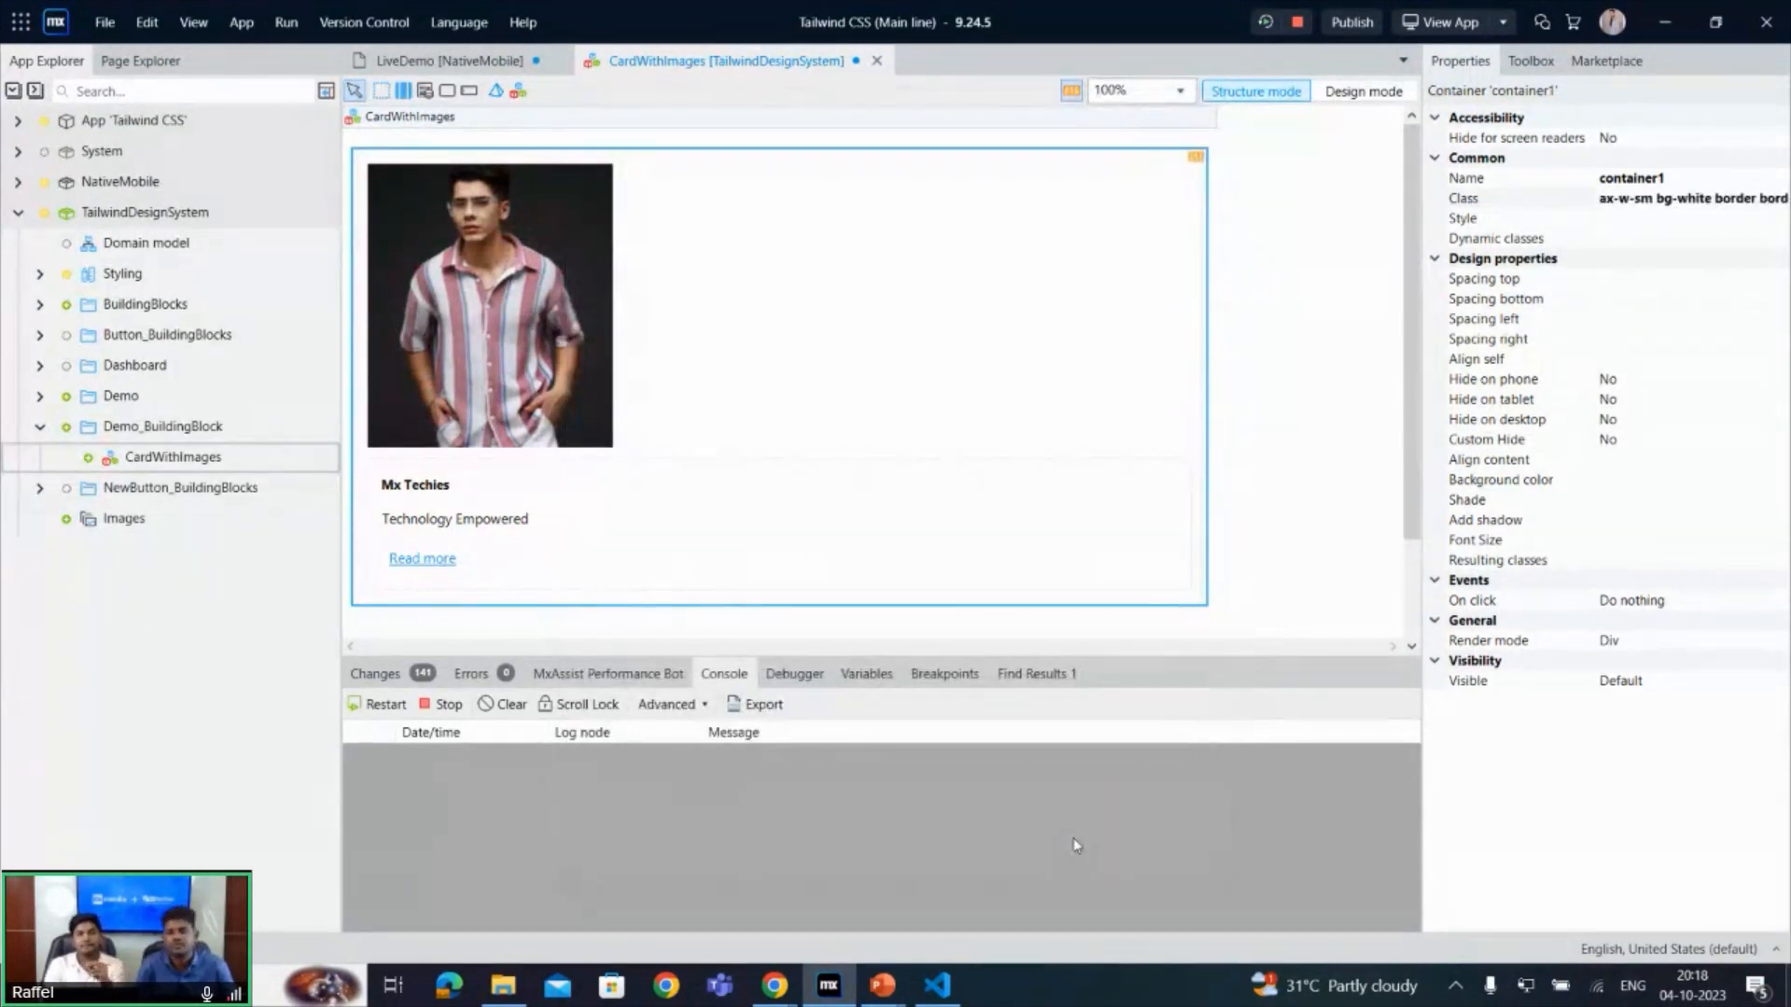
# - Copy the img element's class from CodePen and set the card image's class to rounded-t-lg in Mendix Studio Pro
pyautogui.click(950, 981)
pyautogui.click(948, 983)
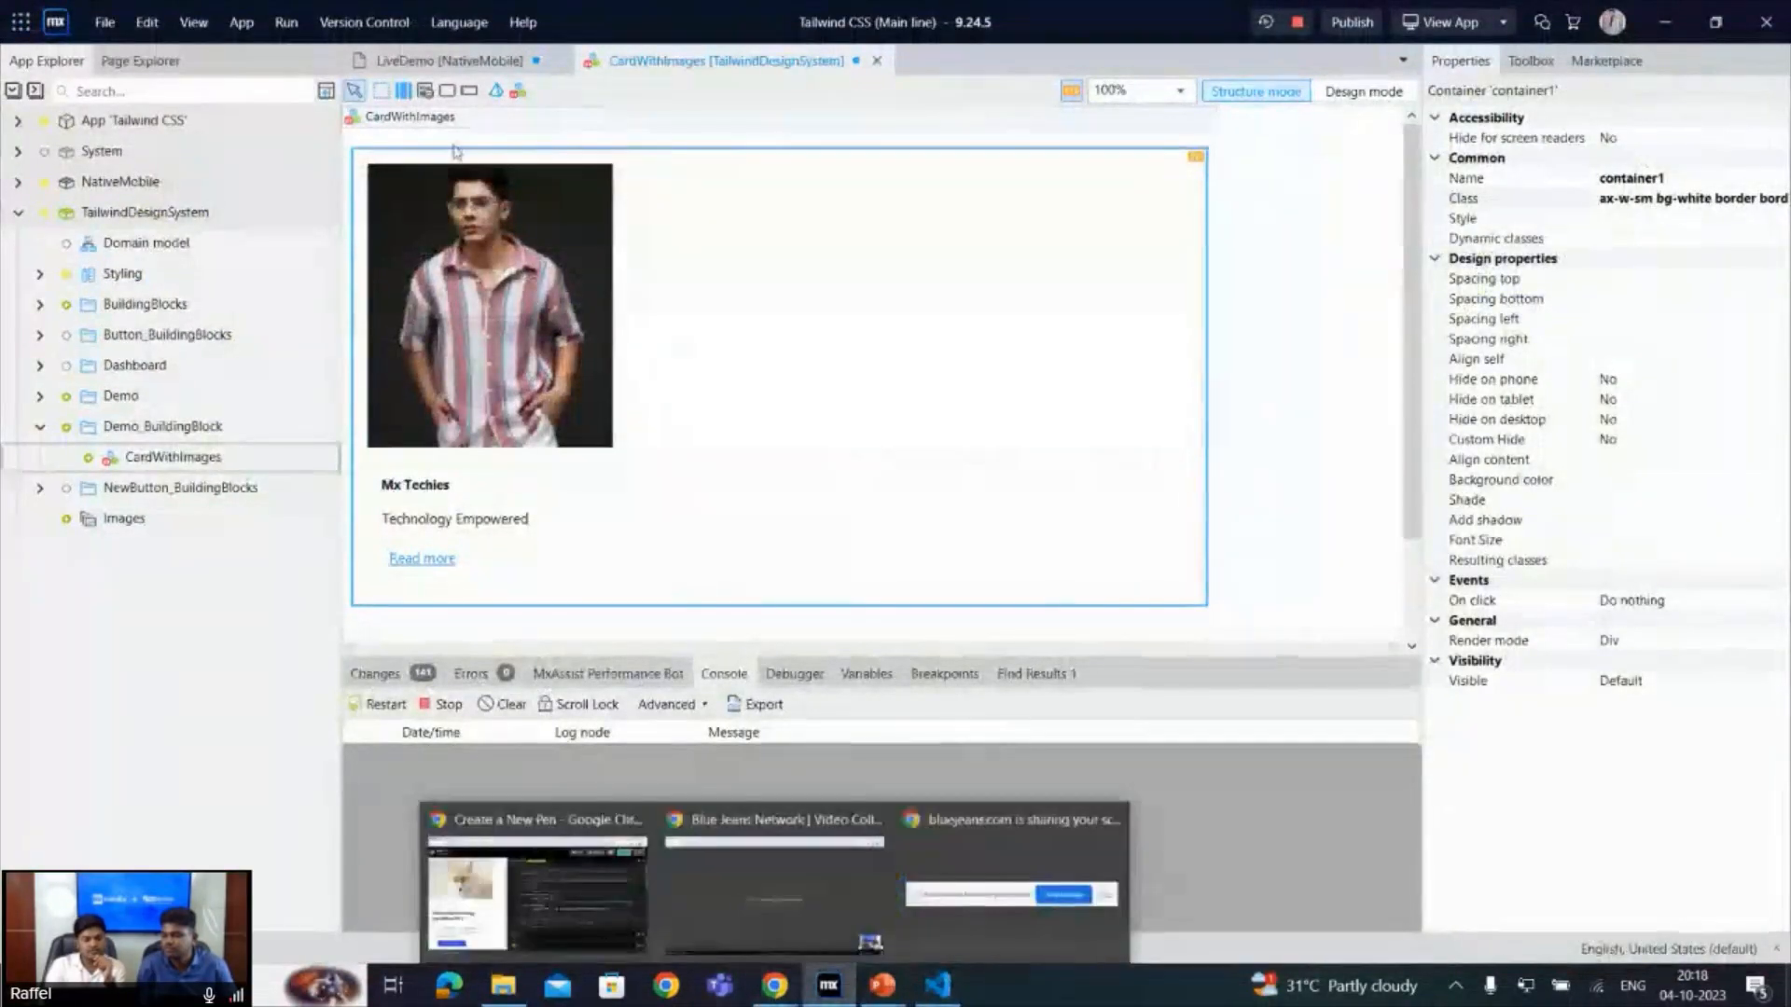
pyautogui.click(480, 230)
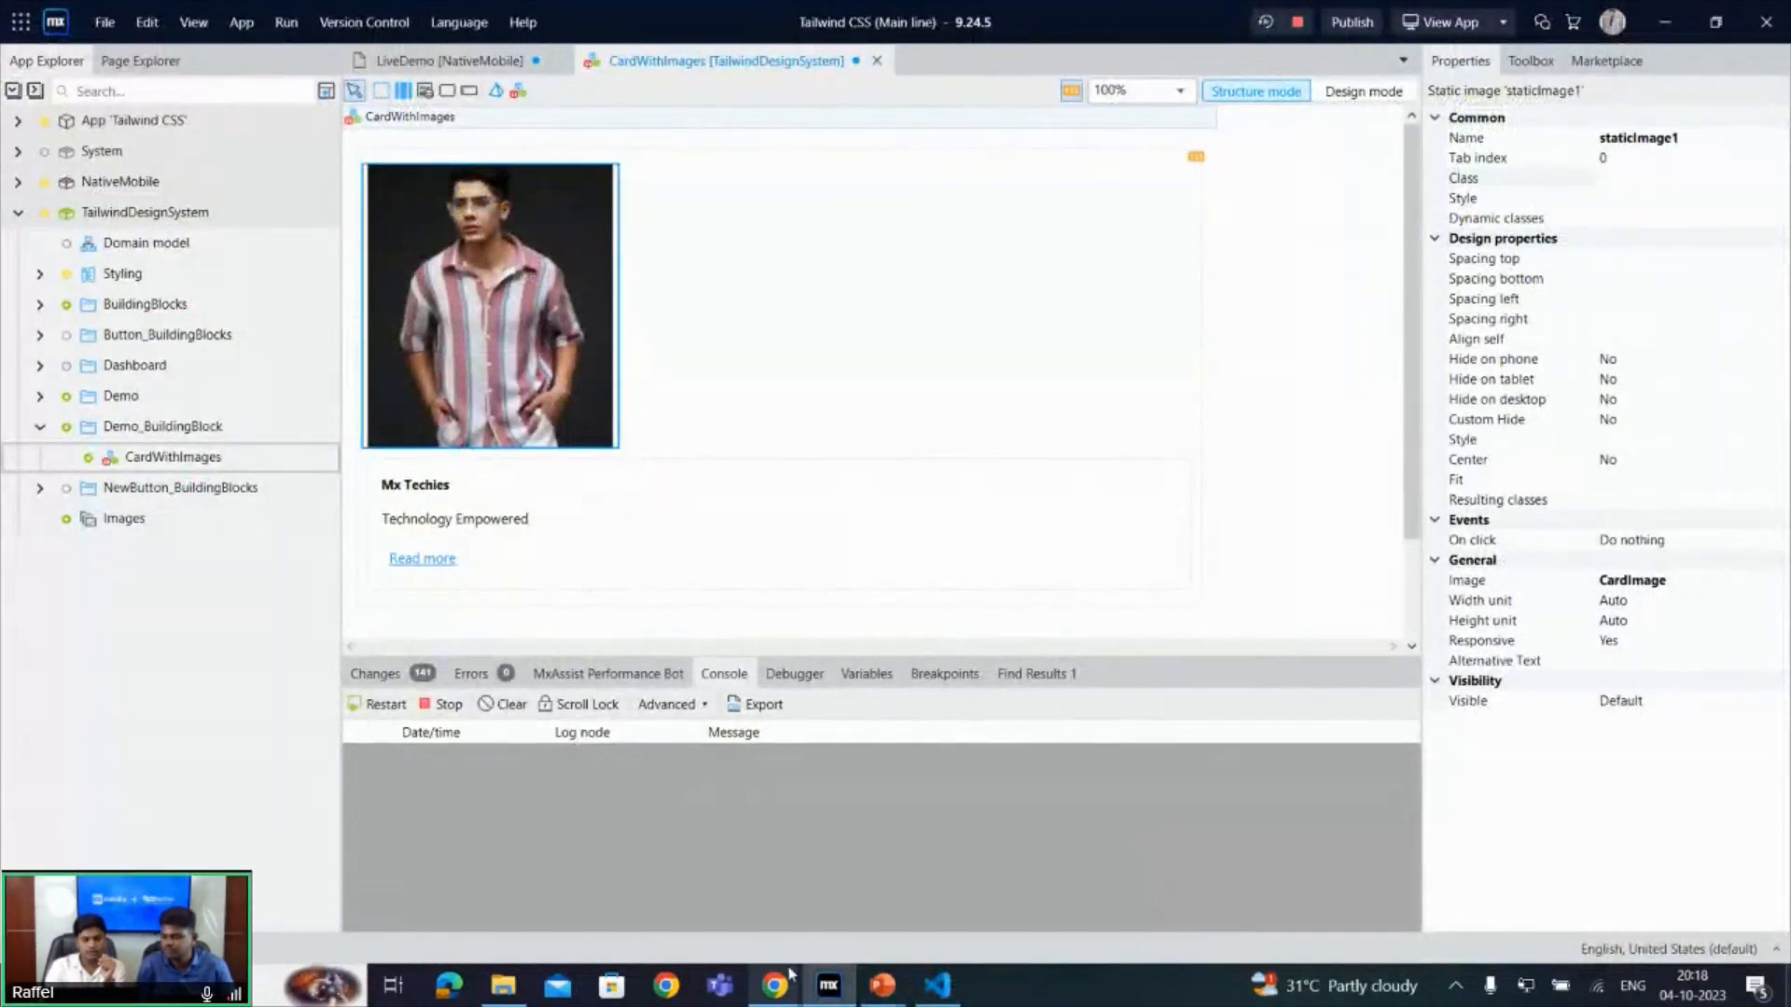
pyautogui.moveTo(789, 974)
pyautogui.click(538, 891)
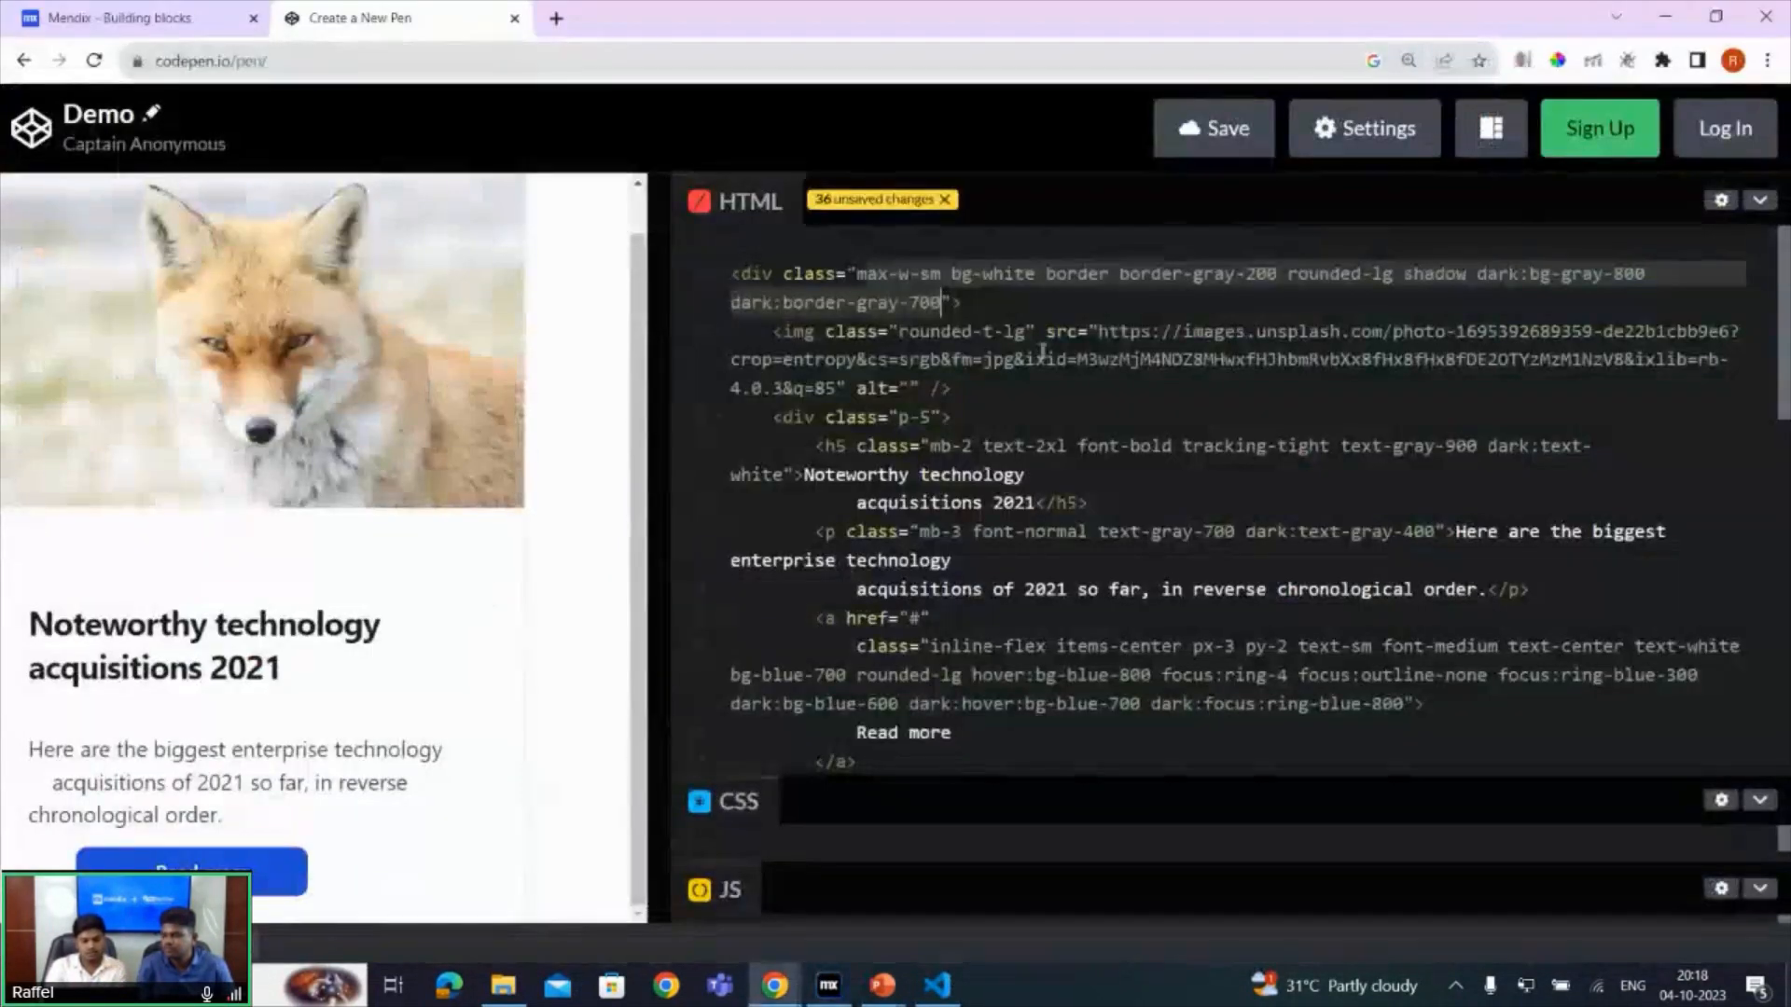
pyautogui.moveTo(898, 335); pyautogui.dragTo(1024, 329)
pyautogui.hotkey('ctrl', 'c')
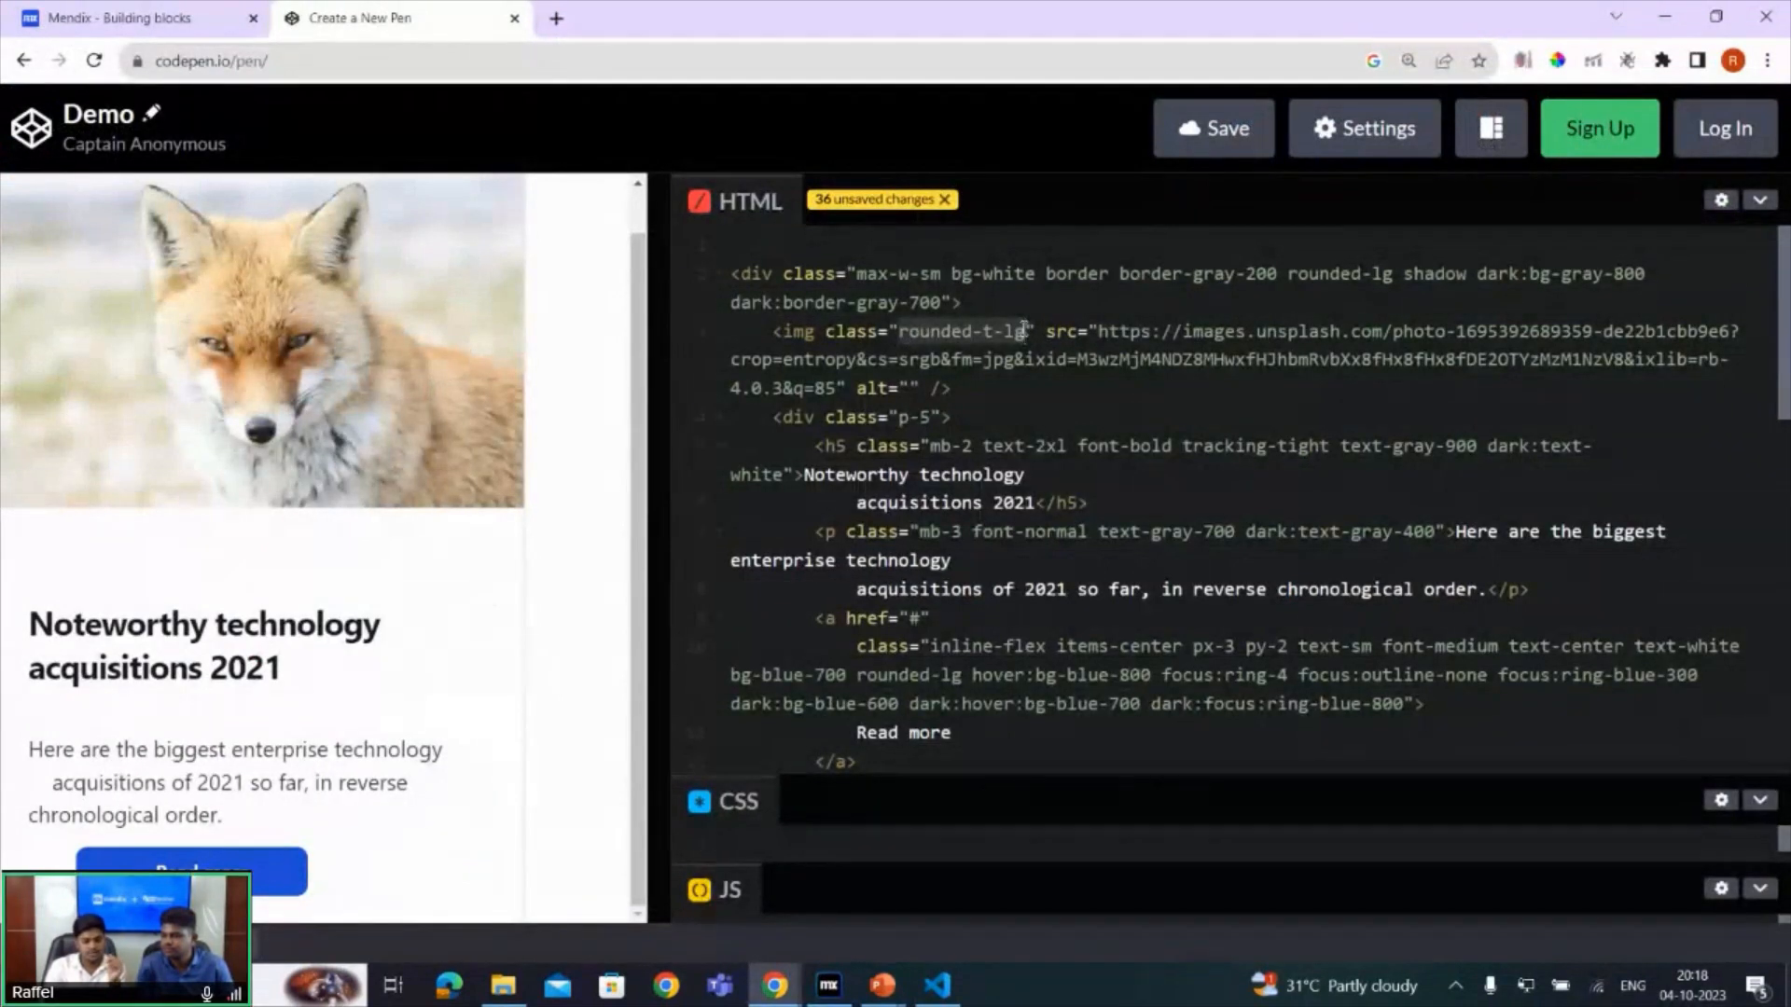
pyautogui.click(829, 986)
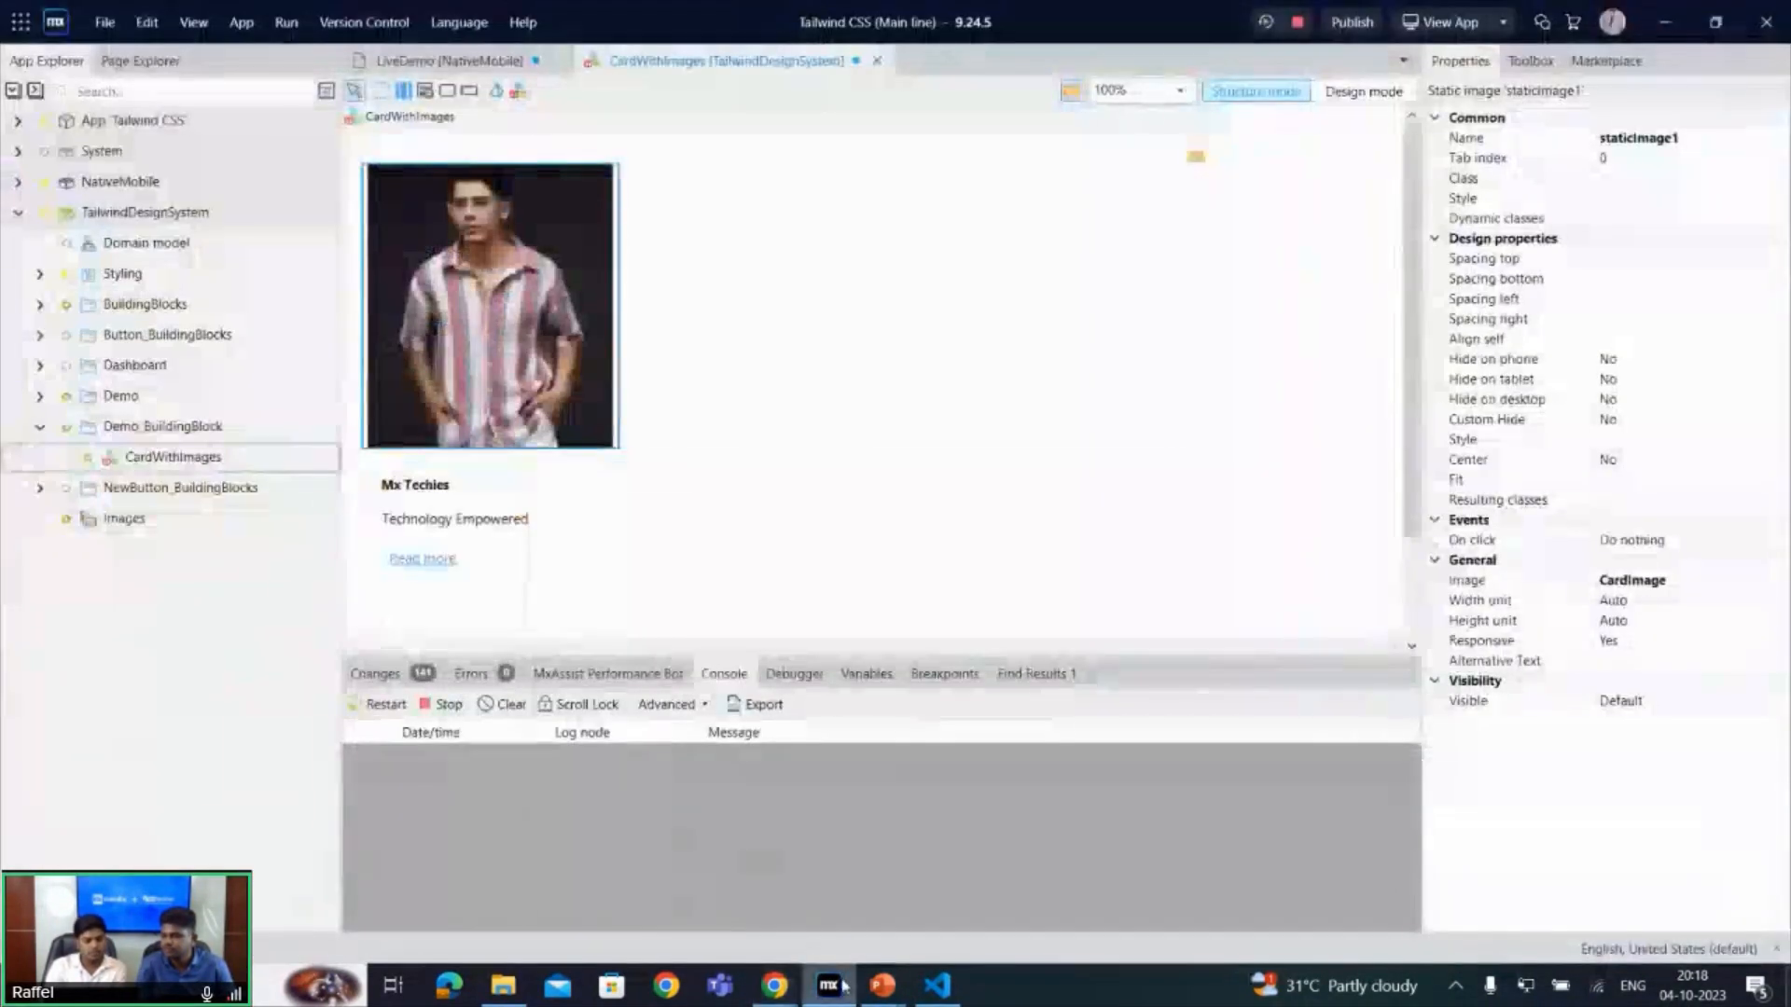
pyautogui.click(1662, 180)
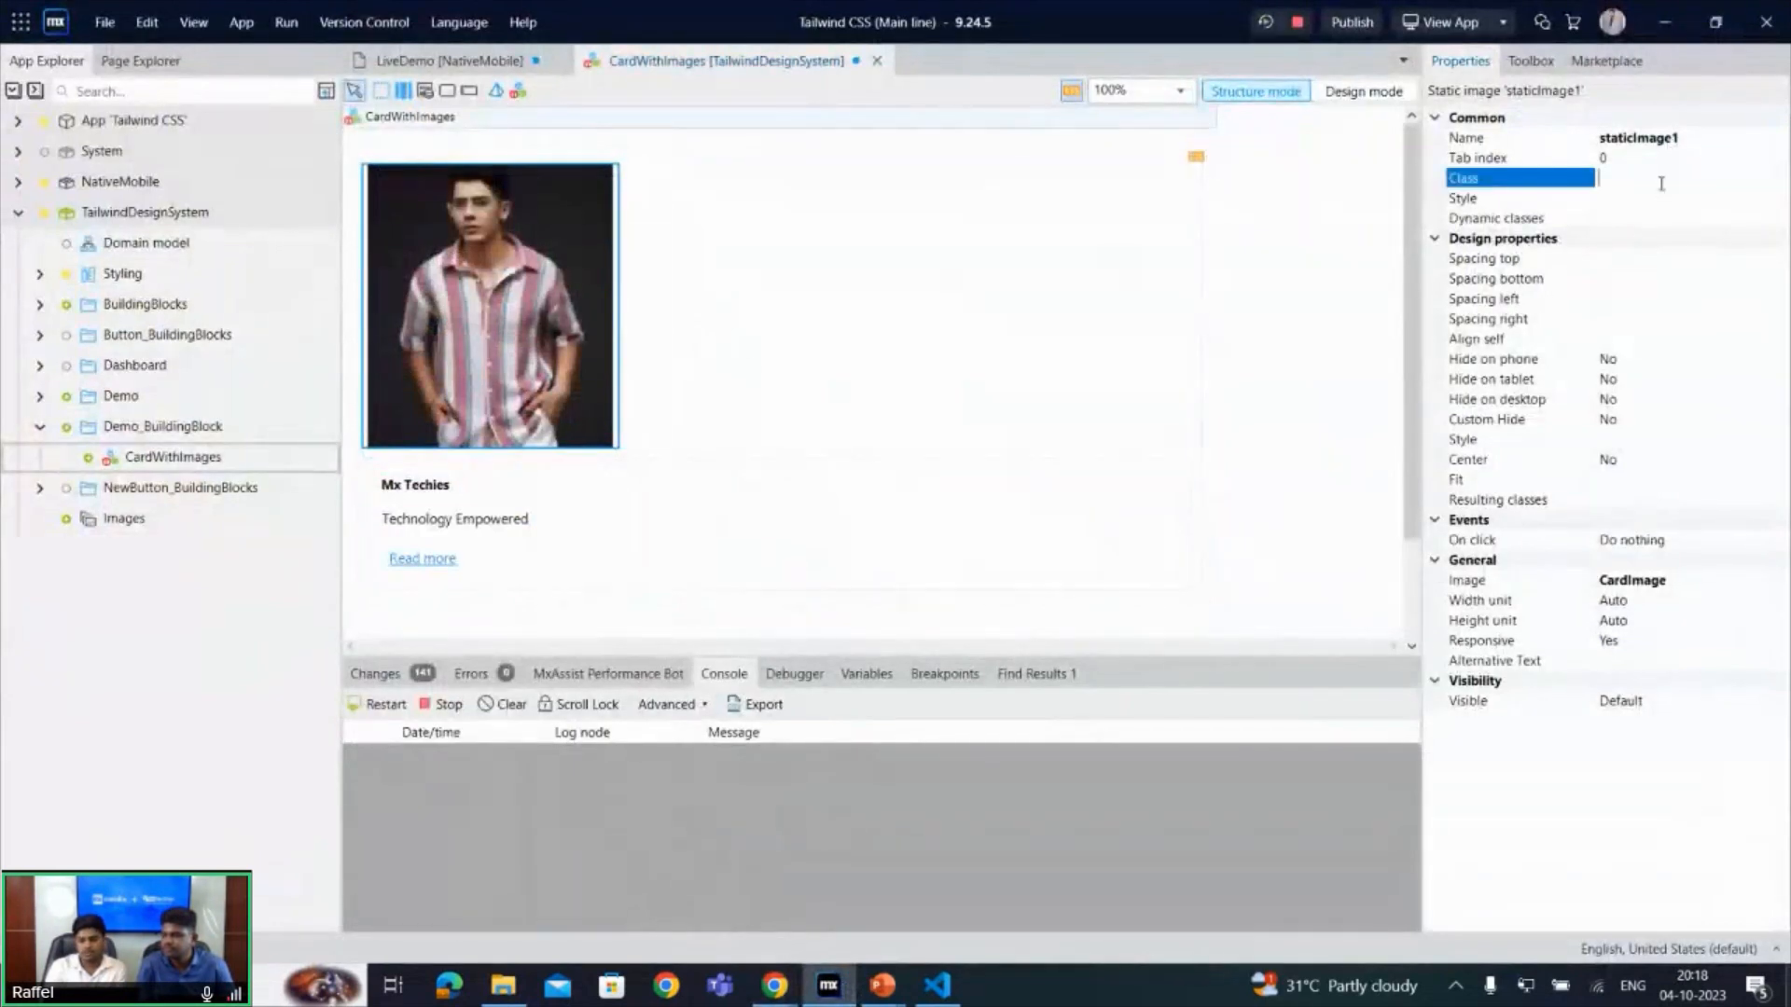
pyautogui.hotkey('ctrl', 'v')
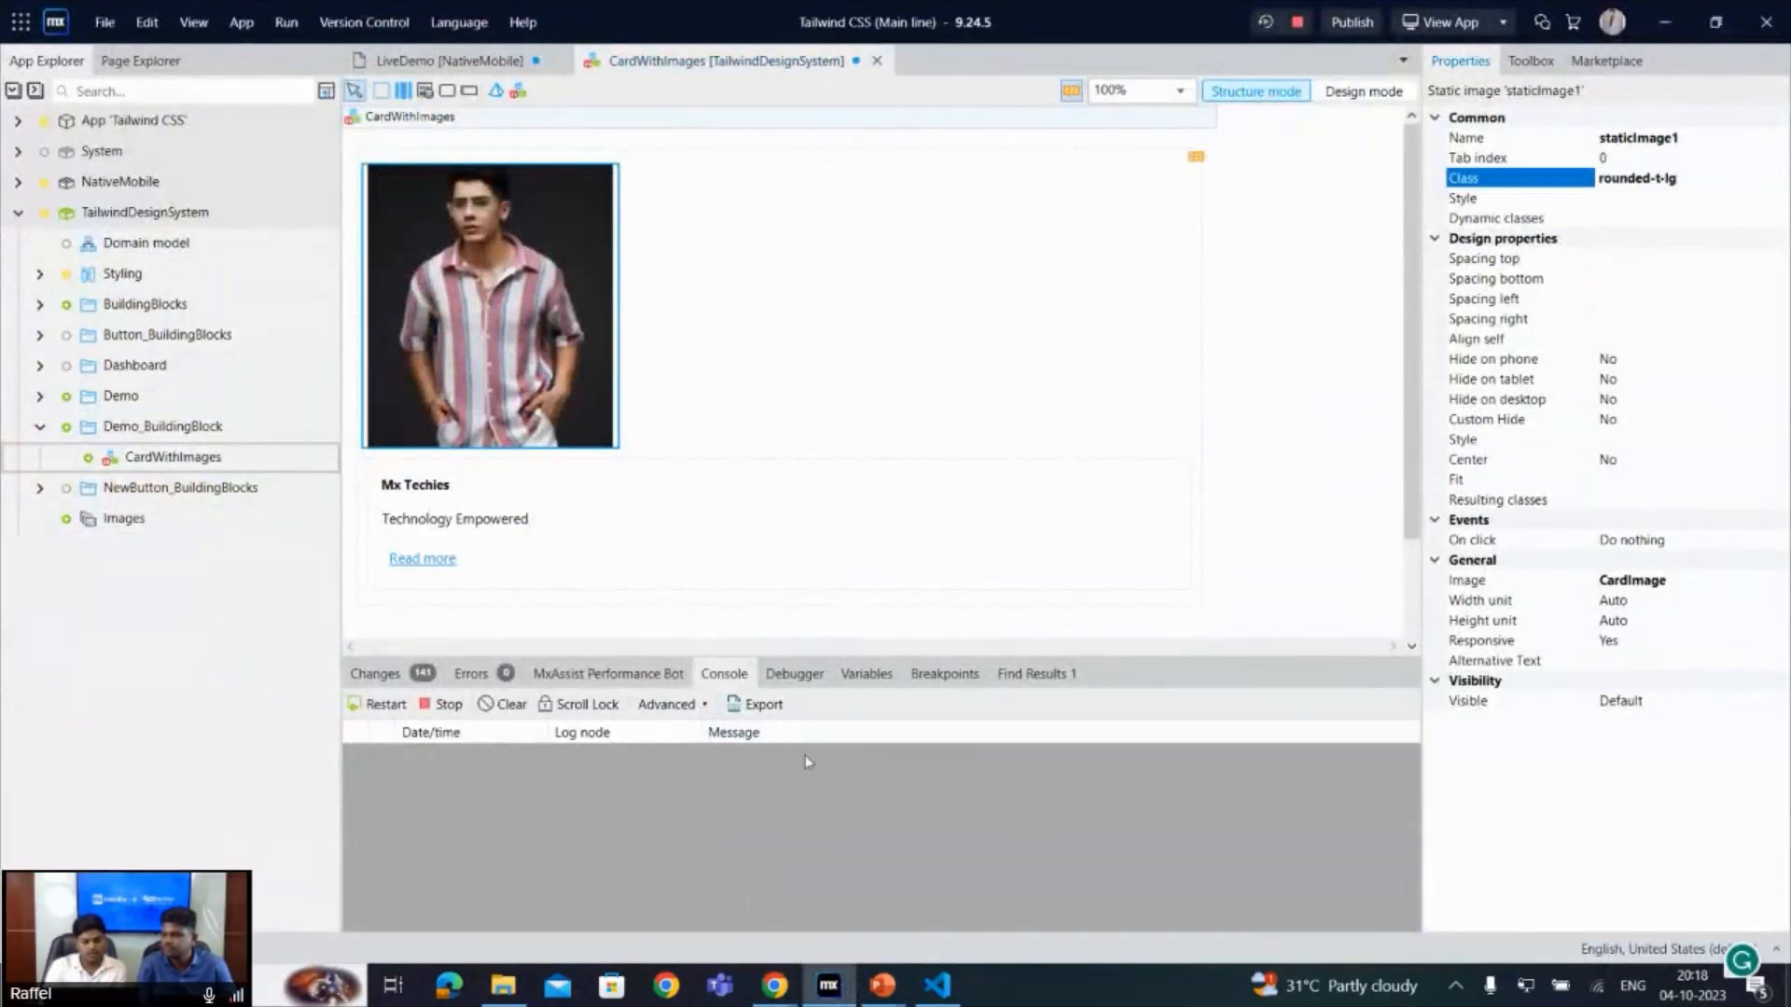
# - Copy the h5 classes from CodePen and set the Mx Techies heading's class in Mendix Studio Pro to "mb-2 text-2xl font-bold tracking-tight text-gray-900 dark:text-white"
pyautogui.moveTo(774, 985)
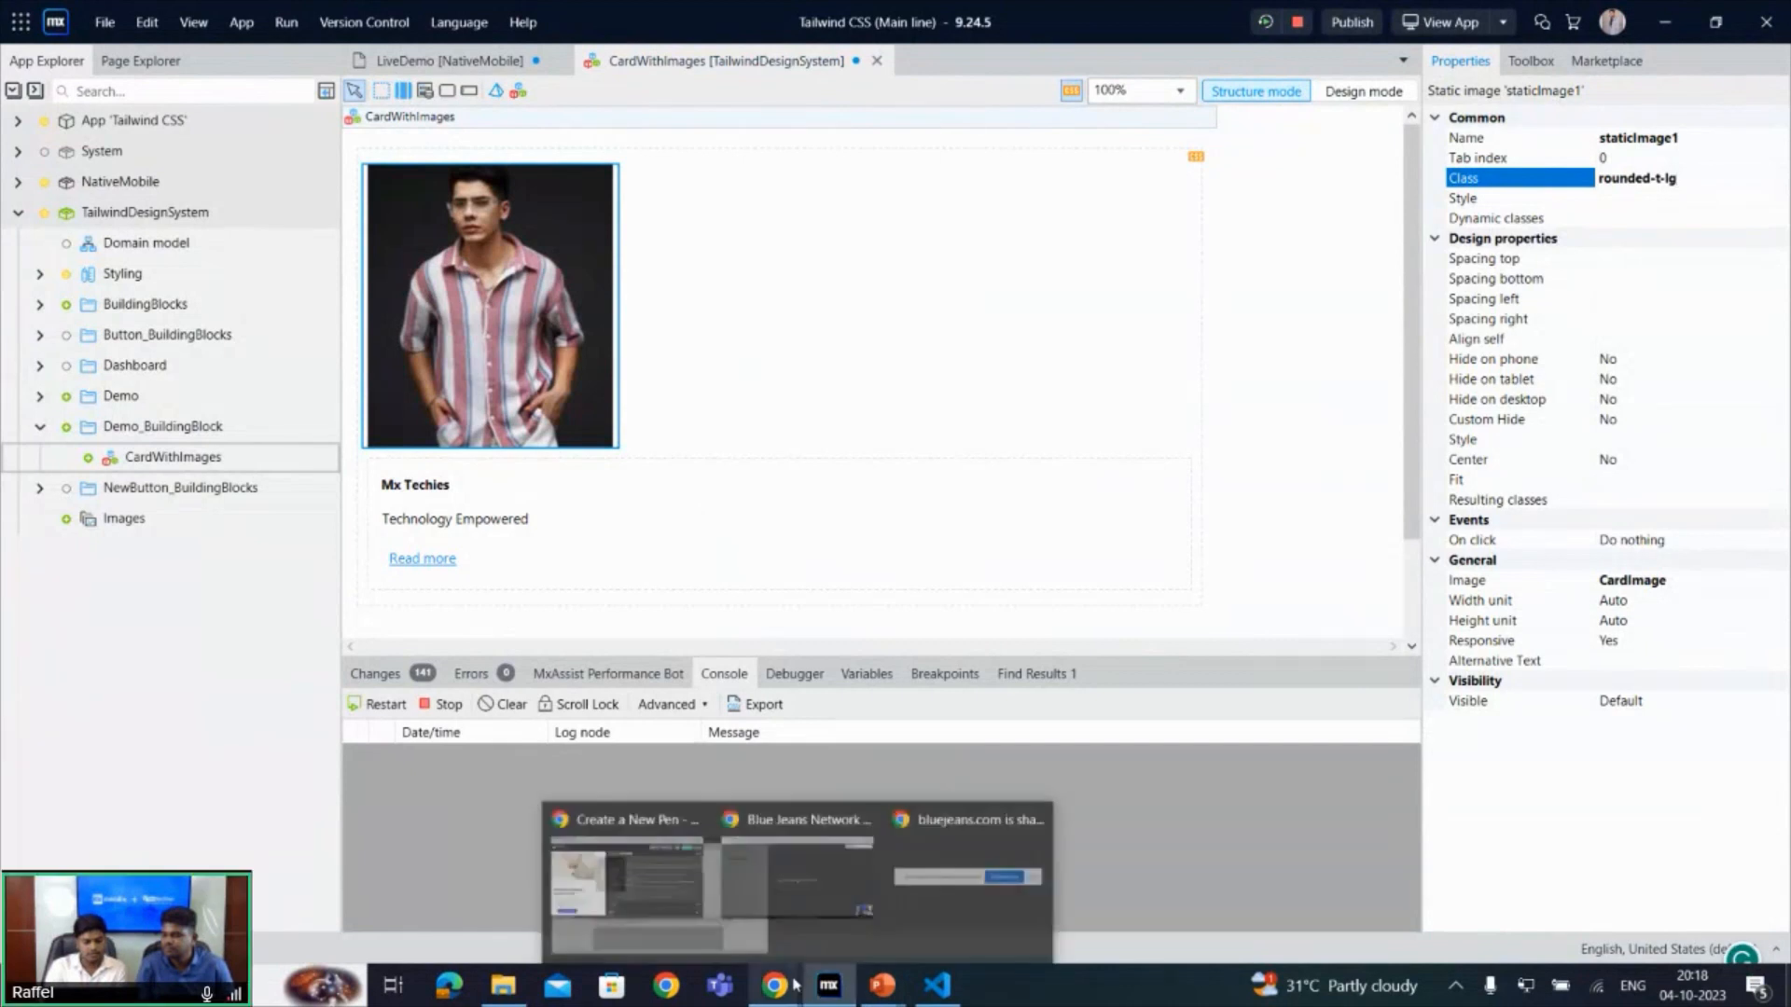
pyautogui.click(608, 907)
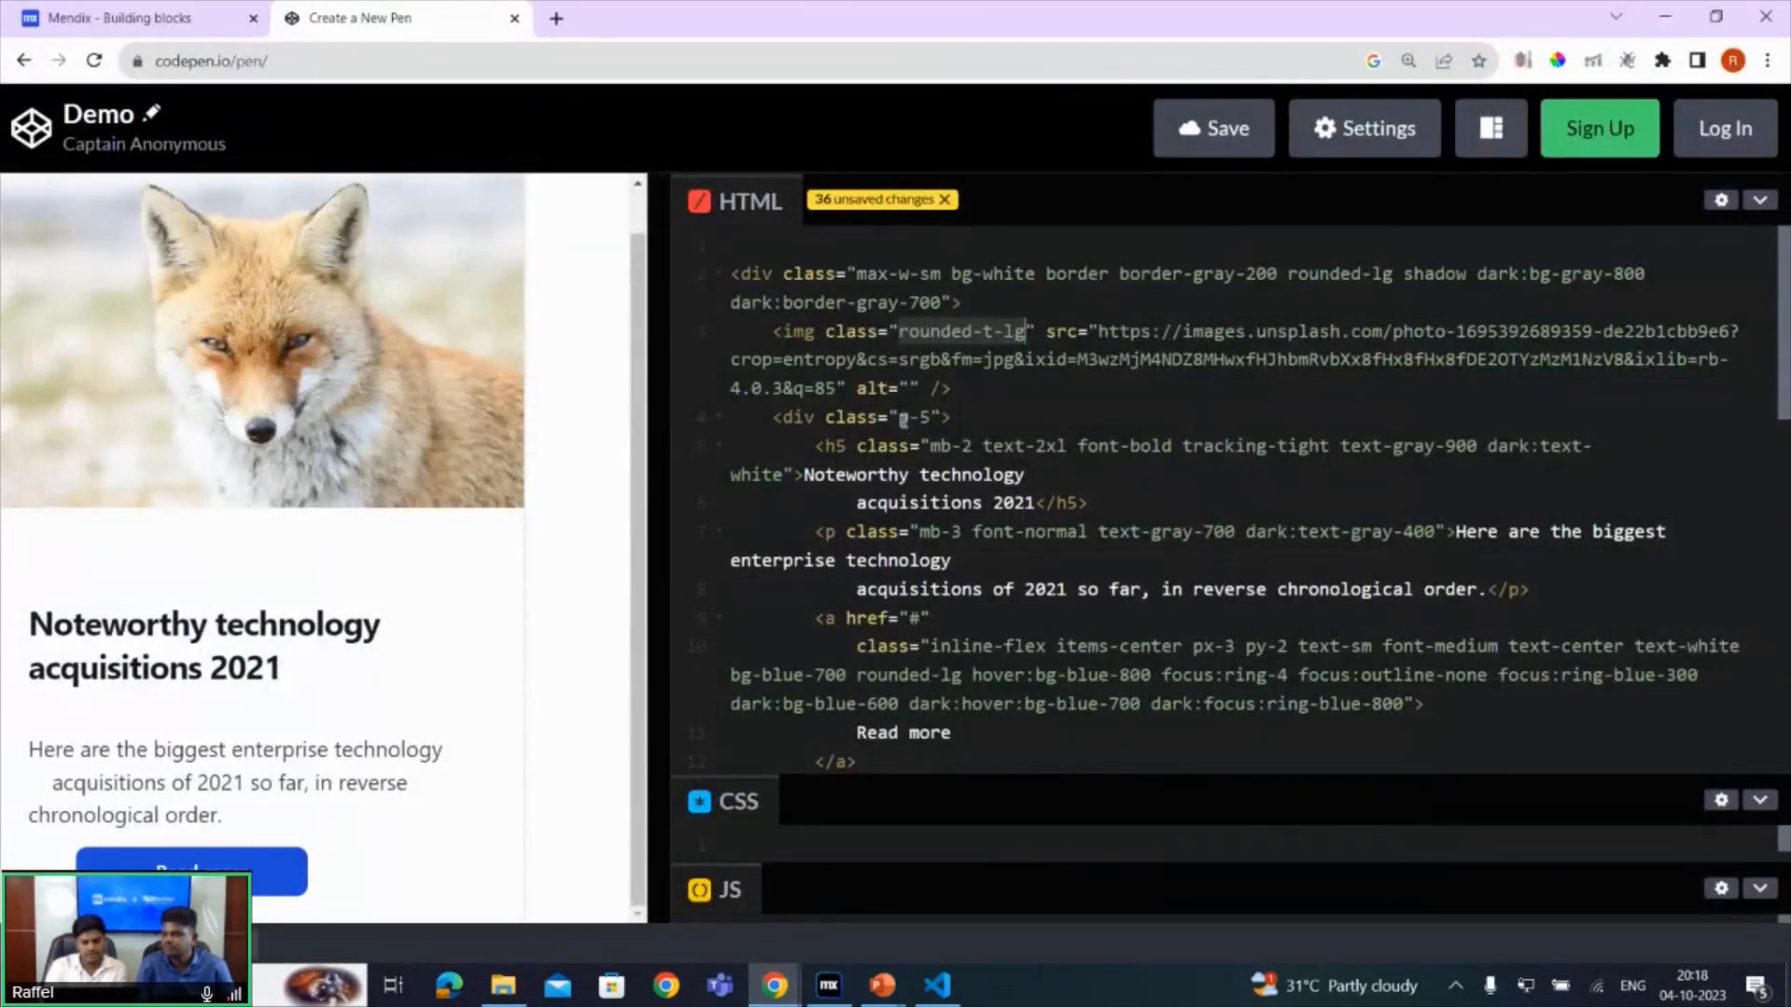
pyautogui.moveTo(899, 420); pyautogui.dragTo(786, 478)
pyautogui.hotkey('ctrl', 'c')
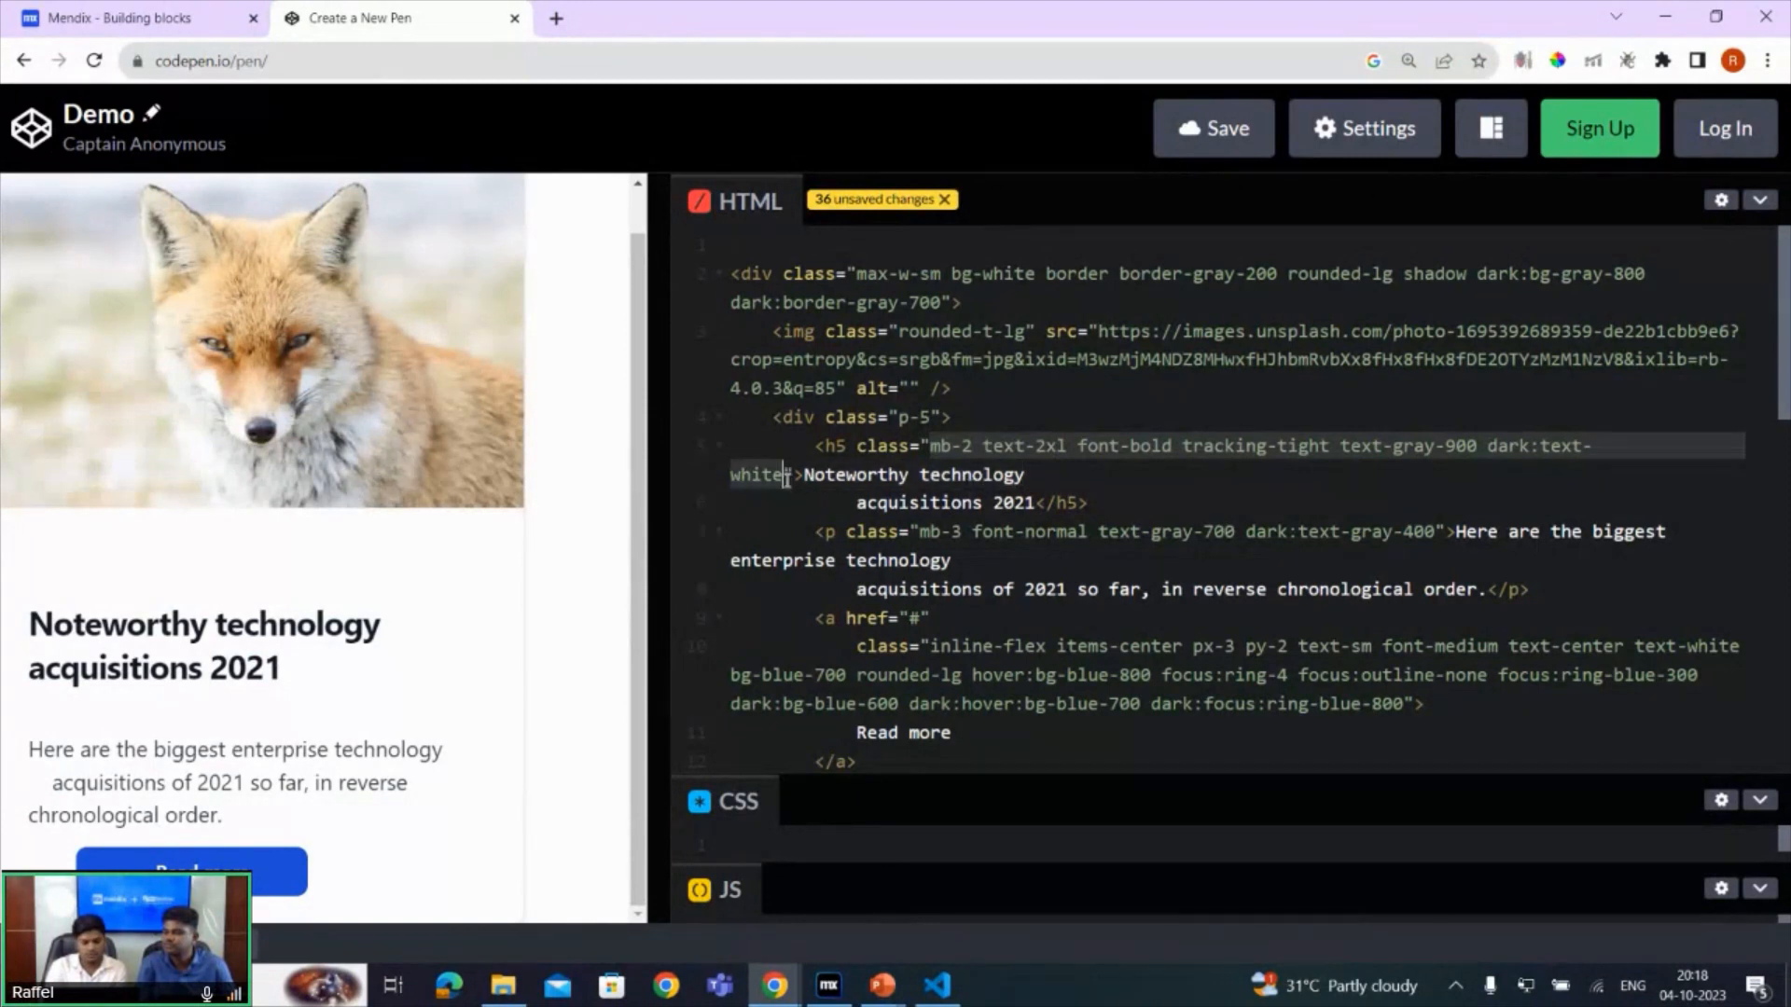
pyautogui.click(829, 985)
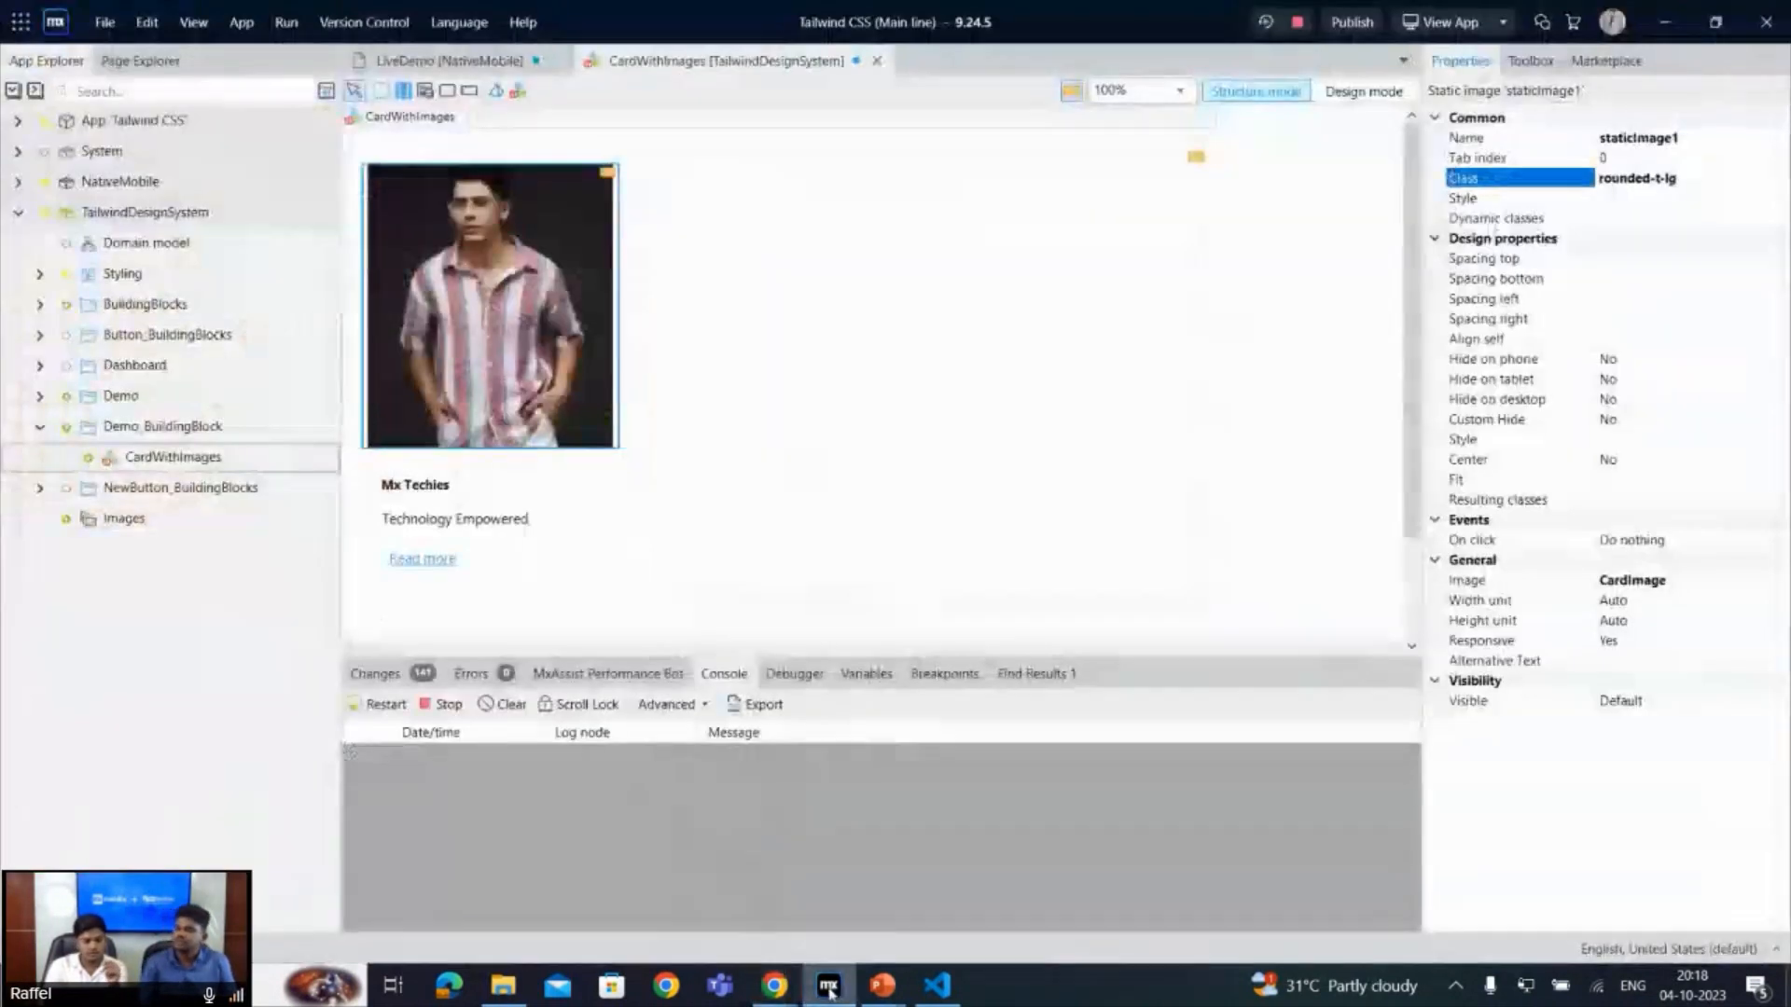
pyautogui.click(544, 493)
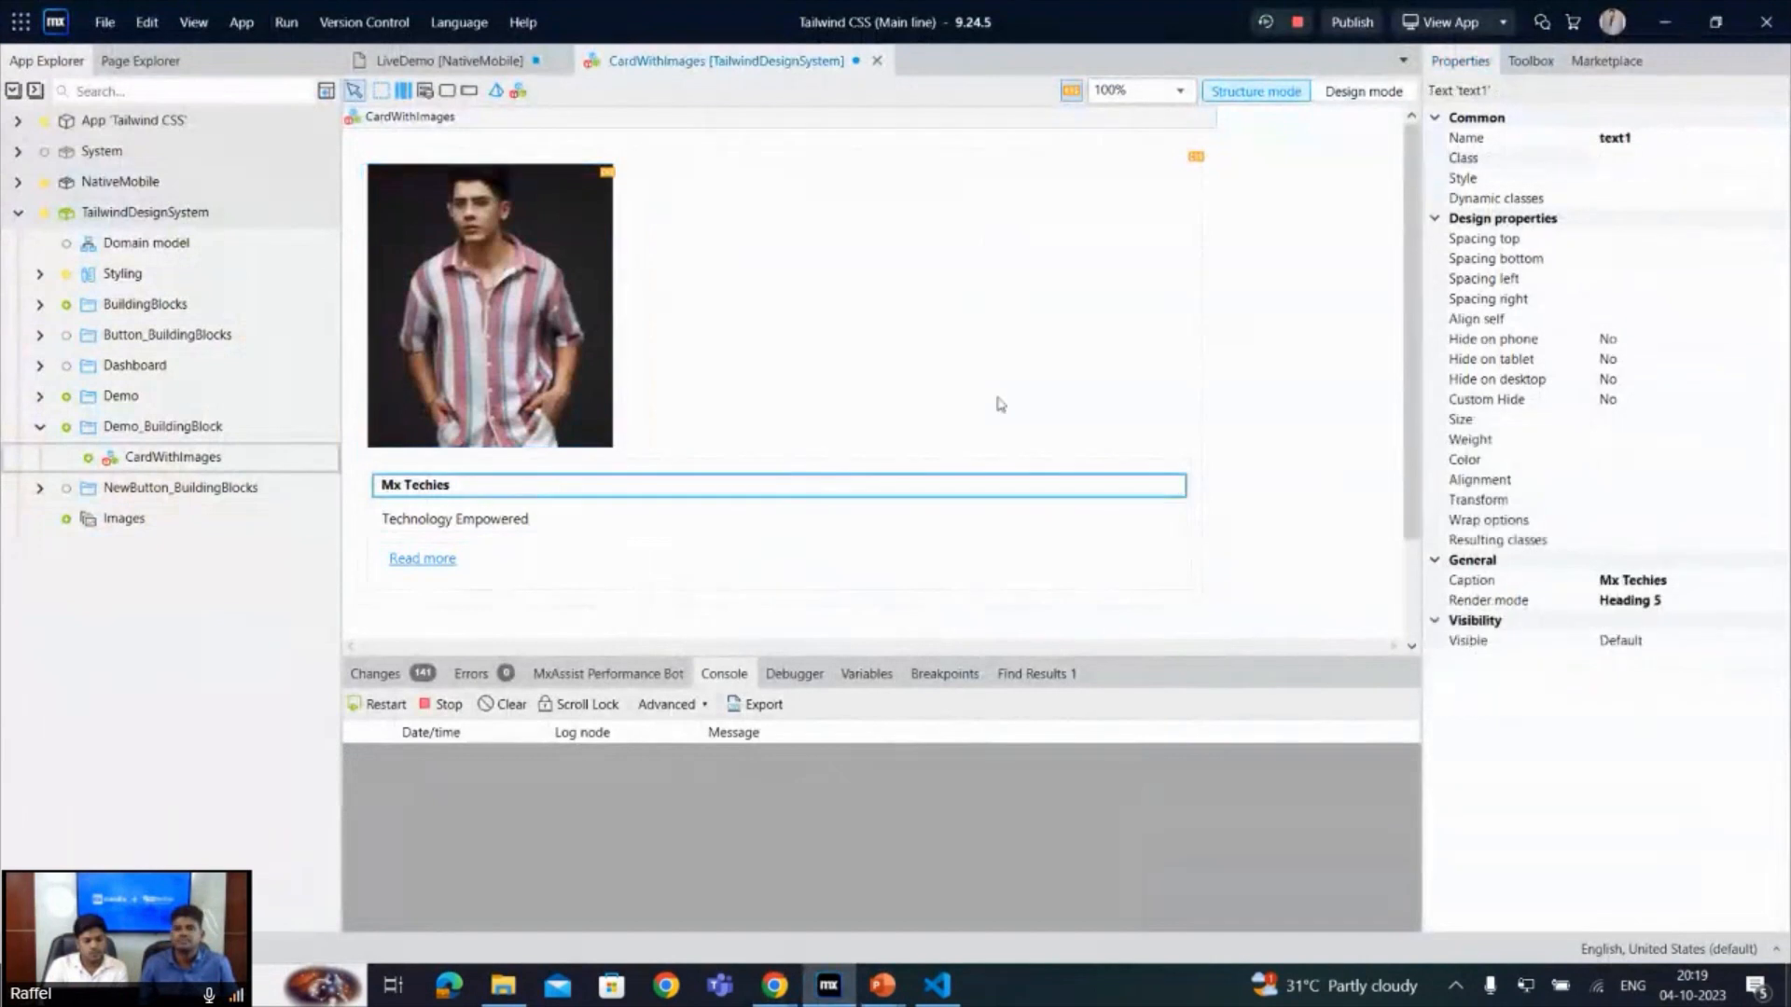
pyautogui.click(1637, 152)
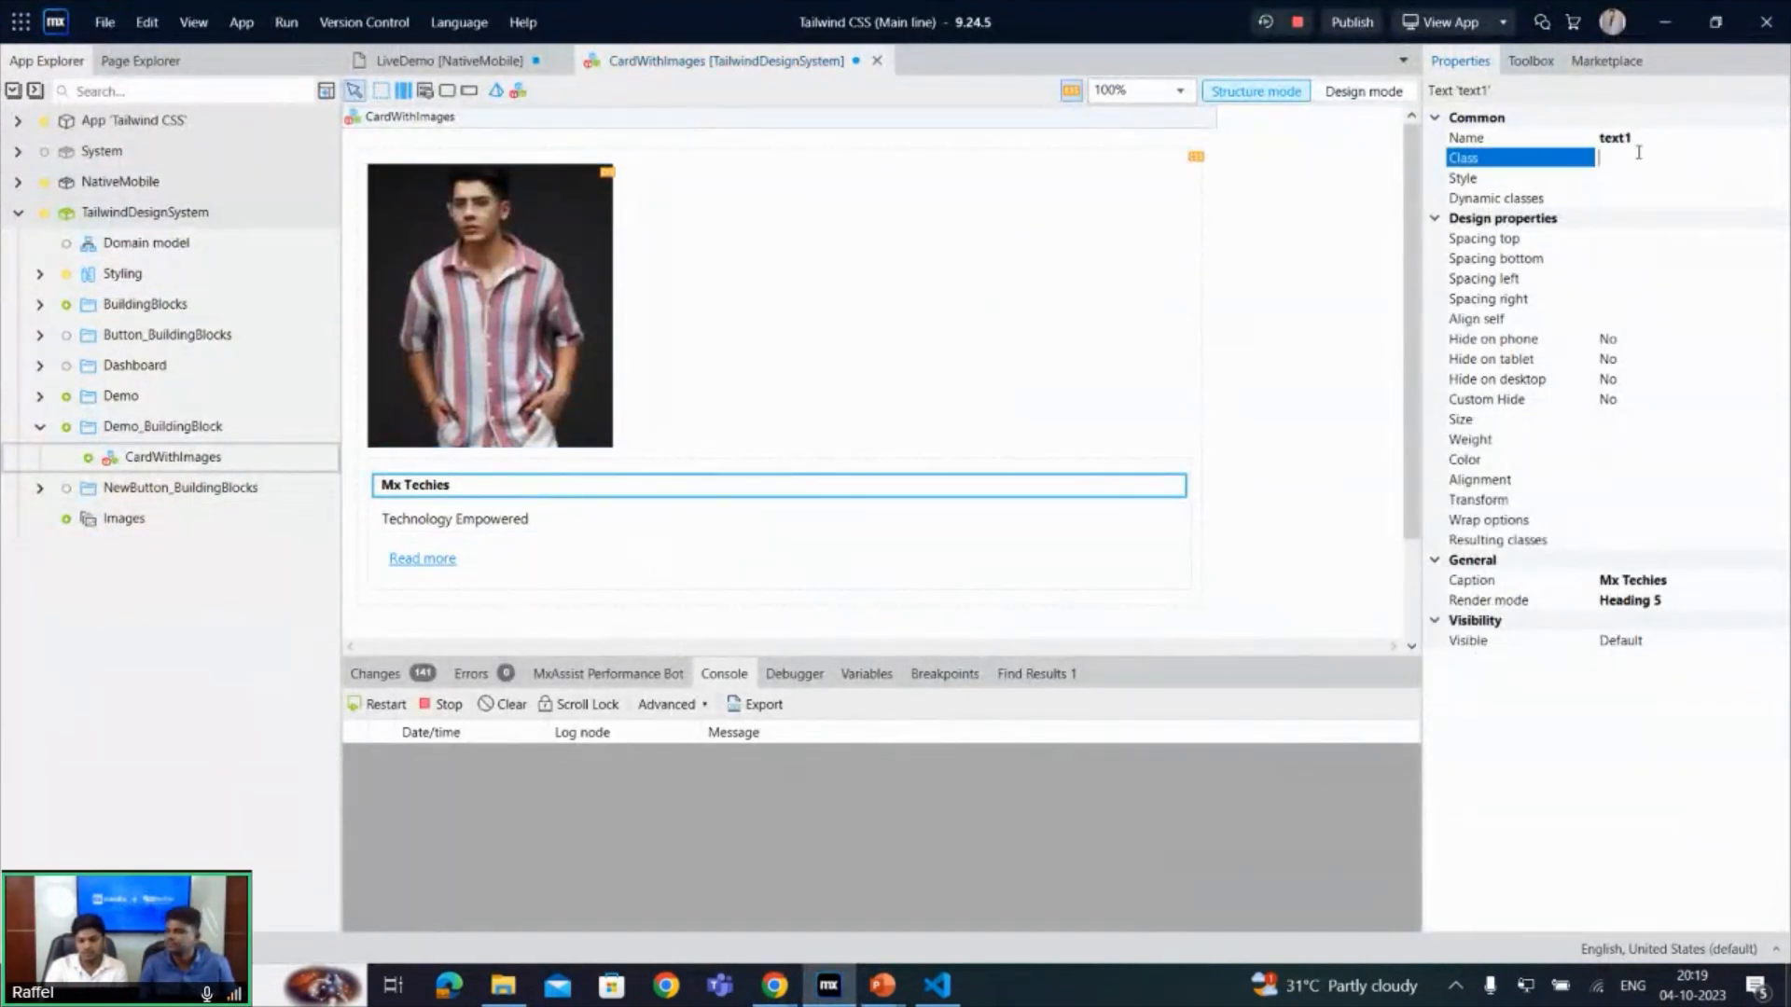
pyautogui.hotkey('ctrl', 'v')
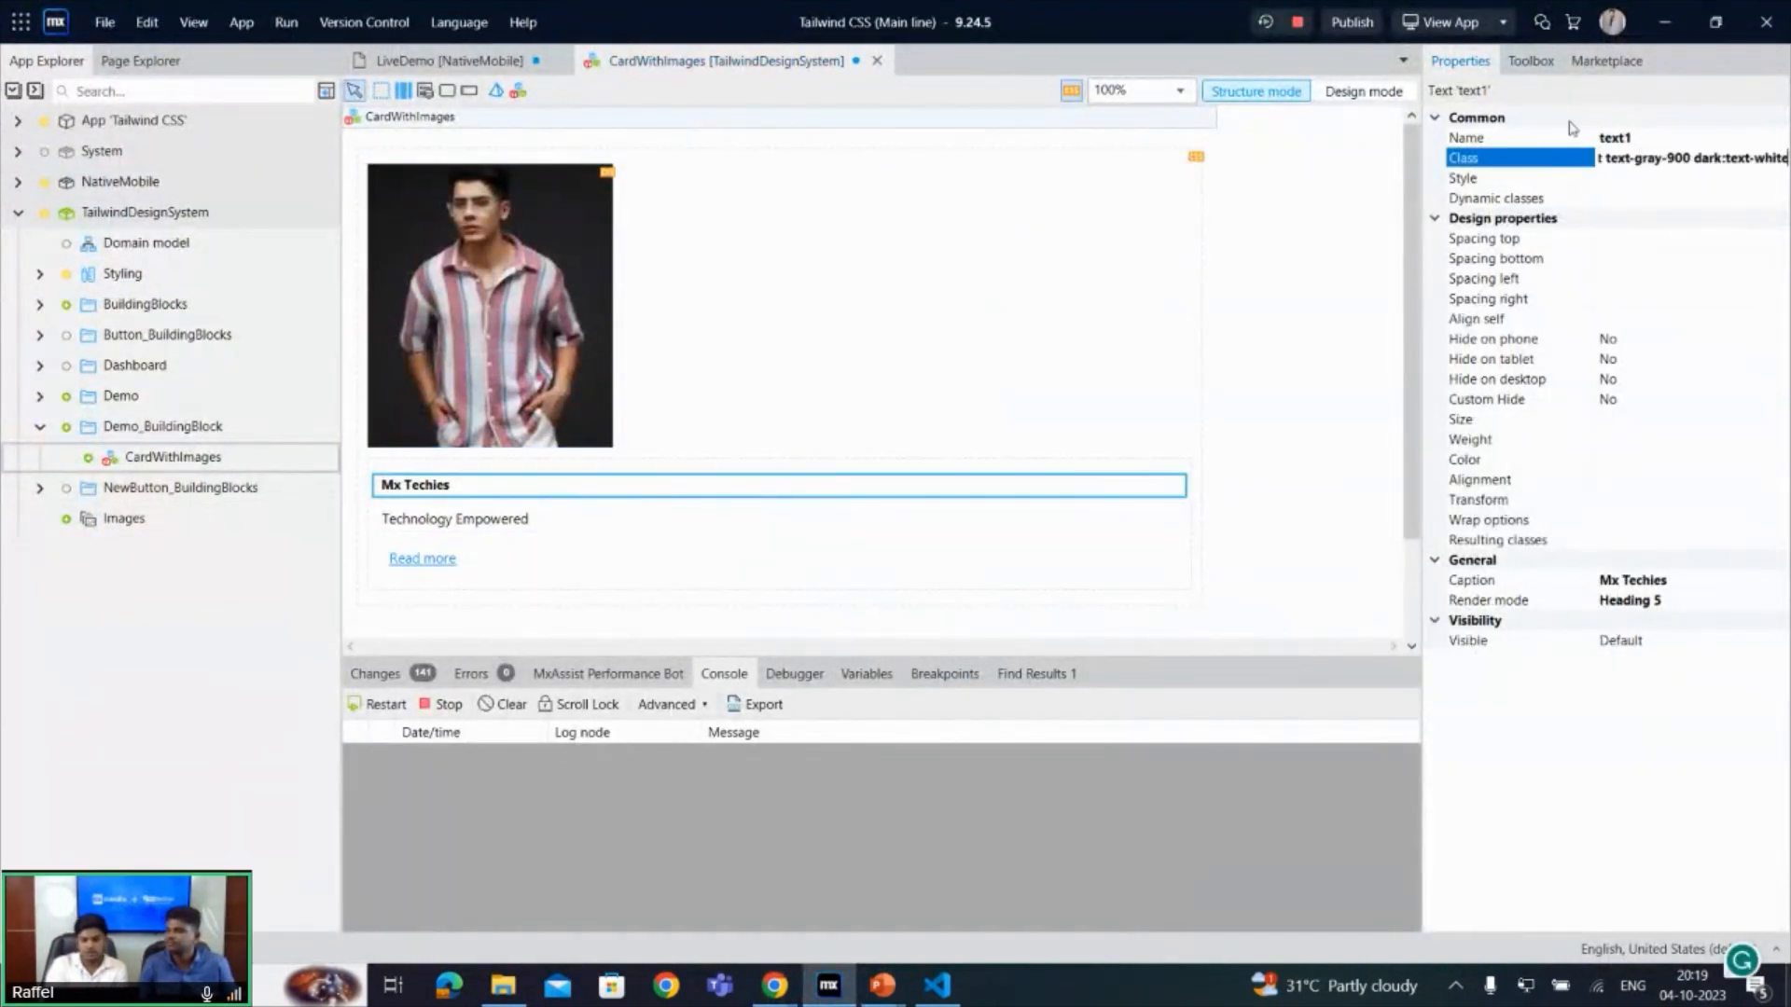
# - Set the class of the nested container around the heading, paragraph and link button to p-5
pyautogui.click(368, 469)
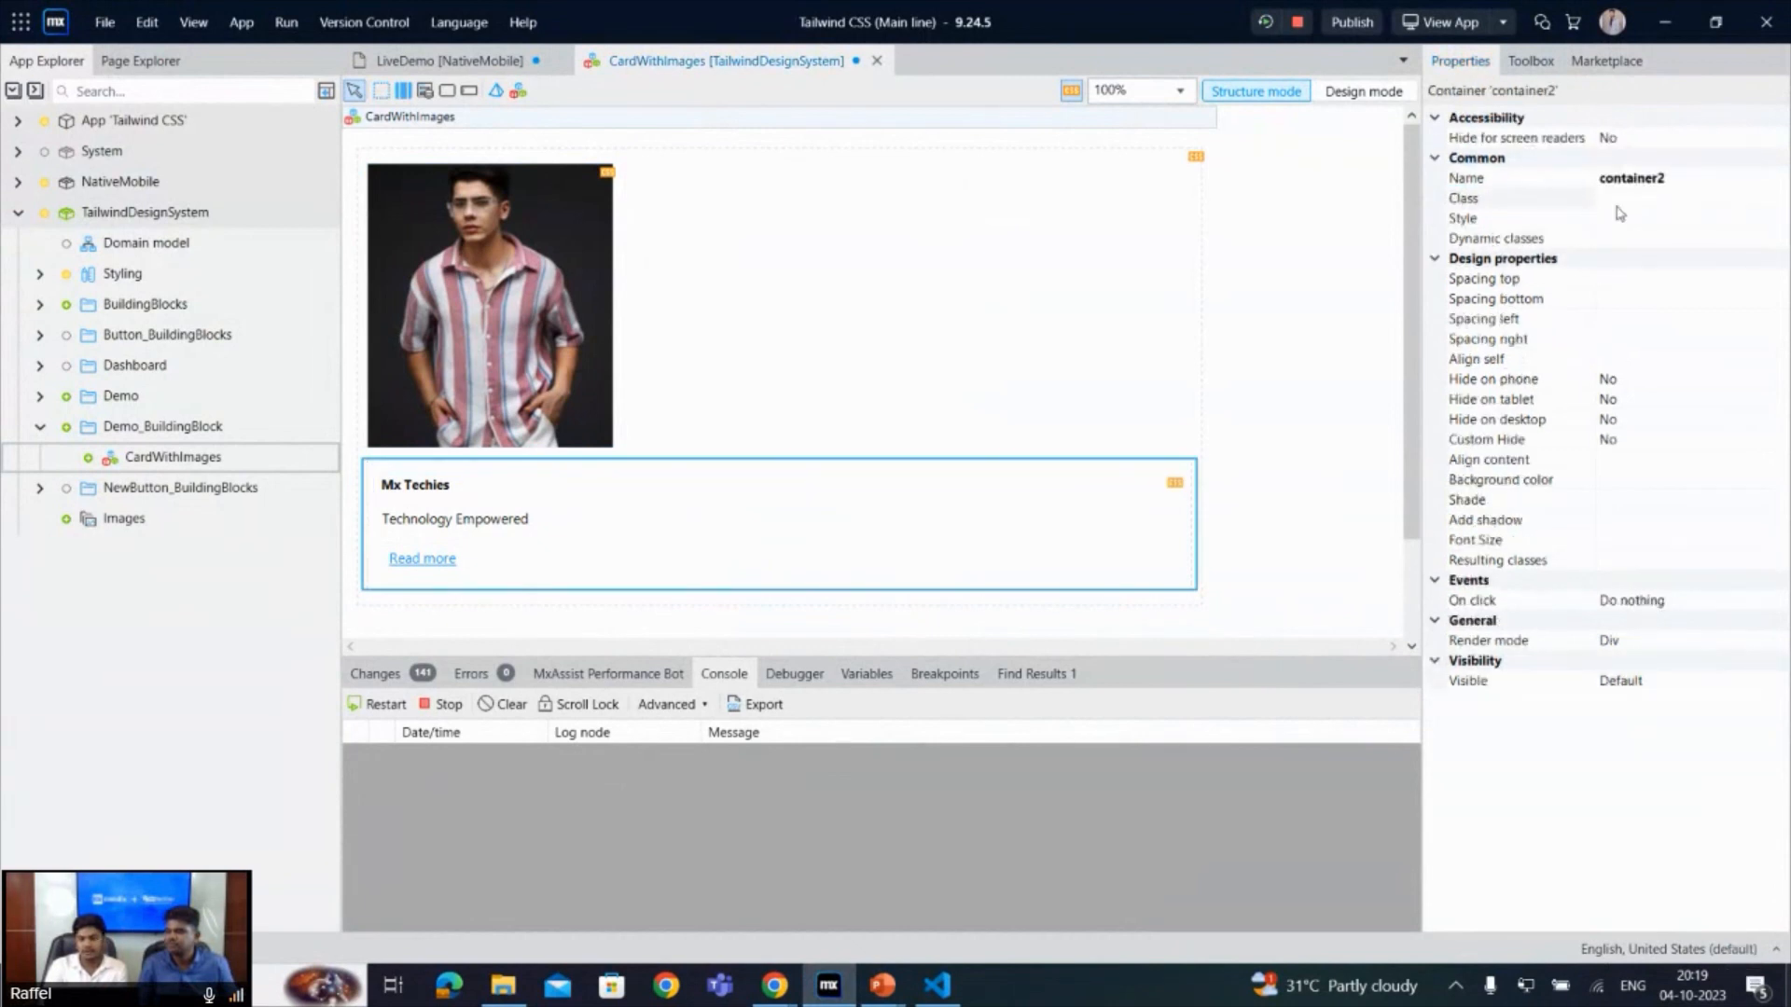
pyautogui.click(1618, 199)
pyautogui.write('p-5')
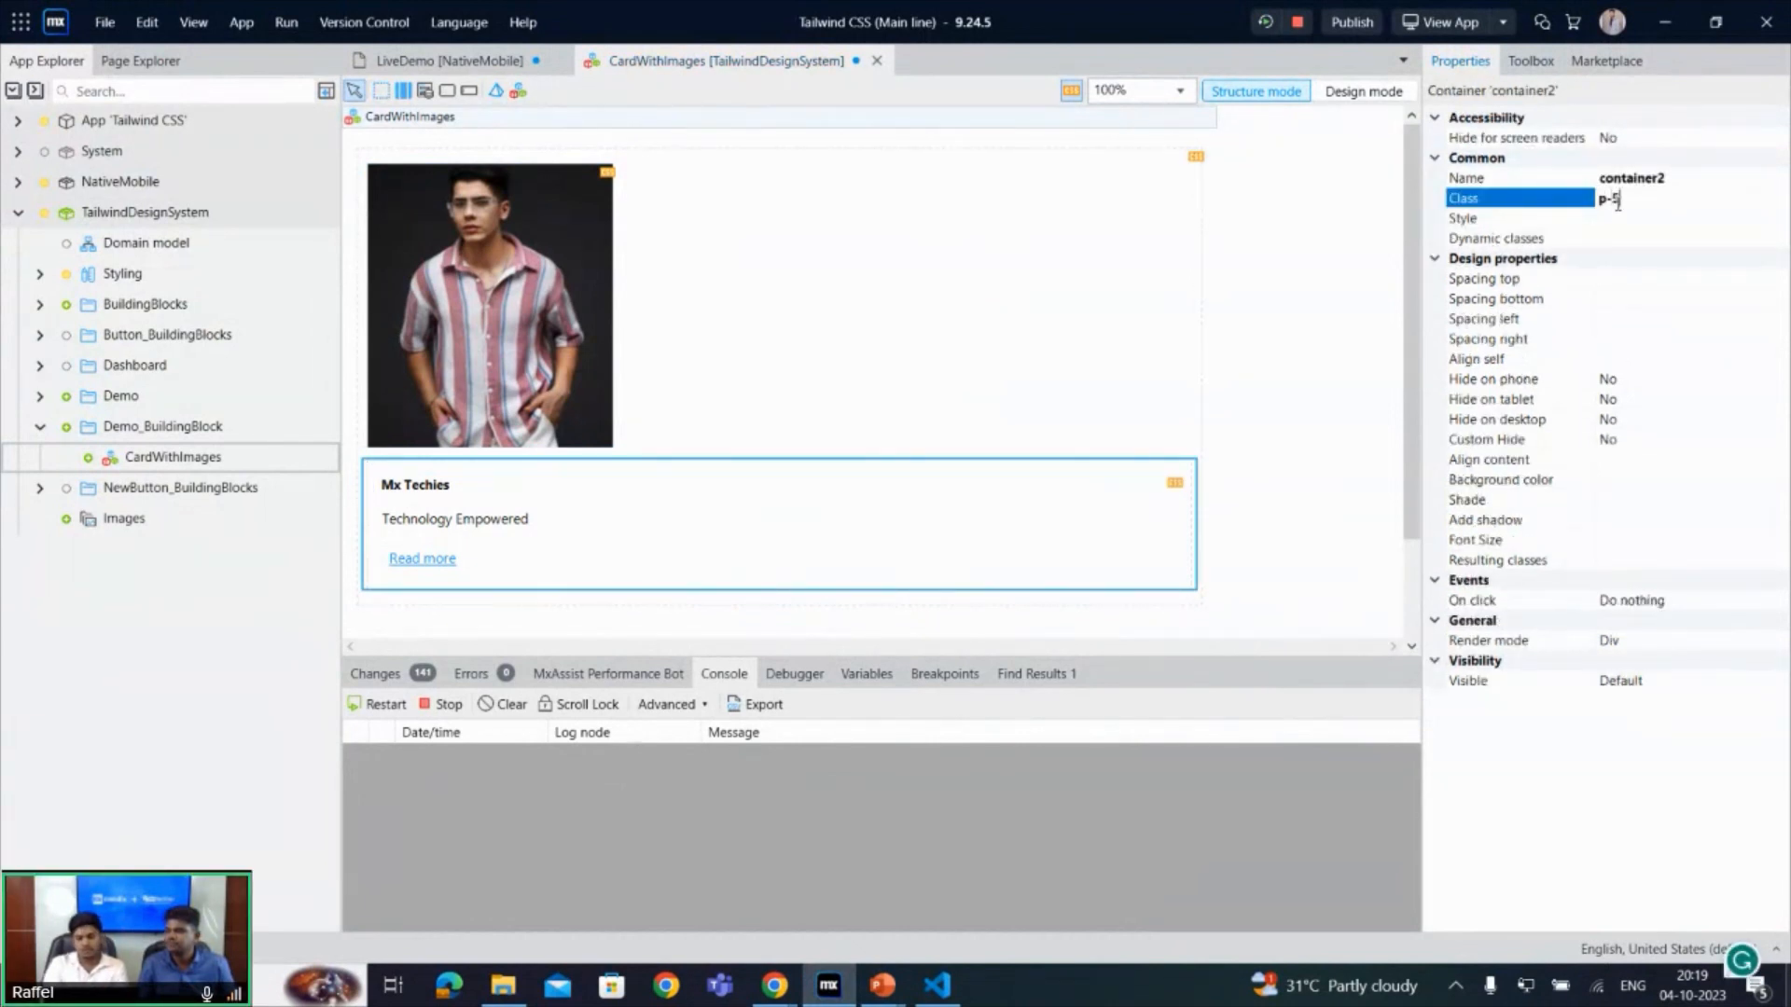
# - Select the Technology Empowered text, then copy the p element's classes "mb-3 font-normal text-gray-700 dark:text-gray-400" from the HTML in CodePen
pyautogui.click(497, 522)
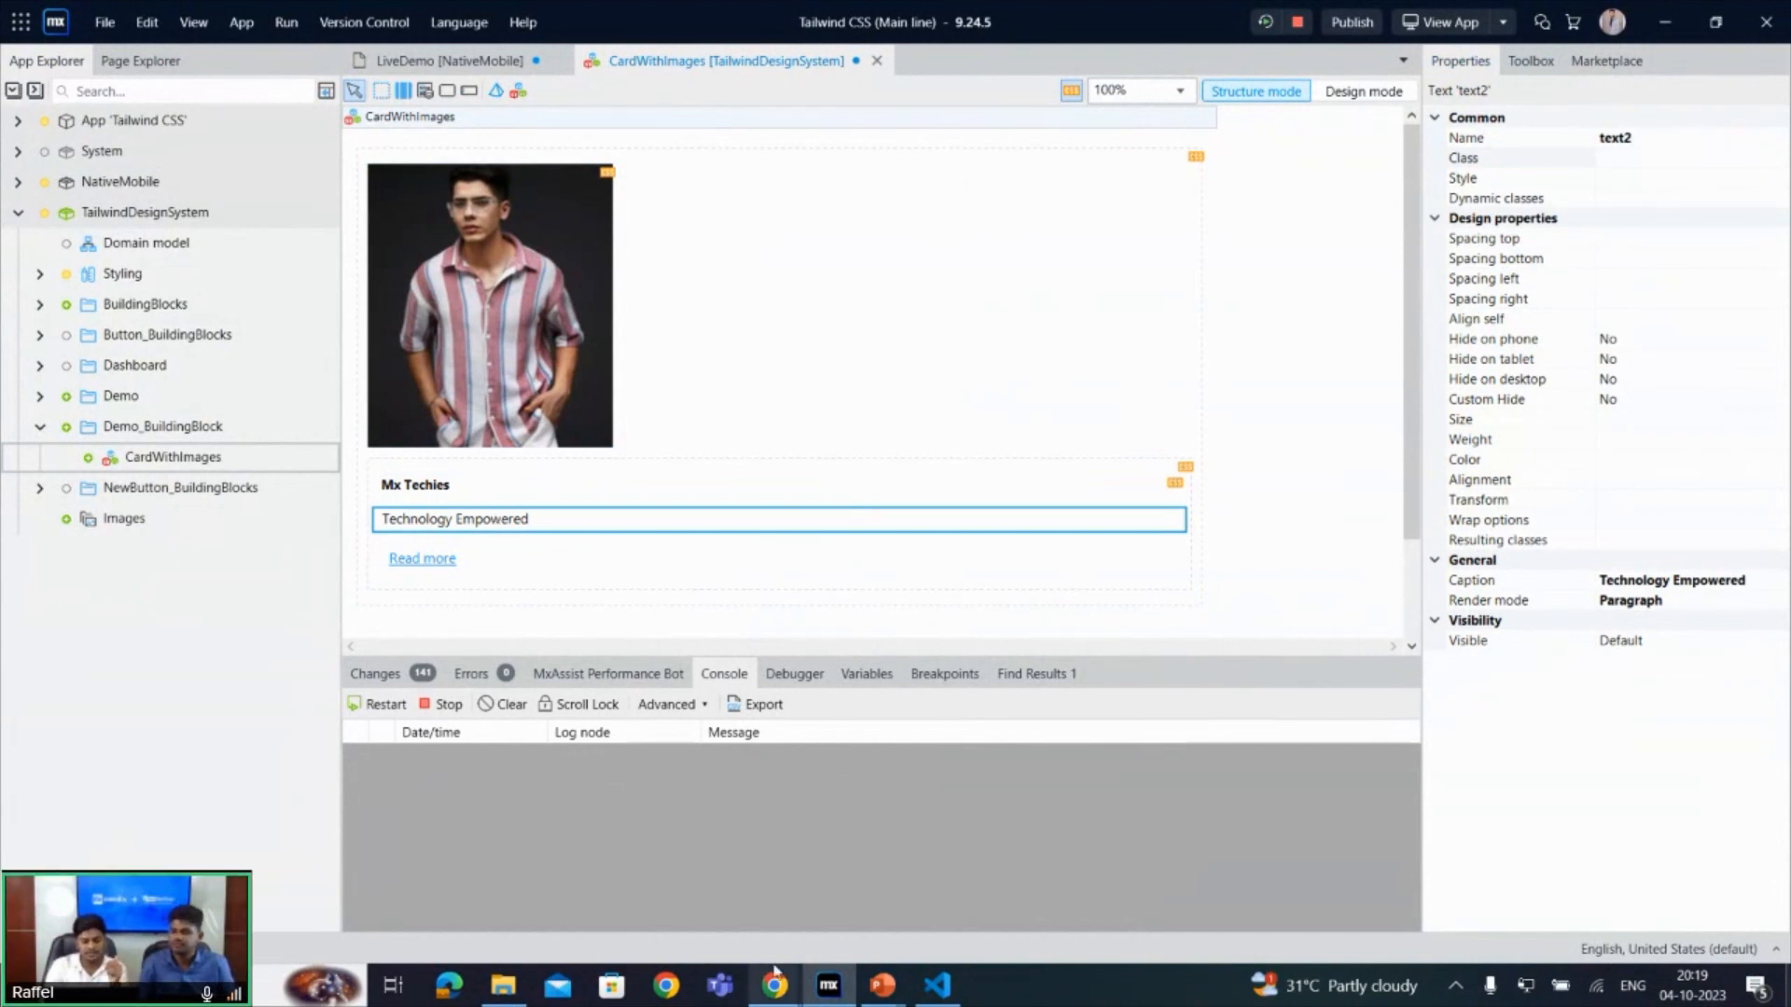
pyautogui.moveTo(882, 985)
pyautogui.click(774, 863)
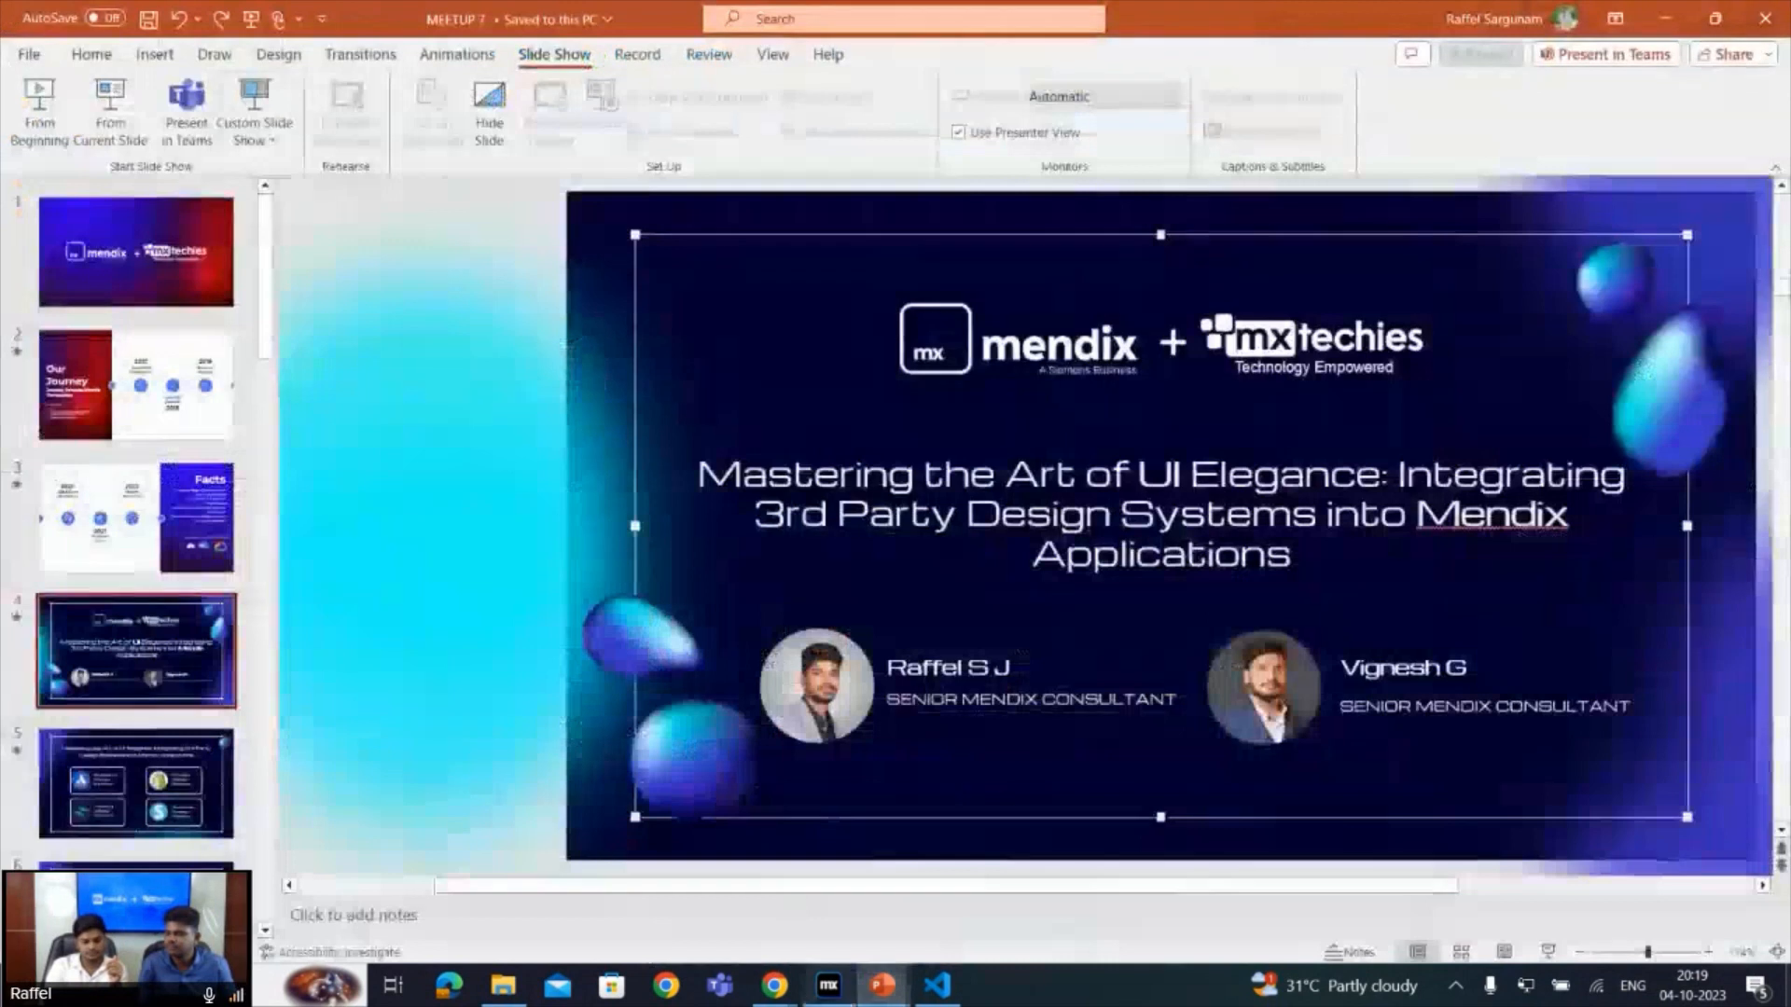
pyautogui.moveTo(775, 986)
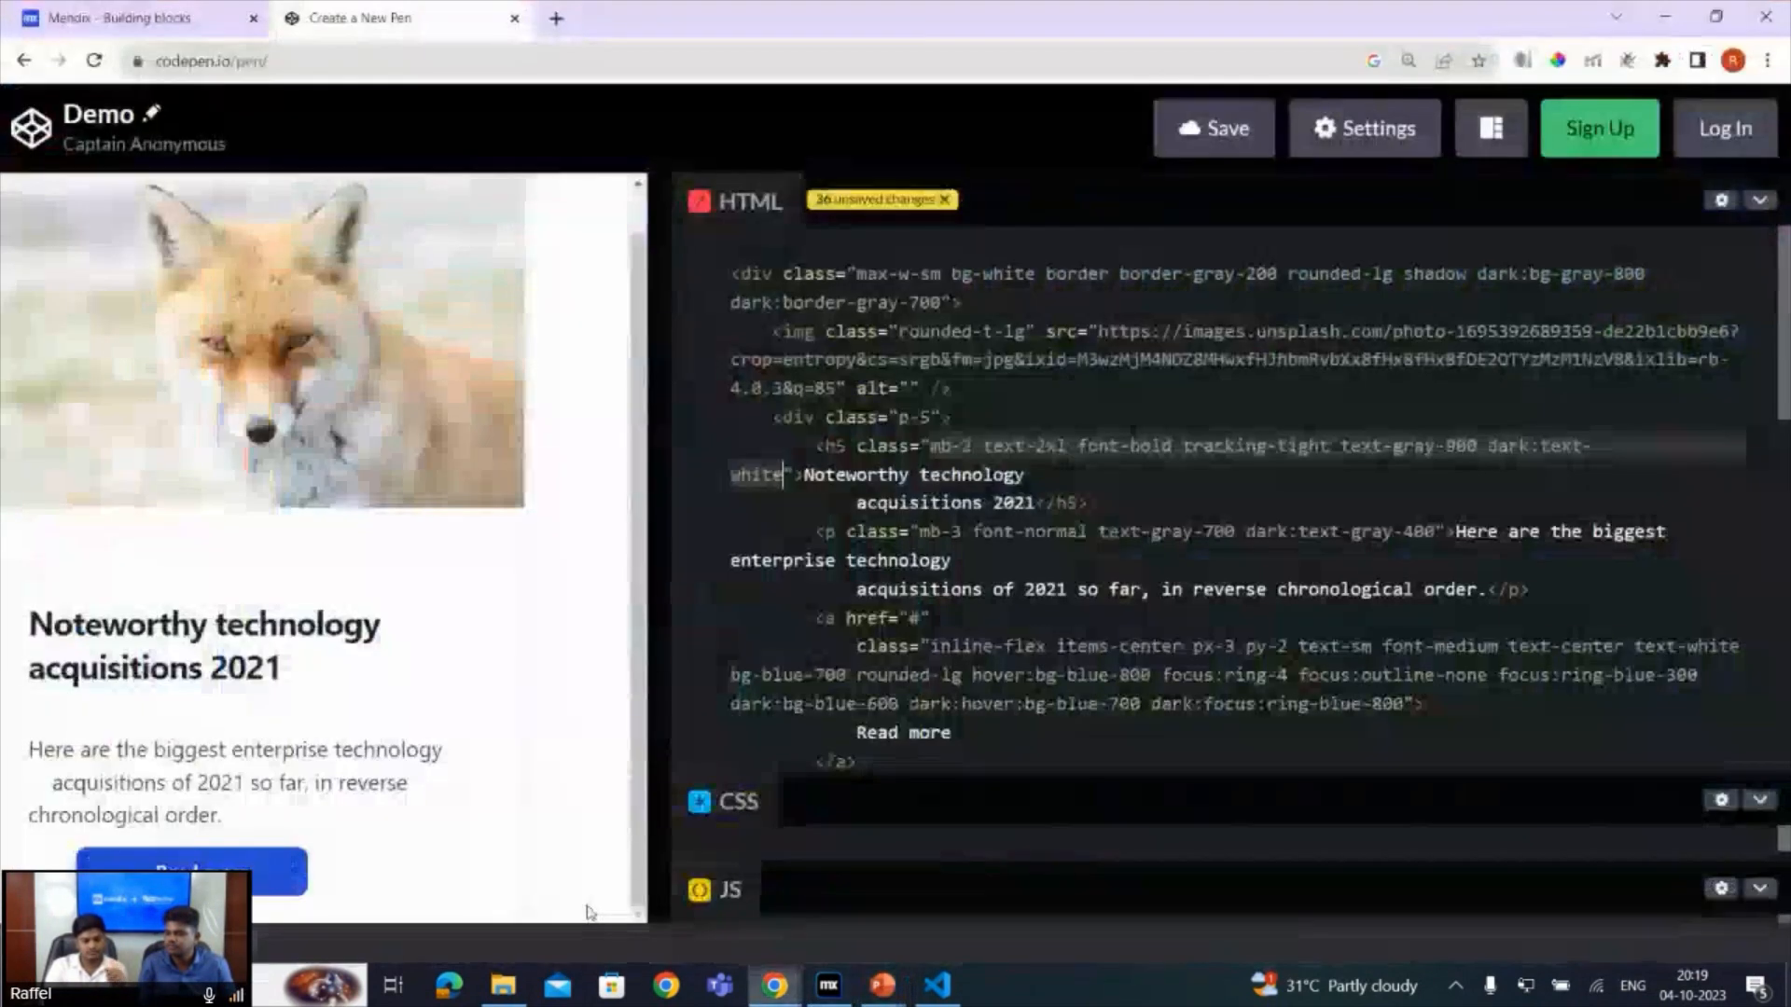
pyautogui.click(520, 835)
pyautogui.click(923, 534)
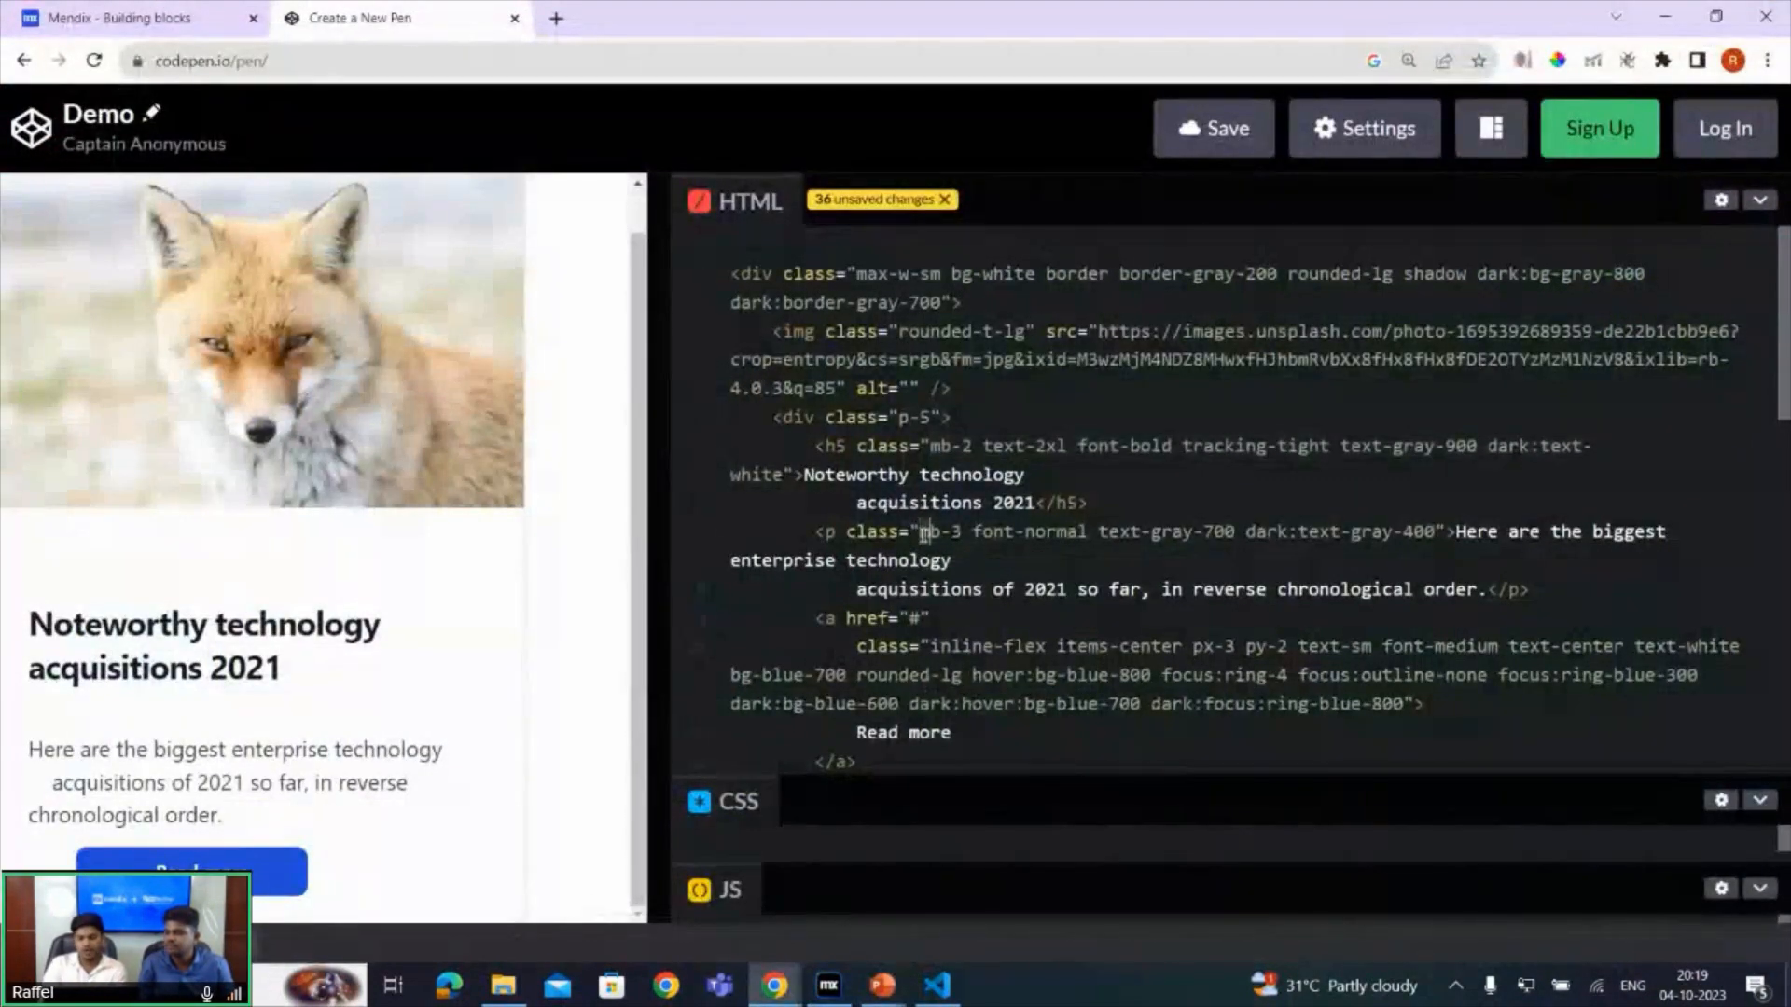
pyautogui.hotkey('shift', 'Right')
pyautogui.hotkey('shift', 'Right')
pyautogui.hotkey('shift', 'Right')
pyautogui.hotkey('shift', 'Right')
pyautogui.hotkey('shift', 'Right')
pyautogui.hotkey('shift', 'Right')
pyautogui.hotkey('shift', 'Right')
pyautogui.hotkey('shift', 'Right')
pyautogui.hotkey('shift', 'Right')
pyautogui.hotkey('shift', 'Right')
pyautogui.hotkey('shift', 'Right')
pyautogui.hotkey('shift', 'Right')
pyautogui.hotkey('shift', 'Right')
pyautogui.hotkey('shift', 'Right')
pyautogui.hotkey('shift', 'Right')
pyautogui.hotkey('shift', 'Right')
pyautogui.hotkey('shift', 'Right')
pyautogui.hotkey('shift', 'Right')
pyautogui.hotkey('shift', 'Right')
pyautogui.hotkey('shift', 'Right')
pyautogui.hotkey('shift', 'Right')
pyautogui.hotkey('shift', 'Right')
pyautogui.hotkey('shift', 'Right')
pyautogui.hotkey('shift', 'Right')
pyautogui.hotkey('shift', 'Right')
pyautogui.hotkey('shift', 'Right')
pyautogui.hotkey('shift', 'Right')
pyautogui.hotkey('shift', 'Right')
pyautogui.hotkey('shift', 'Right')
pyautogui.hotkey('shift', 'Right')
pyautogui.hotkey('shift', 'Right')
pyautogui.hotkey('shift', 'Right')
pyautogui.hotkey('shift', 'Right')
pyautogui.hotkey('shift', 'Right')
pyautogui.hotkey('shift', 'Right')
pyautogui.hotkey('shift', 'Right')
pyautogui.hotkey('shift', 'Right')
pyautogui.hotkey('shift', 'Right')
pyautogui.hotkey('shift', 'Right')
pyautogui.hotkey('shift', 'Right')
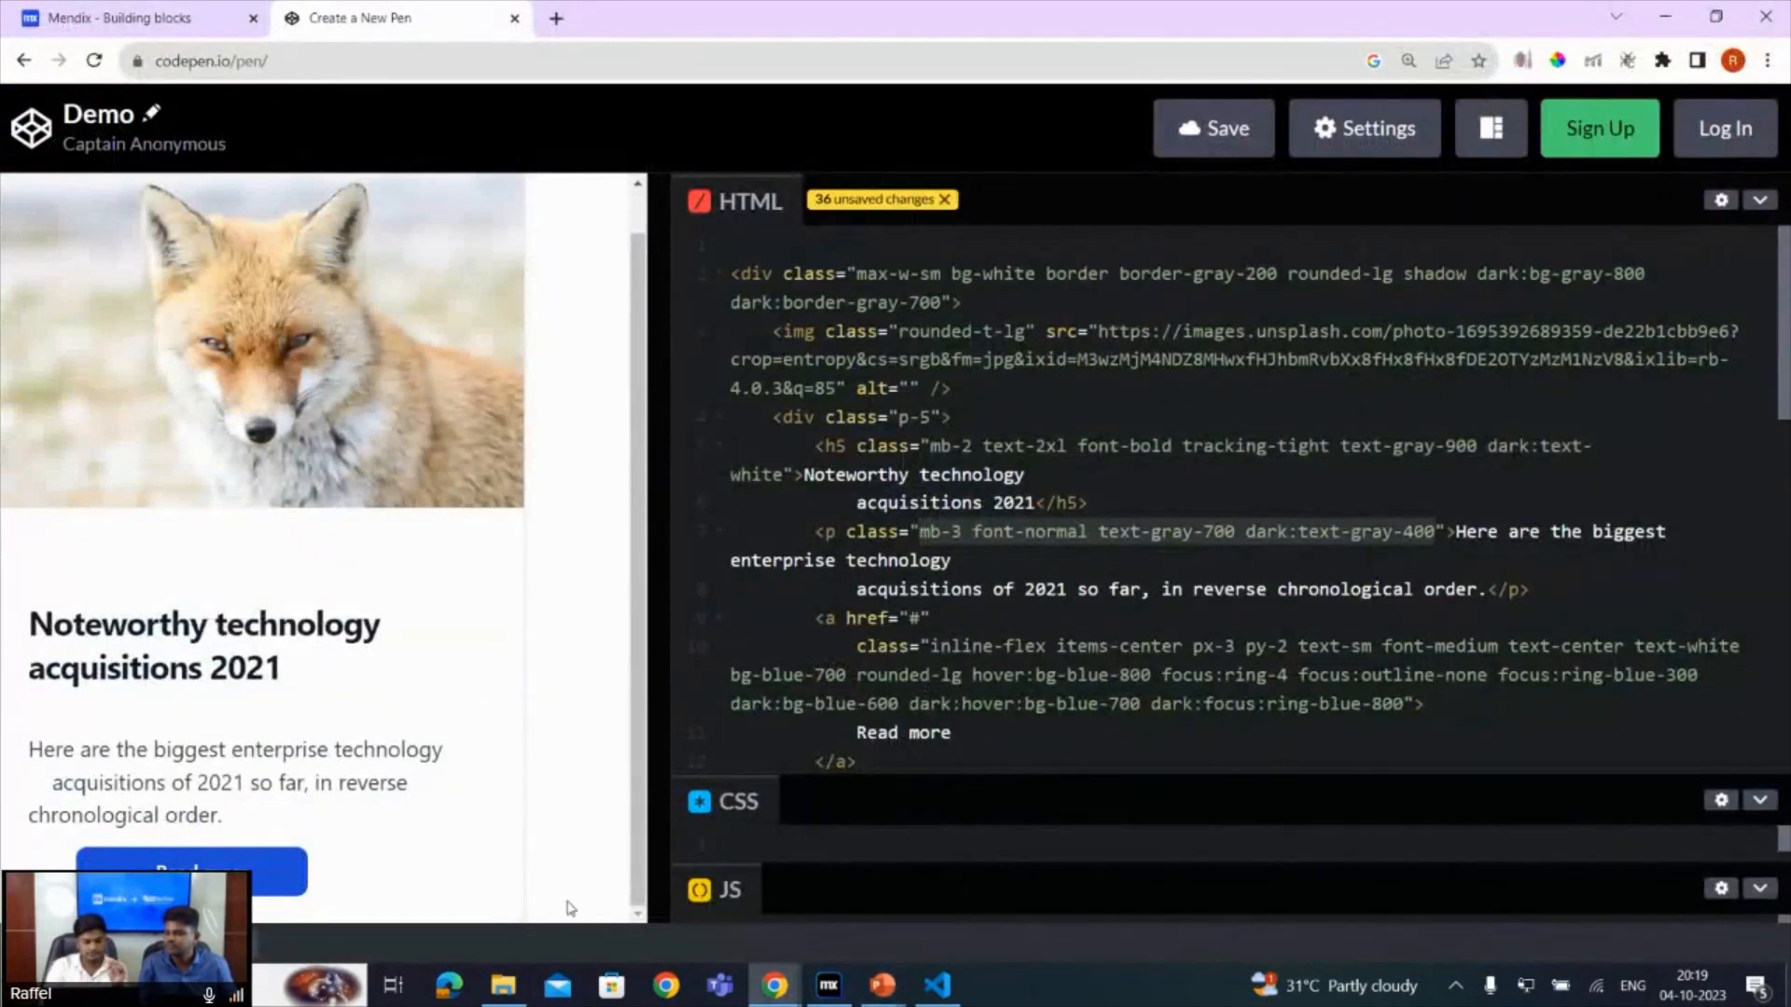
# - In Mendix Studio Pro, set the Technology Empowered paragraph's class to the copied "mb-3 font-normal text-gray-700 dark:text-gray-400"
pyautogui.click(827, 980)
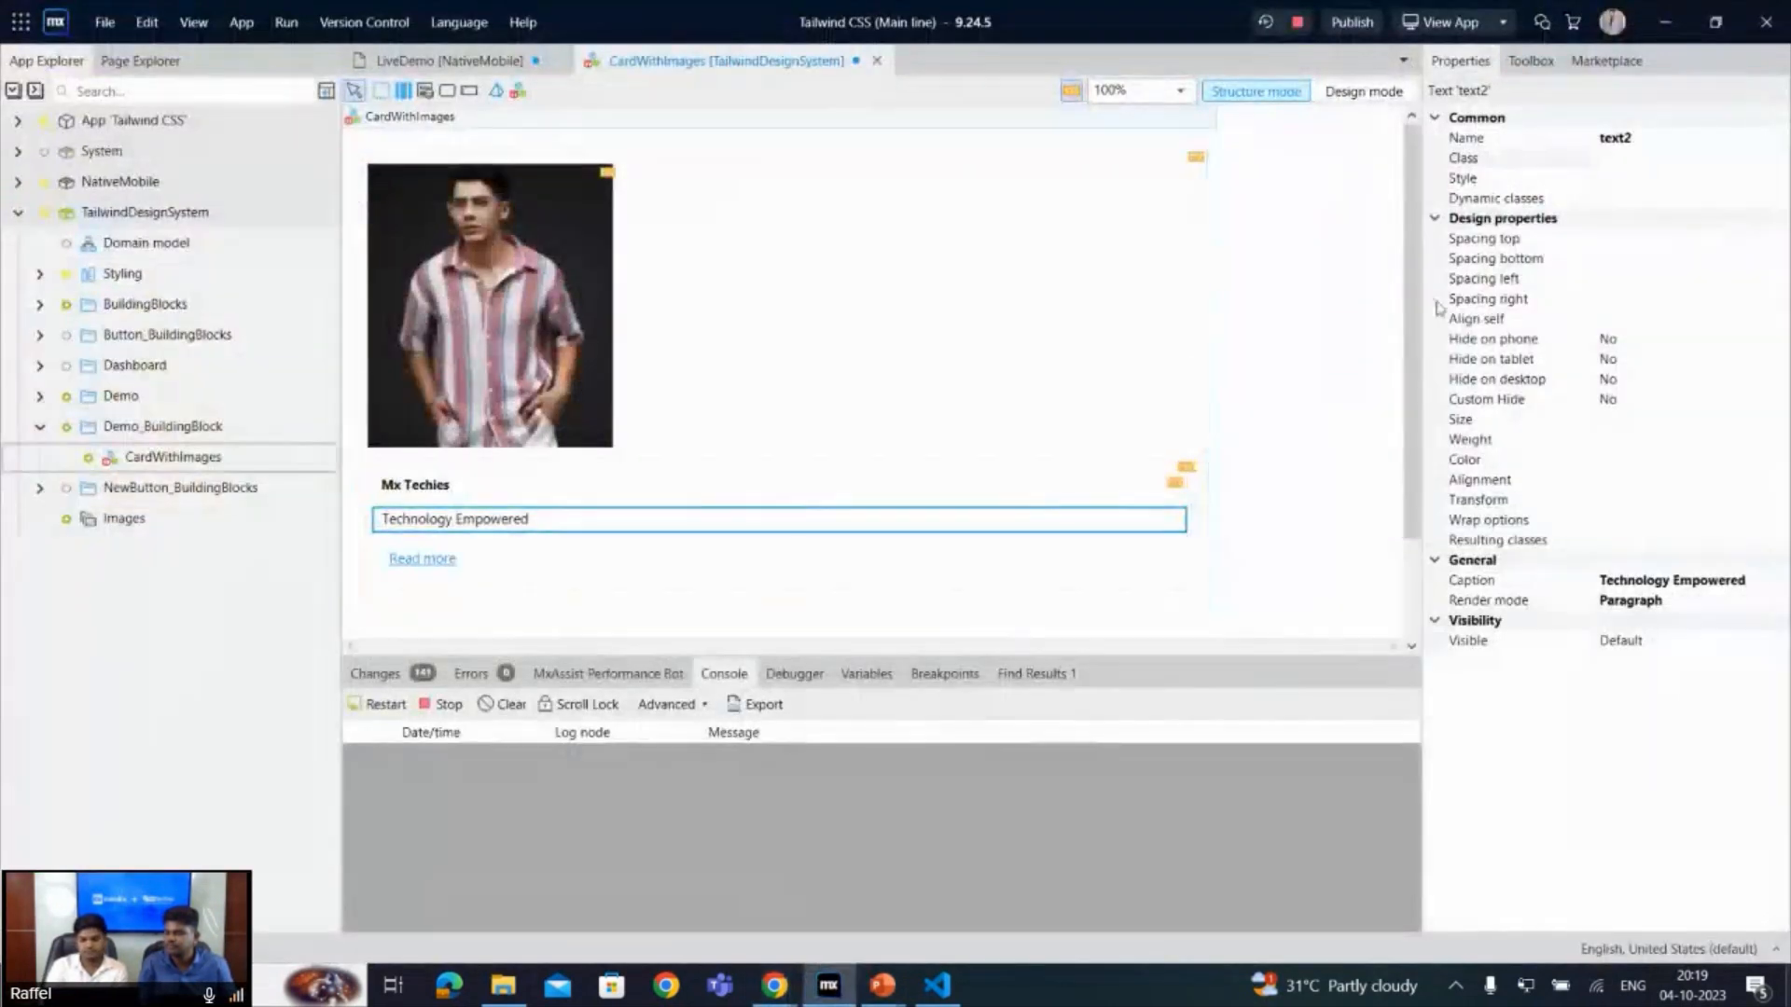
pyautogui.click(1621, 158)
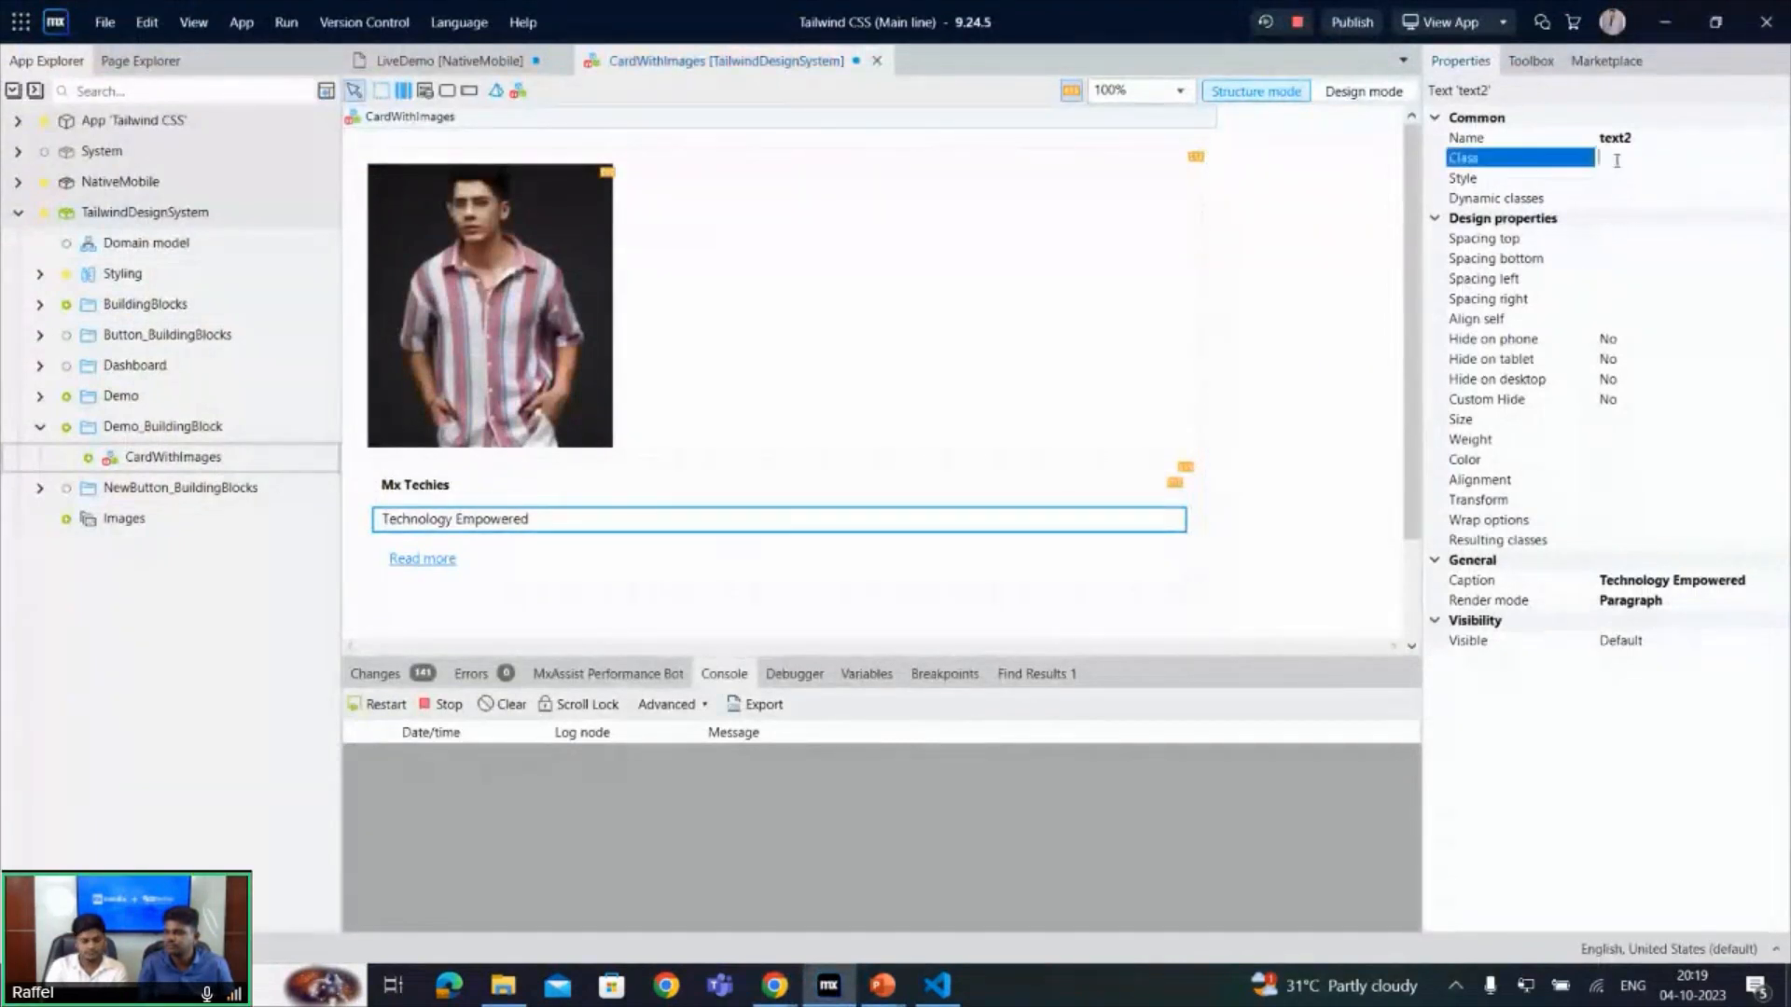
pyautogui.hotkey('ctrl', 'v')
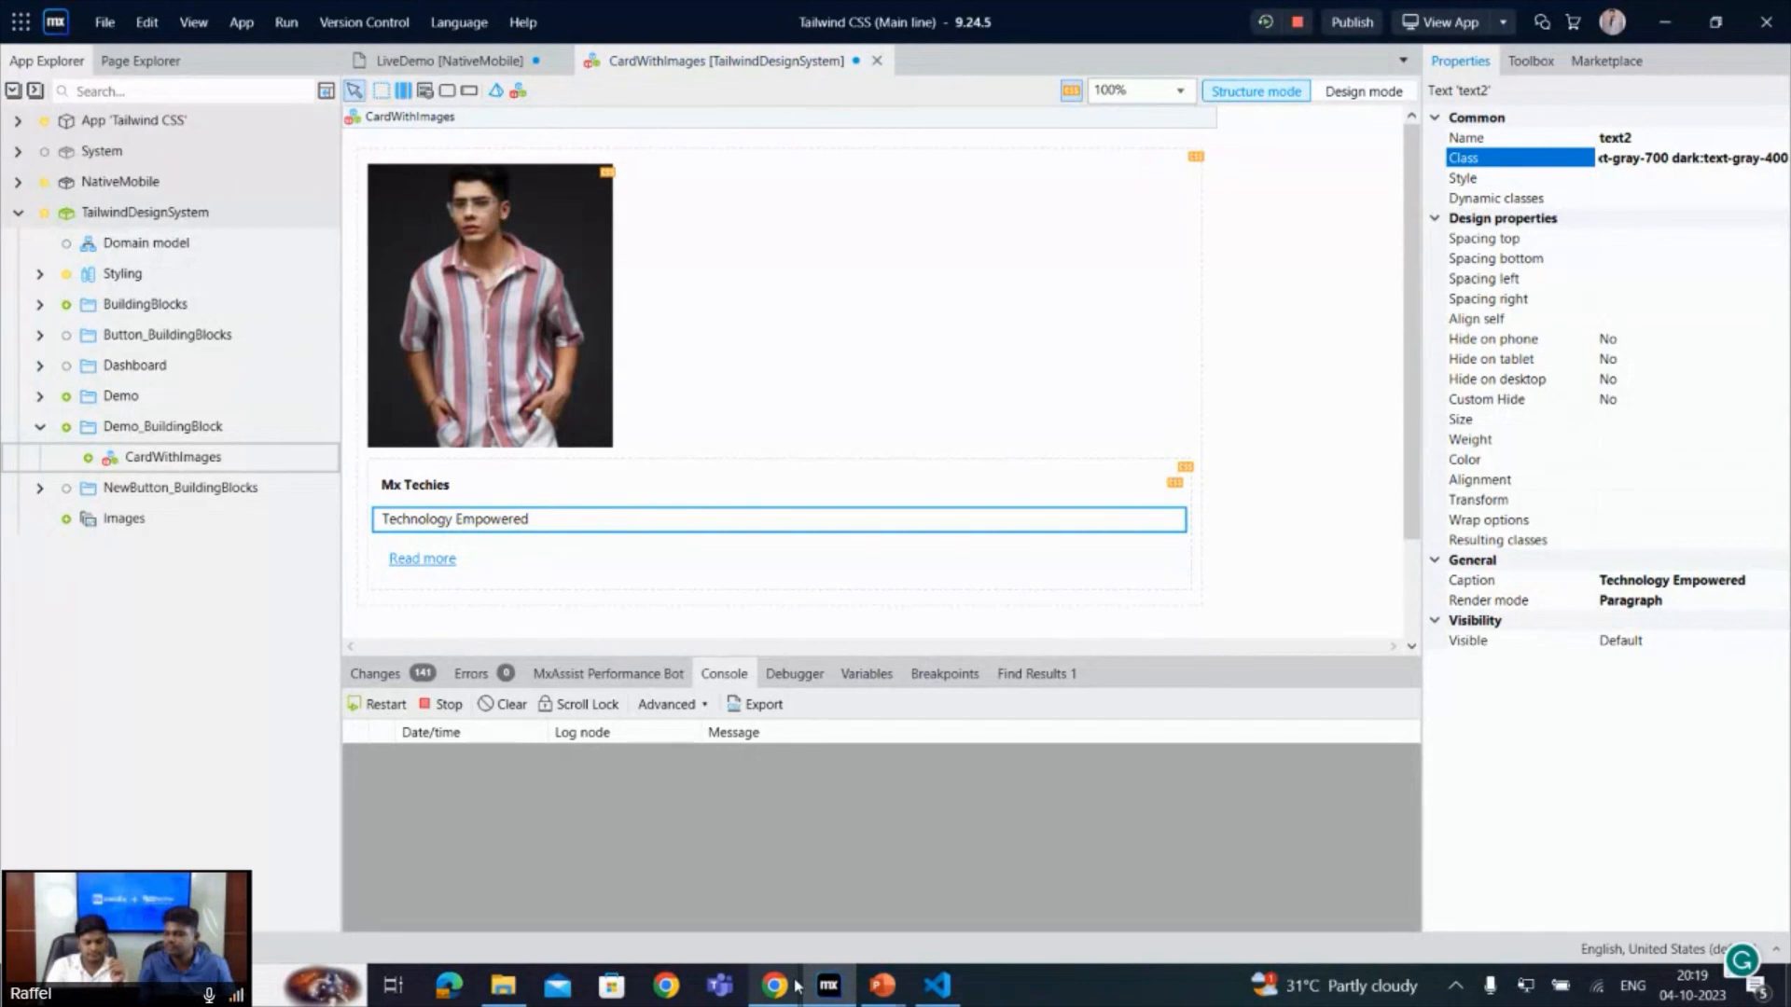
# - Switch to CodePen and select the Read more link's full class list, from "inline-flex" through "dark:focus:ring-blue-800", in the HTML
pyautogui.moveTo(795, 986)
pyautogui.click(583, 910)
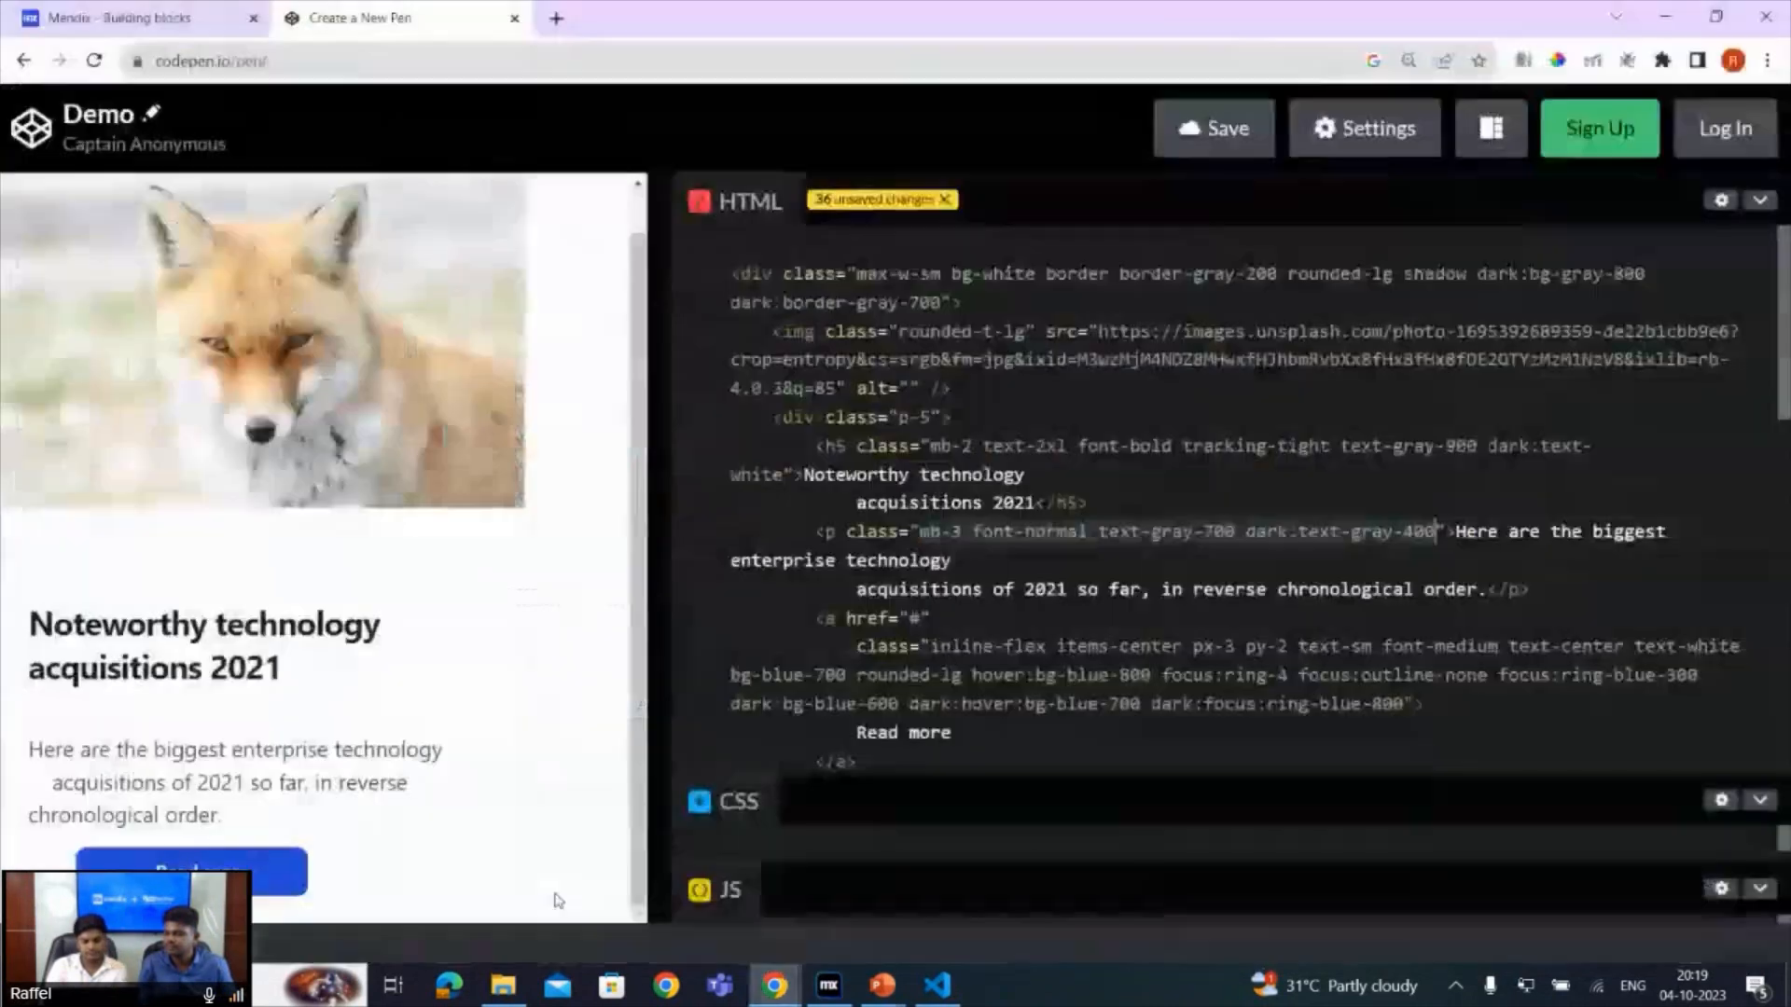
pyautogui.click(933, 644)
pyautogui.hotkey('shift', 'Down')
pyautogui.hotkey('shift', 'Down')
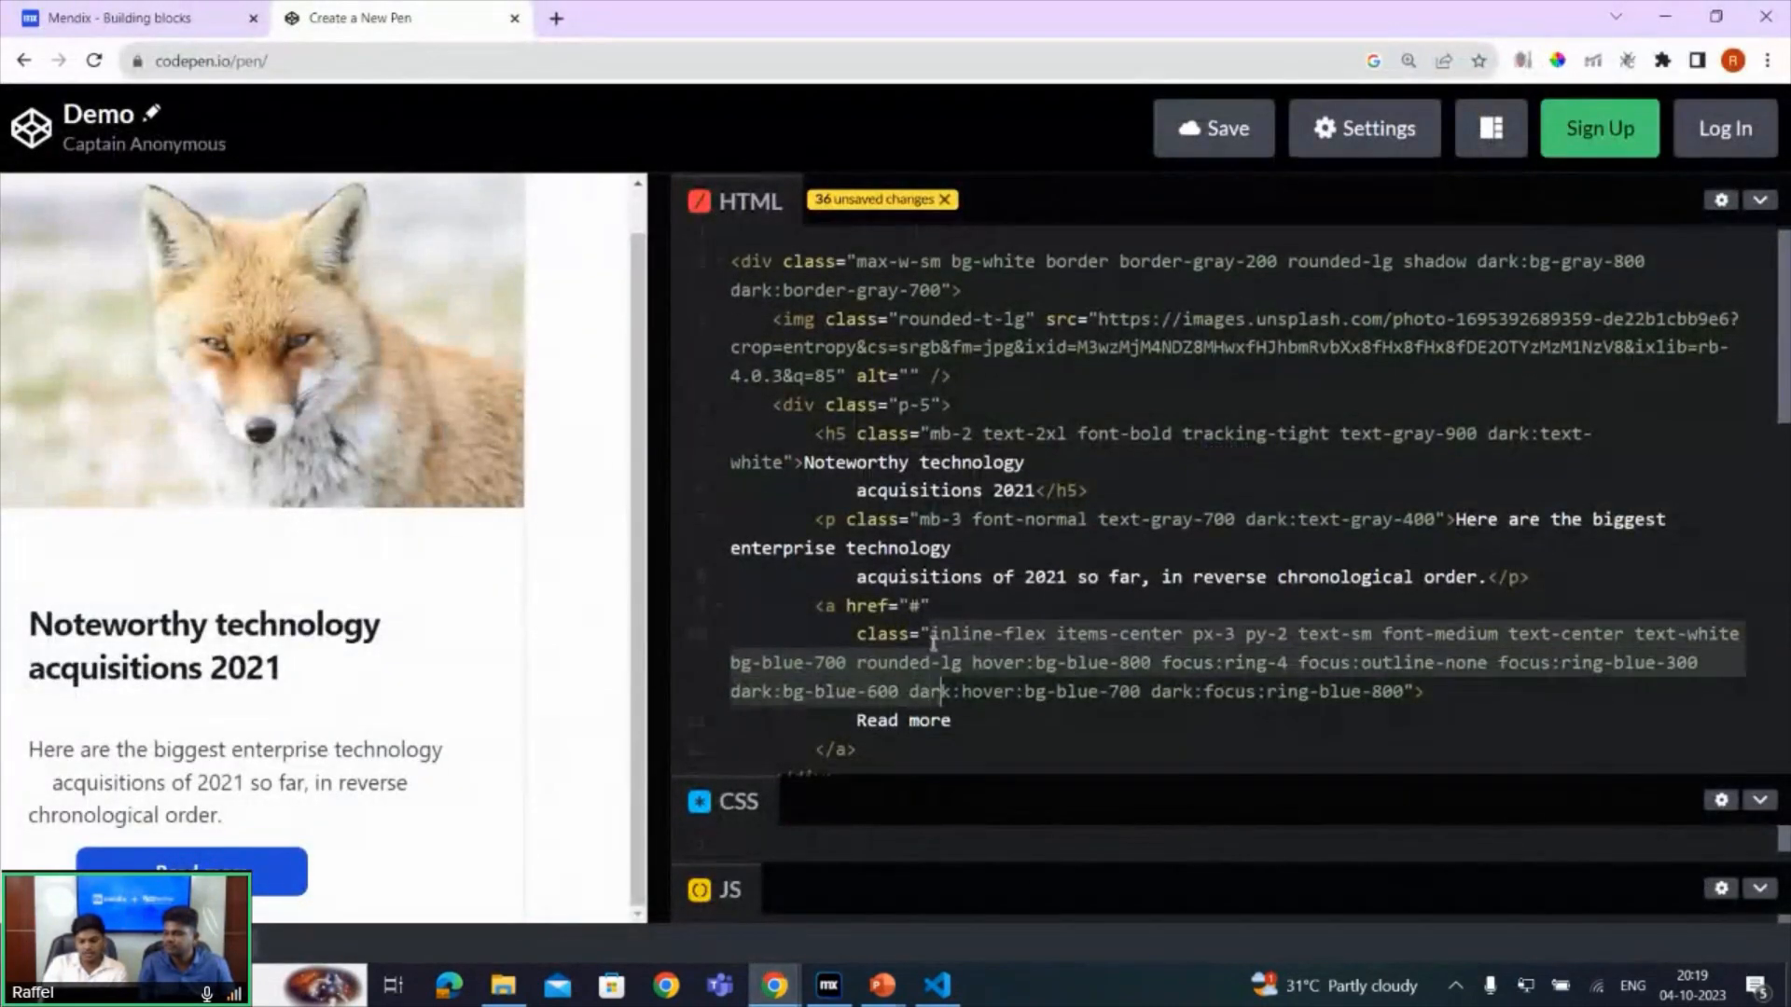
pyautogui.hotkey('shift', 'Right')
pyautogui.hotkey('shift', 'Right')
pyautogui.hotkey('shift', 'Right')
pyautogui.hotkey('shift', 'Right')
pyautogui.hotkey('shift', 'Right')
pyautogui.hotkey('shift', 'Right')
pyautogui.hotkey('shift', 'Right')
pyautogui.hotkey('shift', 'Right')
pyautogui.hotkey('shift', 'Right')
pyautogui.hotkey('shift', 'Right')
pyautogui.hotkey('shift', 'Right')
pyautogui.hotkey('shift', 'Right')
pyautogui.hotkey('shift', 'Right')
pyautogui.hotkey('shift', 'Right')
pyautogui.hotkey('shift', 'Right')
pyautogui.hotkey('shift', 'Right')
pyautogui.hotkey('shift', 'Right')
pyautogui.hotkey('shift', 'Right')
pyautogui.hotkey('shift', 'Right')
pyautogui.hotkey('shift', 'Right')
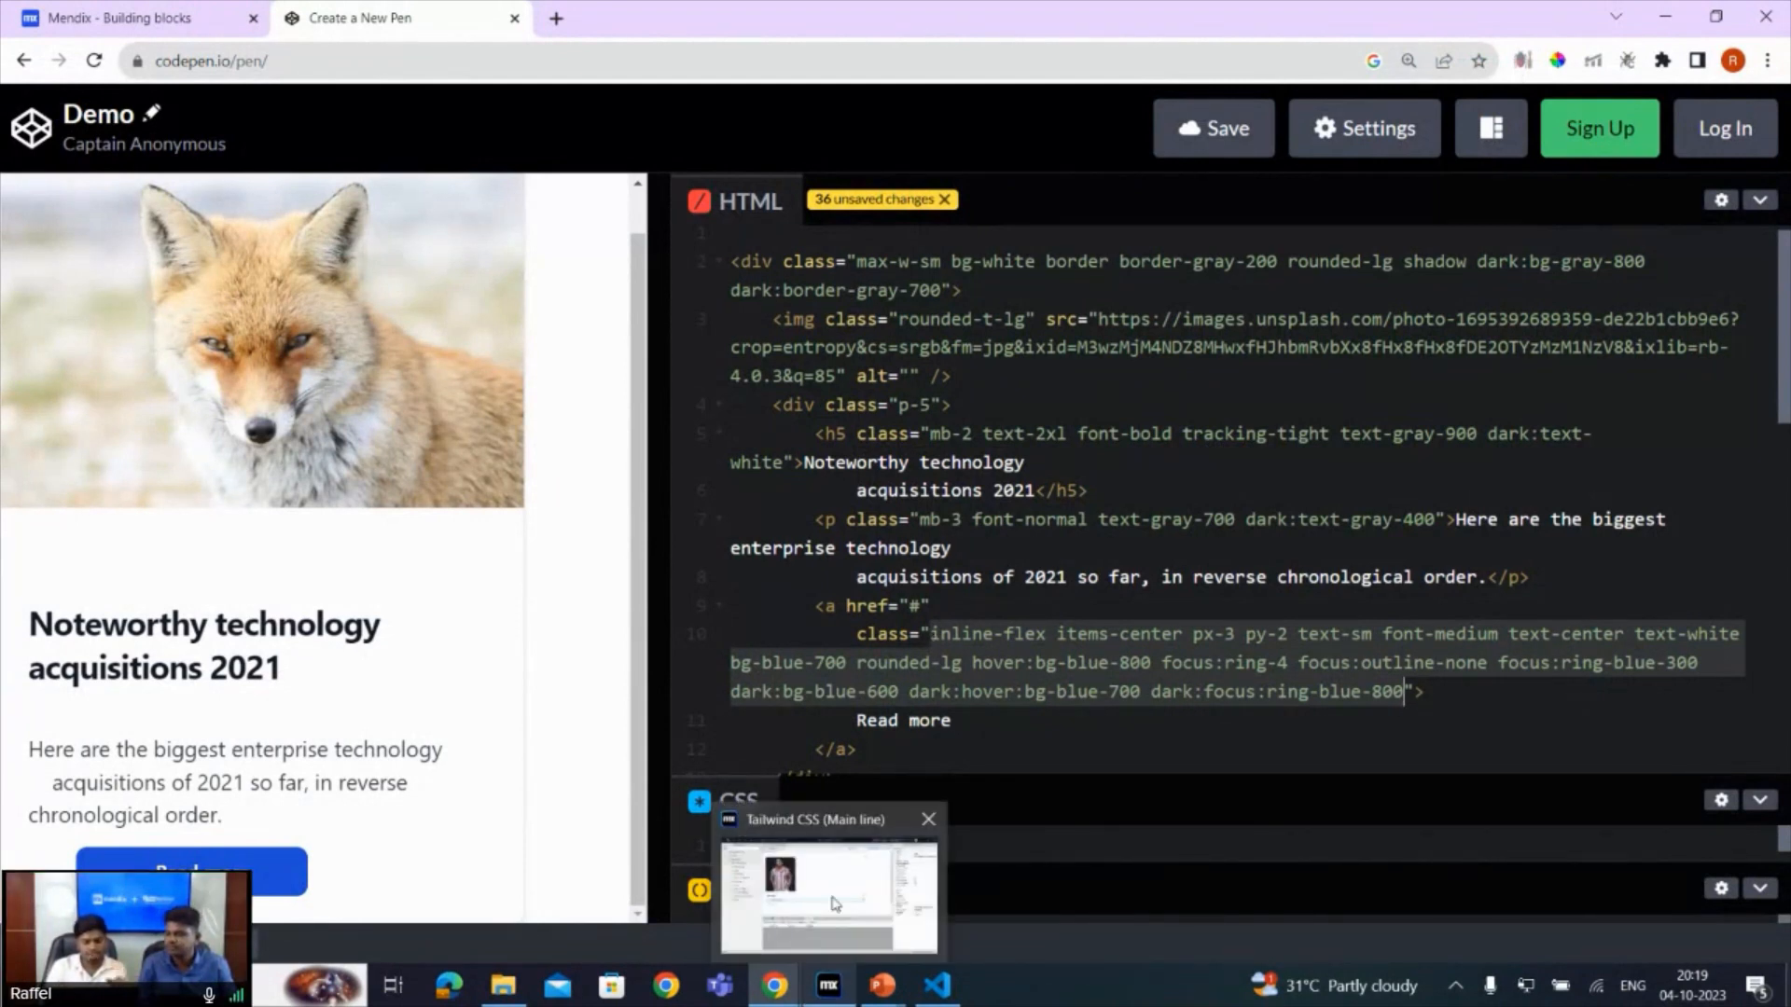
# - In Mendix Studio Pro, paste the clipboard's Tailwind classes into the Read more link button's class and save the CardWithImages building block
pyautogui.click(830, 985)
pyautogui.click(390, 558)
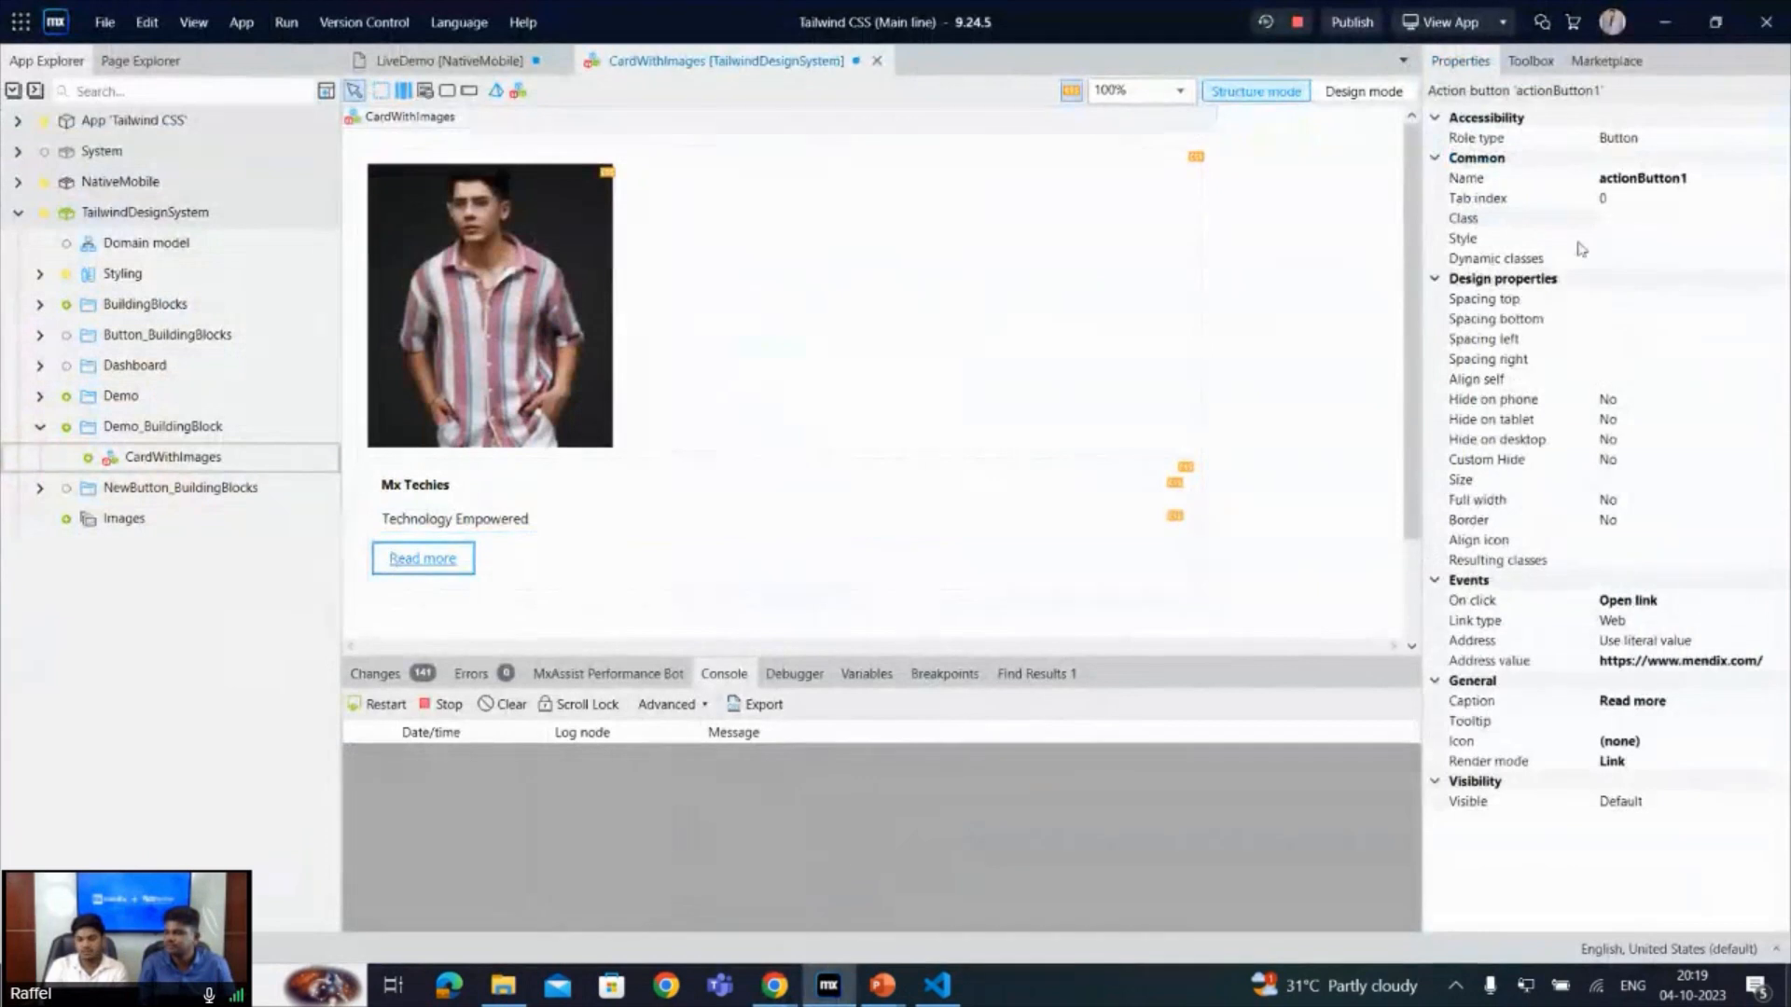
pyautogui.click(1639, 220)
pyautogui.hotkey('ctrl', 'v')
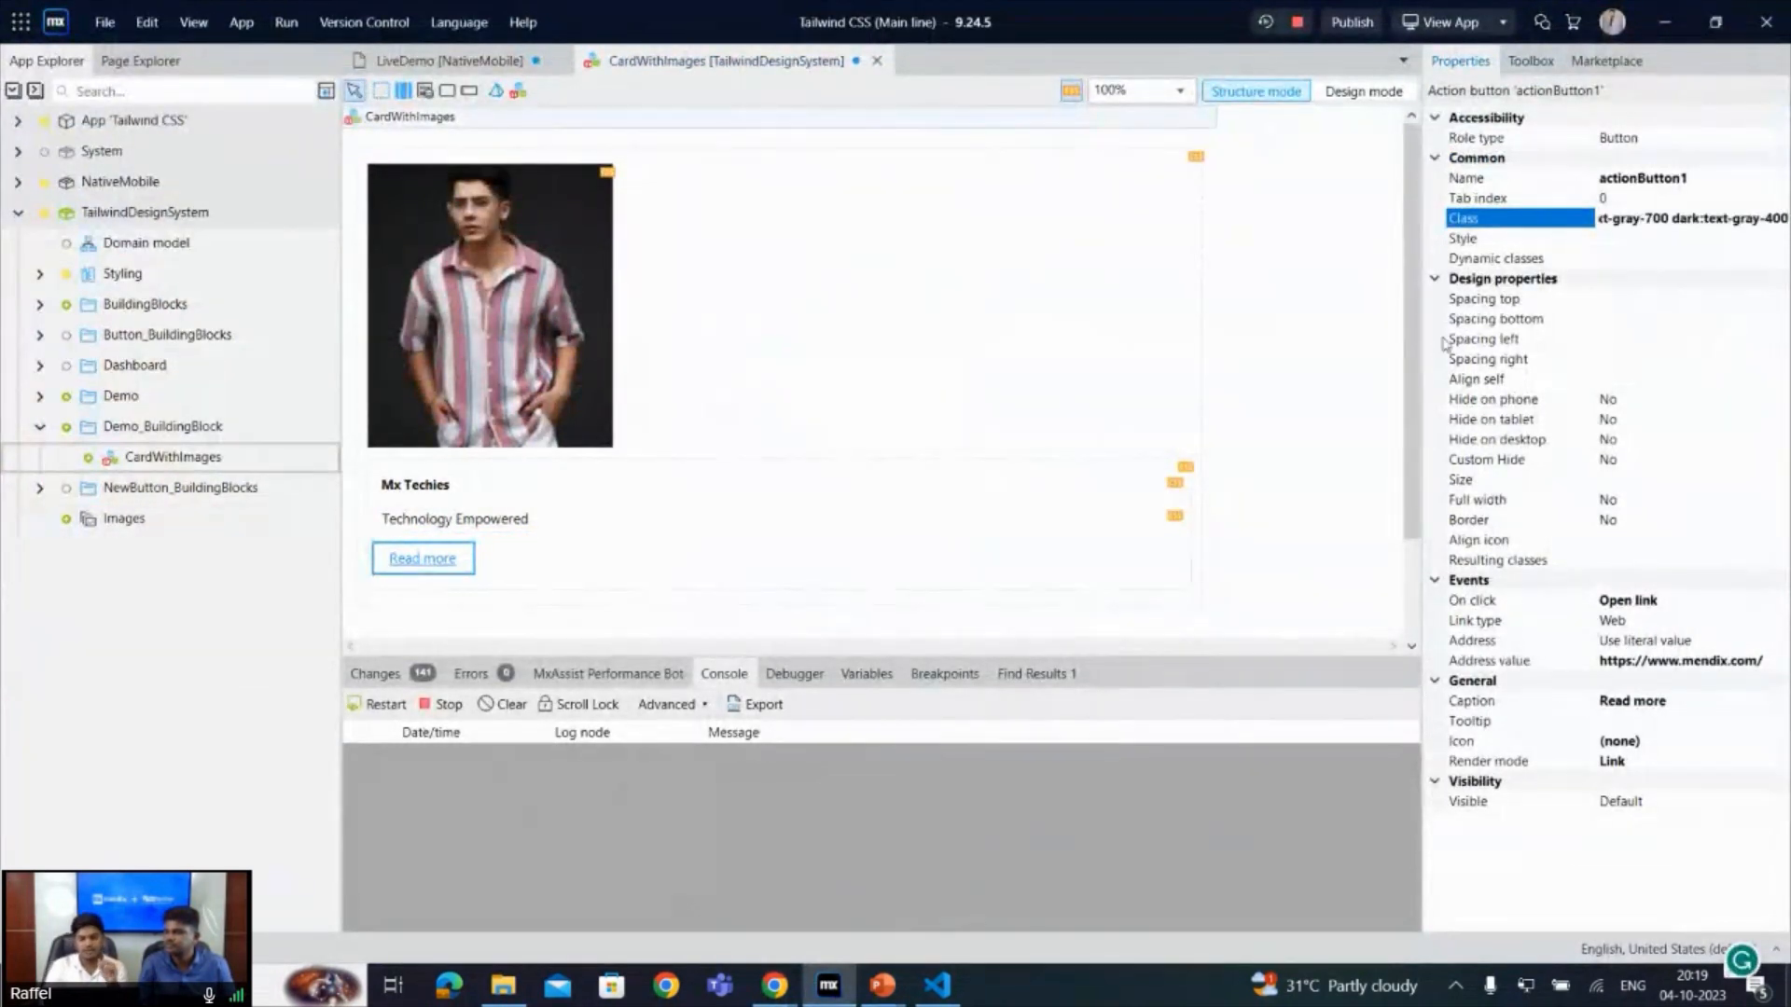
pyautogui.click(1328, 356)
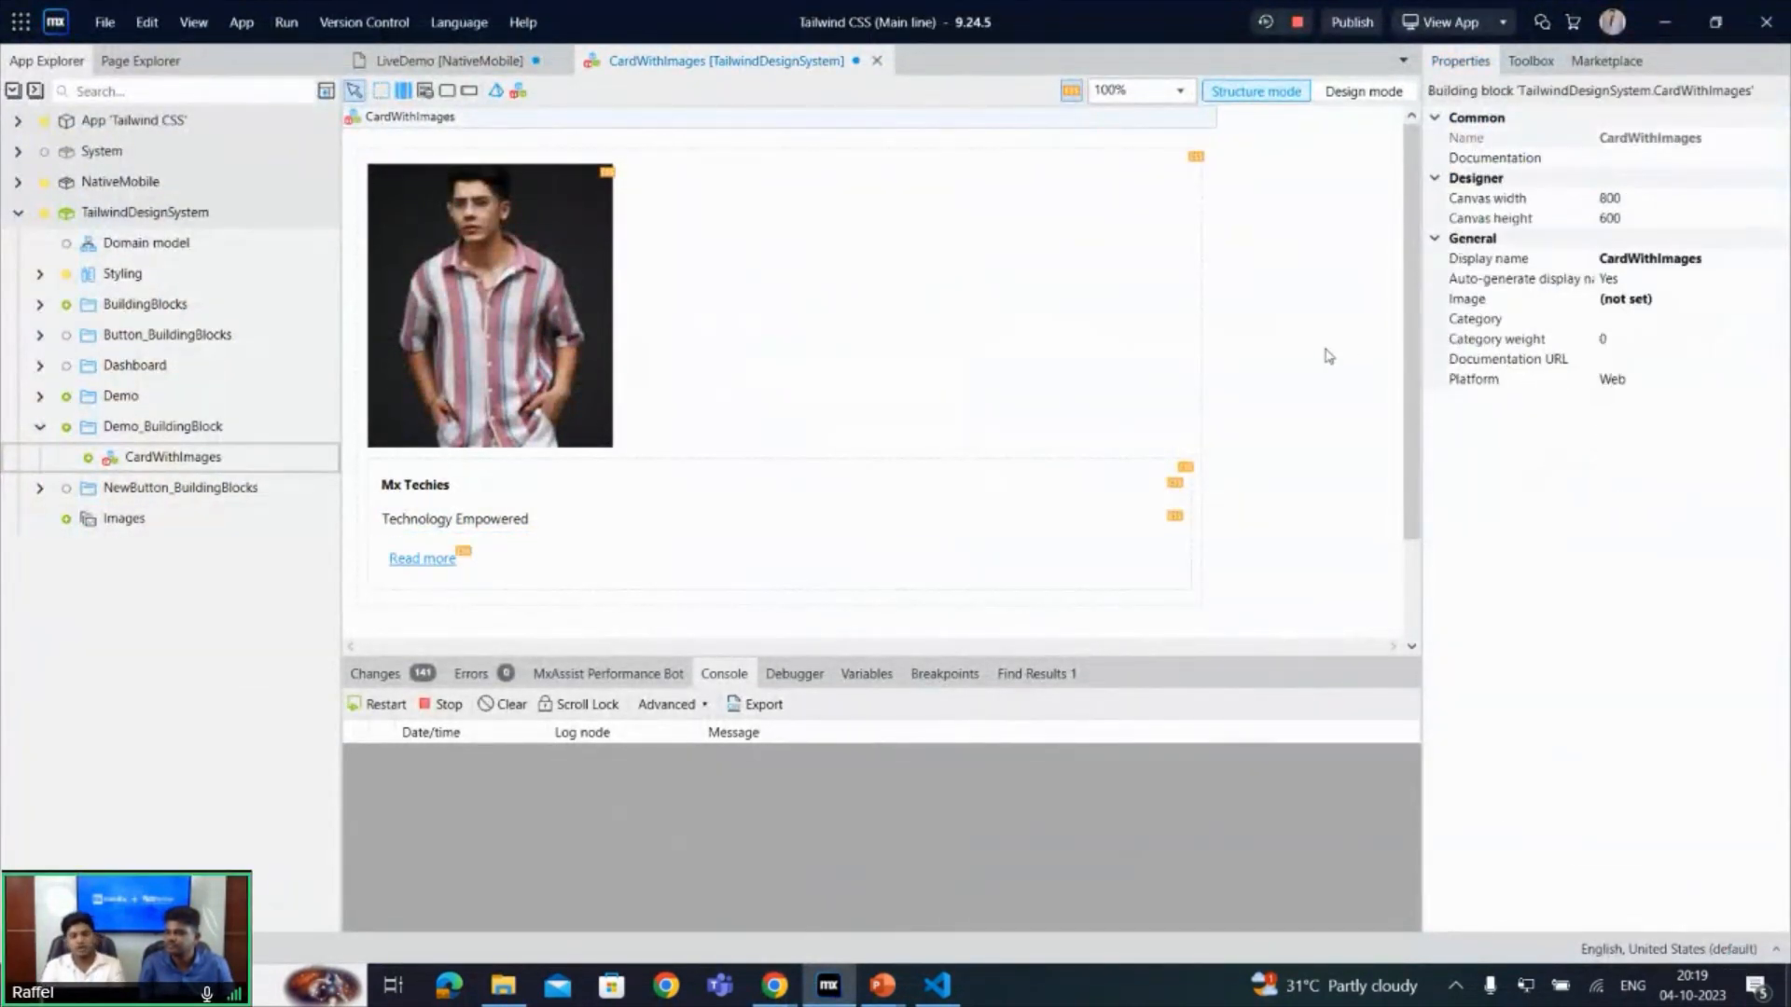
pyautogui.hotkey('ctrl', 's')
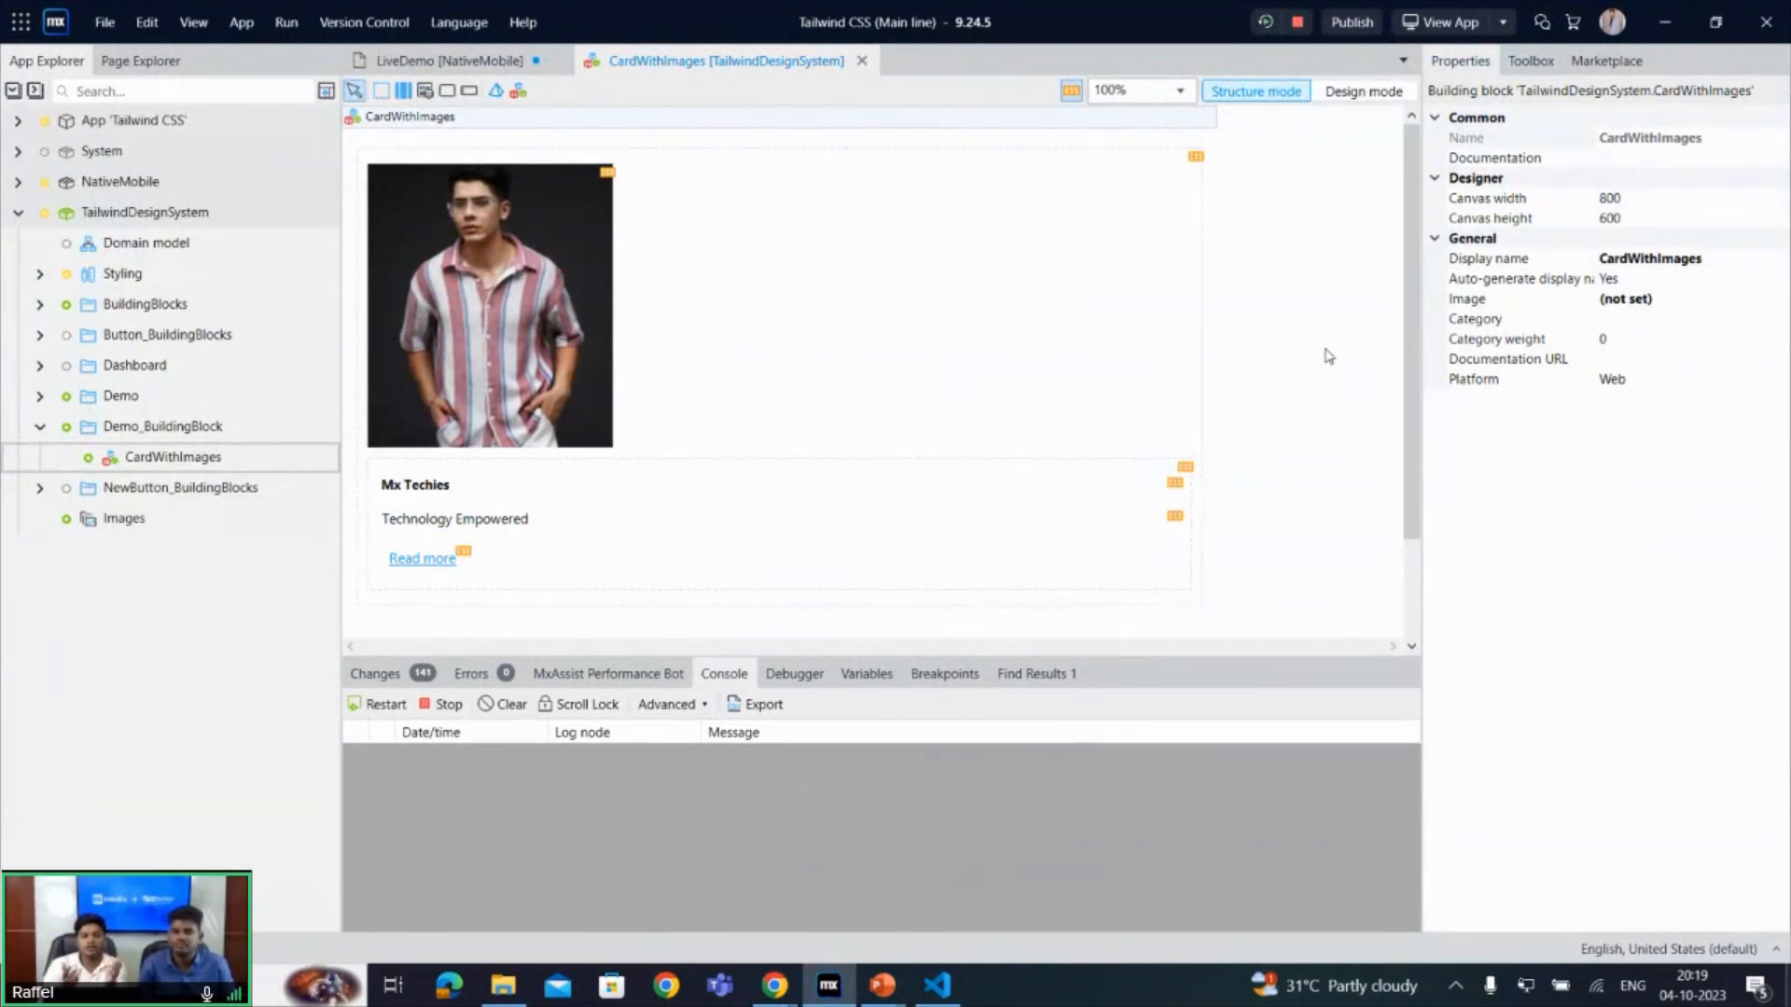
# - On the LiveDemo page, insert the CardWithImage building block into the first column under the Card With Image heading and save the page
pyautogui.click(392, 64)
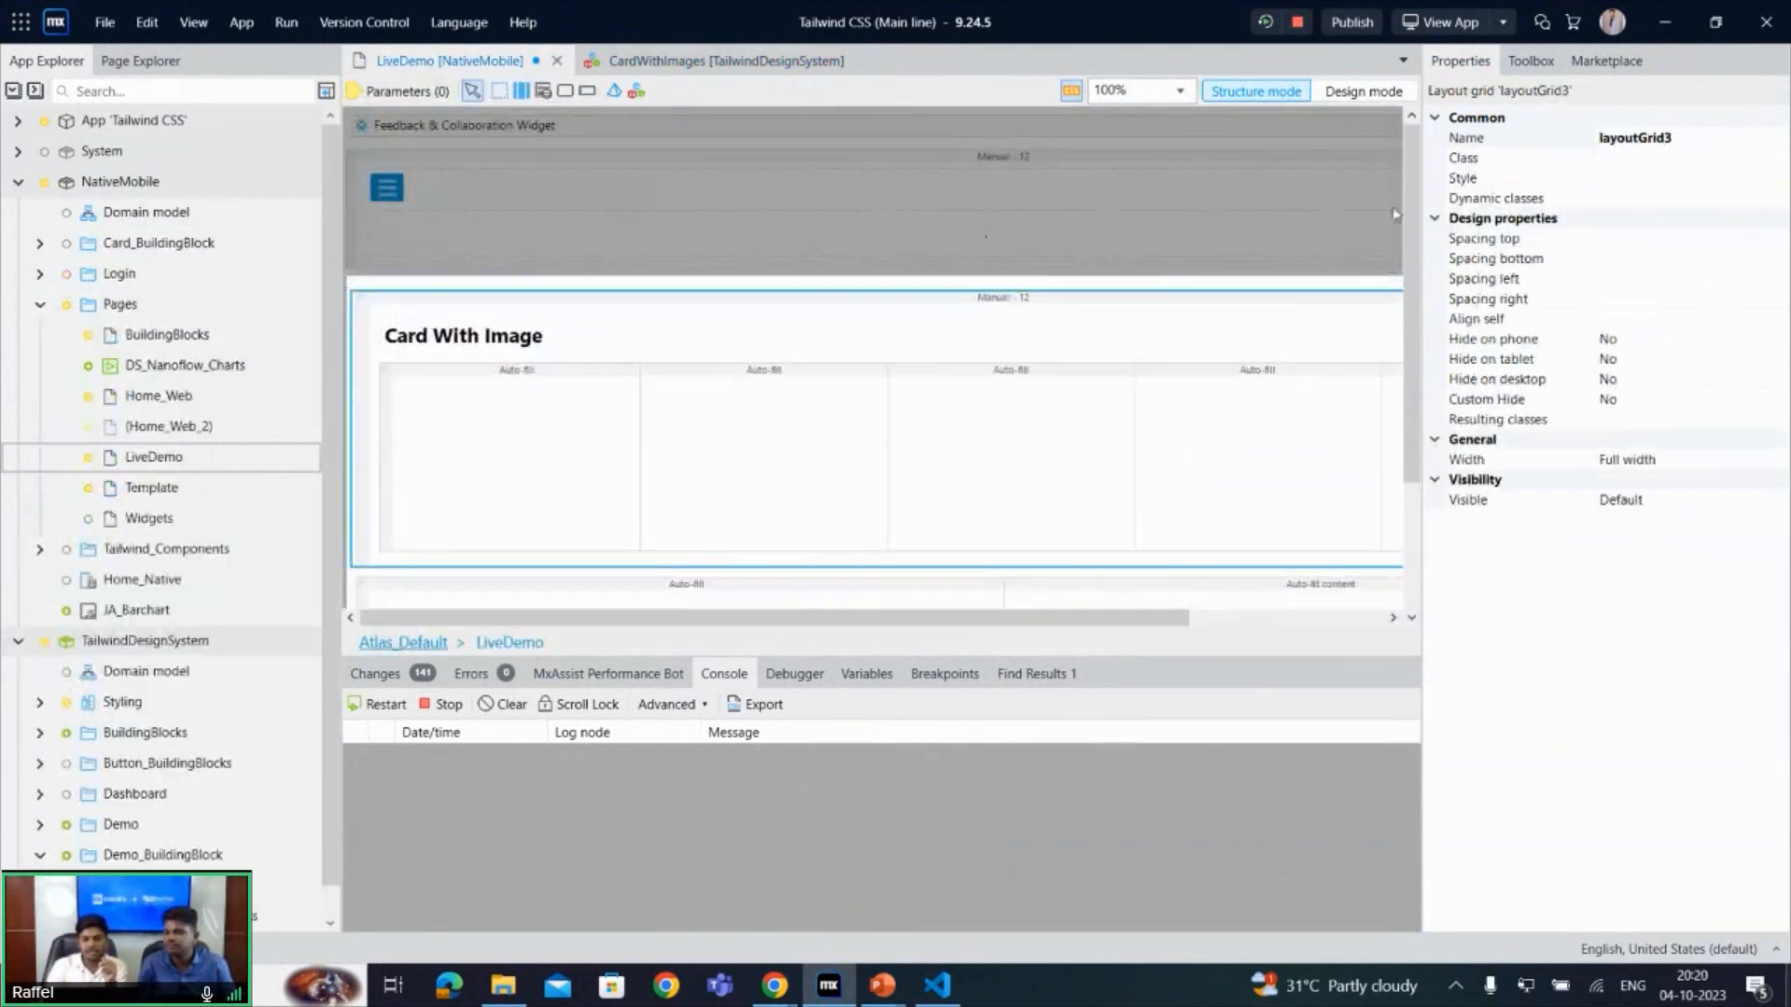
pyautogui.moveTo(1407, 220); pyautogui.dragTo(1413, 320)
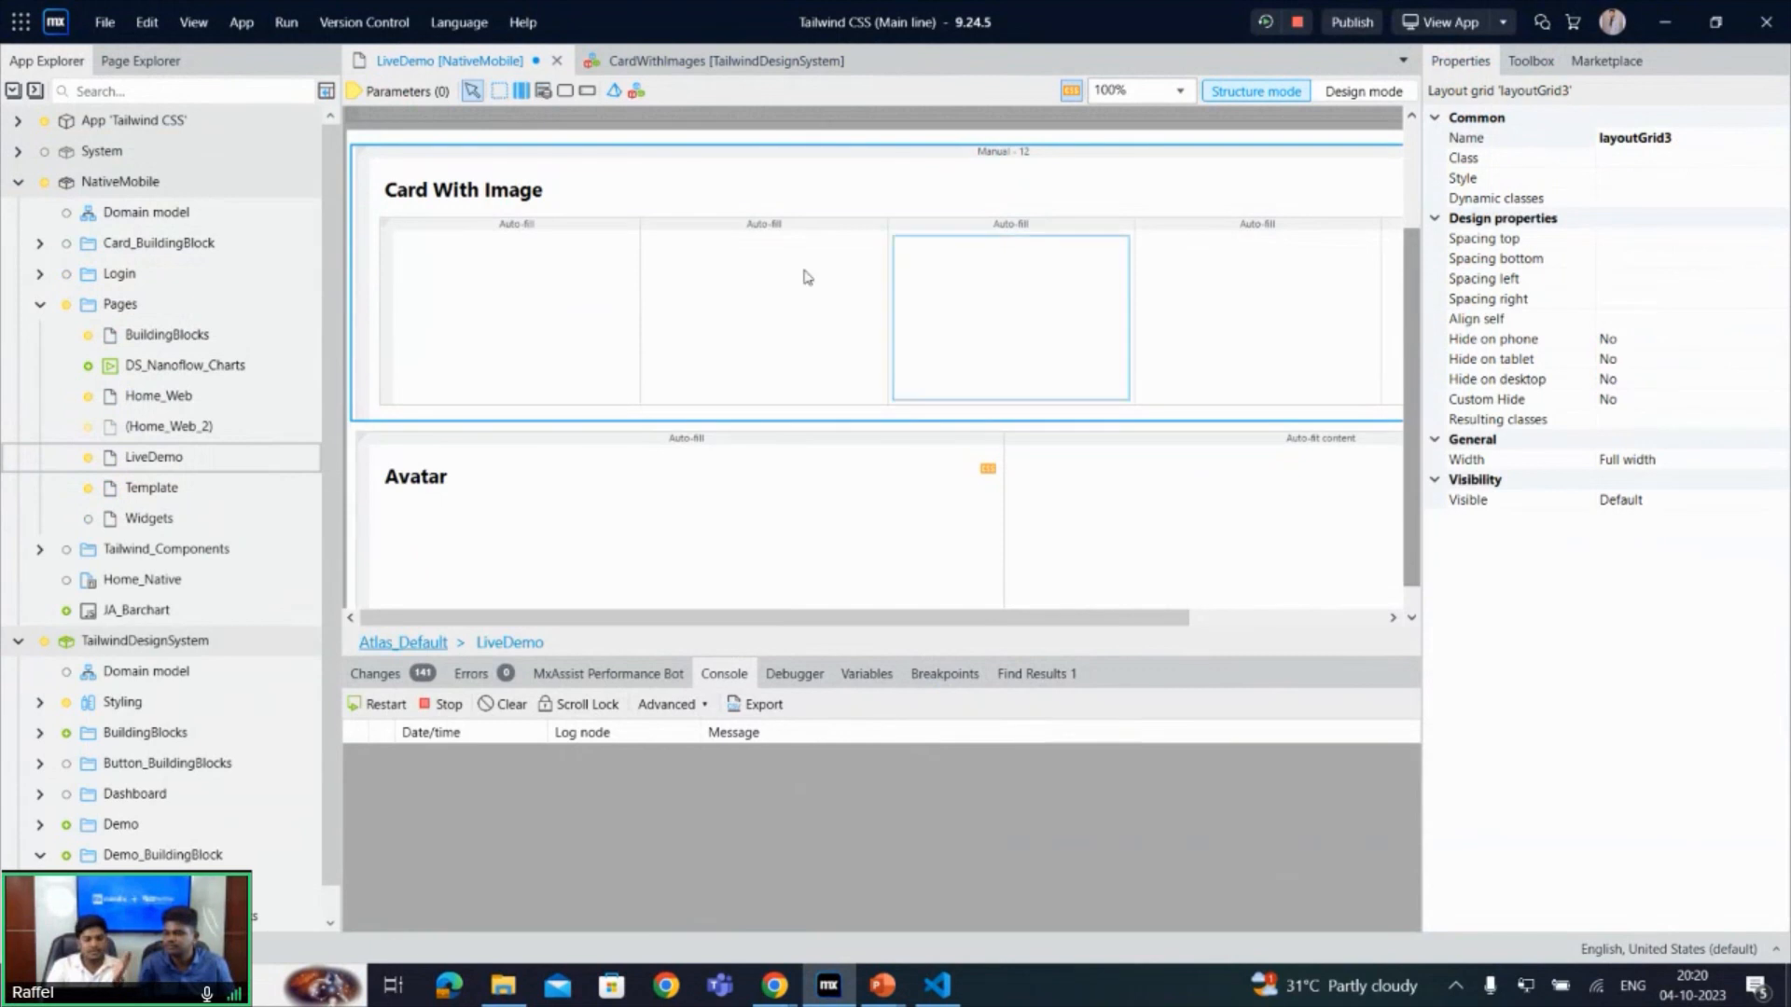
pyautogui.click(605, 265)
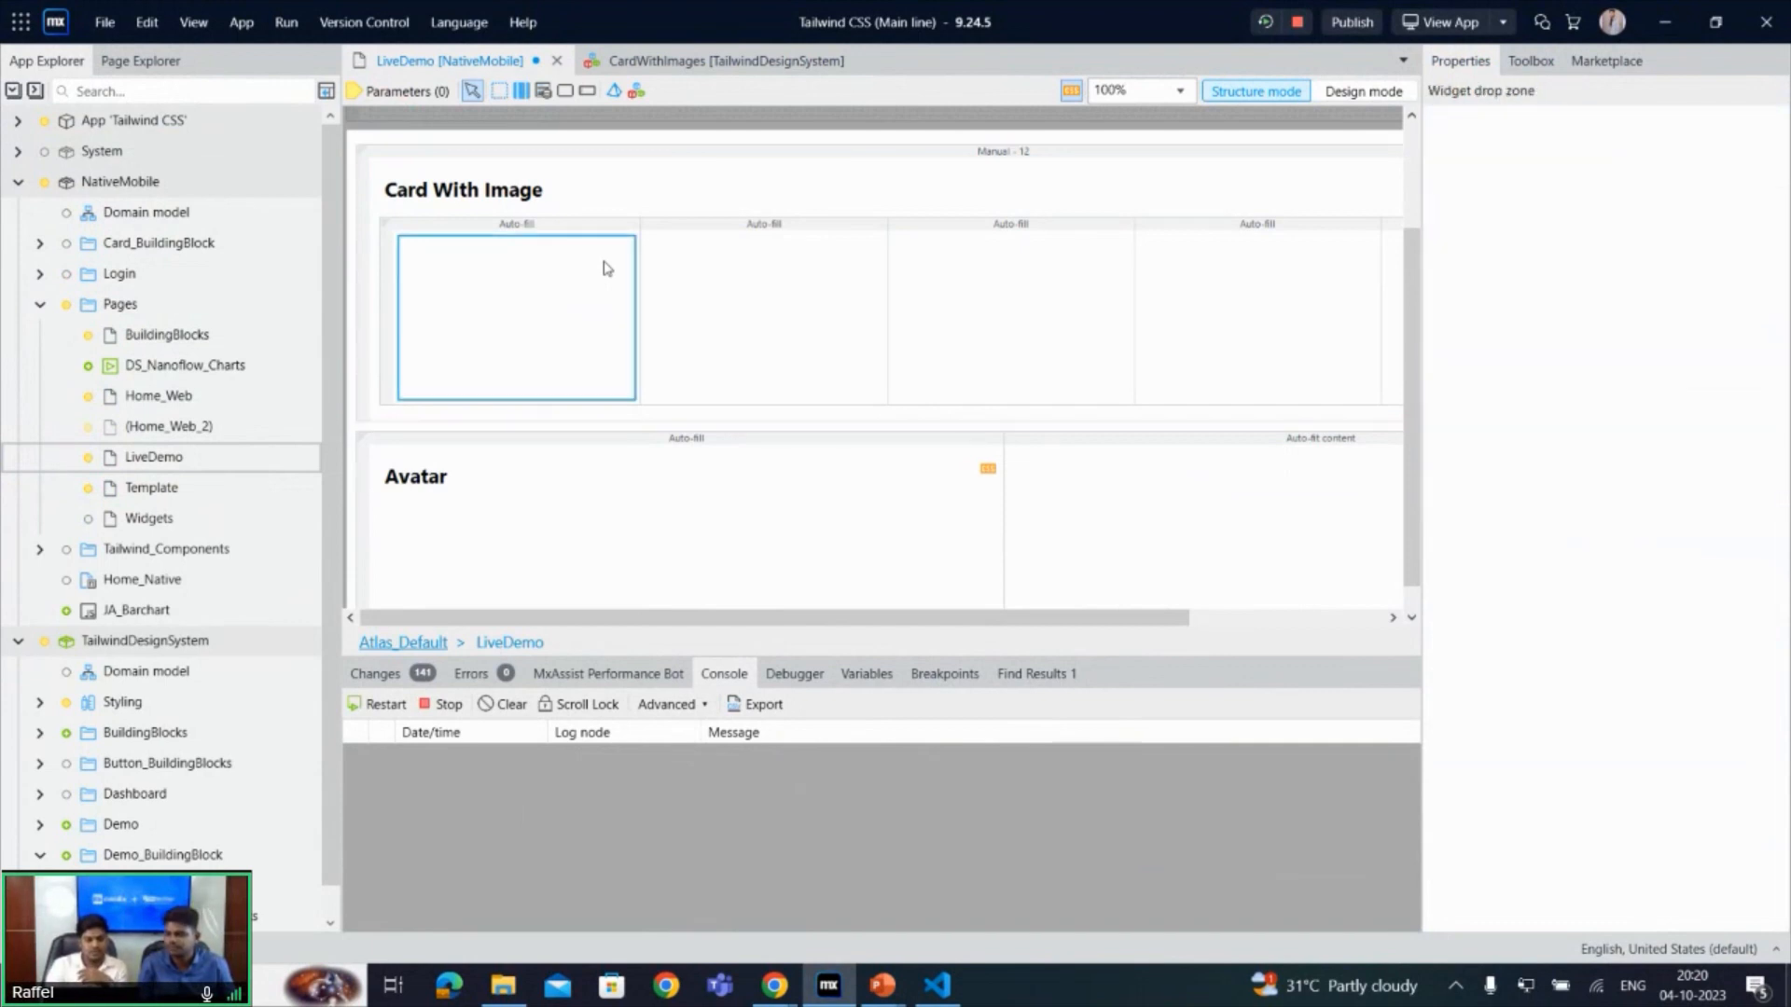
pyautogui.rightClick(605, 265)
pyautogui.click(686, 303)
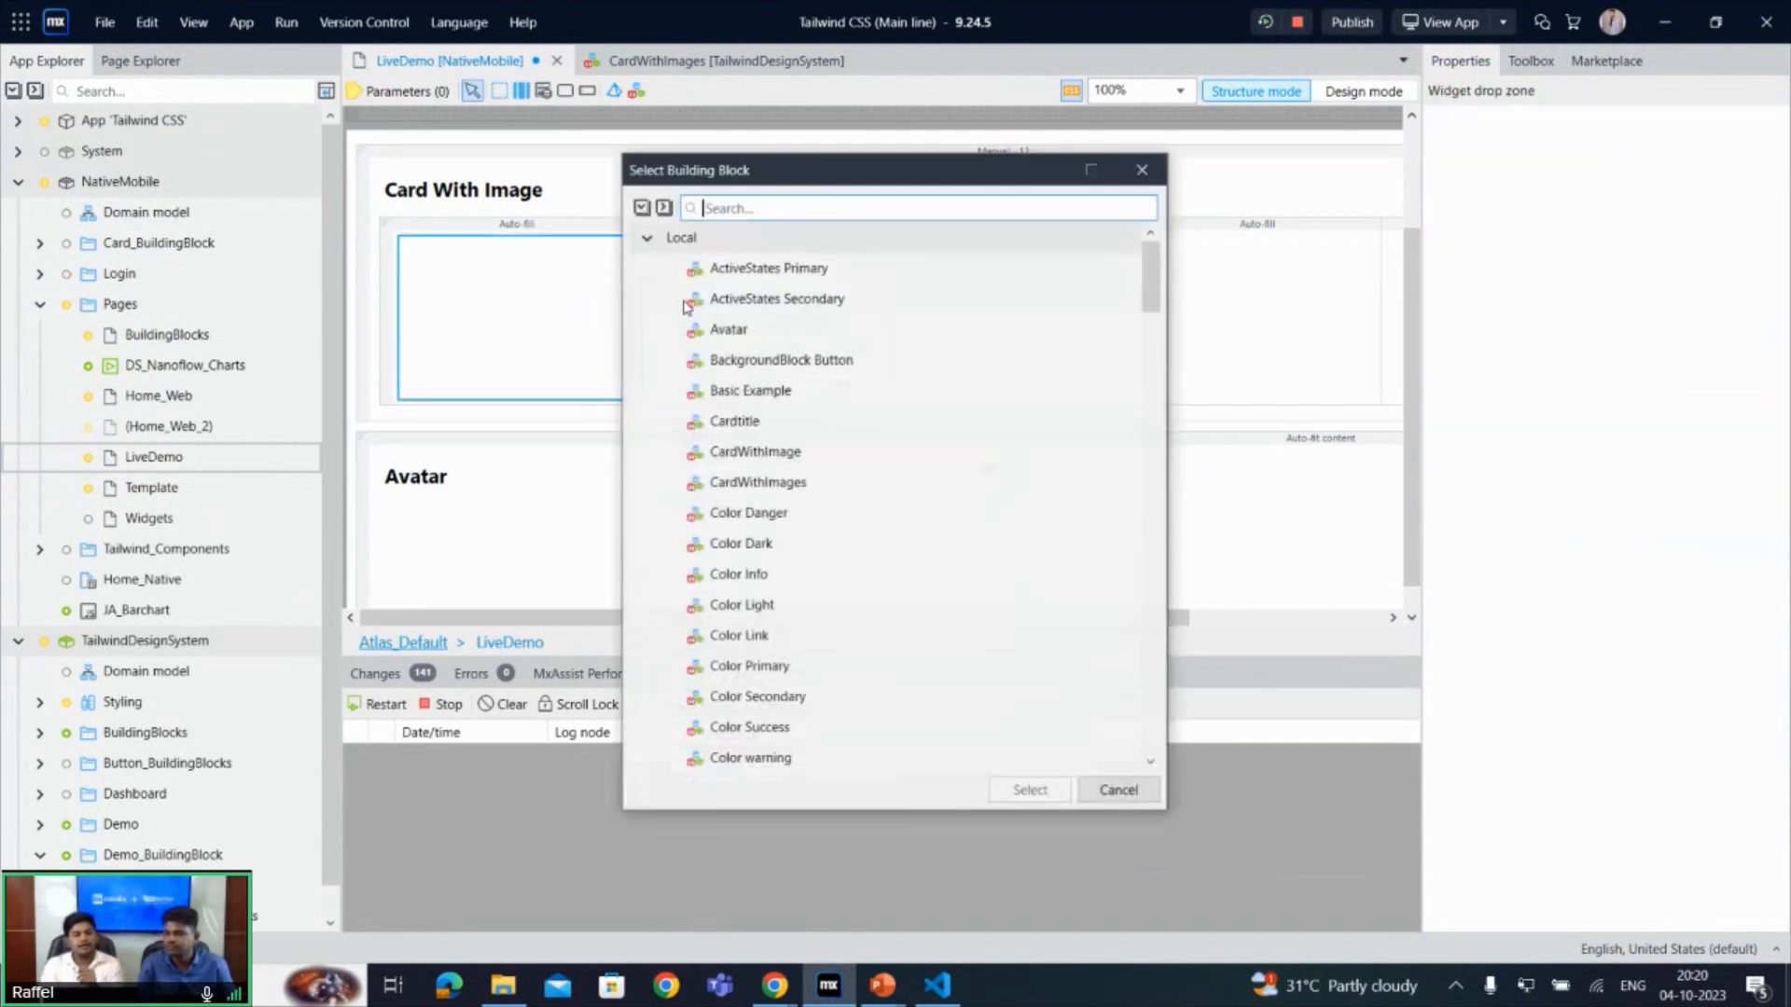
pyautogui.write('Ca')
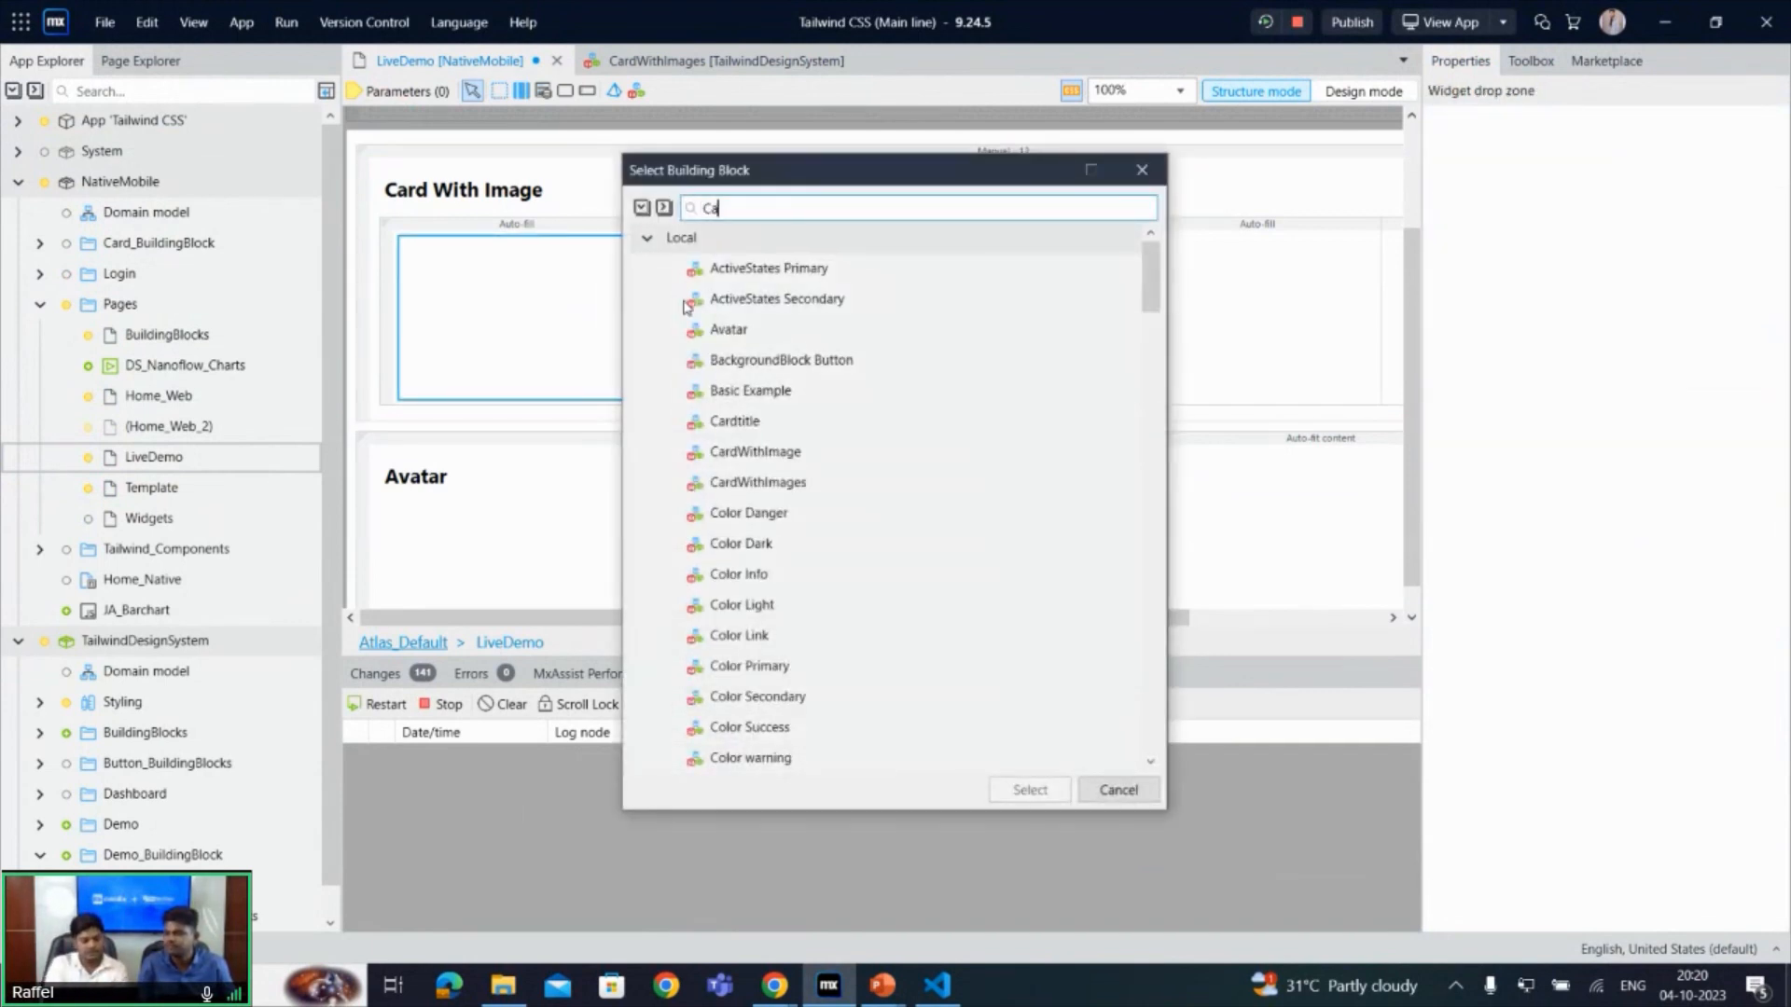
pyautogui.write('rd')
pyautogui.press('Down')
pyautogui.press('Down')
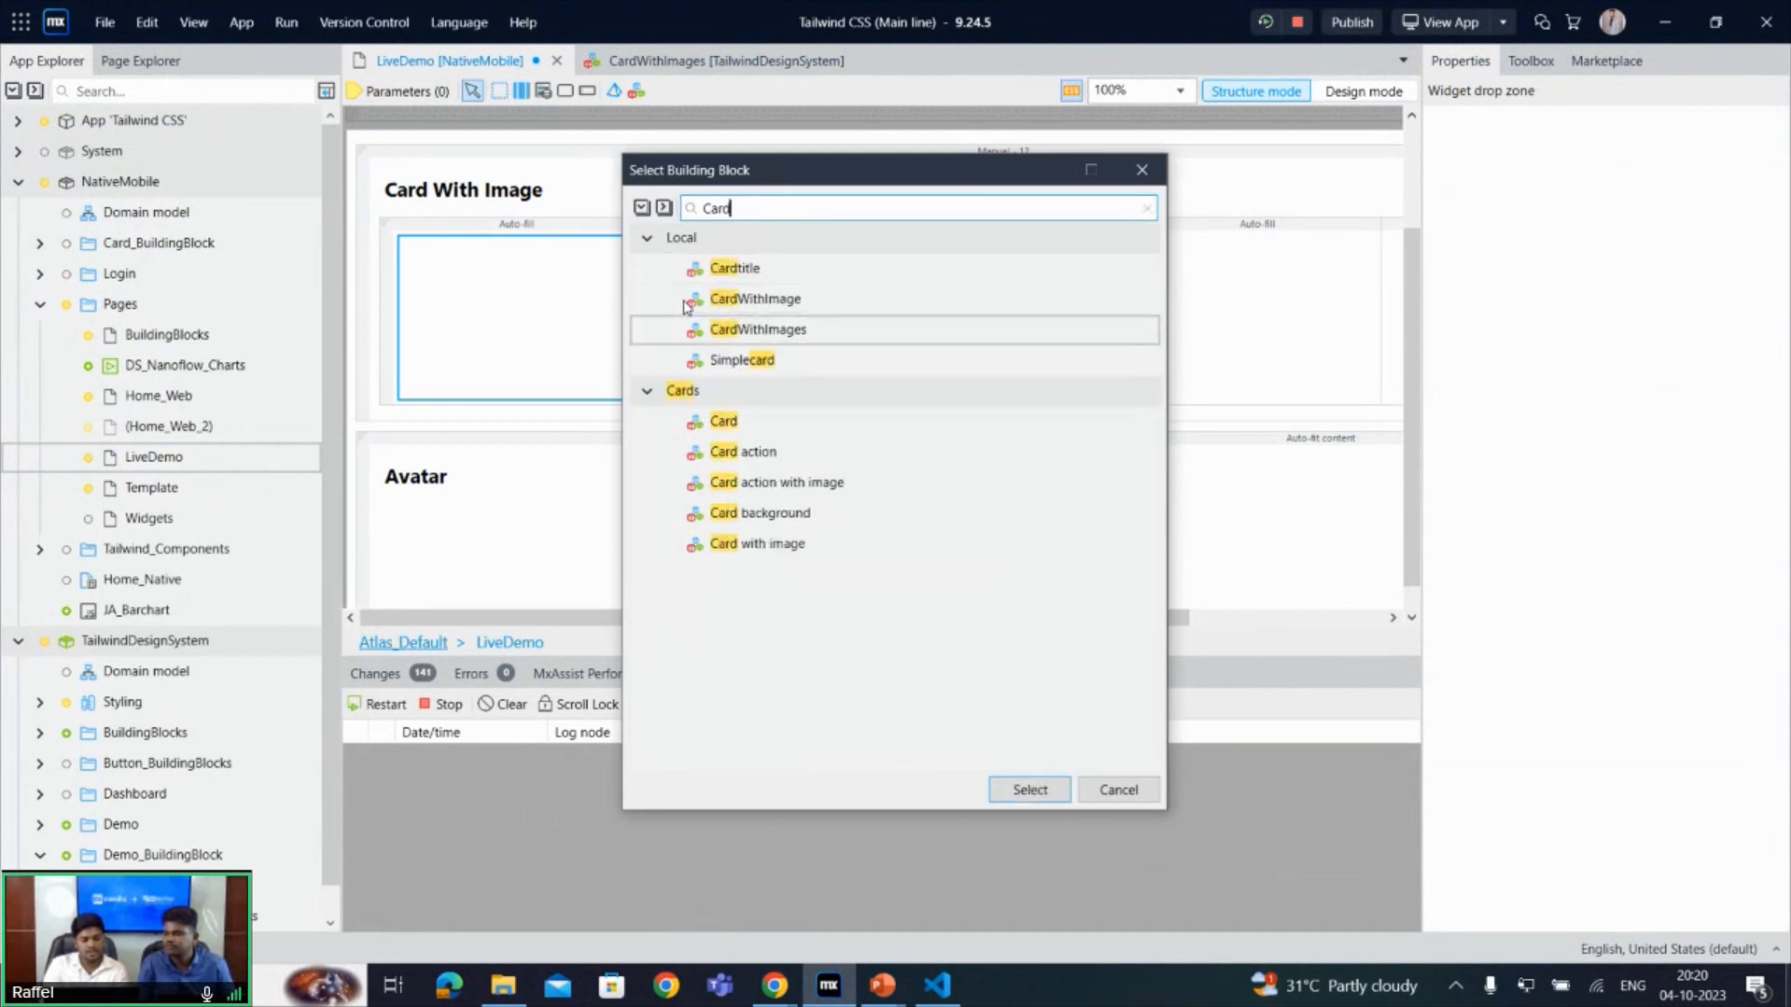
pyautogui.press('Up')
pyautogui.press('Return')
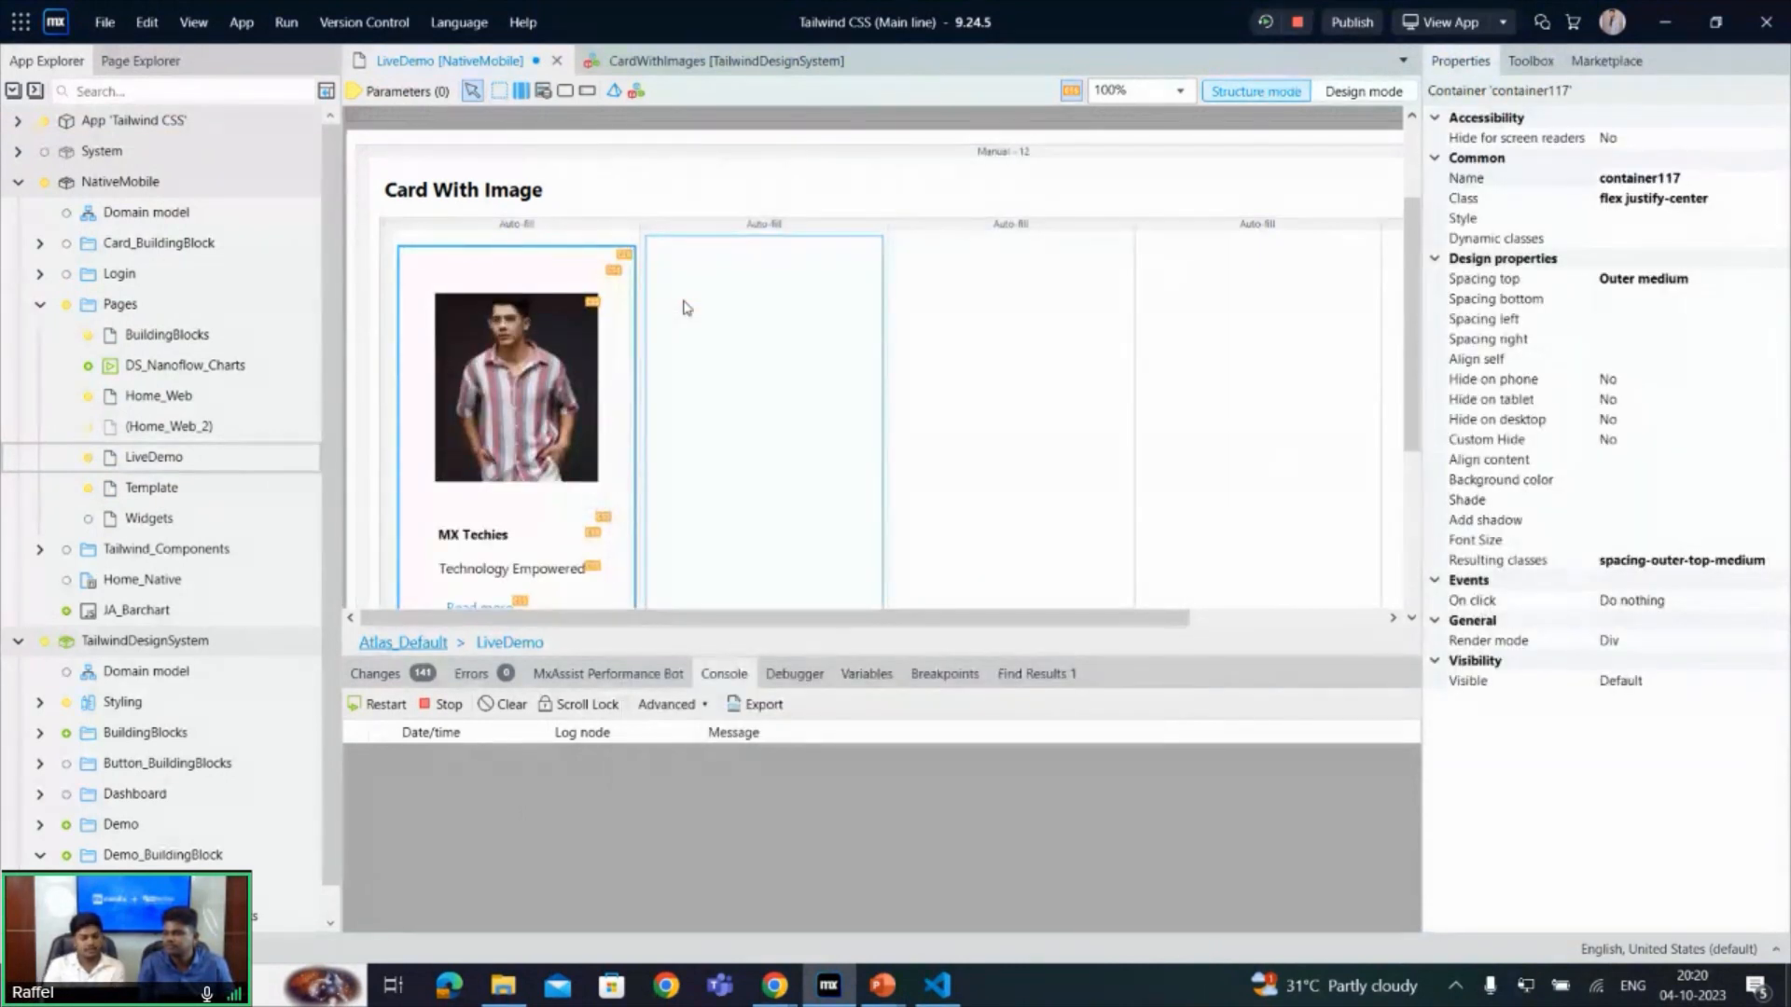
pyautogui.hotkey('ctrl', 's')
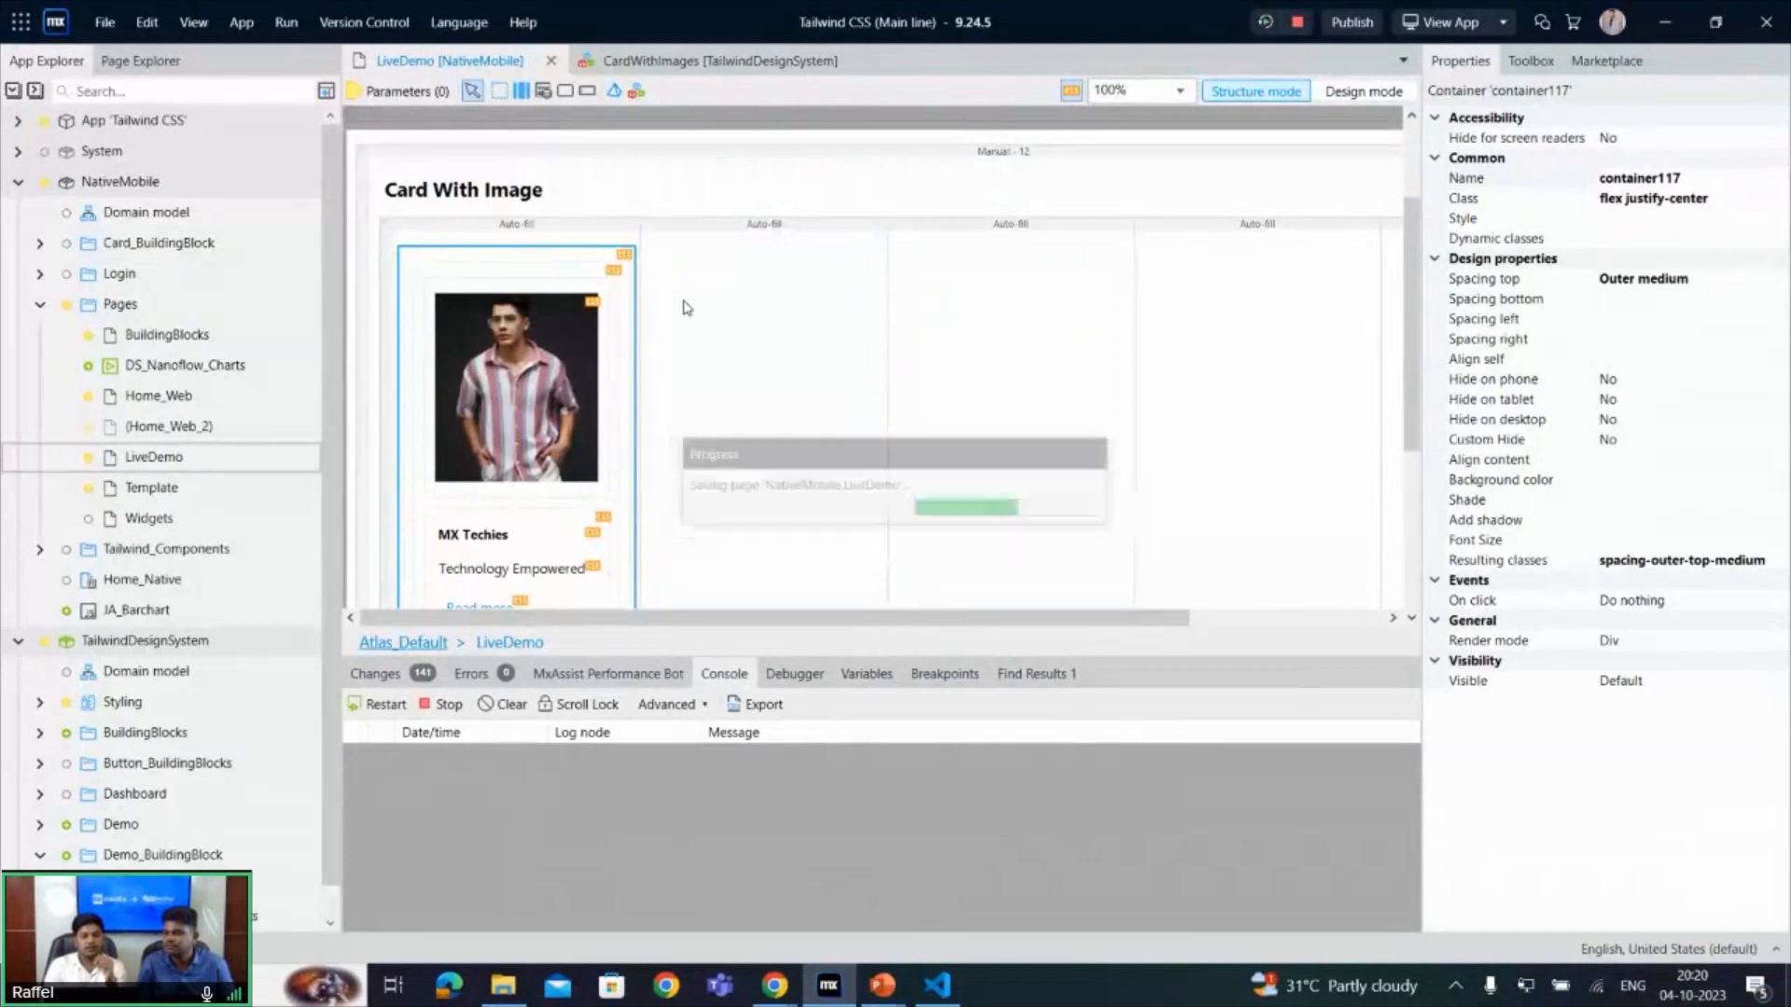
# - Rerun the app and open its home page in Chrome to check the inserted card on the live demo
pyautogui.click(1261, 22)
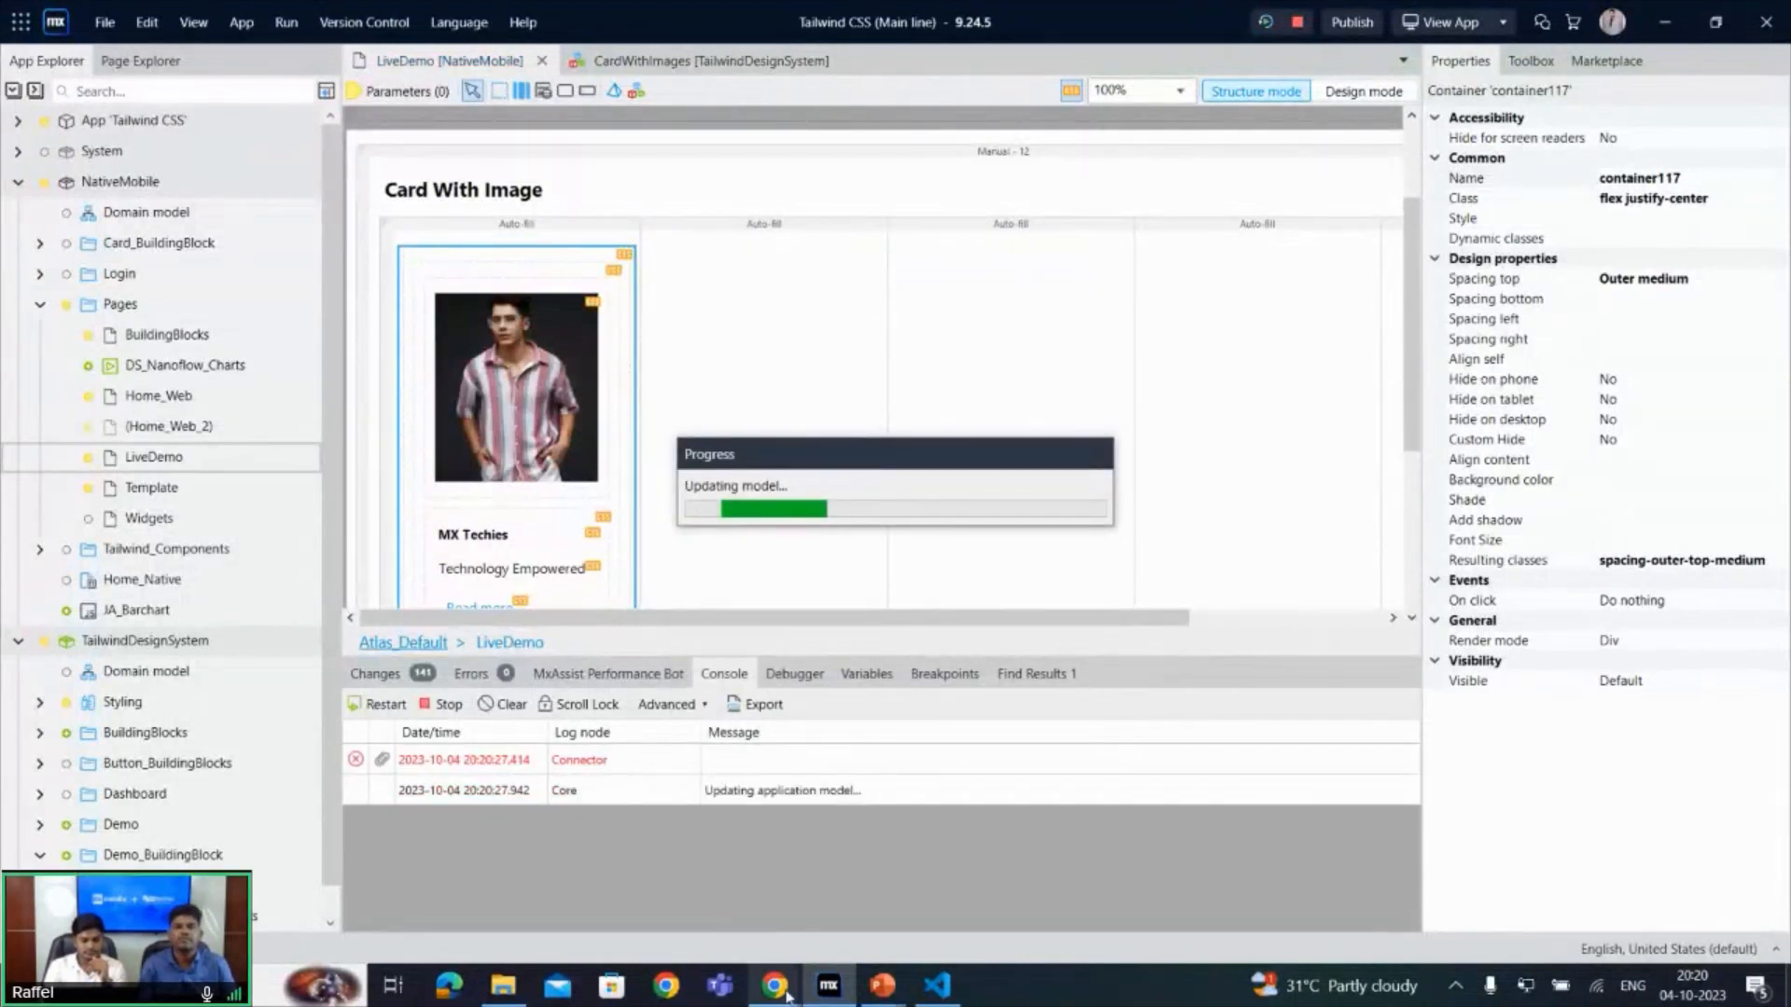
pyautogui.moveTo(787, 996)
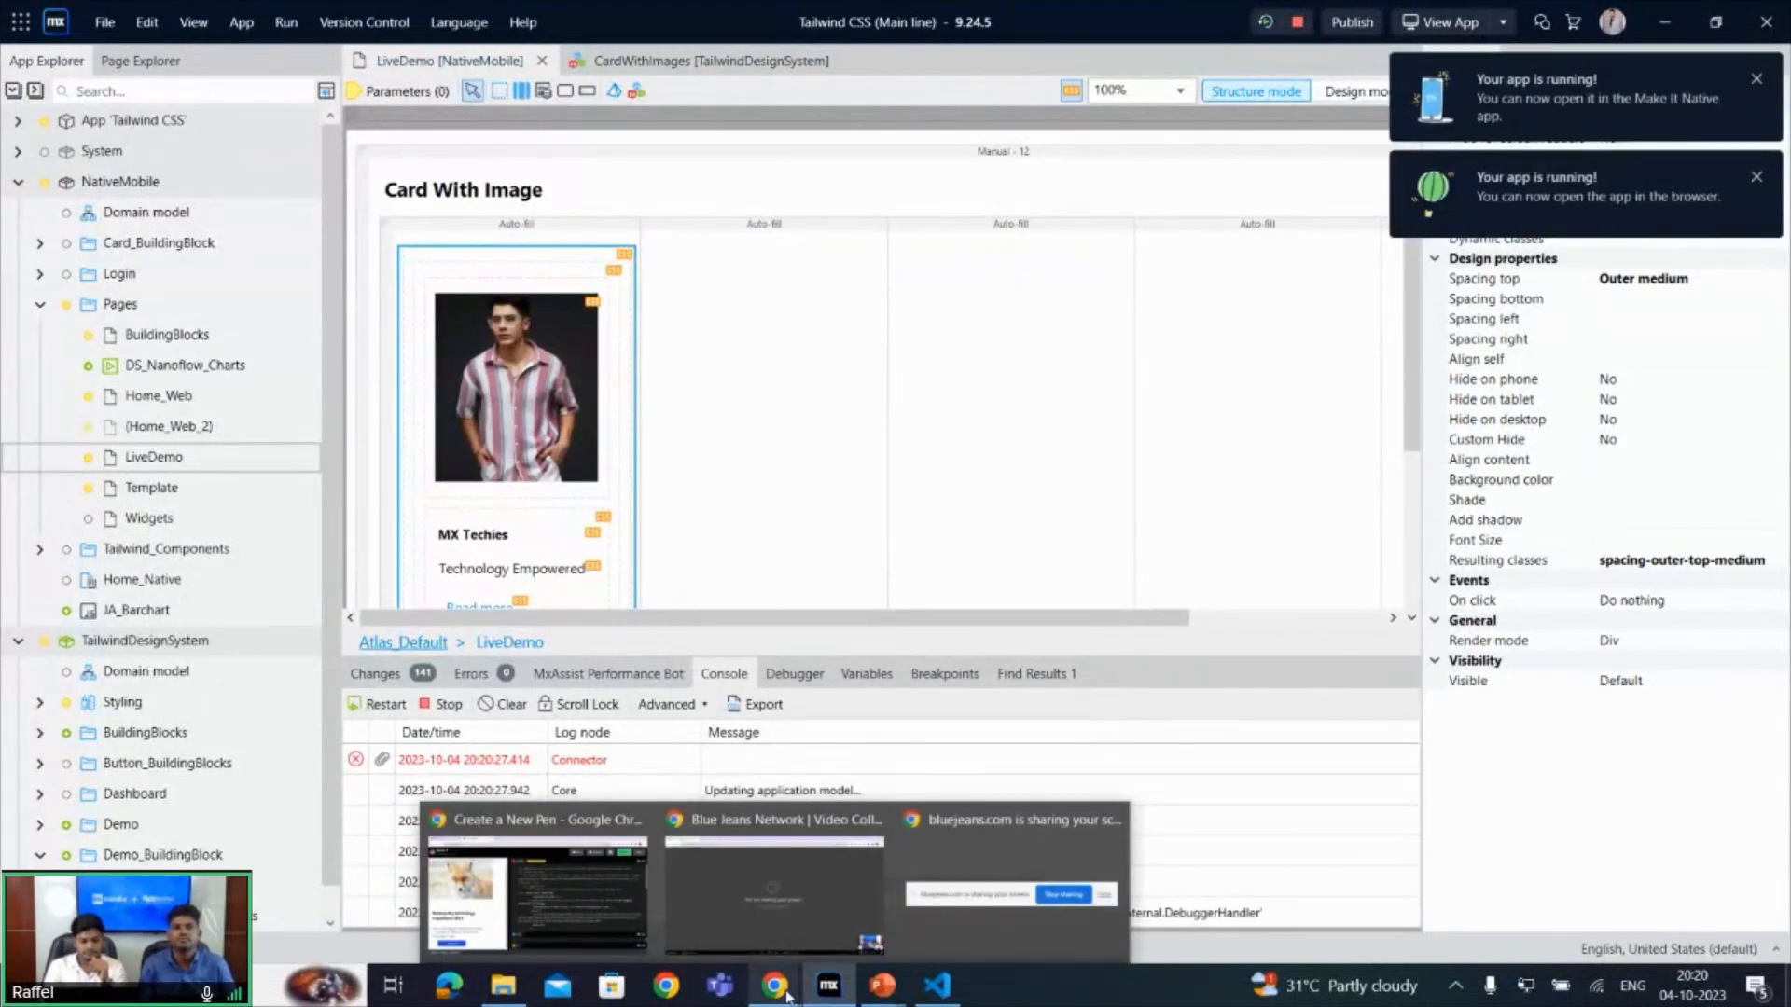
pyautogui.click(537, 881)
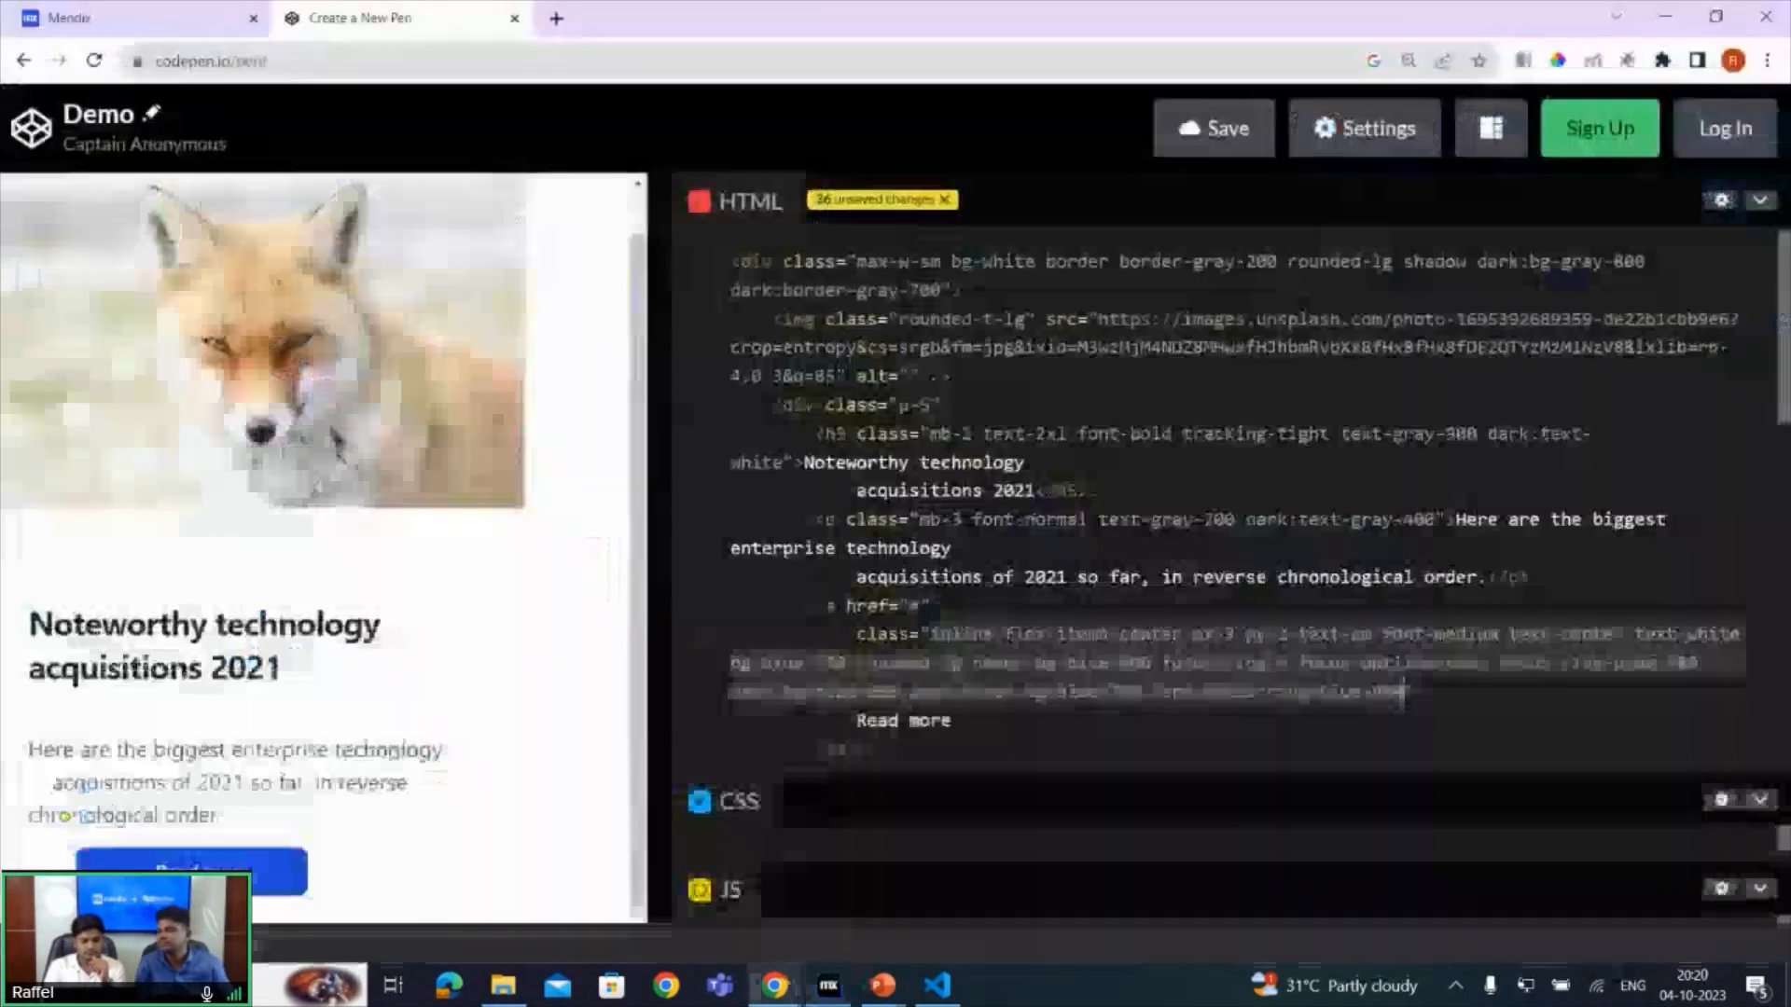
pyautogui.click(185, 11)
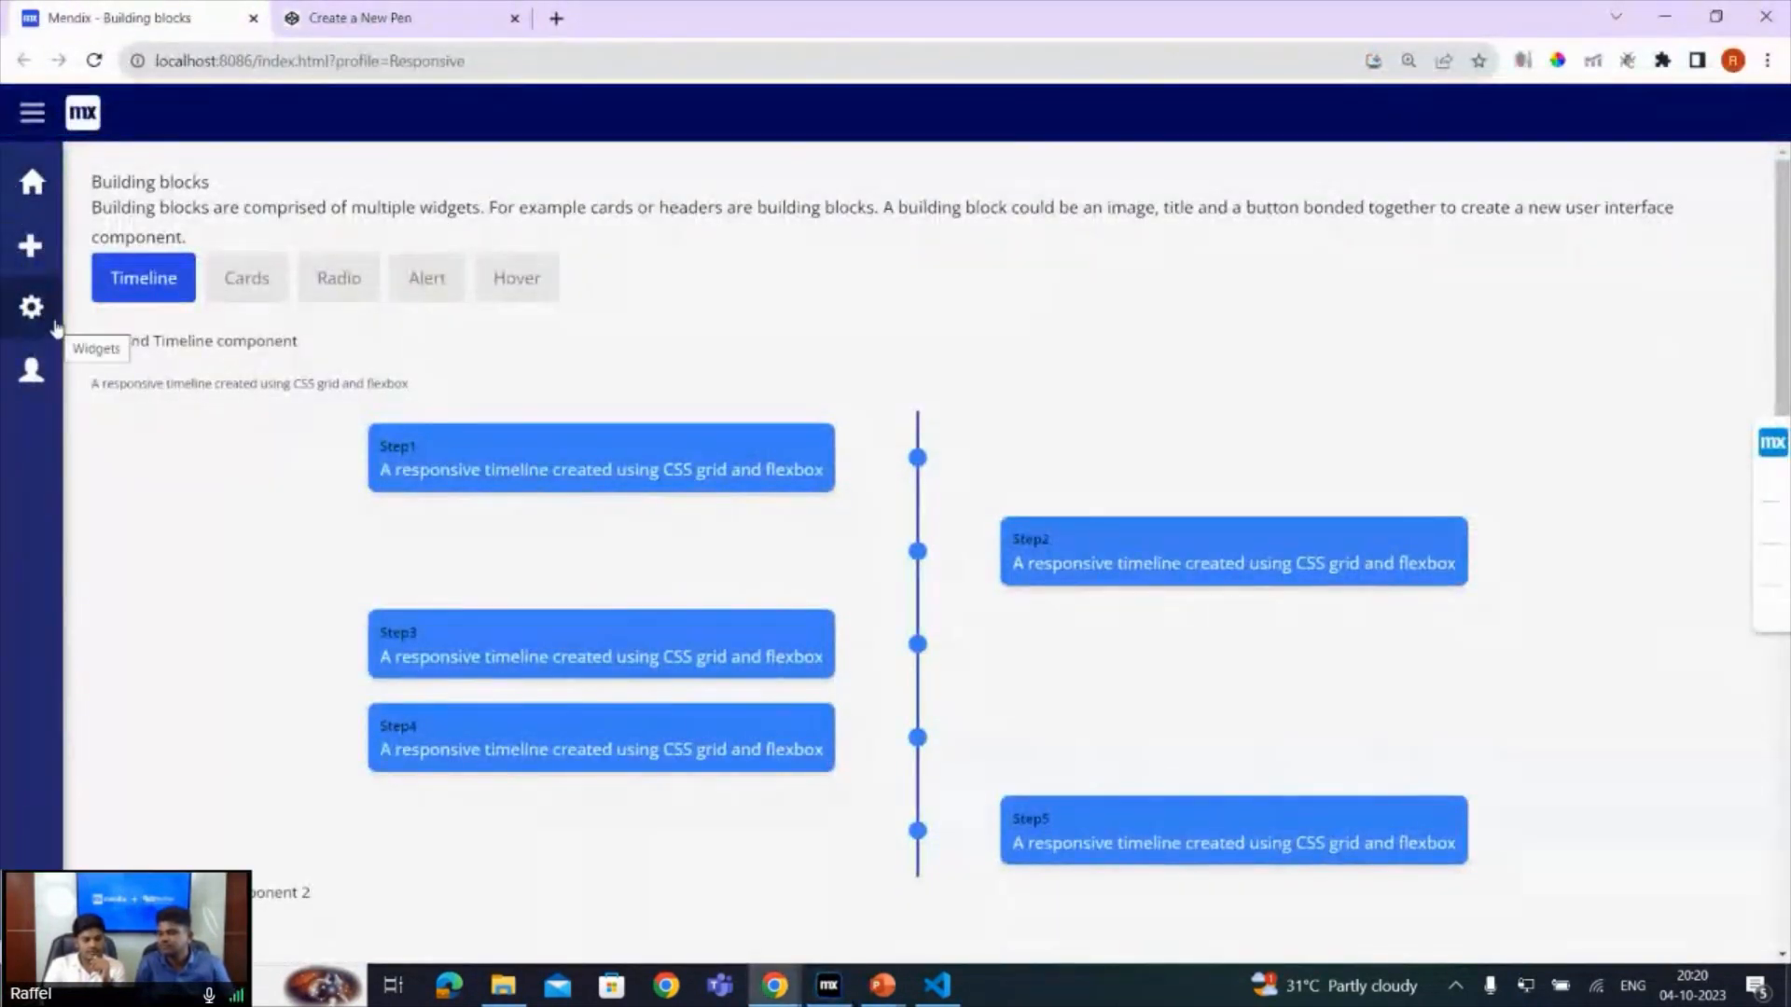
pyautogui.click(31, 182)
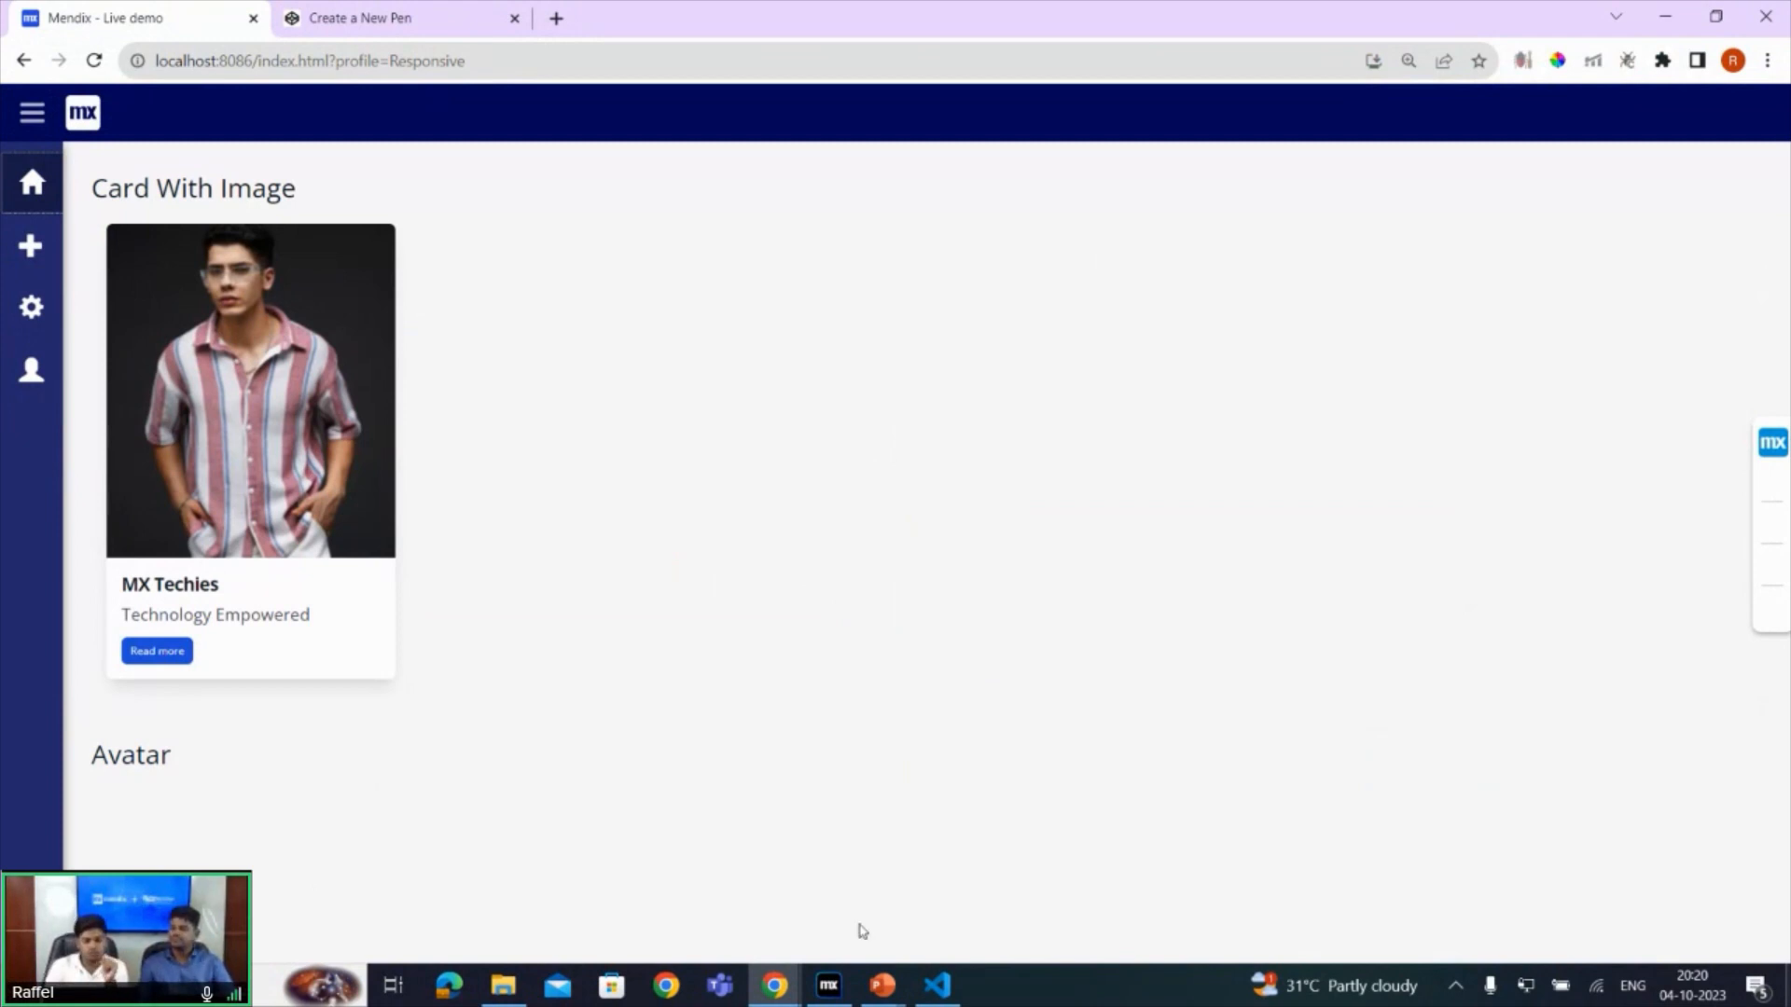
# - Back in Mendix Studio Pro, copy the card's outer container from the first column into the other four columns of the Card With Image row
pyautogui.click(829, 983)
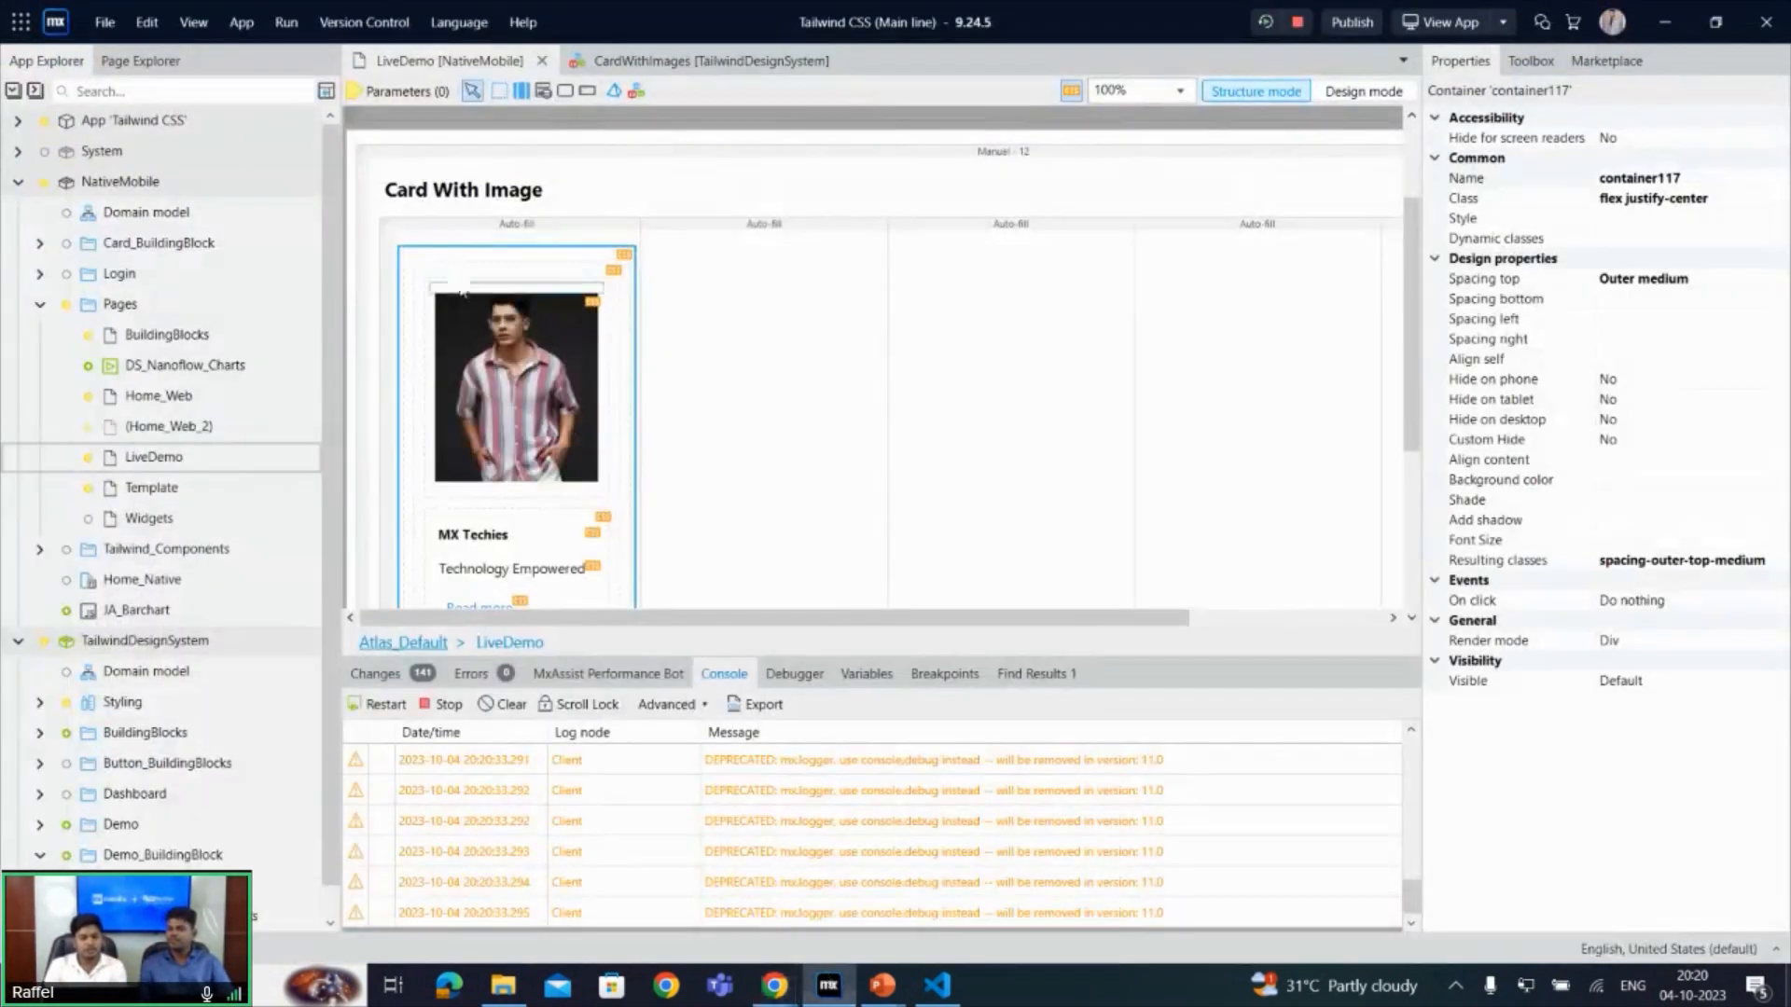
pyautogui.click(705, 347)
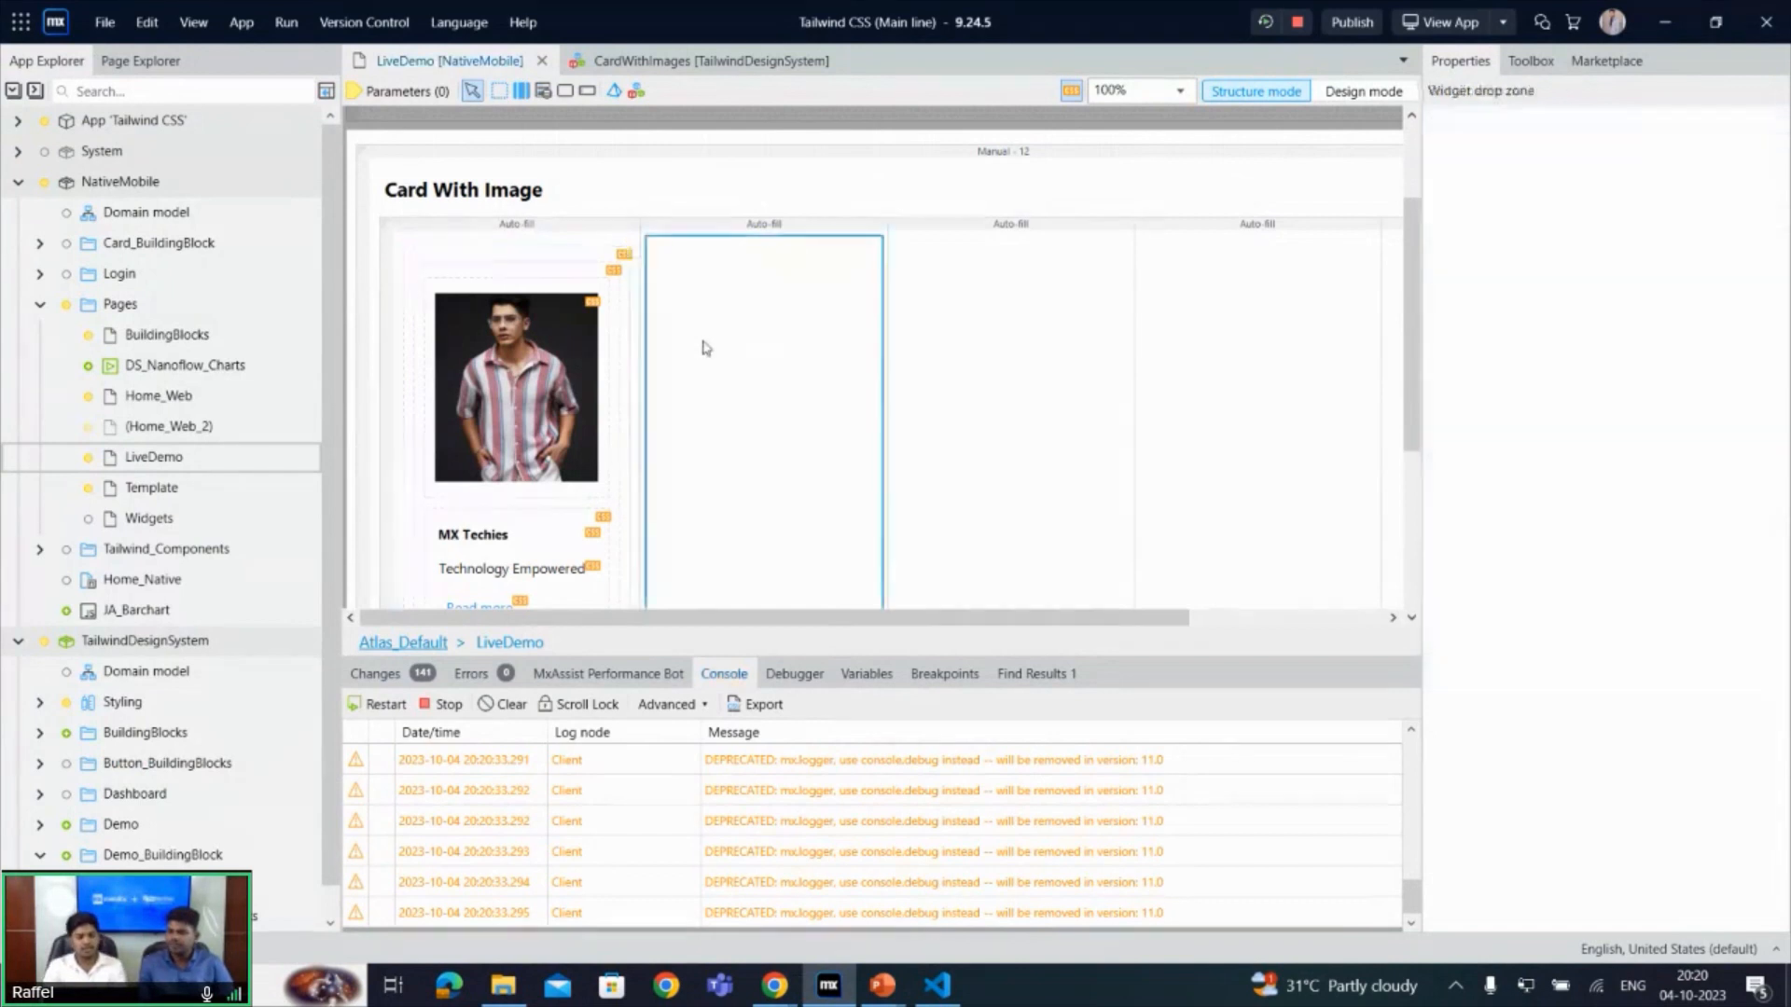
pyautogui.click(407, 304)
pyautogui.hotkey('ctrl', 'c')
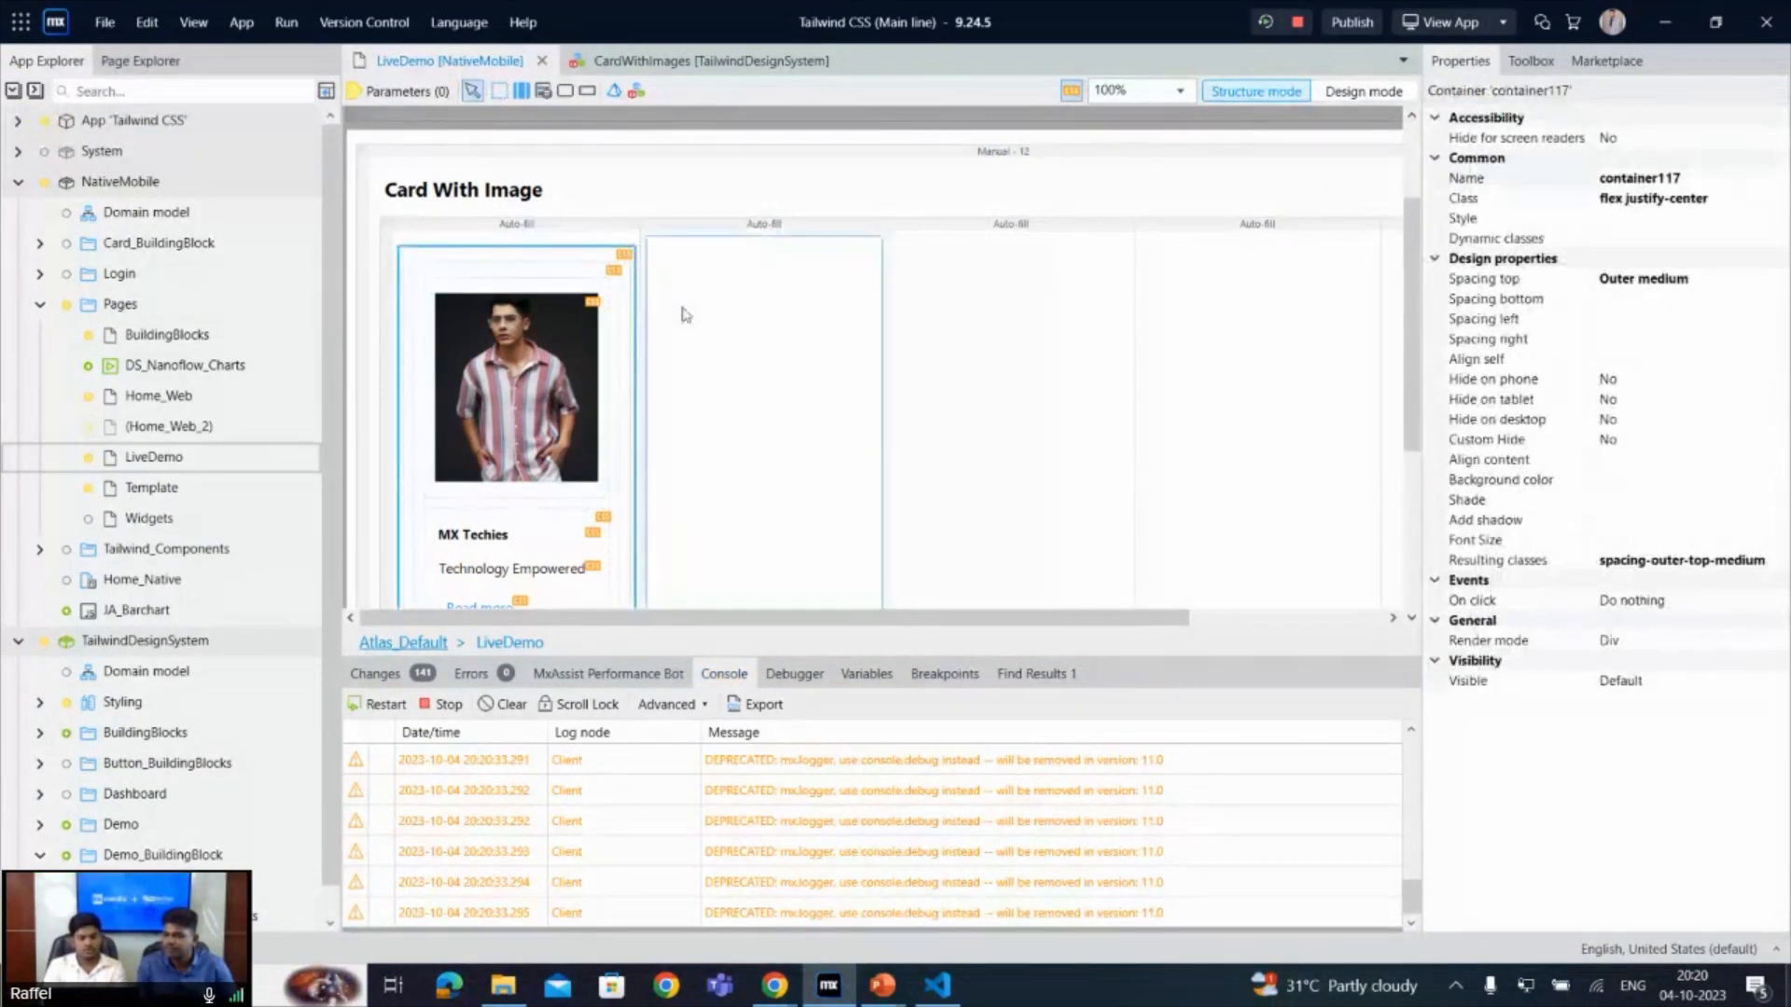
pyautogui.click(691, 316)
pyautogui.hotkey('ctrl', 'v')
pyautogui.click(1003, 340)
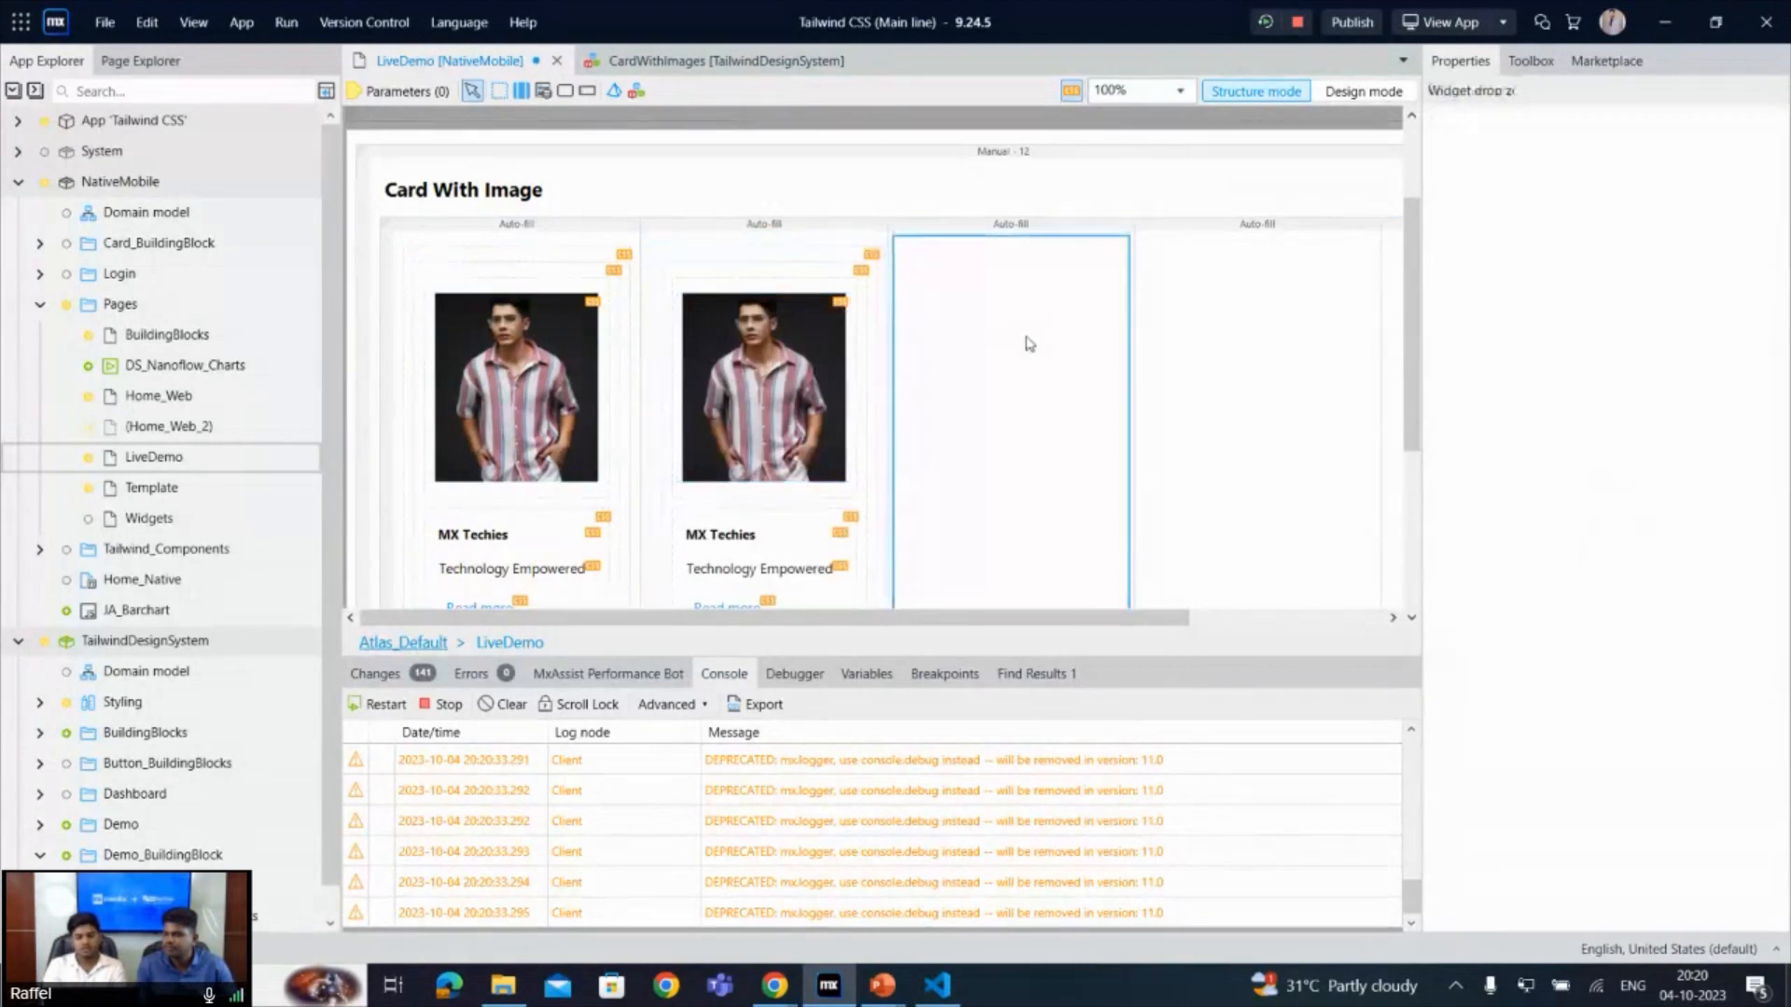
pyautogui.hotkey('ctrl', 'v')
pyautogui.click(1290, 398)
pyautogui.hotkey('ctrl', 'v')
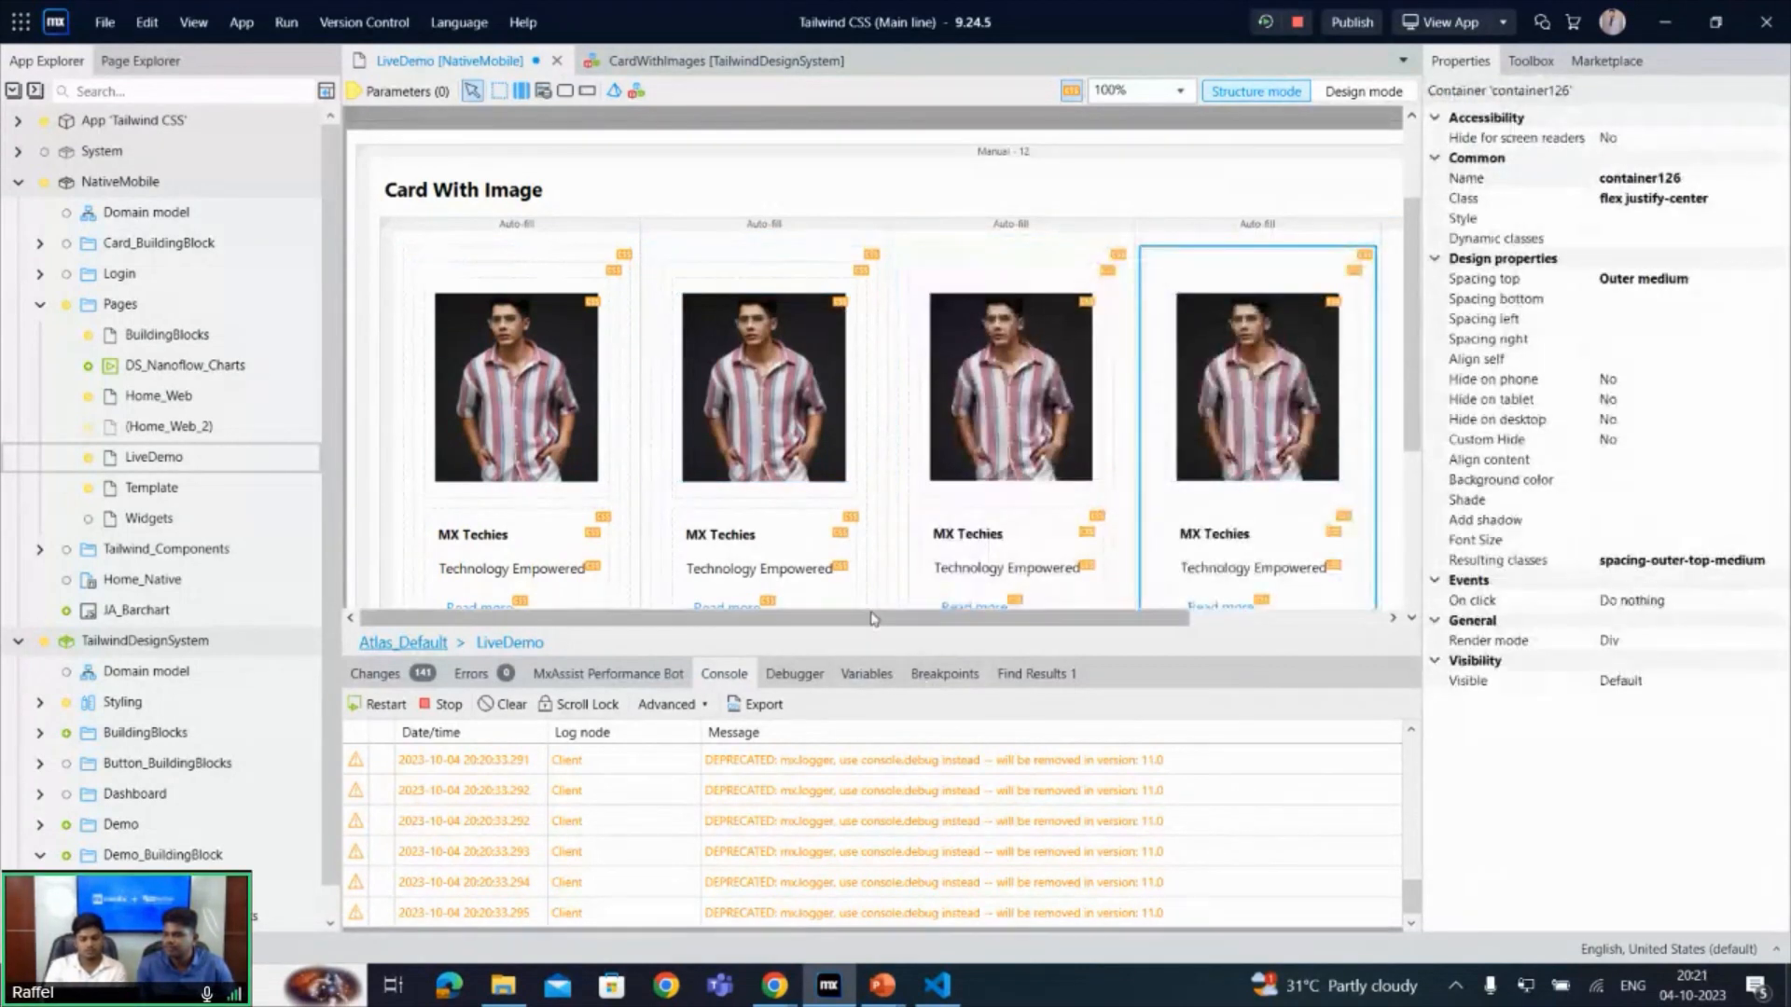
pyautogui.click(1250, 410)
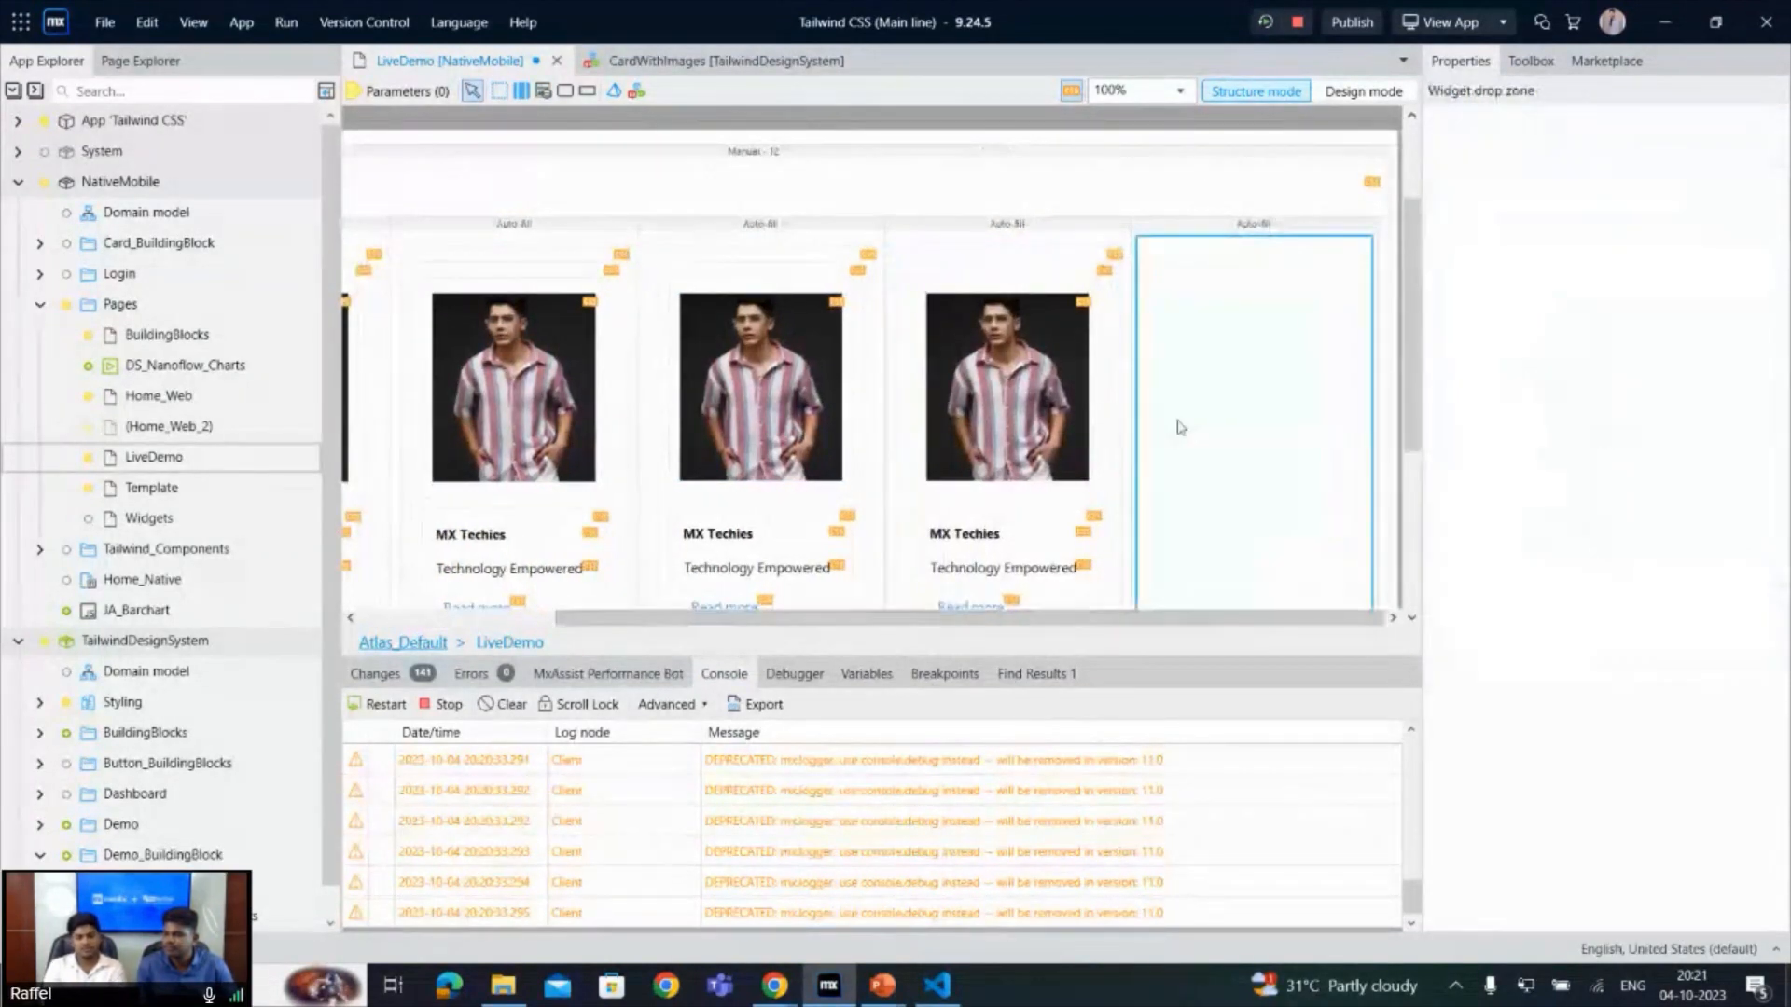
pyautogui.hotkey('ctrl', 'v')
# - Save the LiveDemo page, rerun the app, and view the row of cards in Chrome
pyautogui.click(1355, 13)
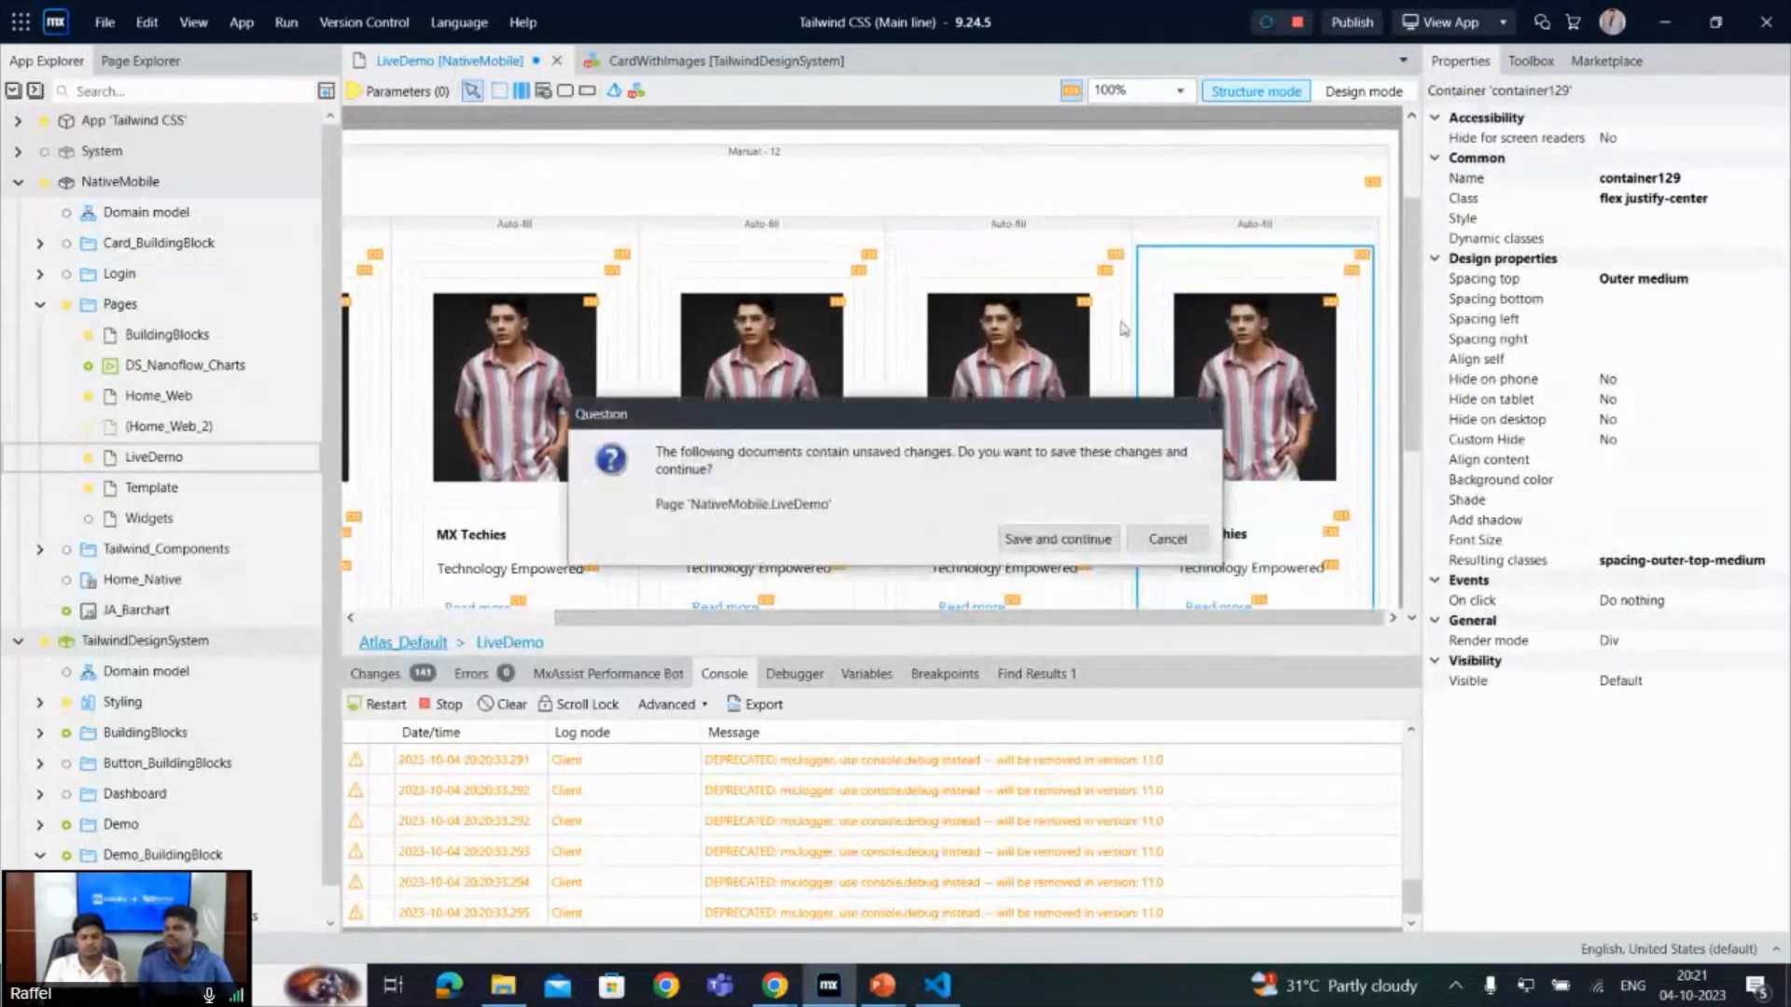
pyautogui.click(1057, 539)
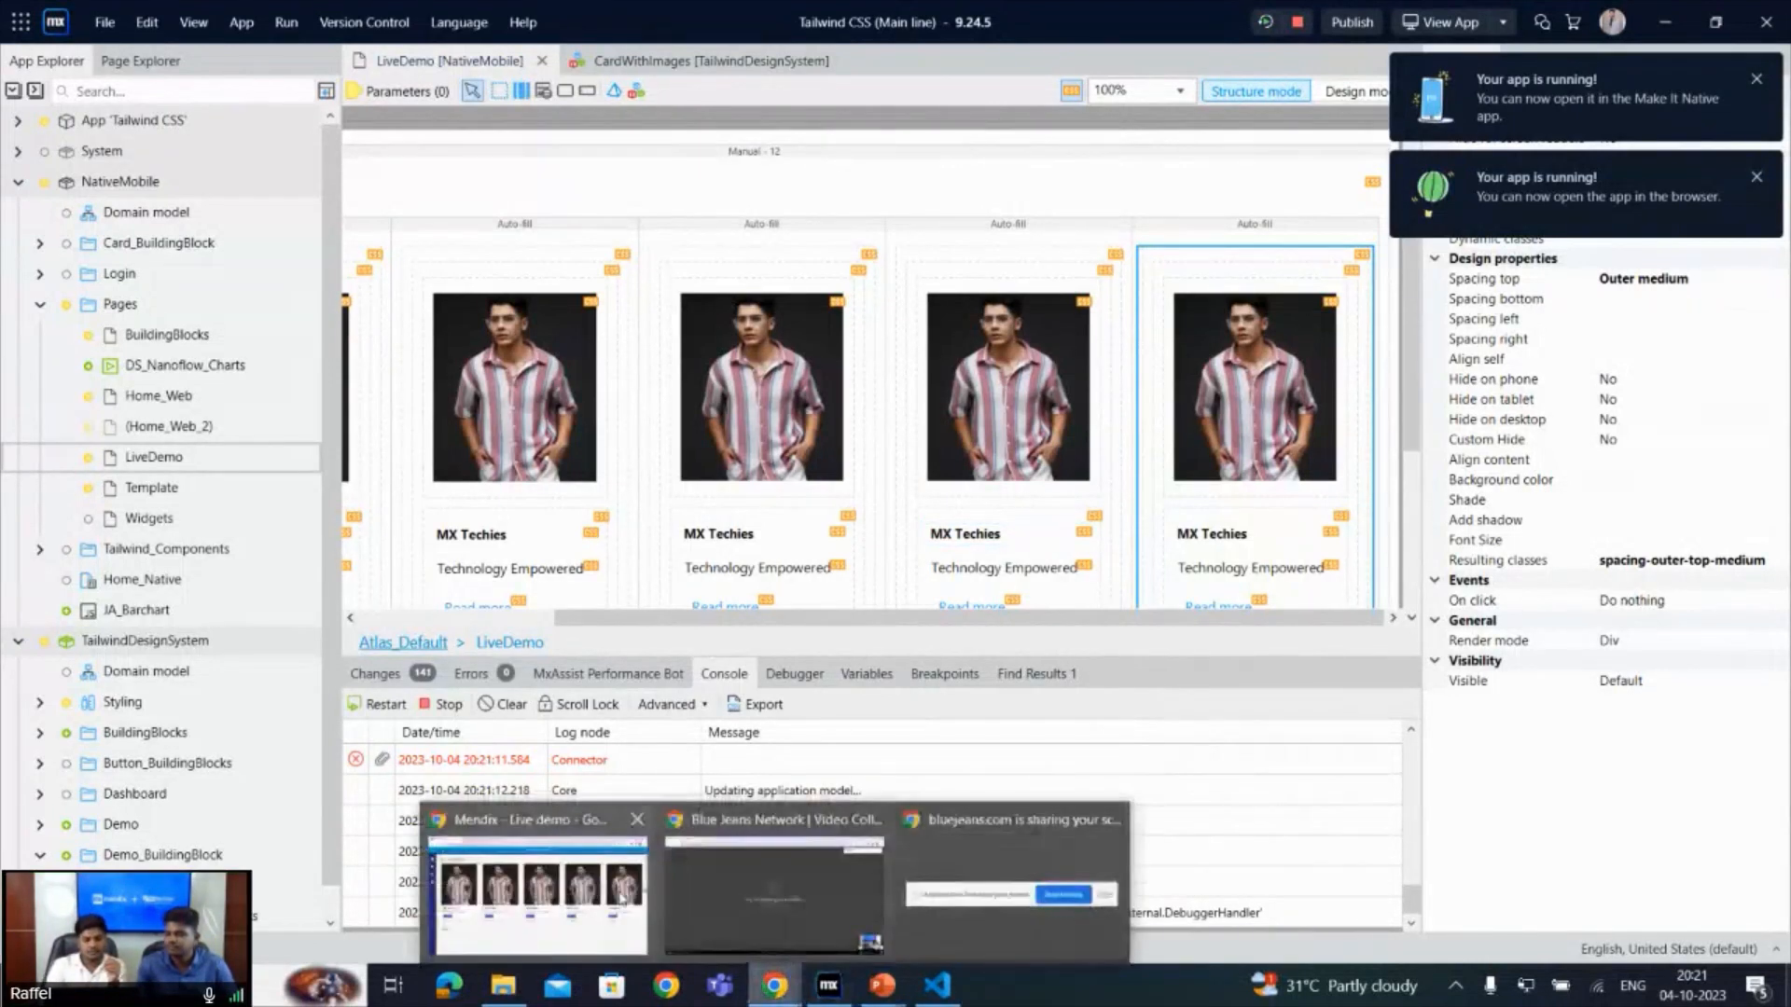
pyautogui.click(753, 854)
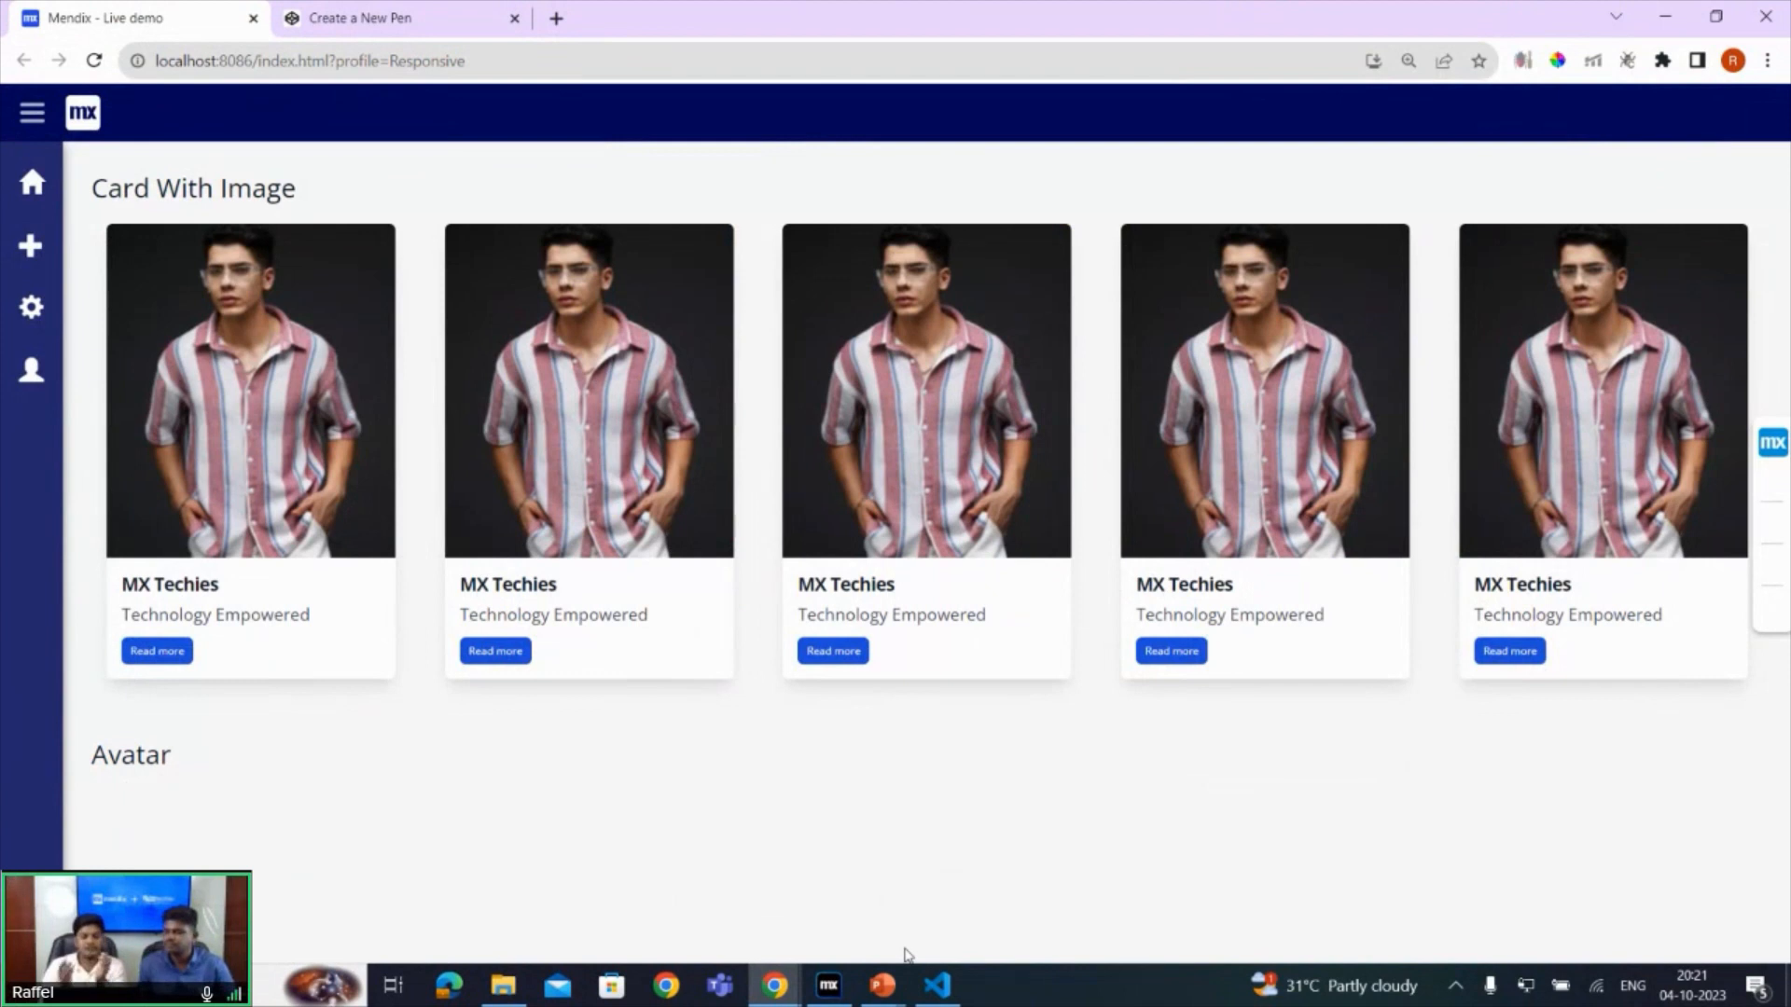
# - Switch to the PowerPoint slide show to review the Avatar design and advance to its HTML markup
pyautogui.moveTo(903, 987)
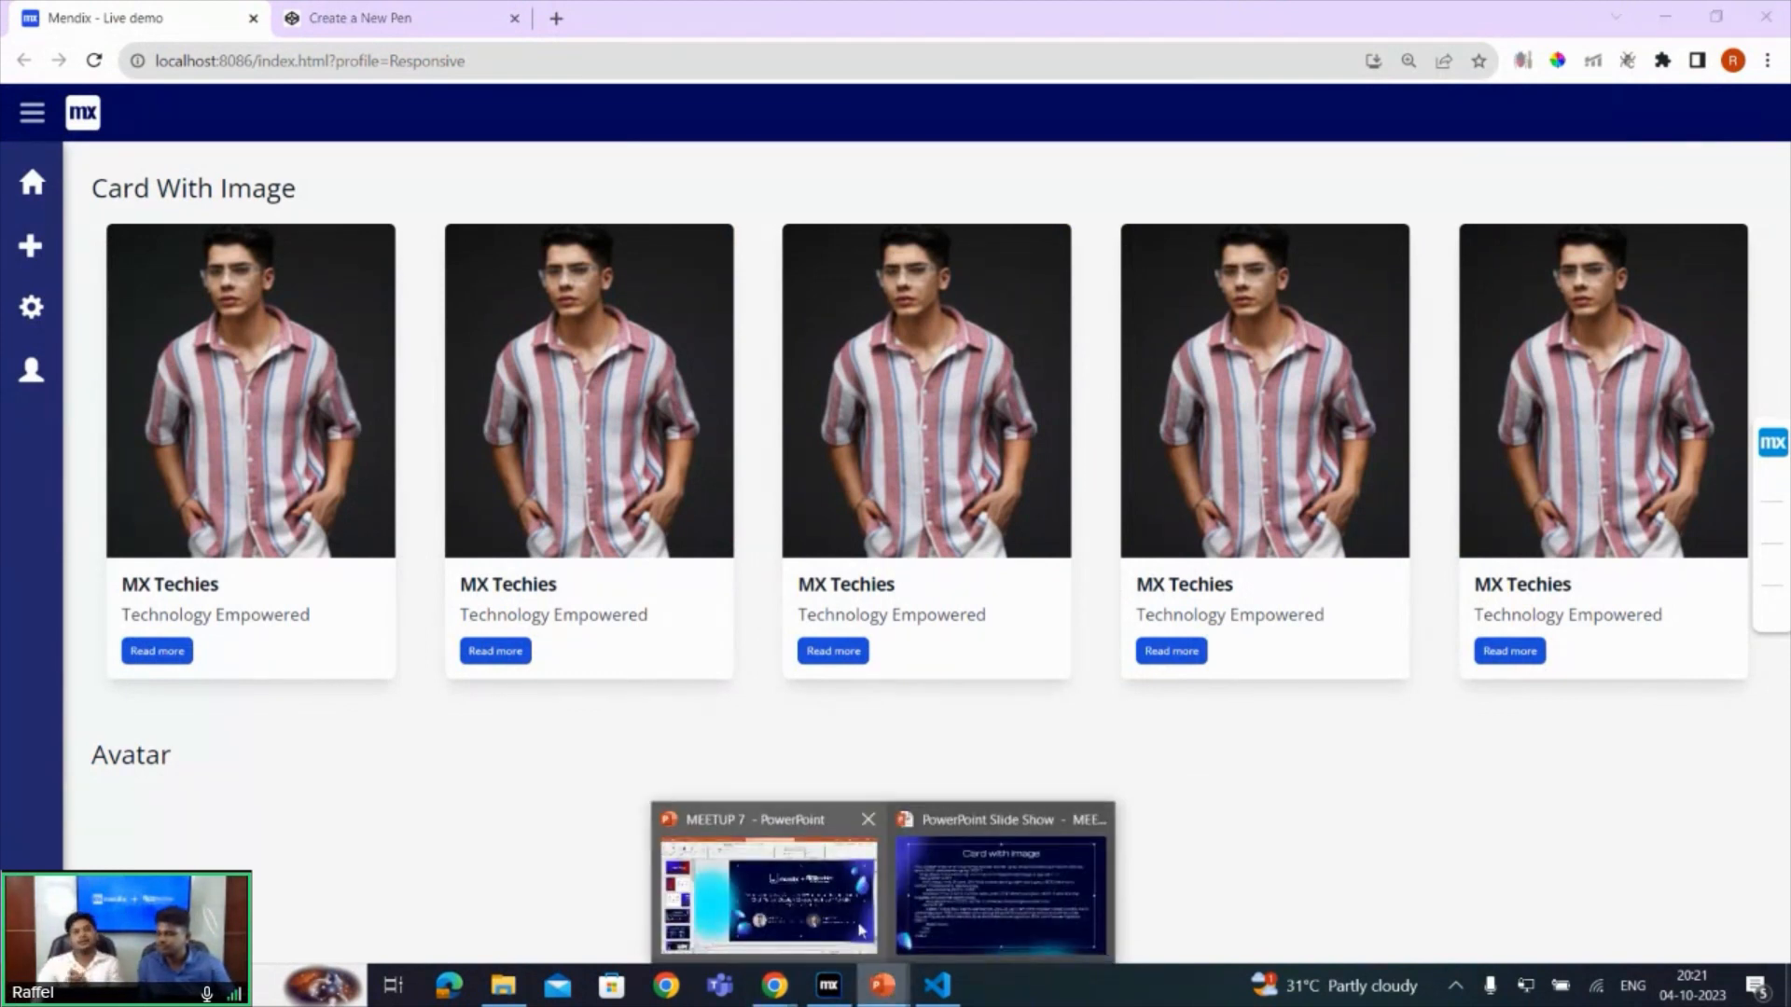
pyautogui.click(945, 916)
pyautogui.click(945, 915)
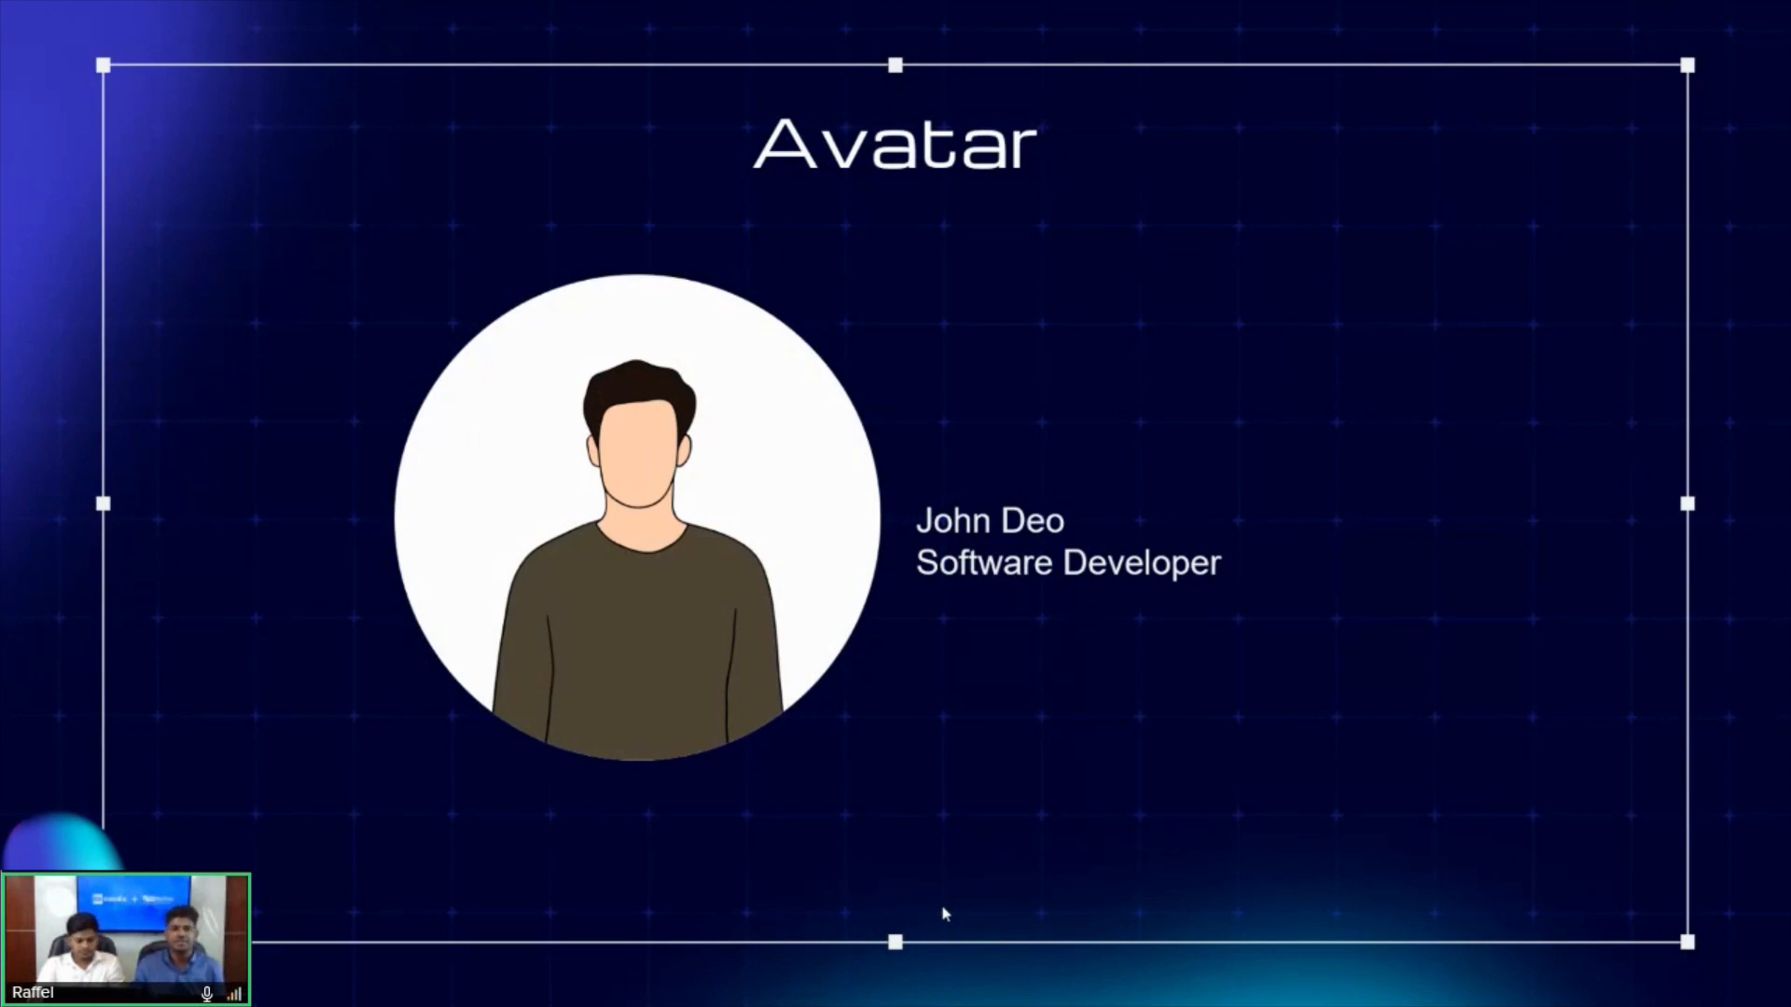
pyautogui.press('Right')
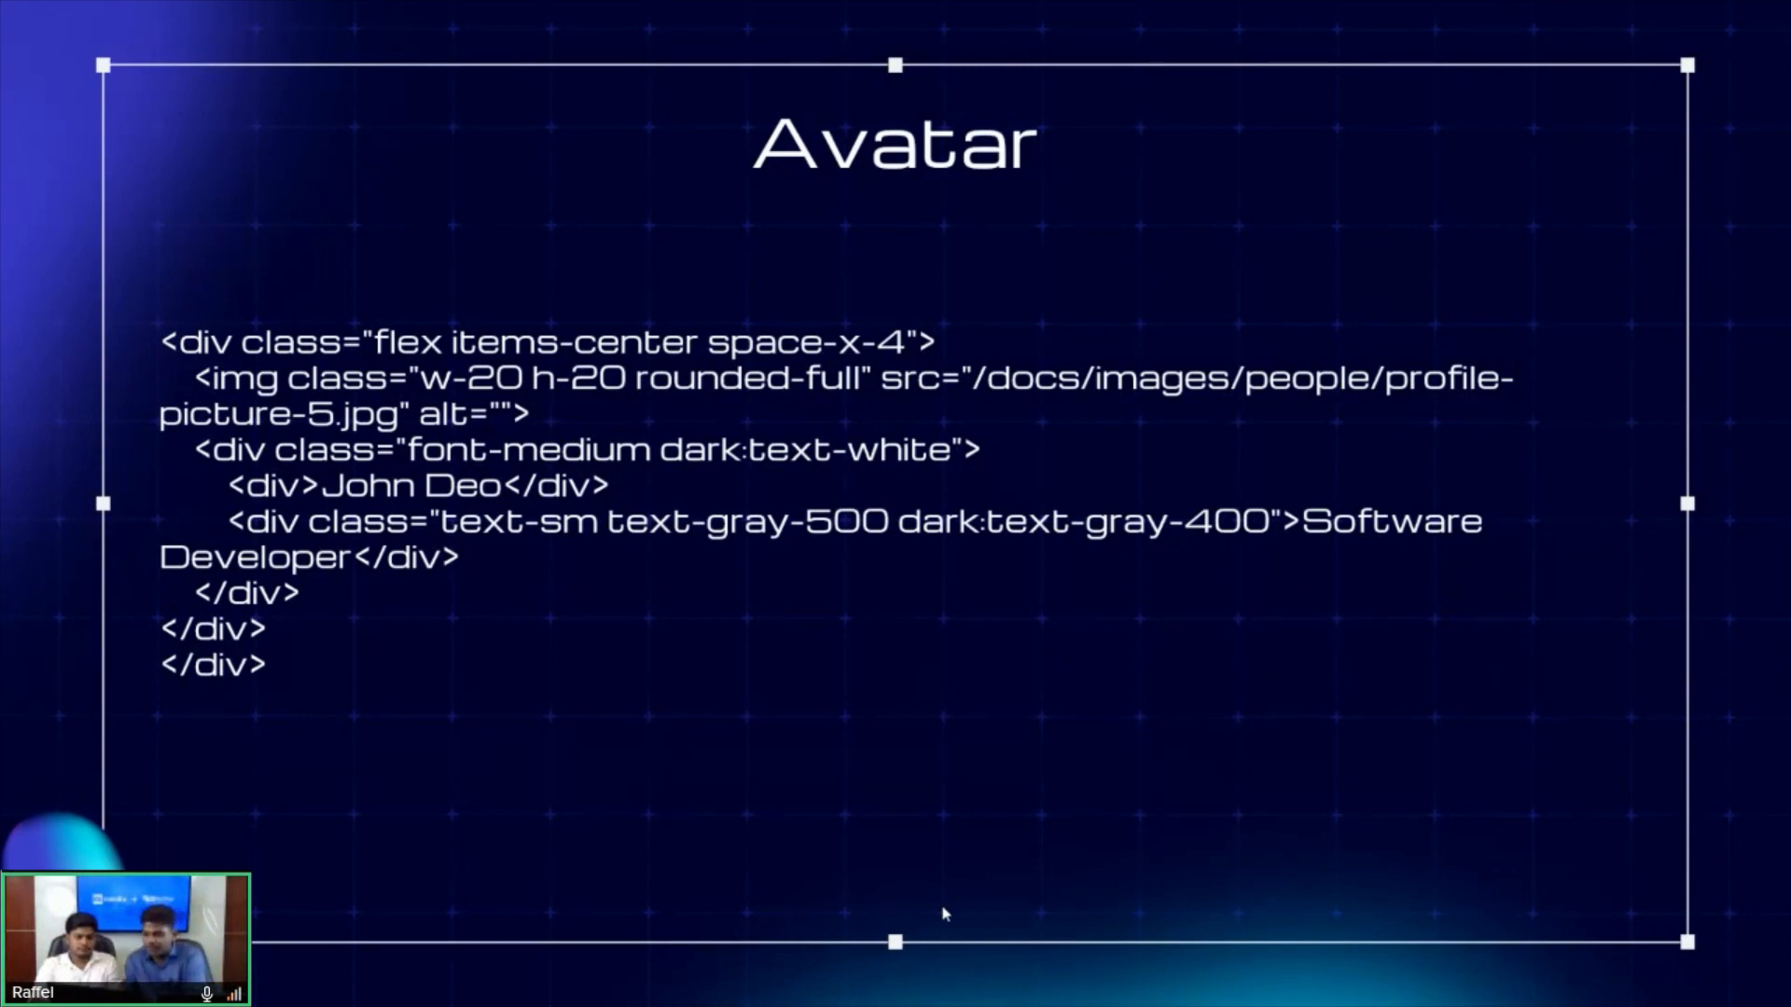
# - Switch to Mendix Studio Pro and create a web building block named Avatars in the Demo_BuildingBlock folder
pyautogui.hotkey('alt', 'Tab')
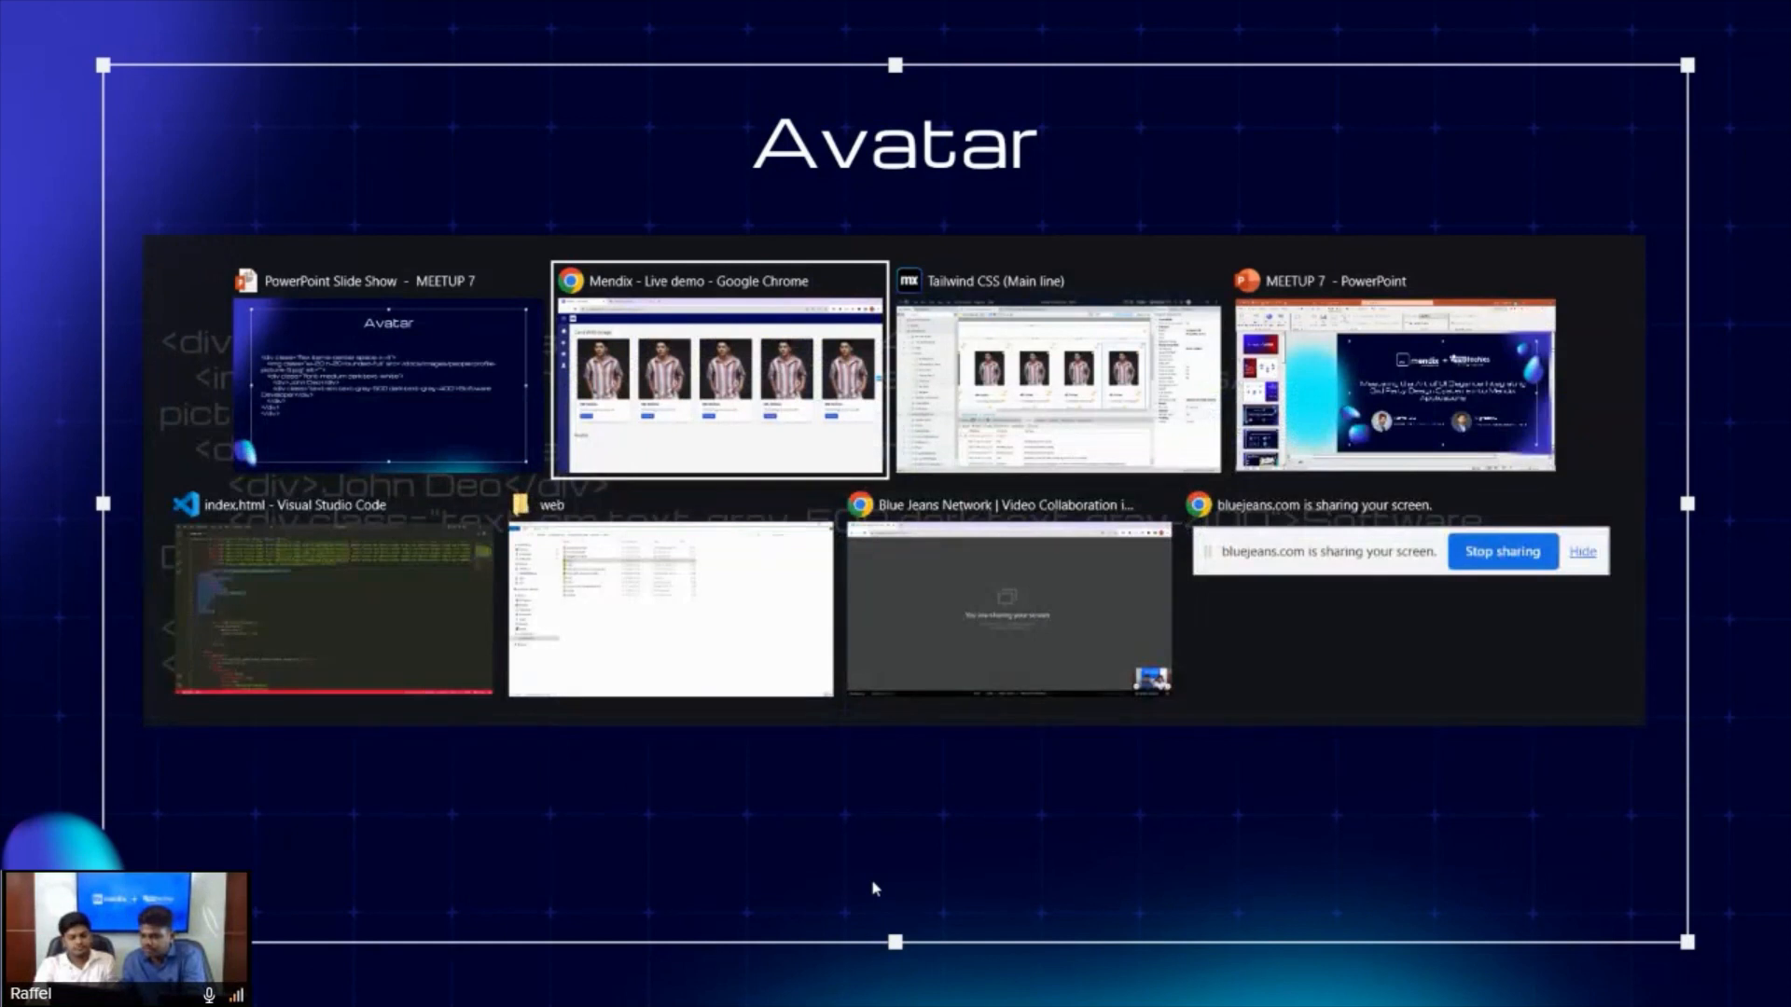
pyautogui.hotkey('alt', 'Tab')
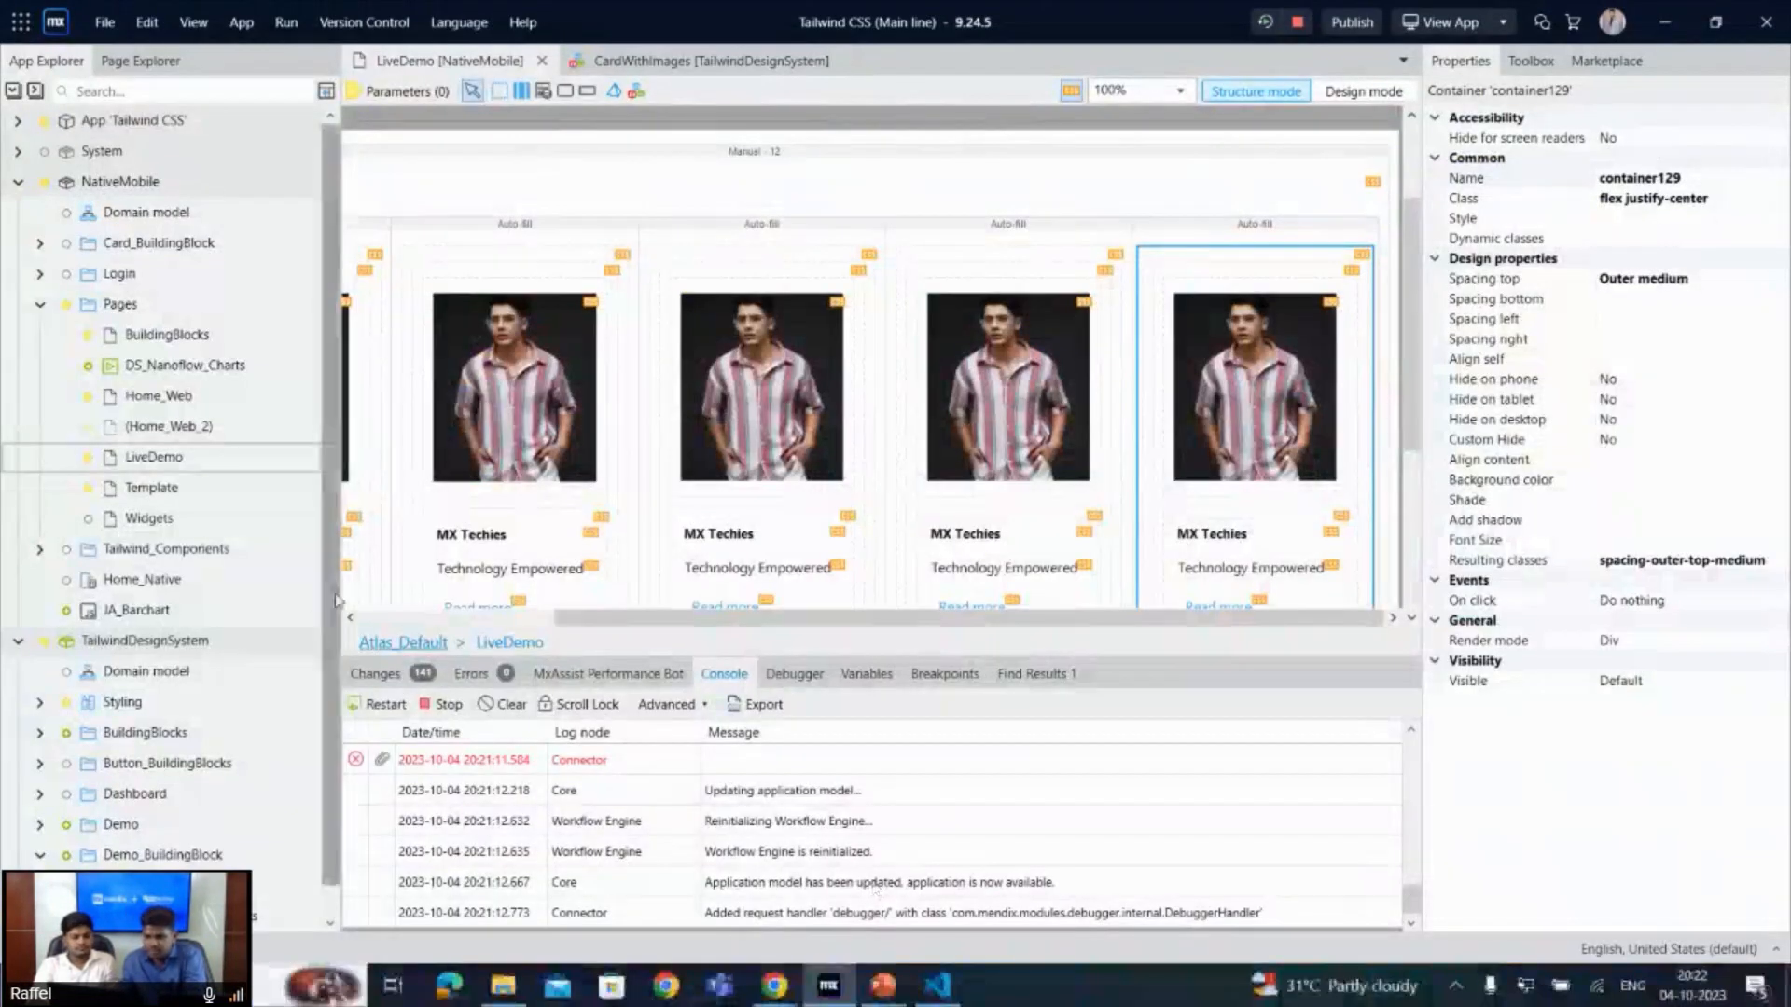
pyautogui.scroll(-1, 186, 741)
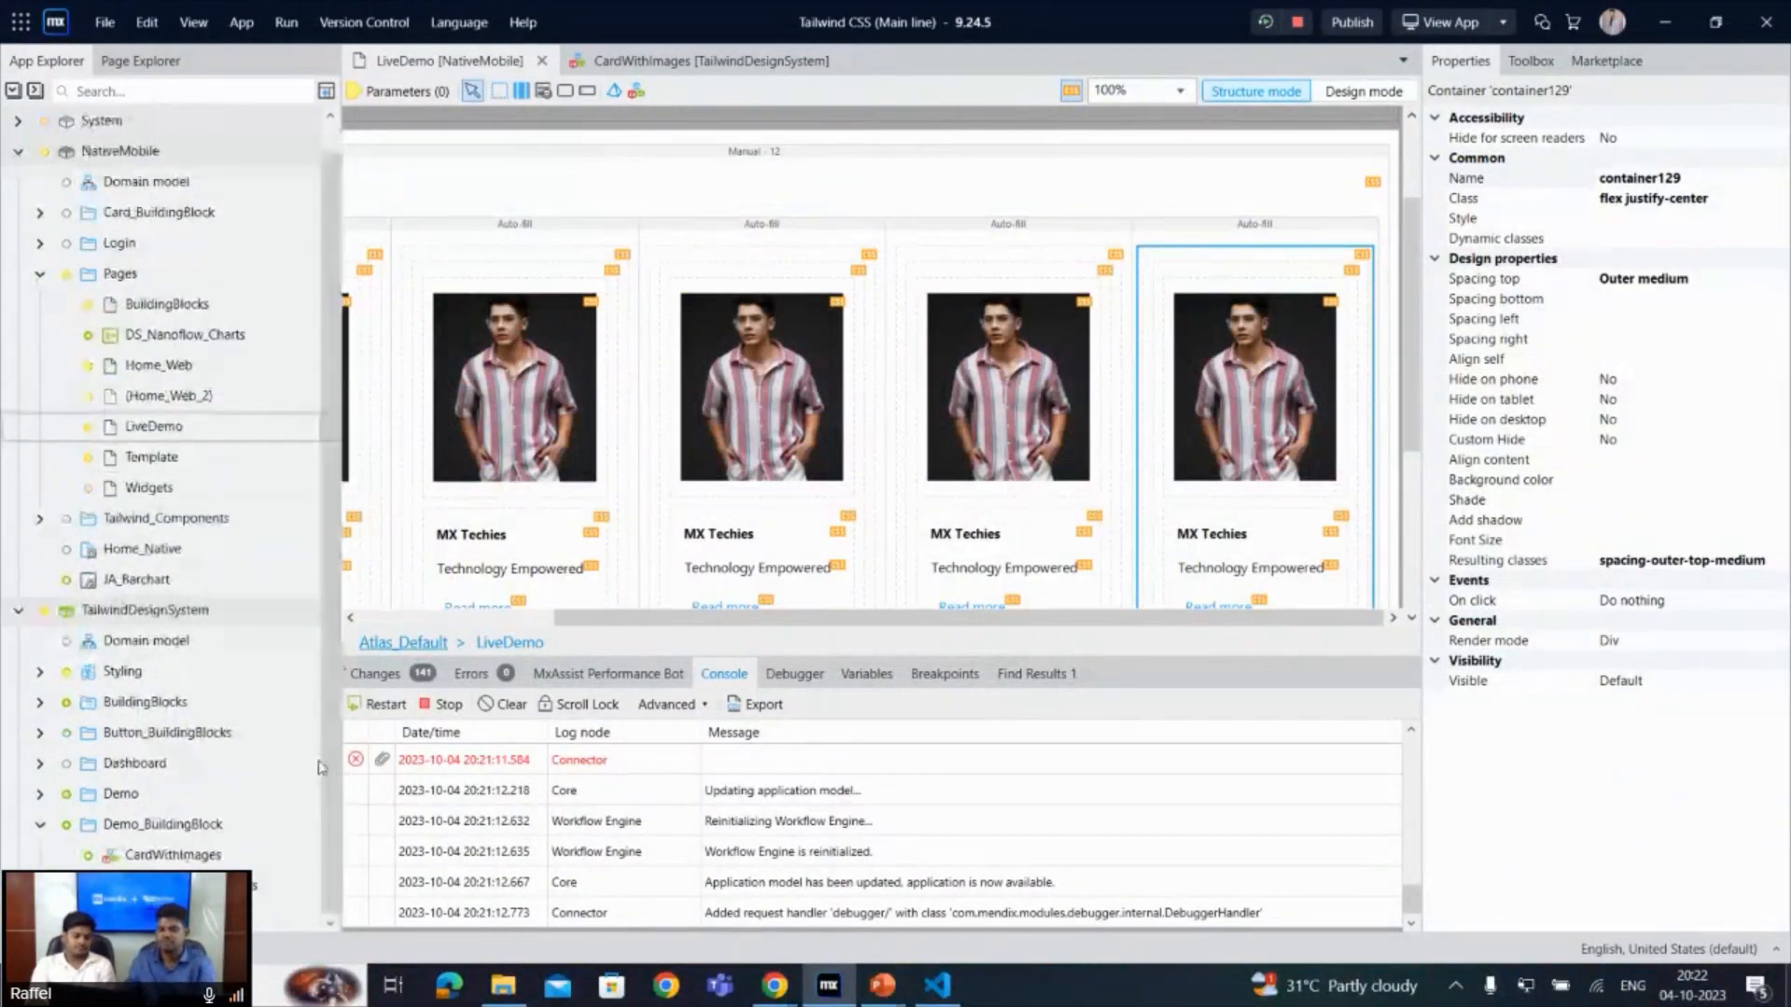
pyautogui.rightClick(157, 833)
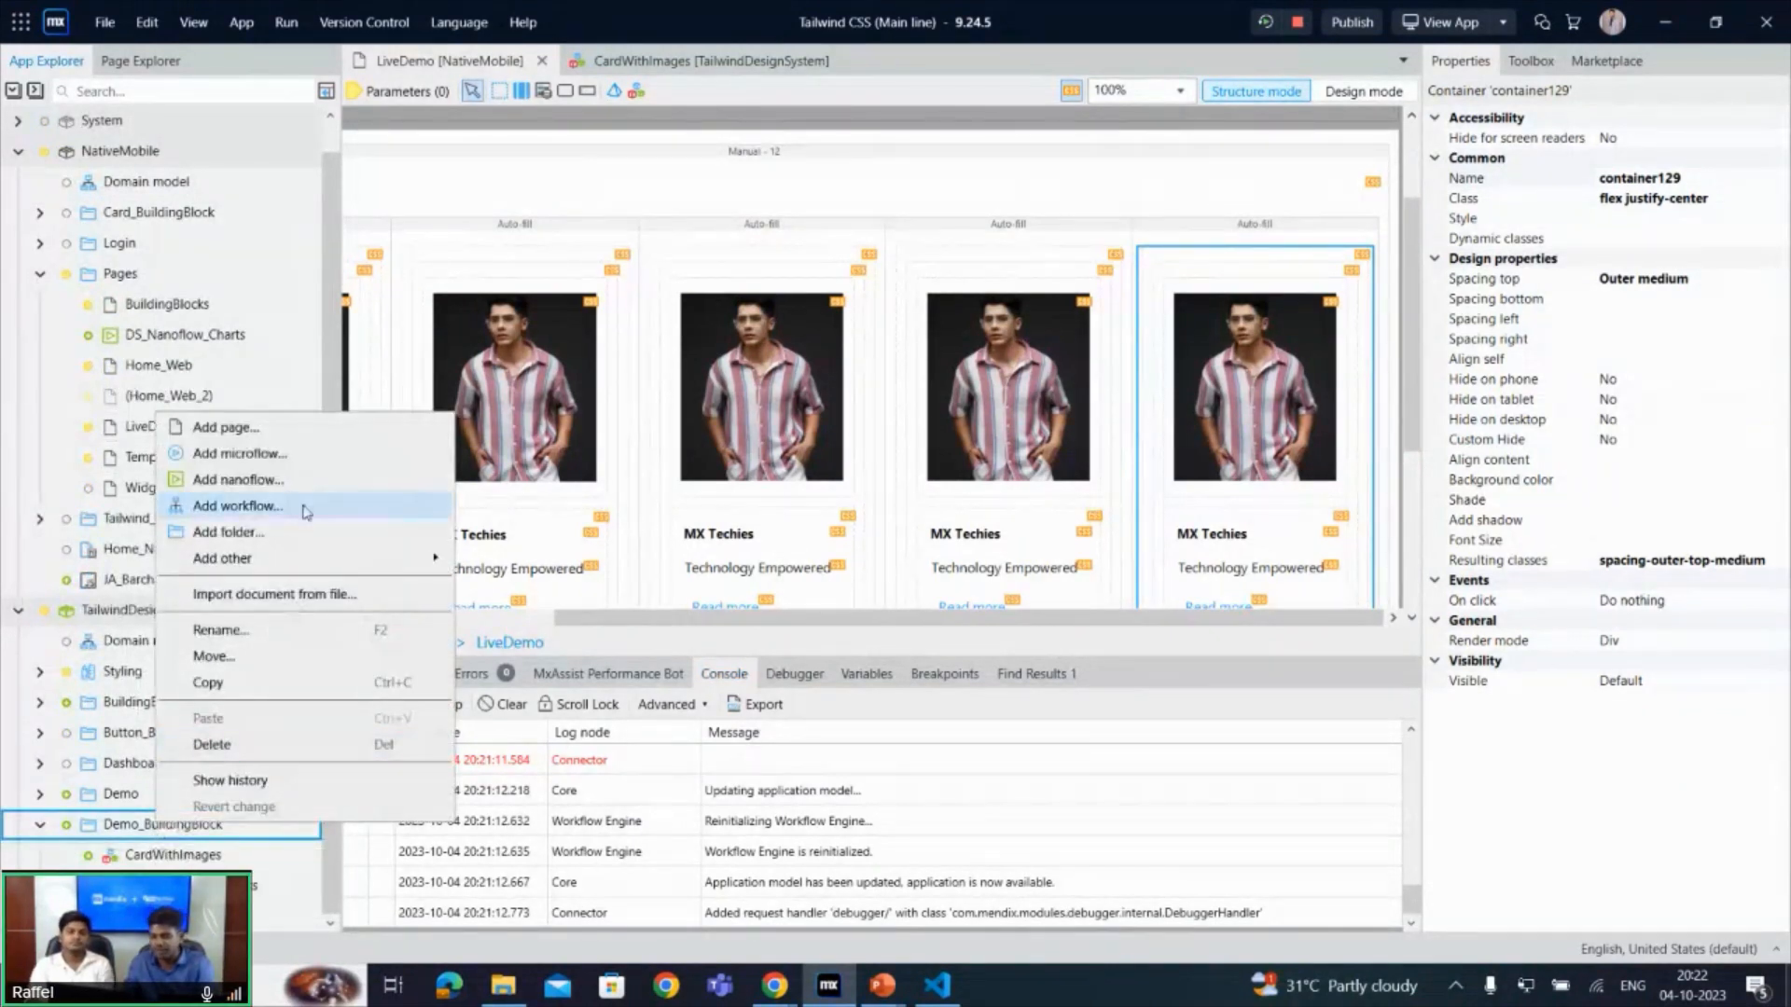
pyautogui.moveTo(317, 558)
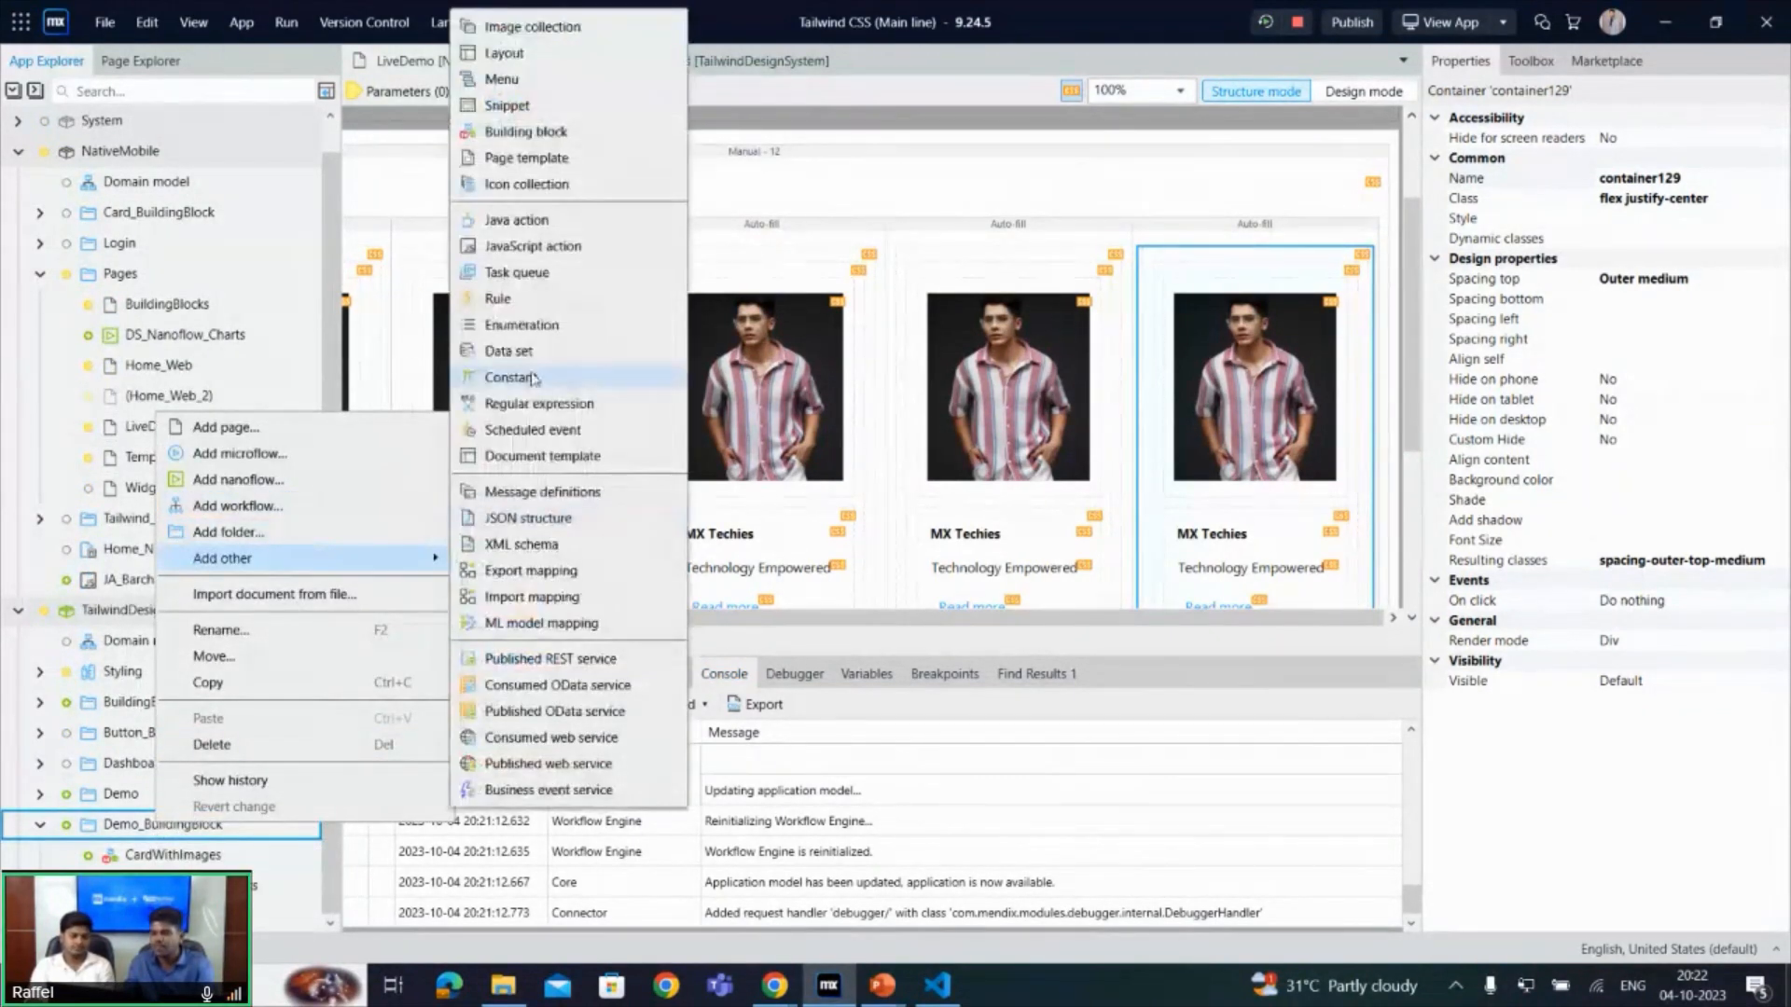
pyautogui.click(536, 131)
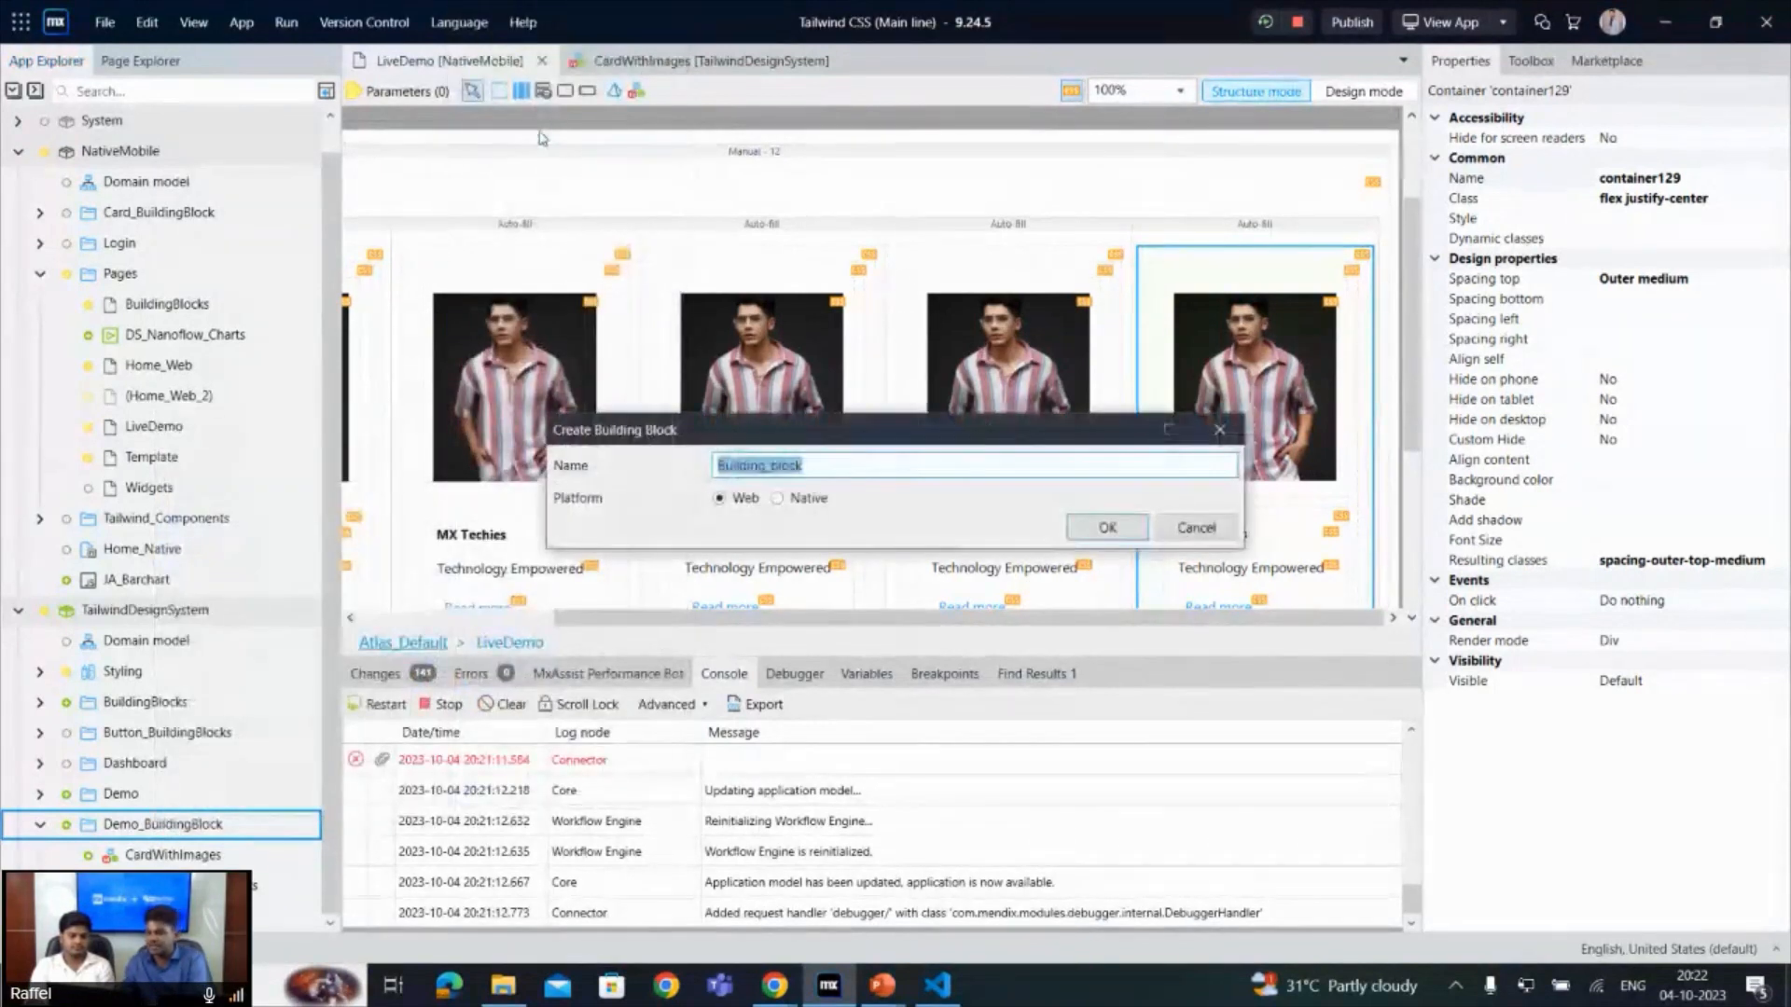
pyautogui.write('Avatars')
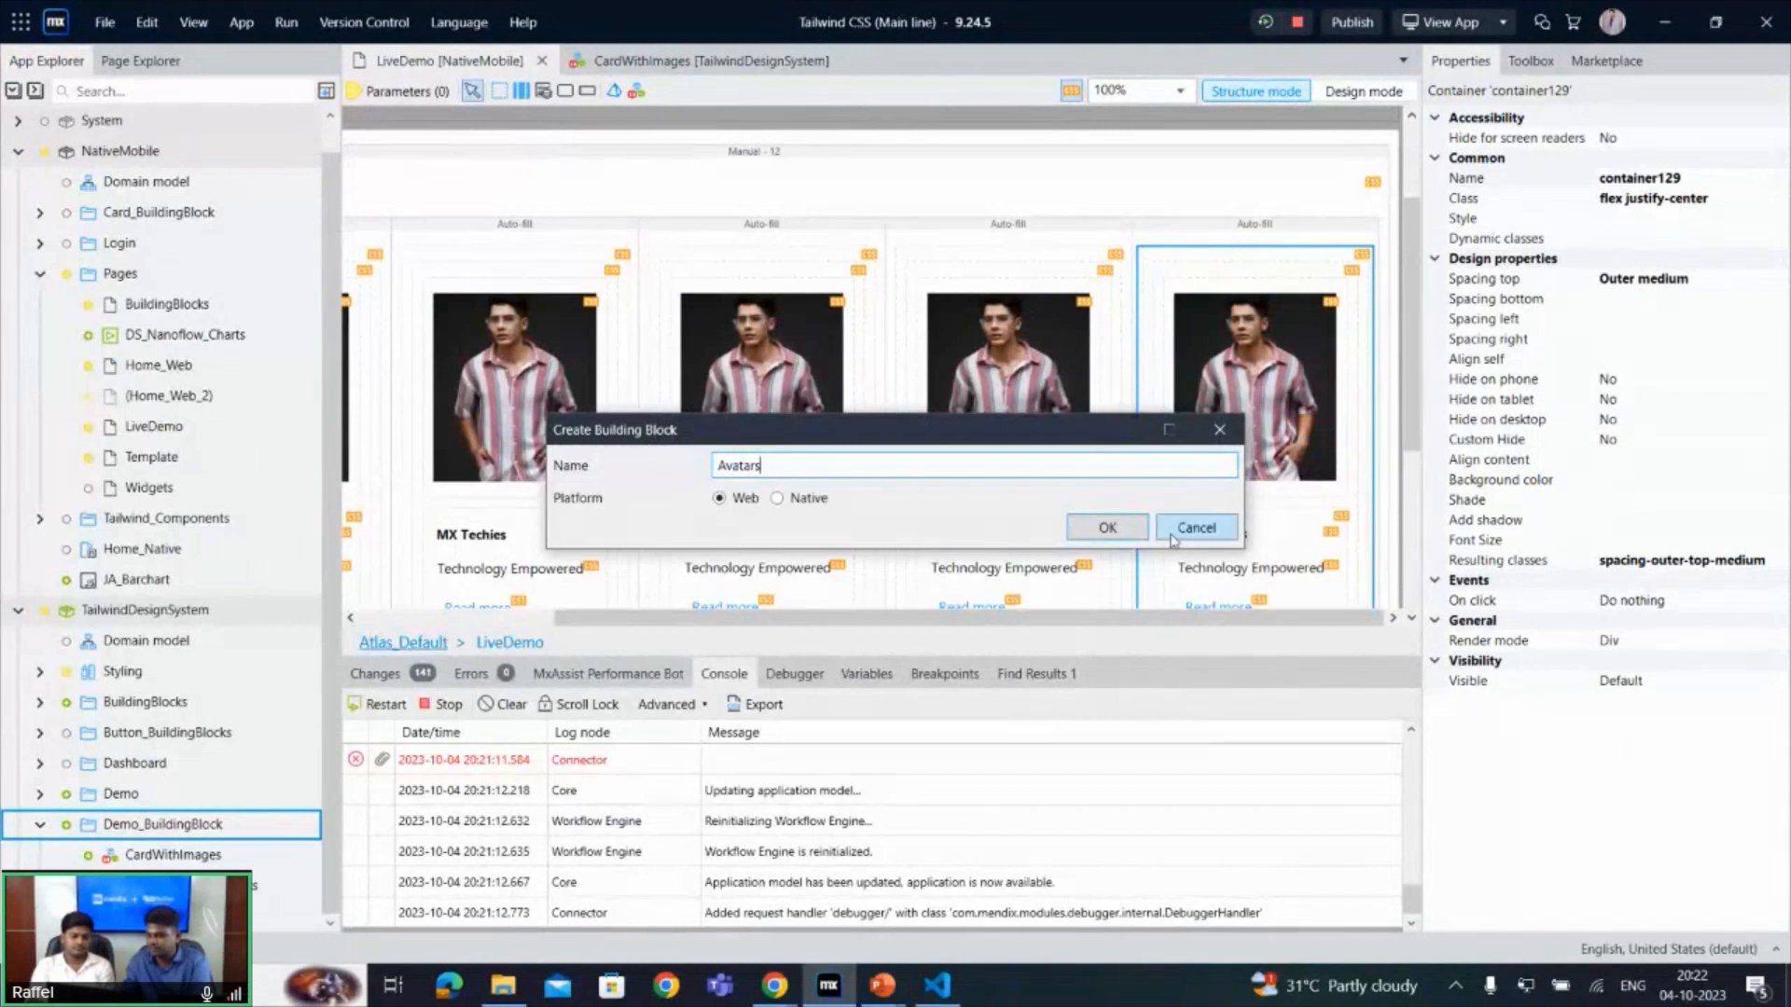
pyautogui.click(1128, 537)
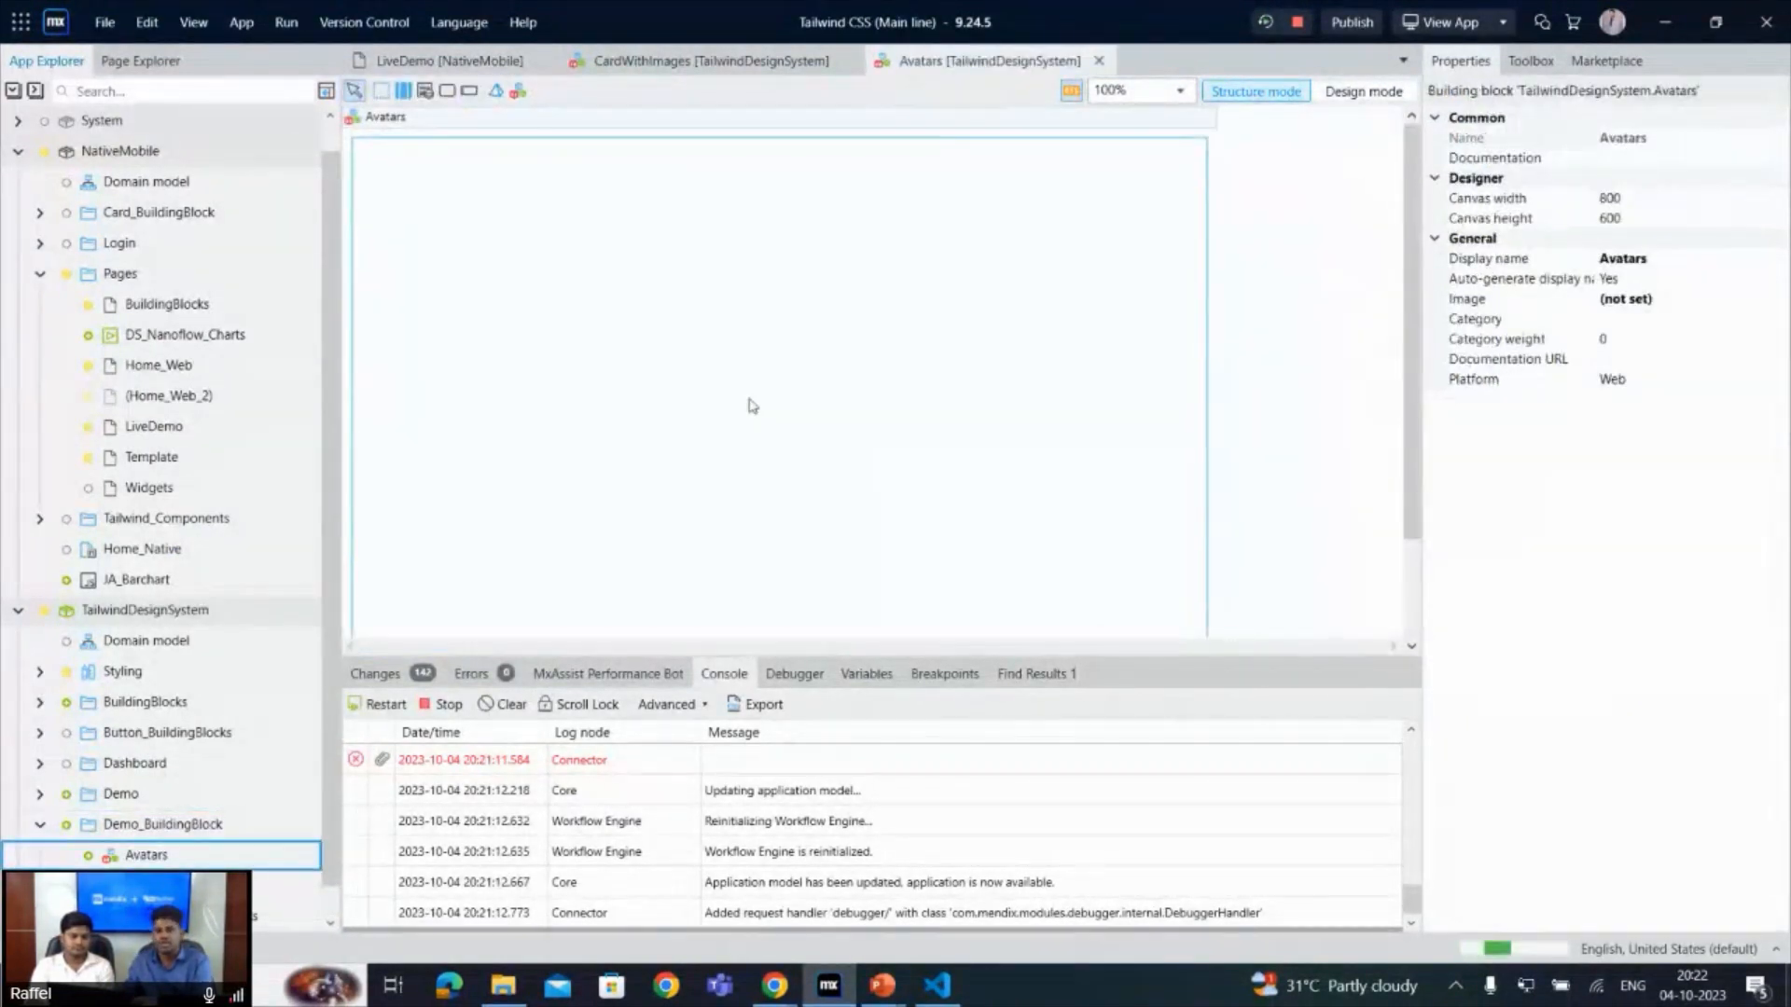
# - Add a Container widget to the empty Avatars building block
pyautogui.rightClick(524, 230)
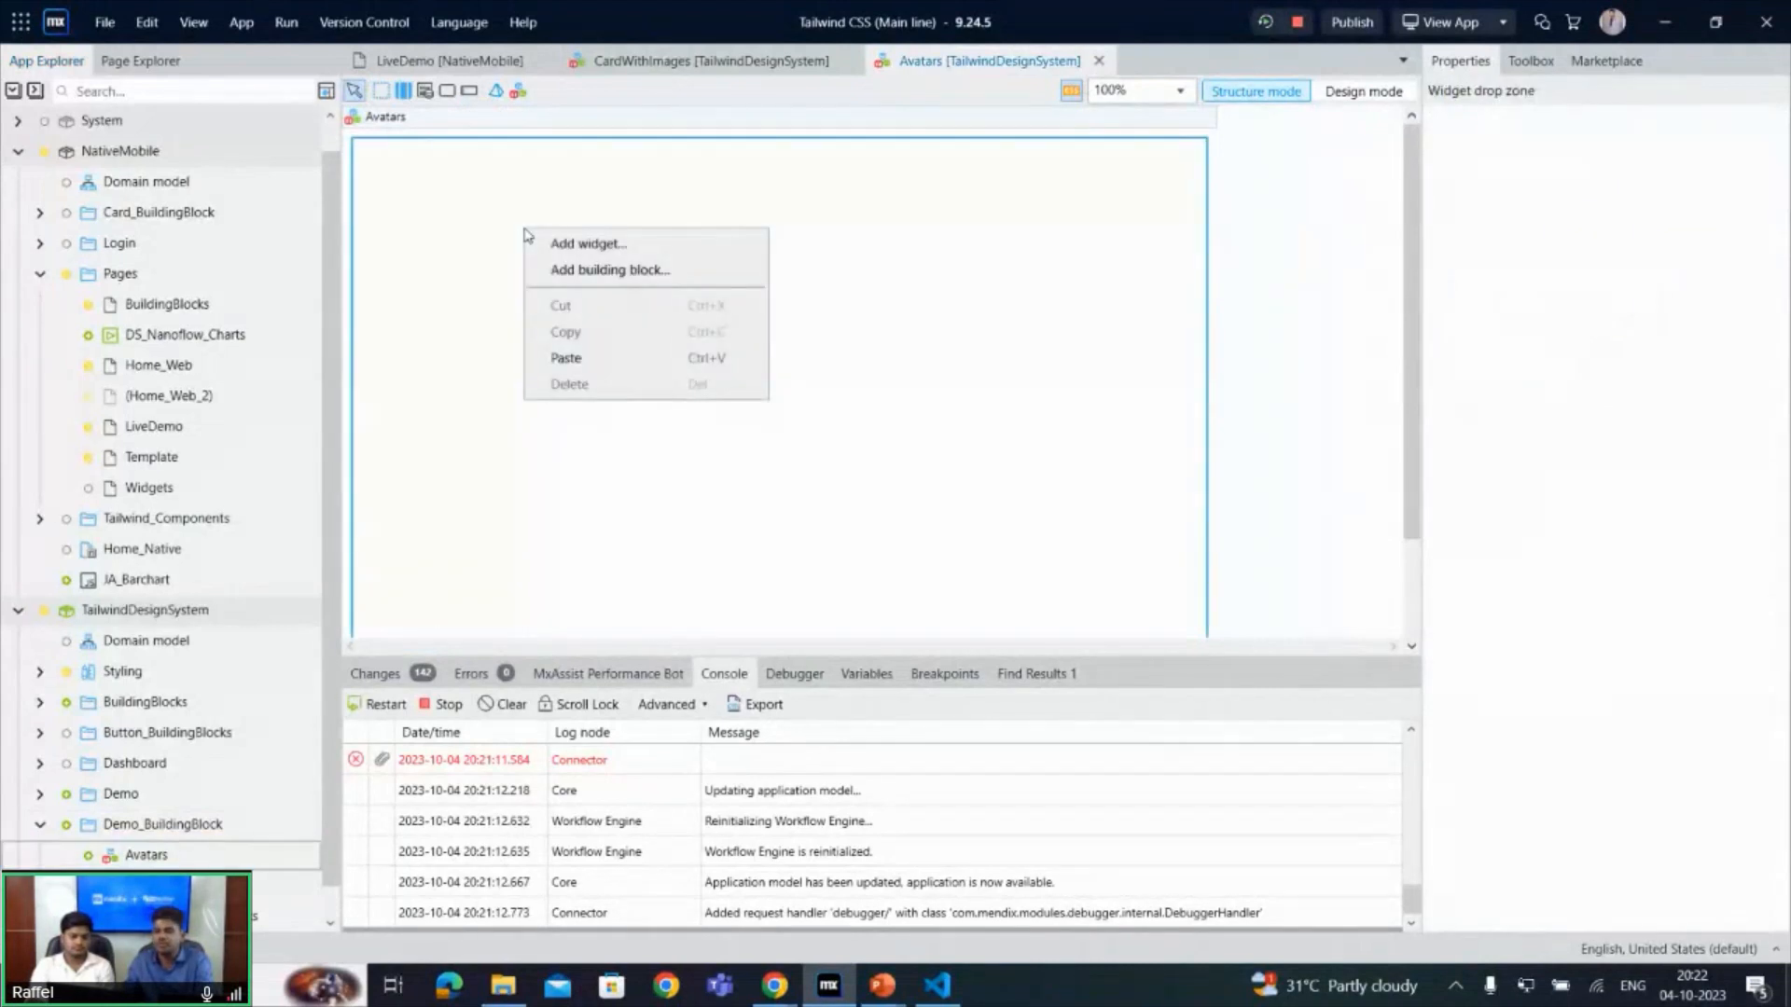
pyautogui.click(560, 245)
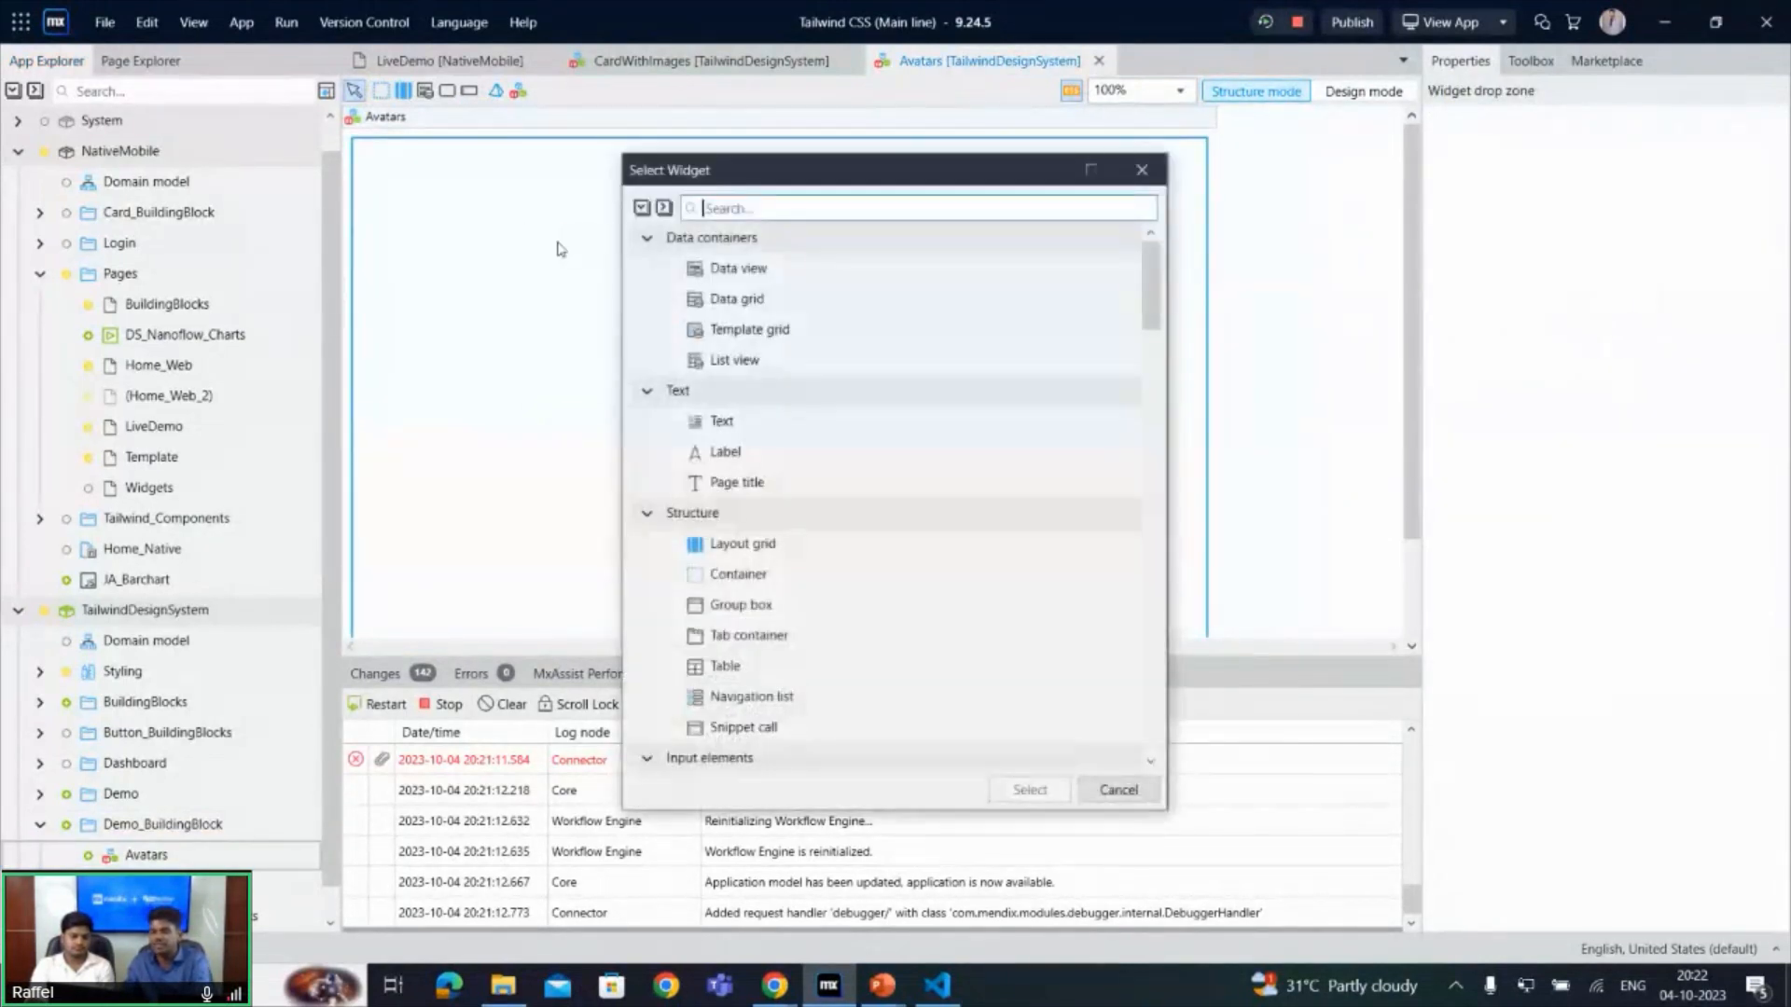
pyautogui.write('conta')
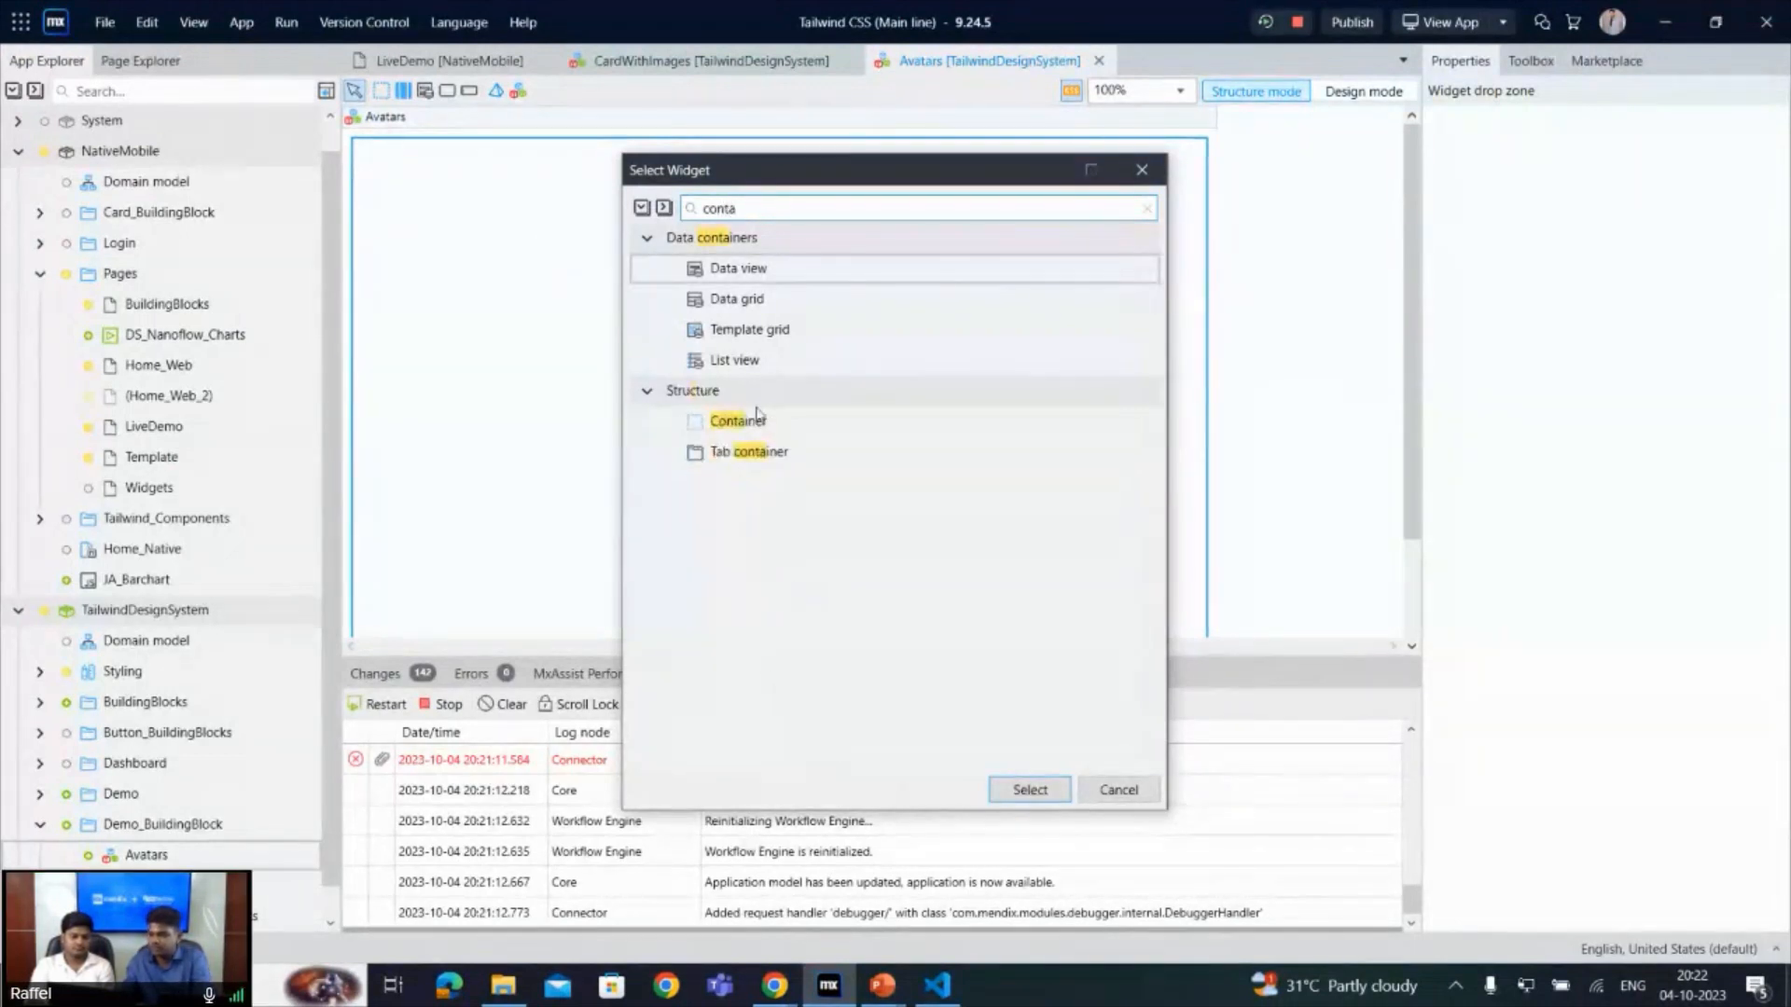
pyautogui.doubleClick(744, 421)
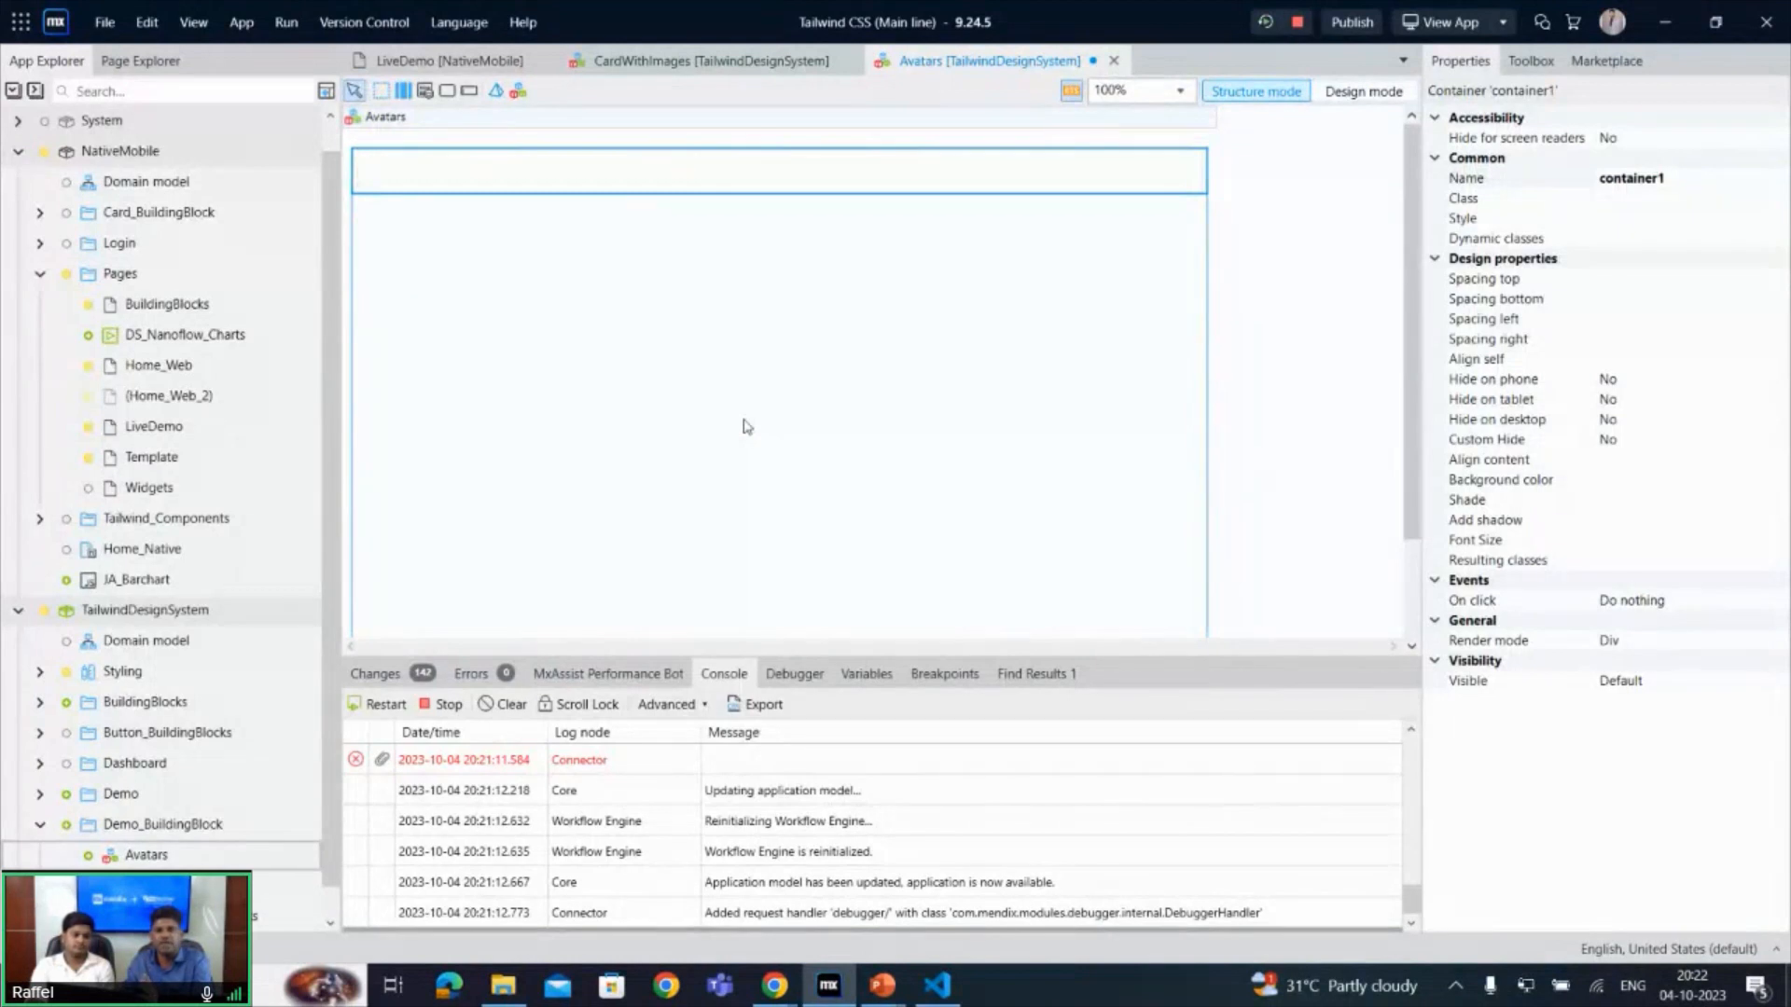
# - Insert an Image widget, not the static or dynamic variant, inside the Avatars container
pyautogui.click(538, 176)
pyautogui.rightClick(538, 175)
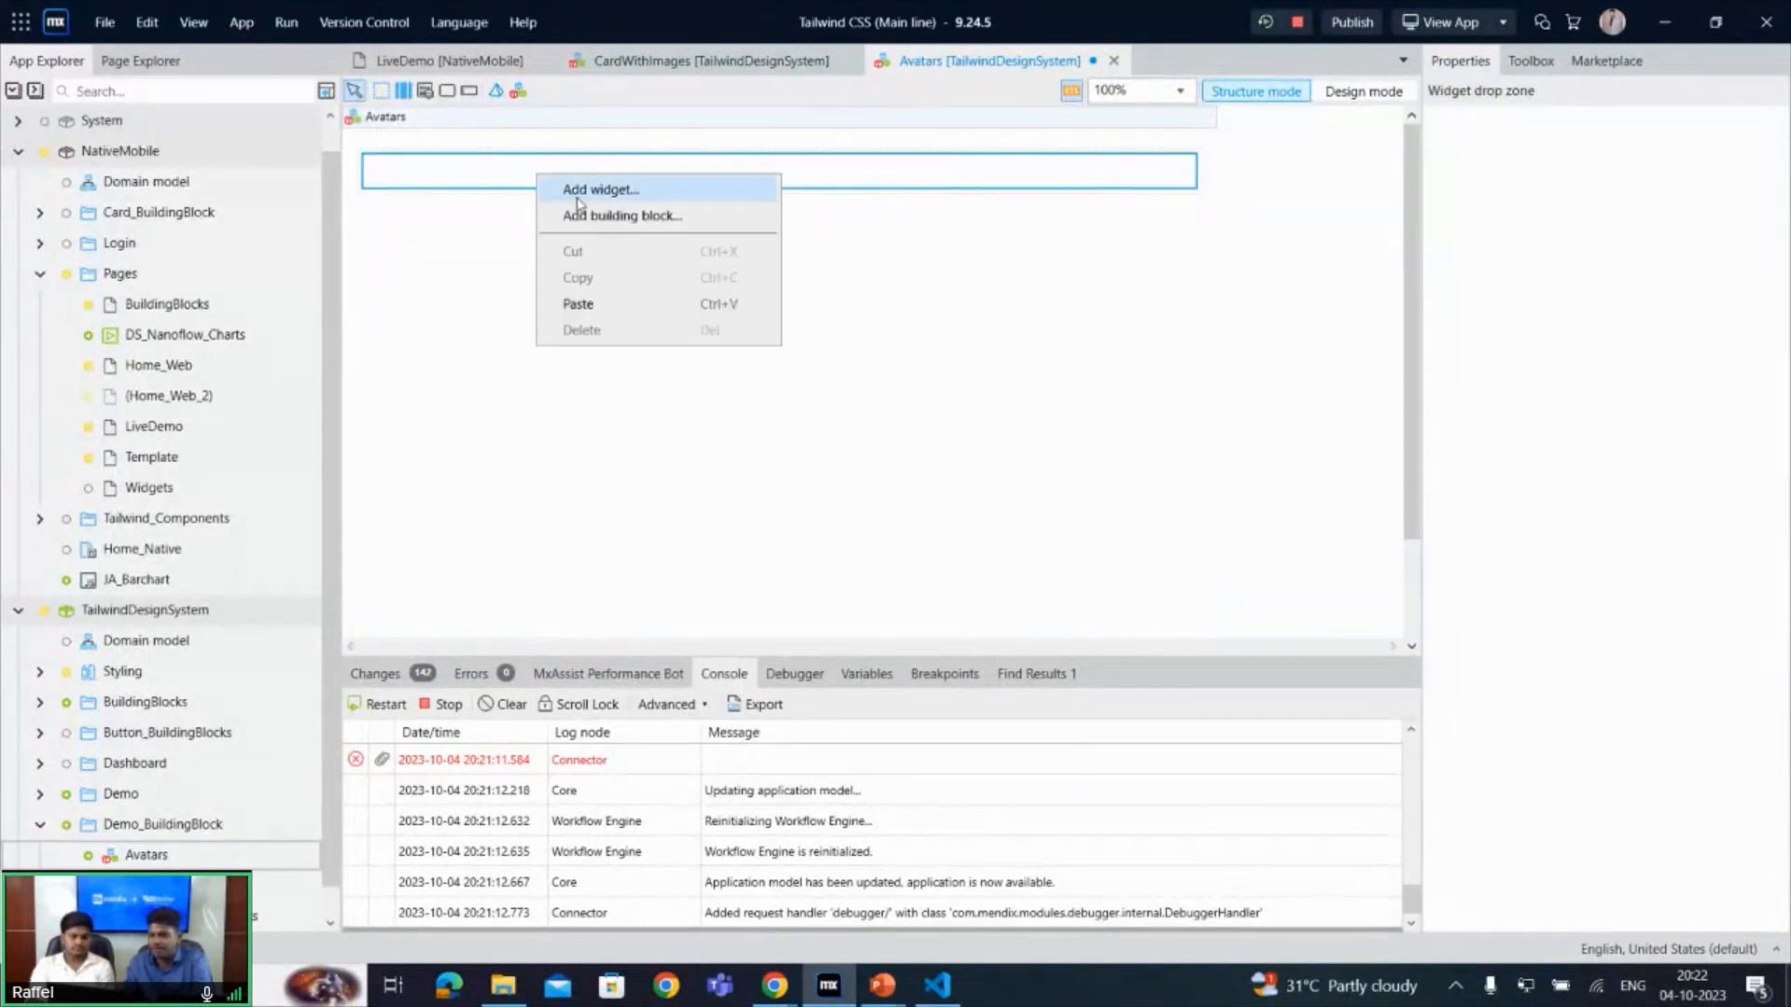
pyautogui.click(578, 198)
pyautogui.write('im')
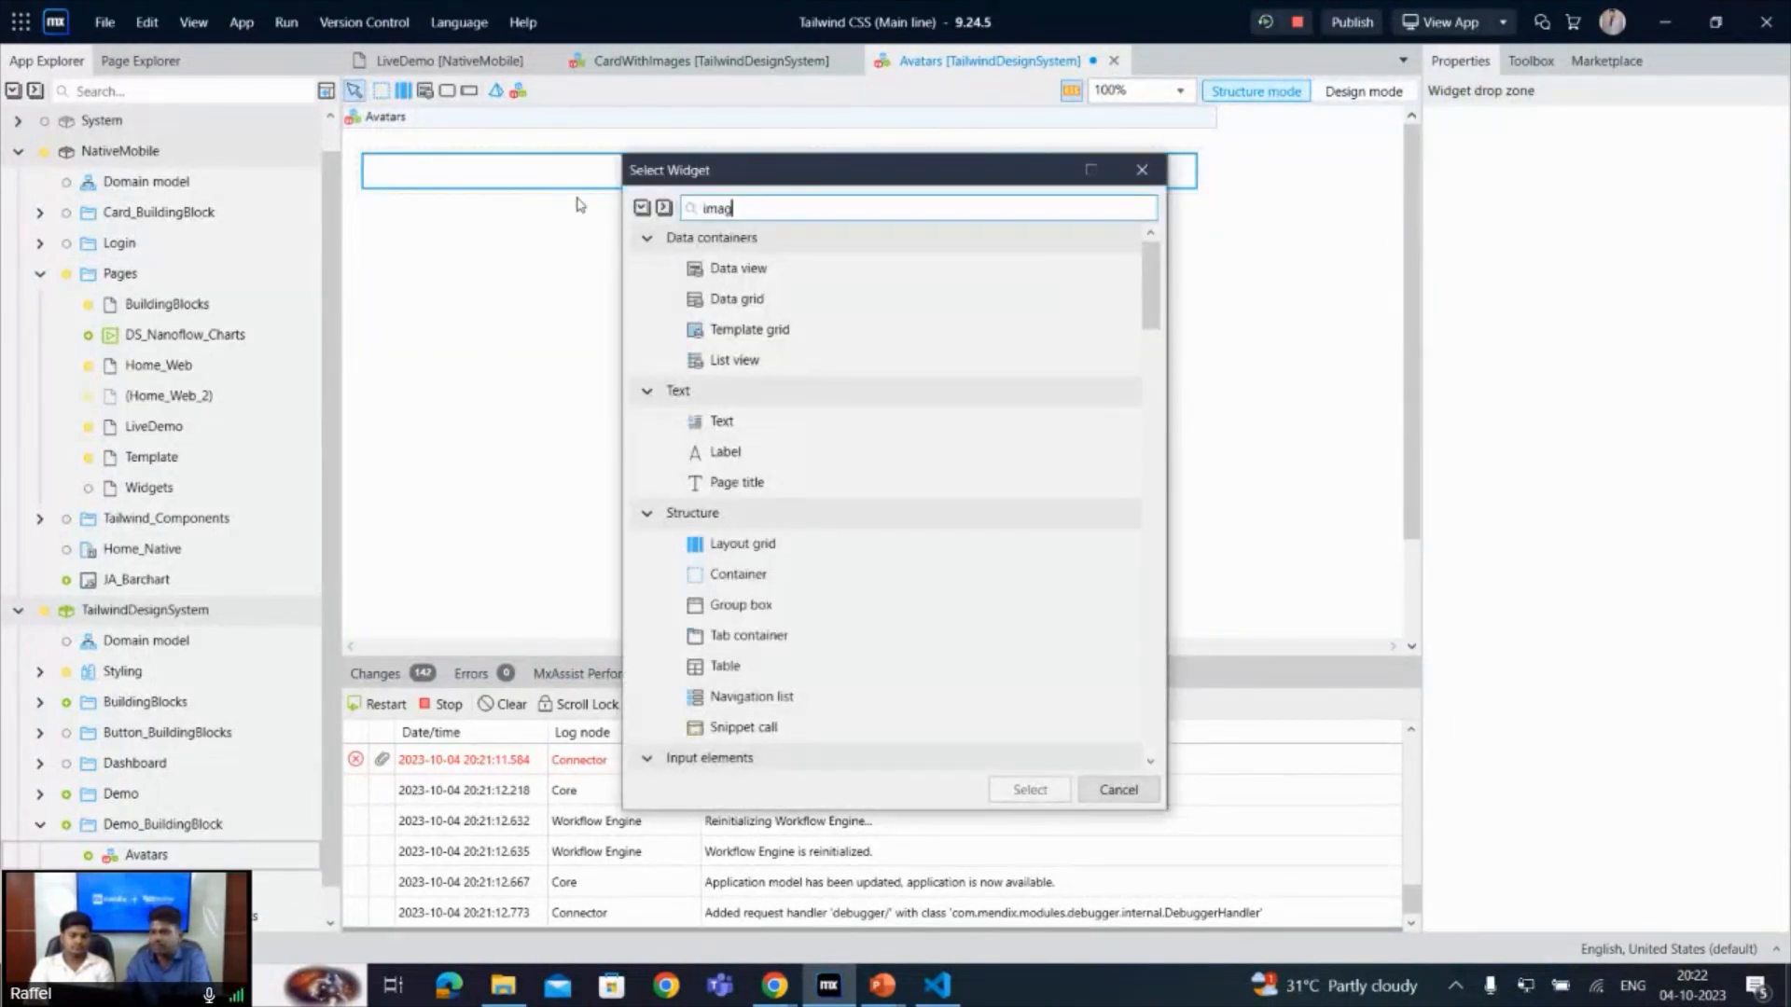
pyautogui.write('ag')
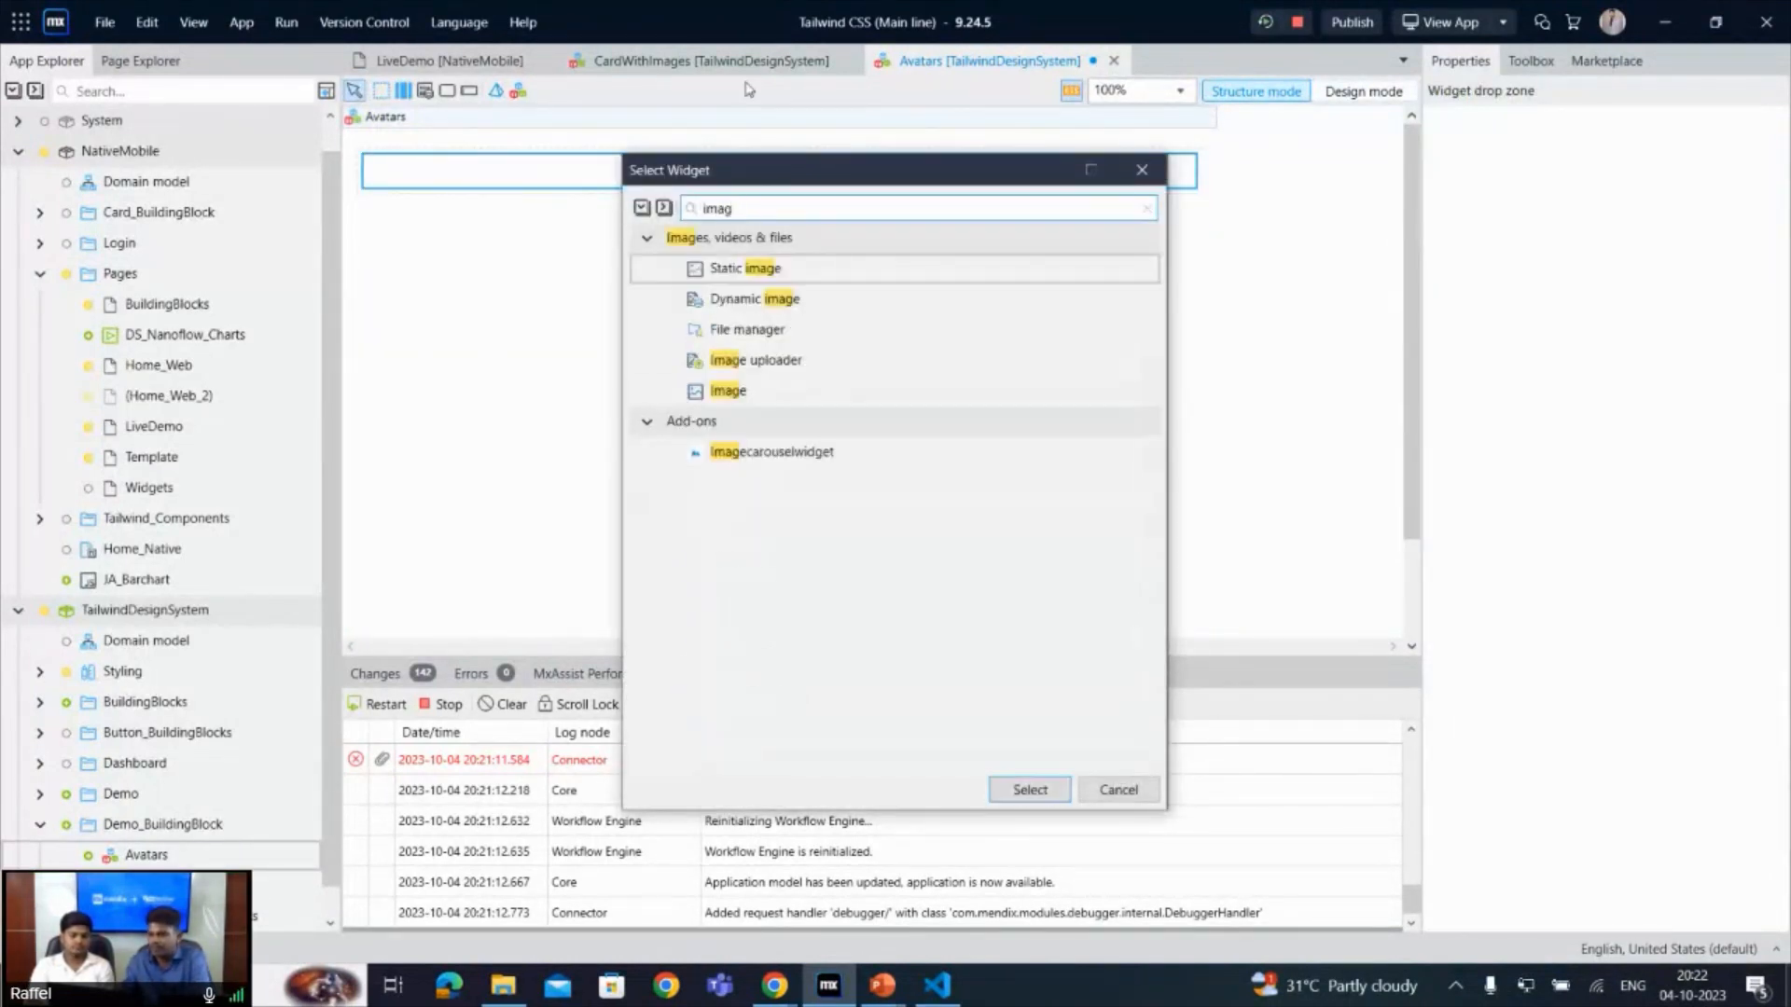
pyautogui.doubleClick(730, 392)
# - Set the image widget's source to the static image Atlas_NativeMobile_Content.Native_Content.Avatar
pyautogui.doubleClick(422, 233)
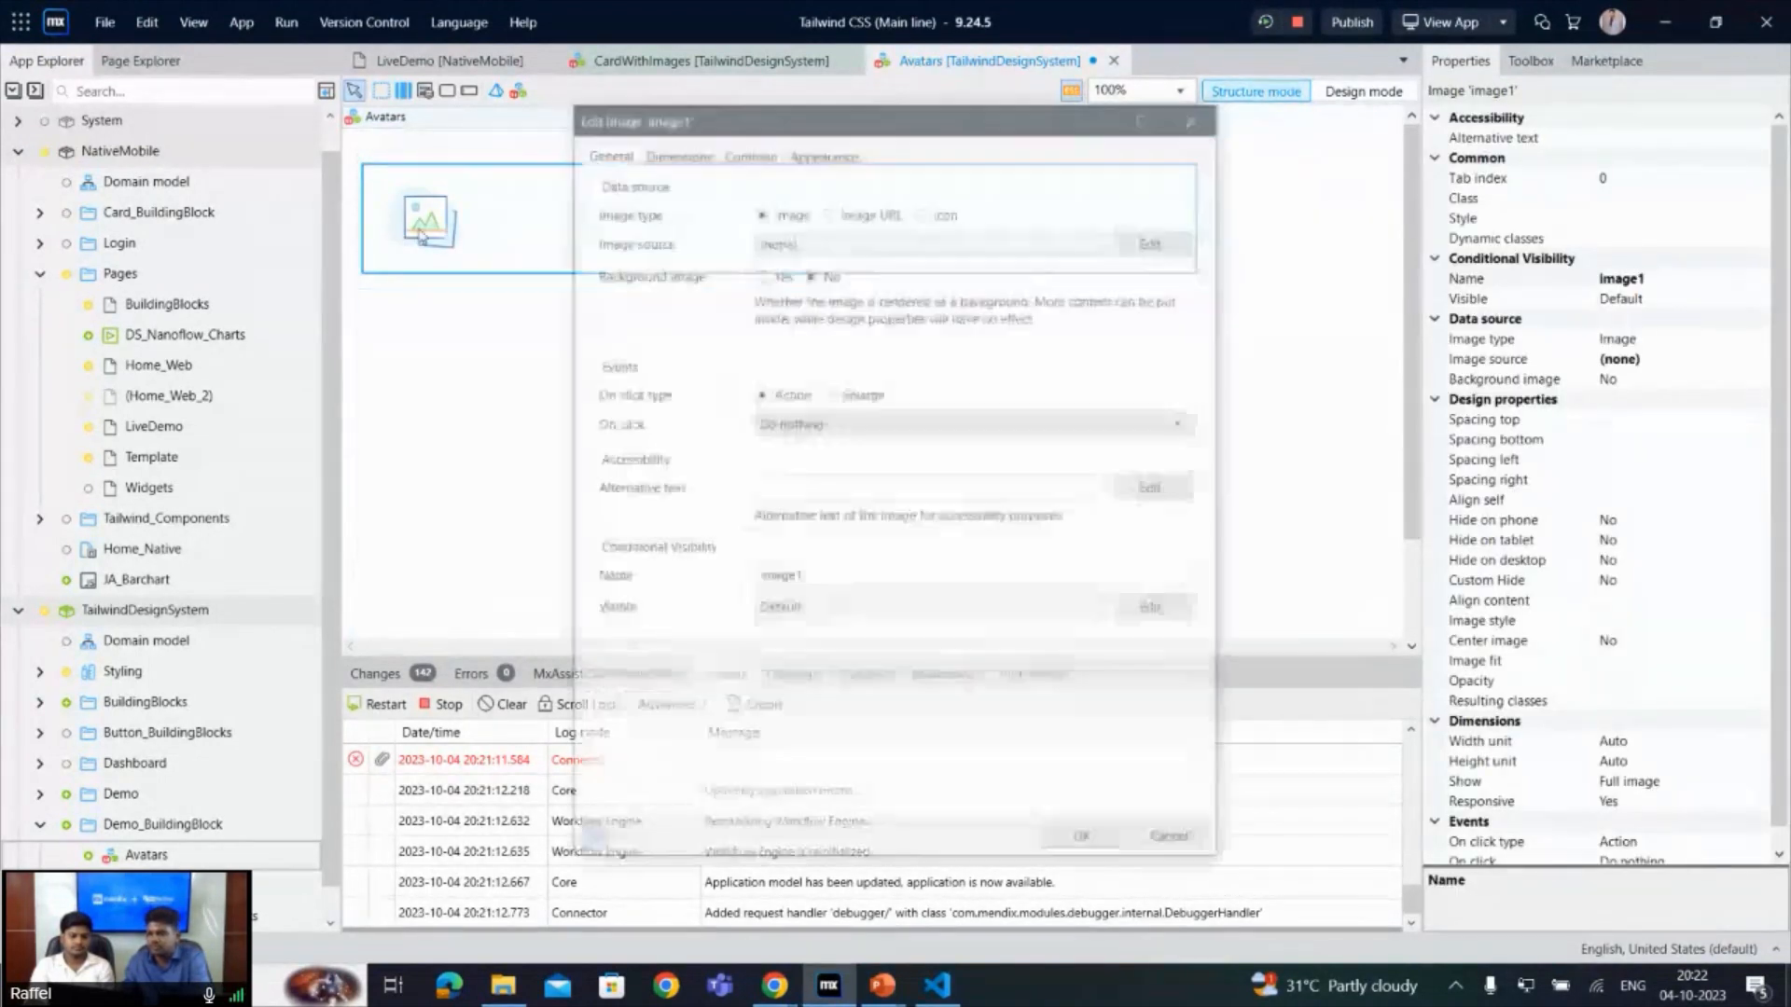
pyautogui.click(1190, 242)
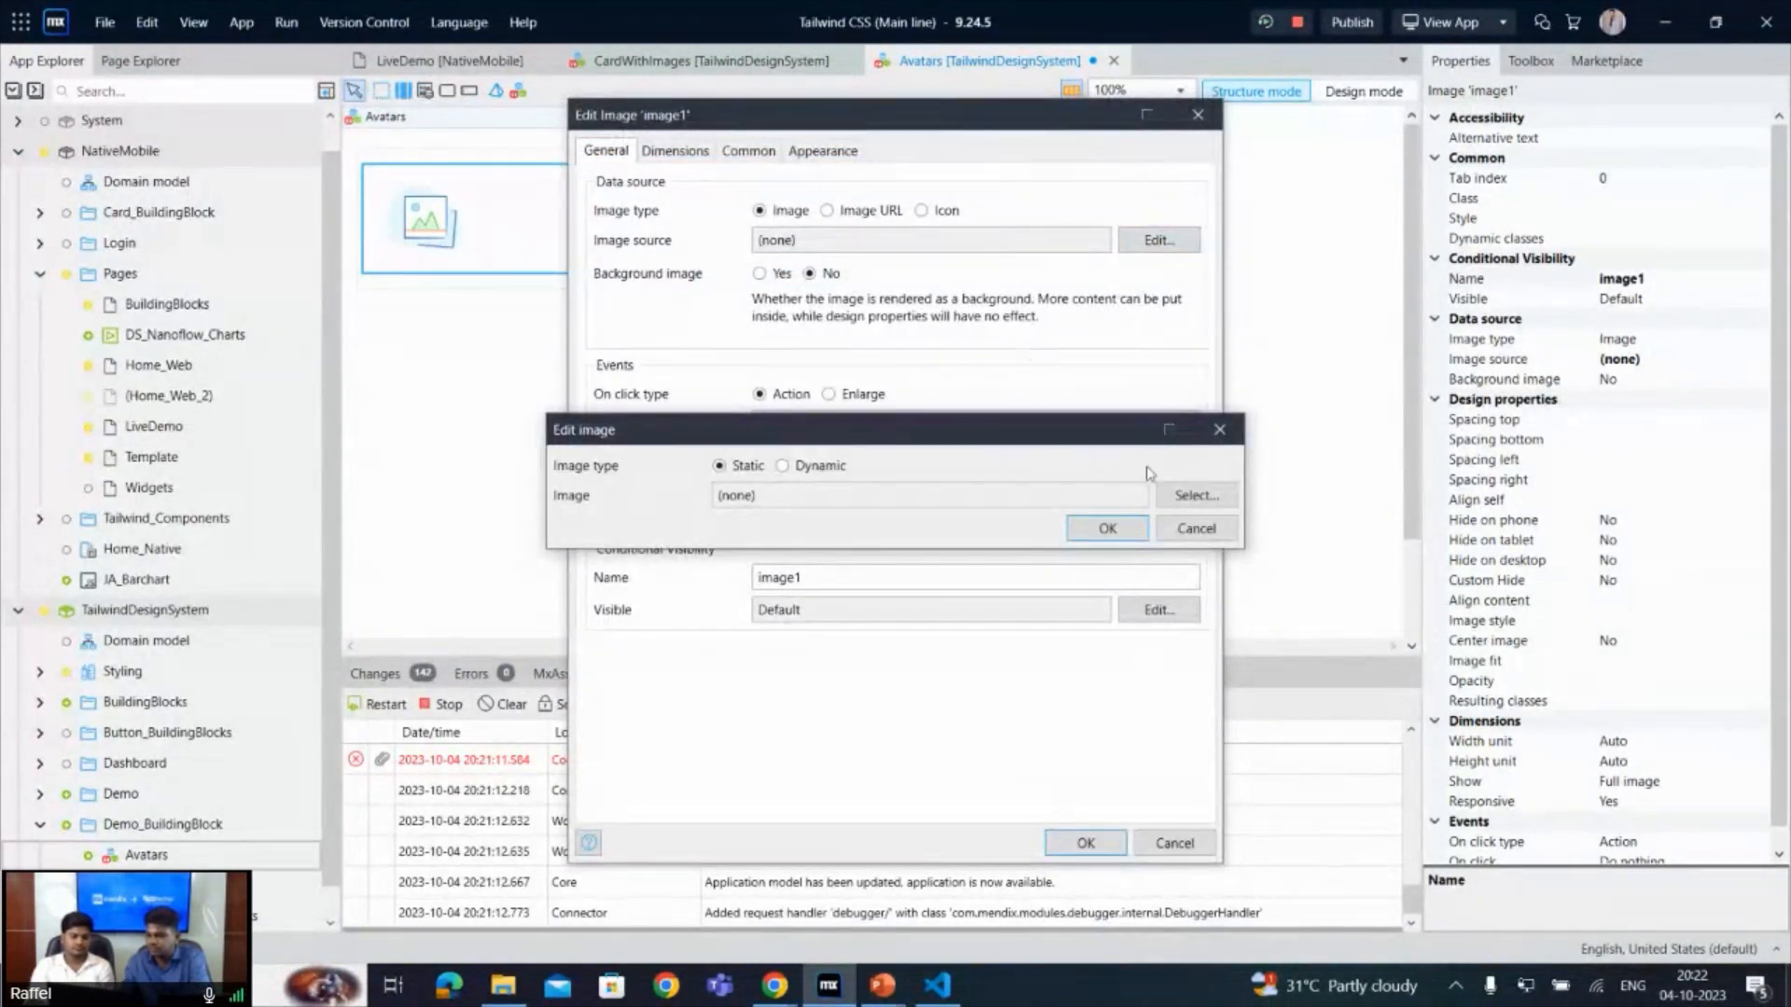
pyautogui.click(1193, 507)
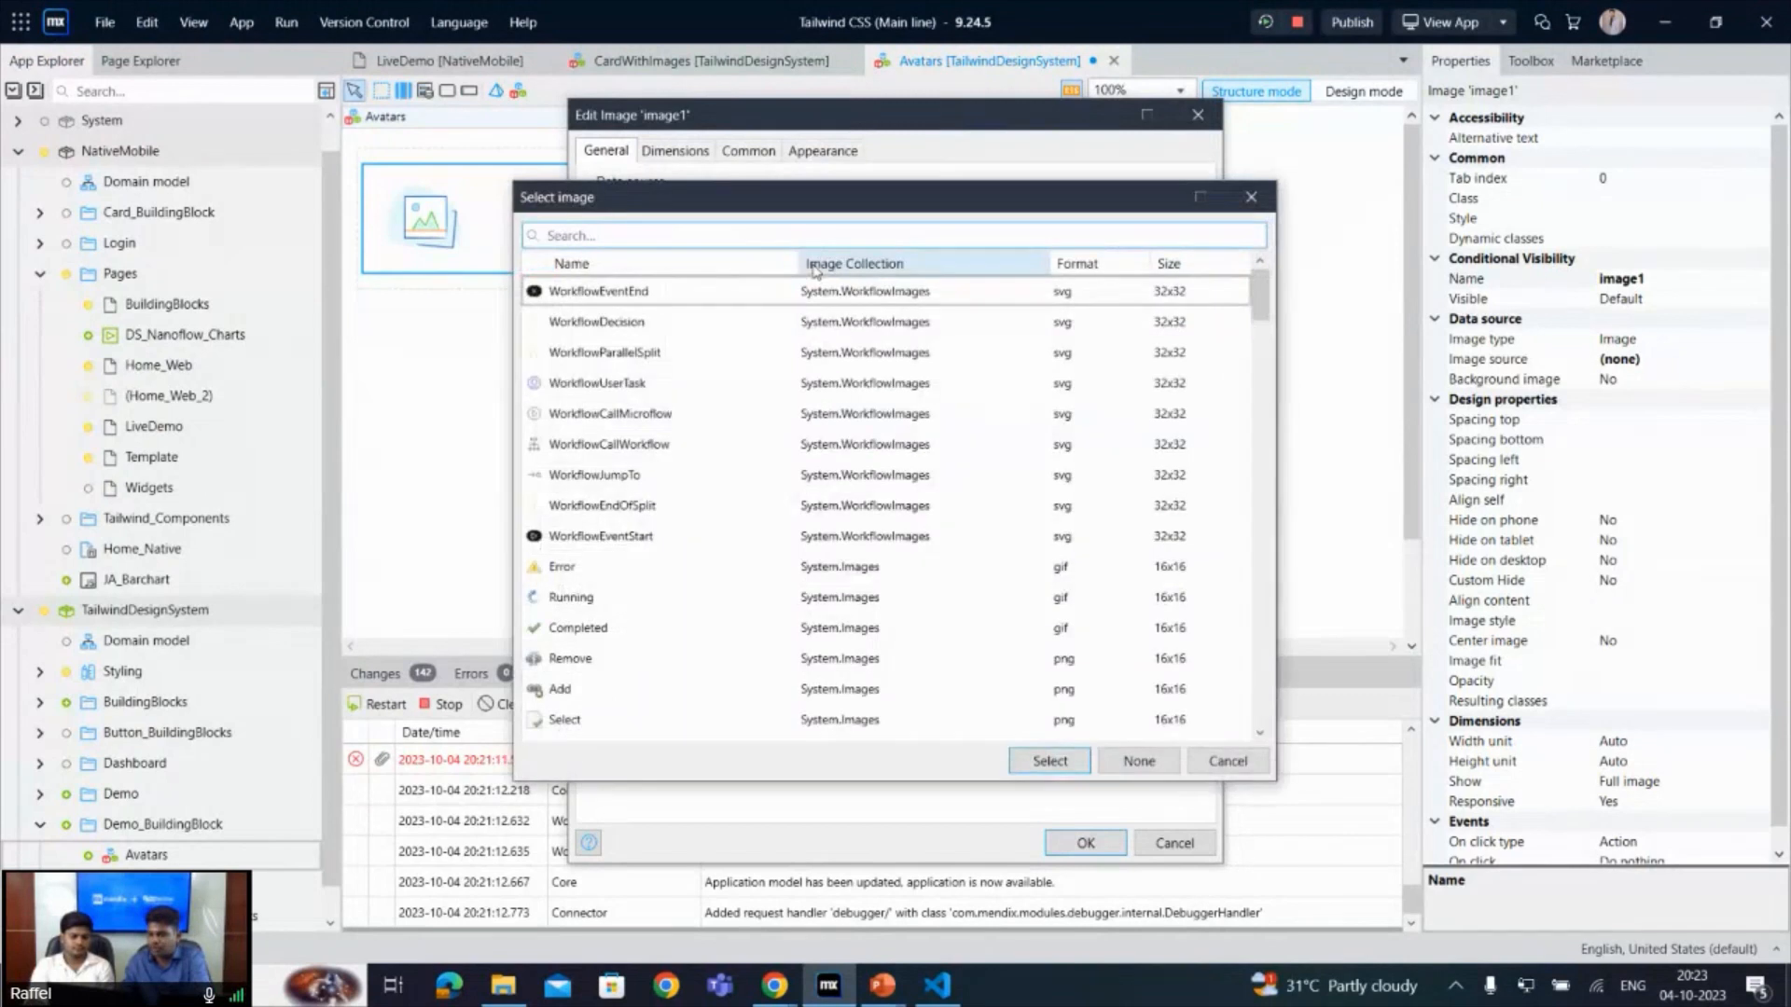
pyautogui.write('ava')
pyautogui.doubleClick(658, 292)
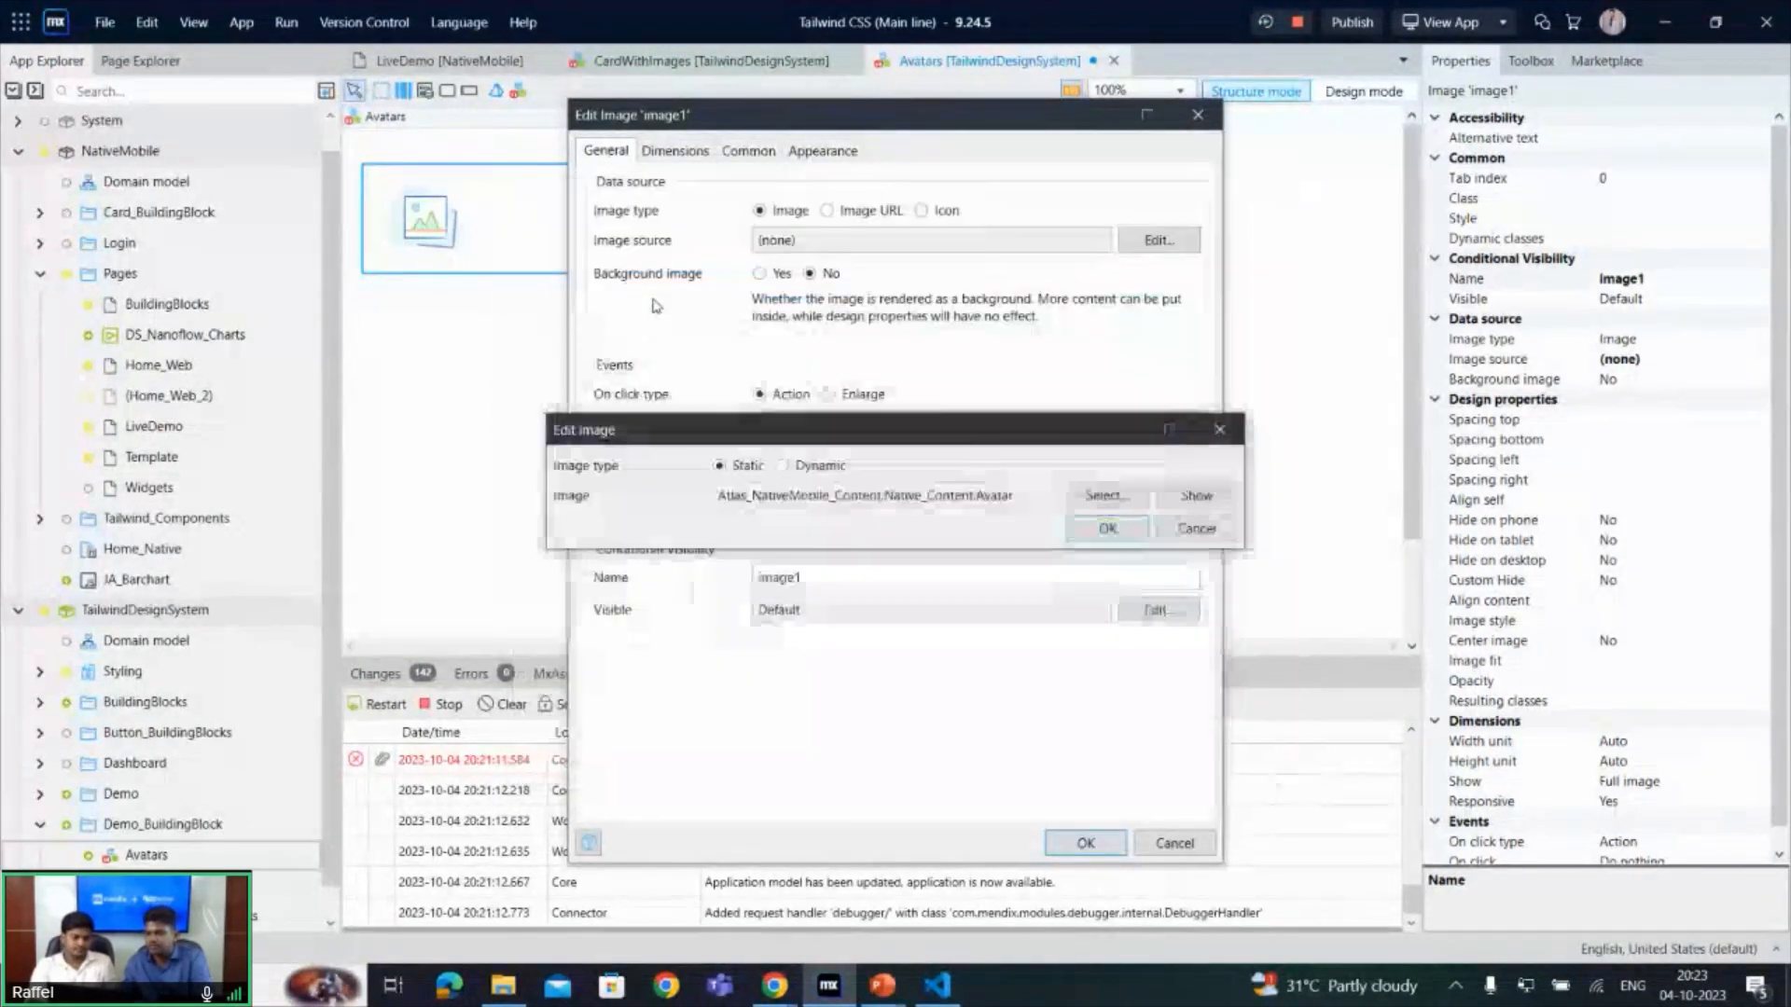
pyautogui.click(1107, 528)
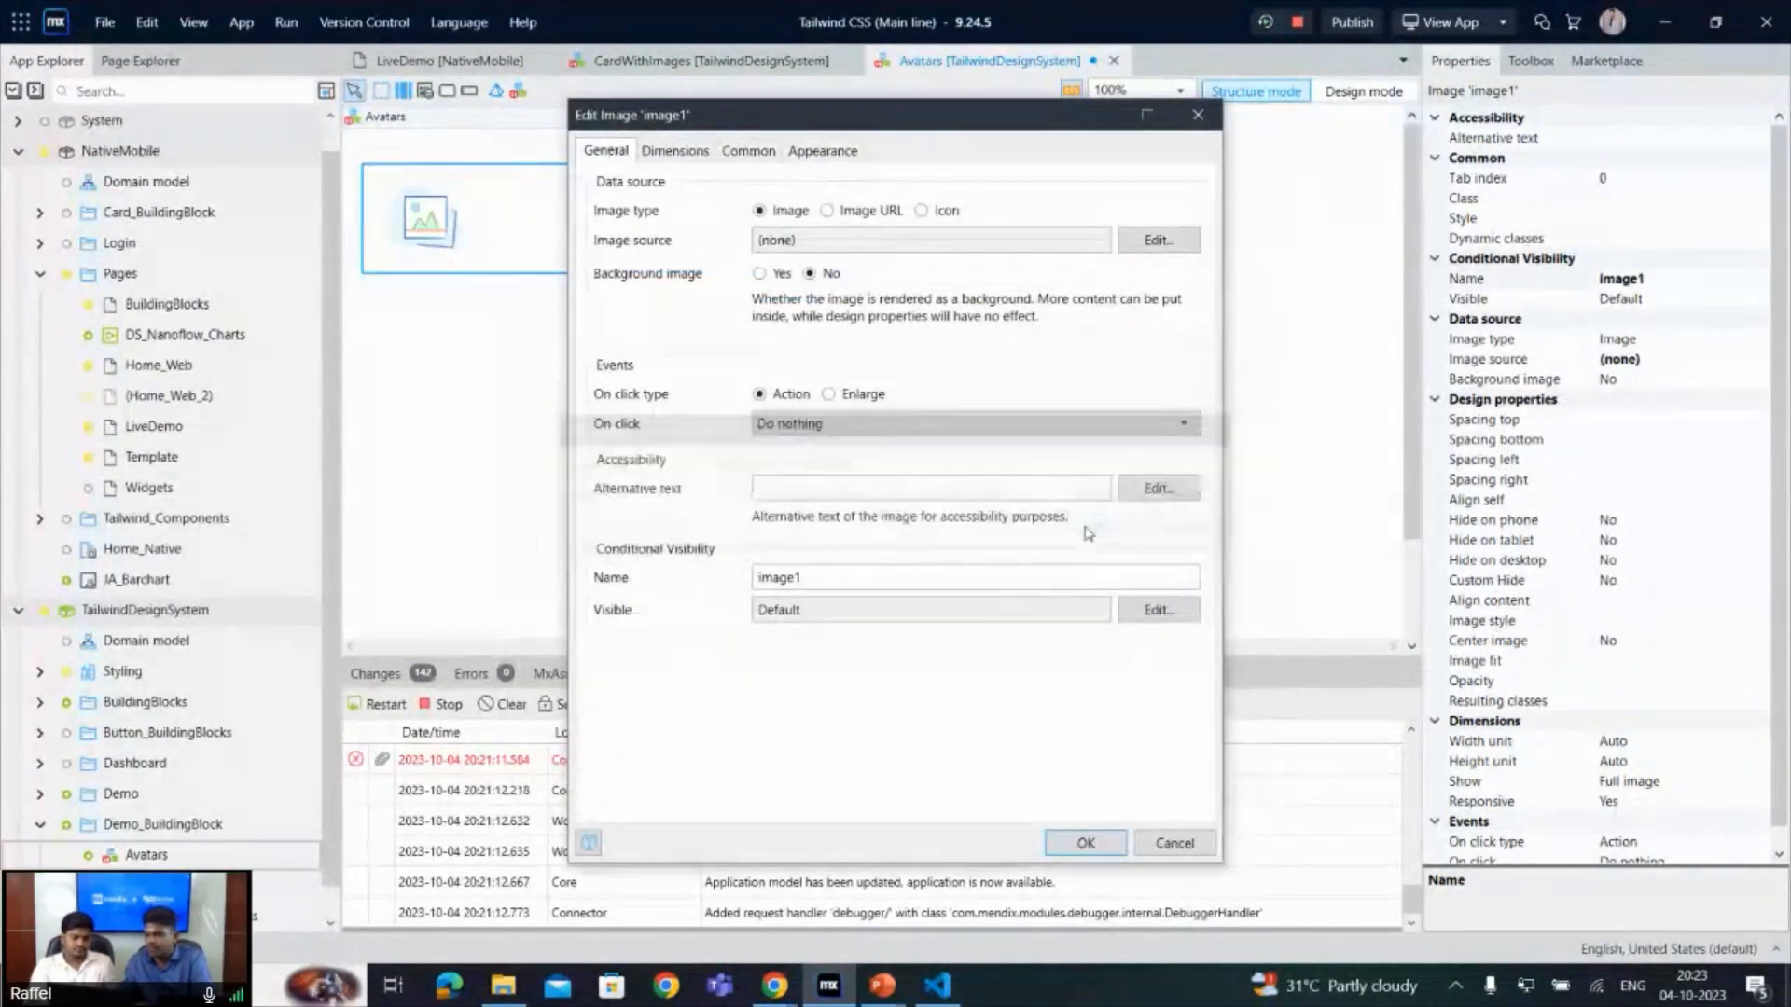
pyautogui.click(1086, 843)
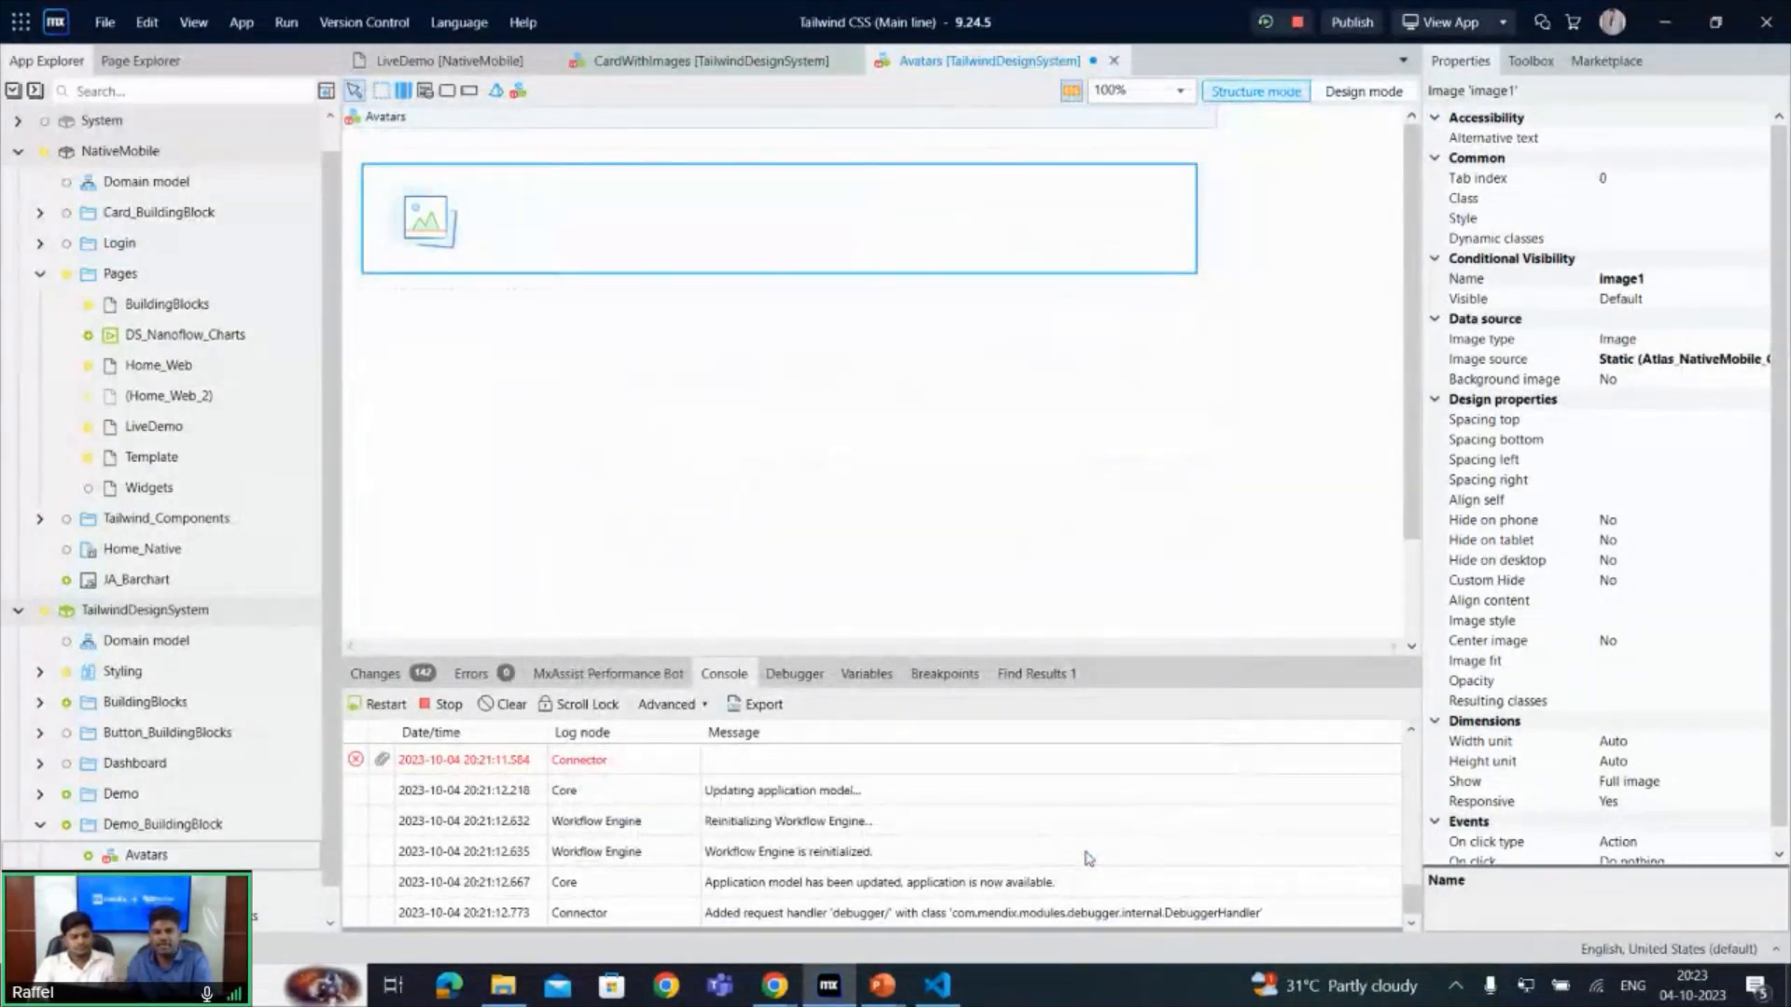
# - Add a nested Container below the image, inside the outer container
pyautogui.click(439, 279)
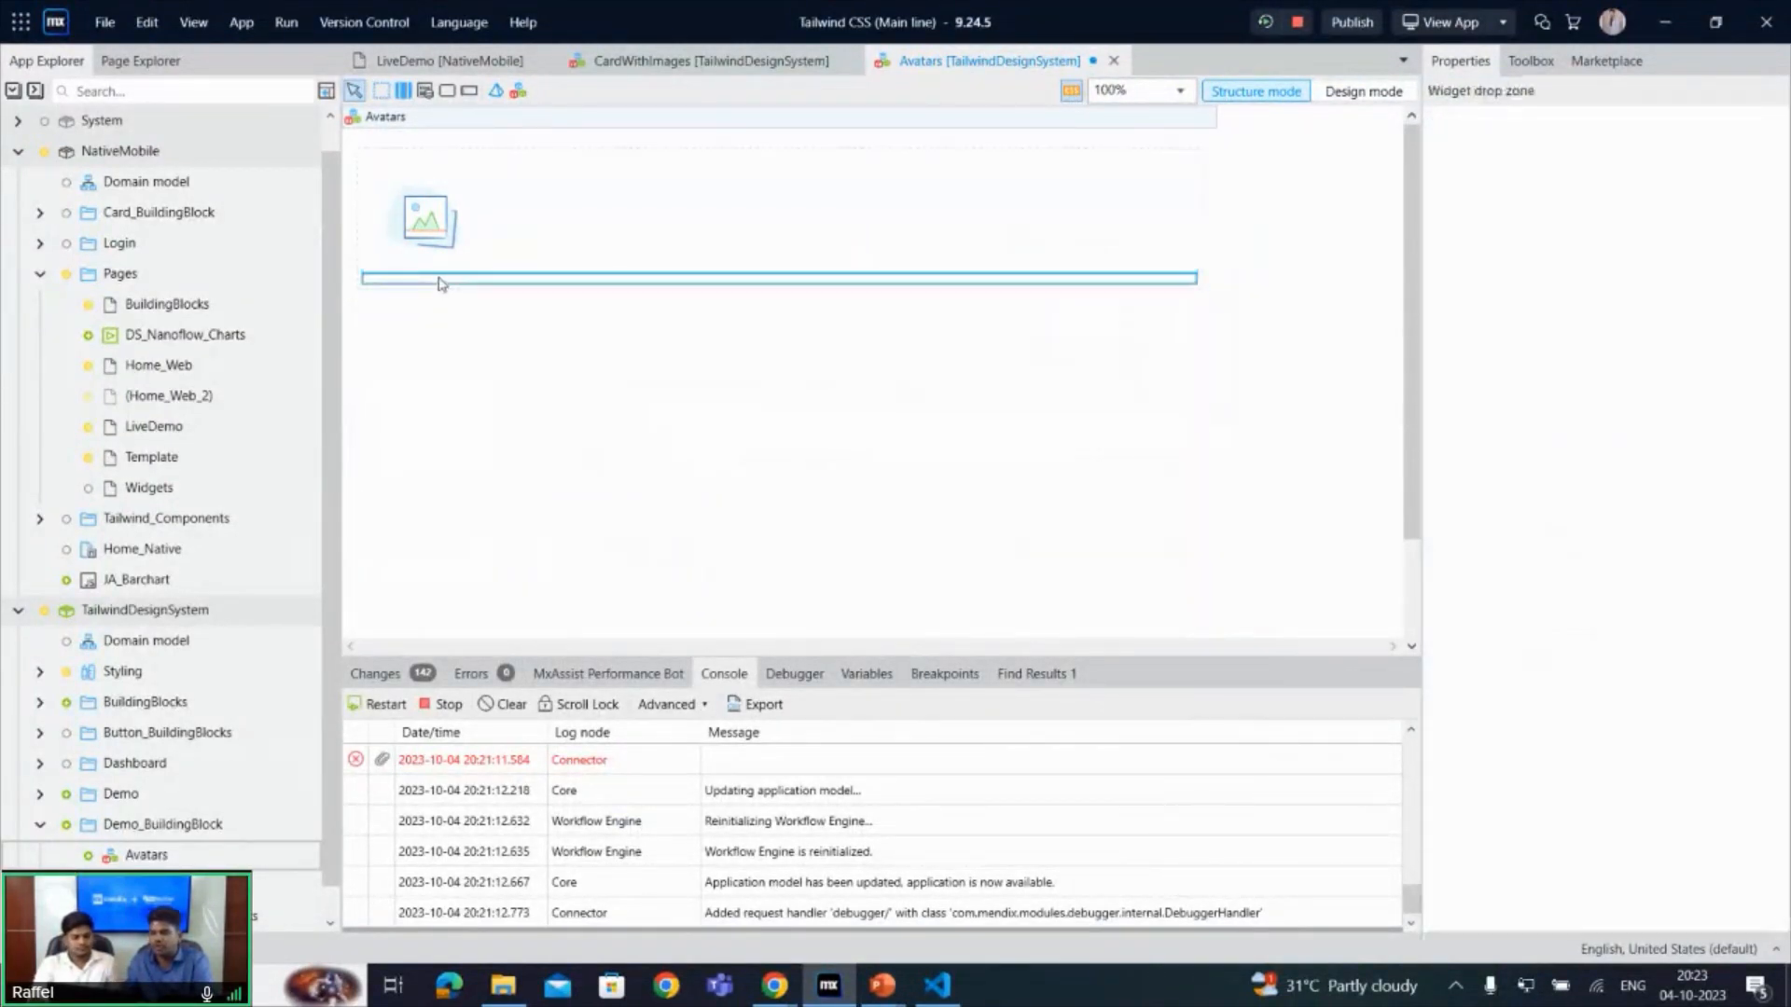
pyautogui.rightClick(440, 279)
pyautogui.click(480, 294)
pyautogui.write('con')
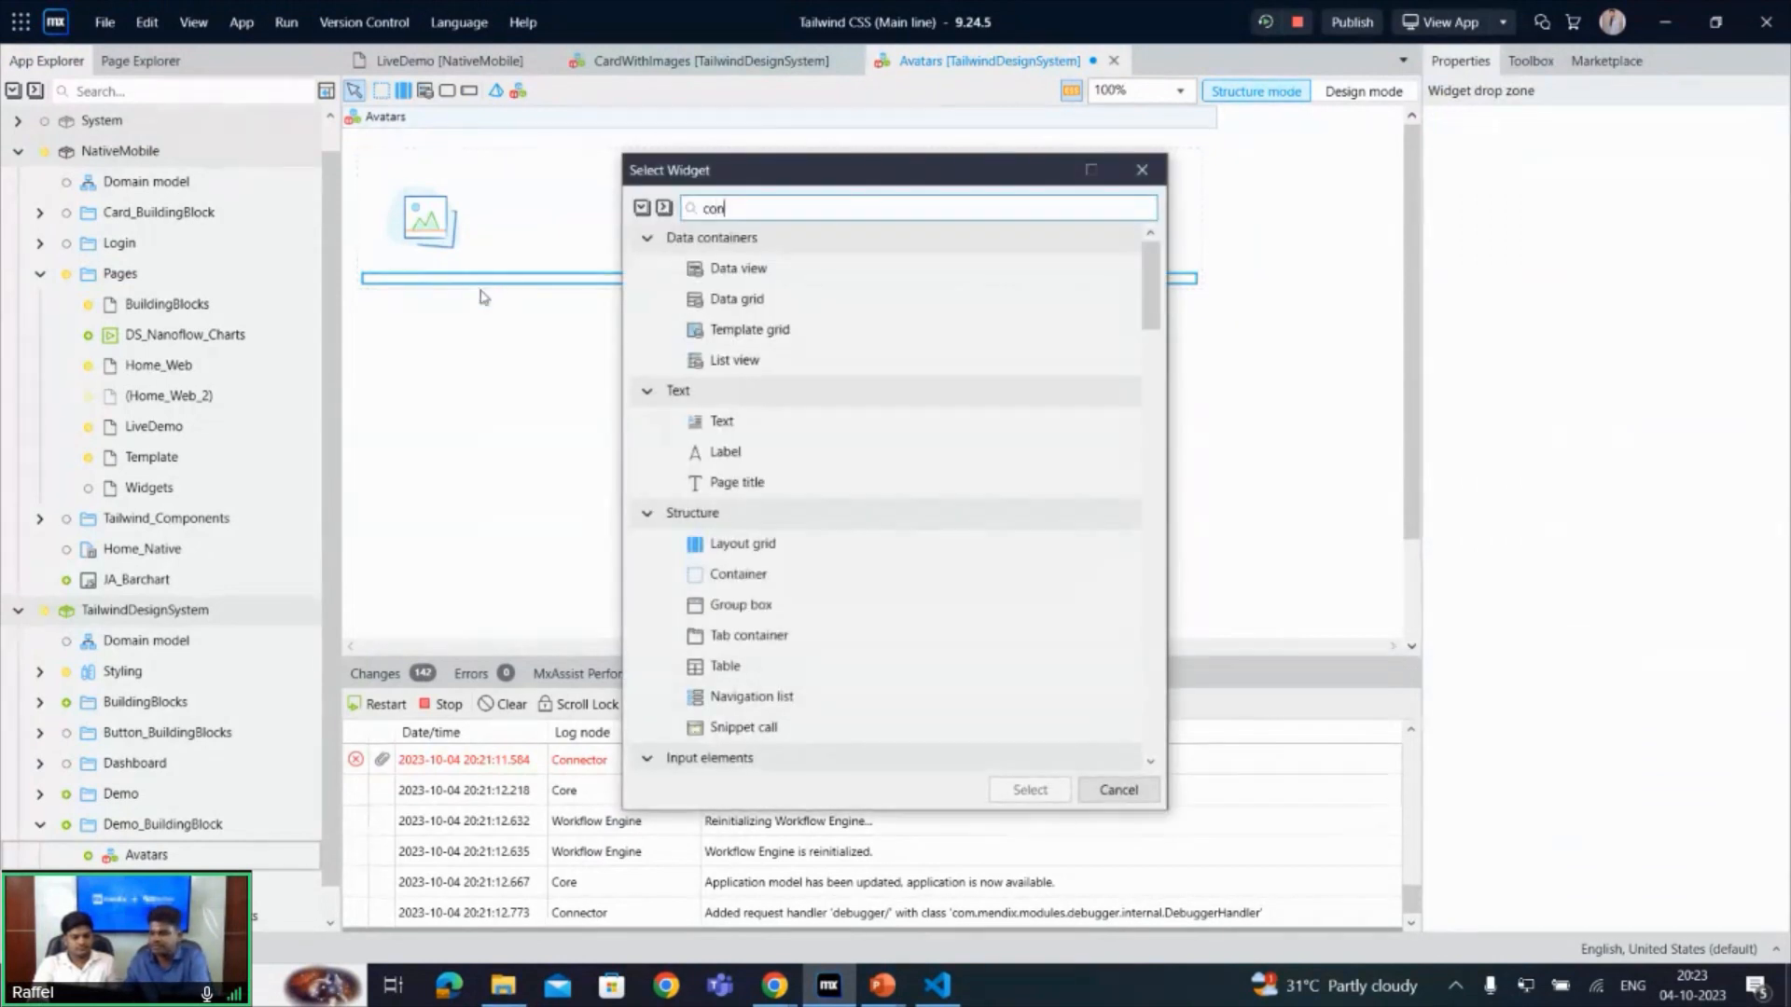
pyautogui.doubleClick(740, 427)
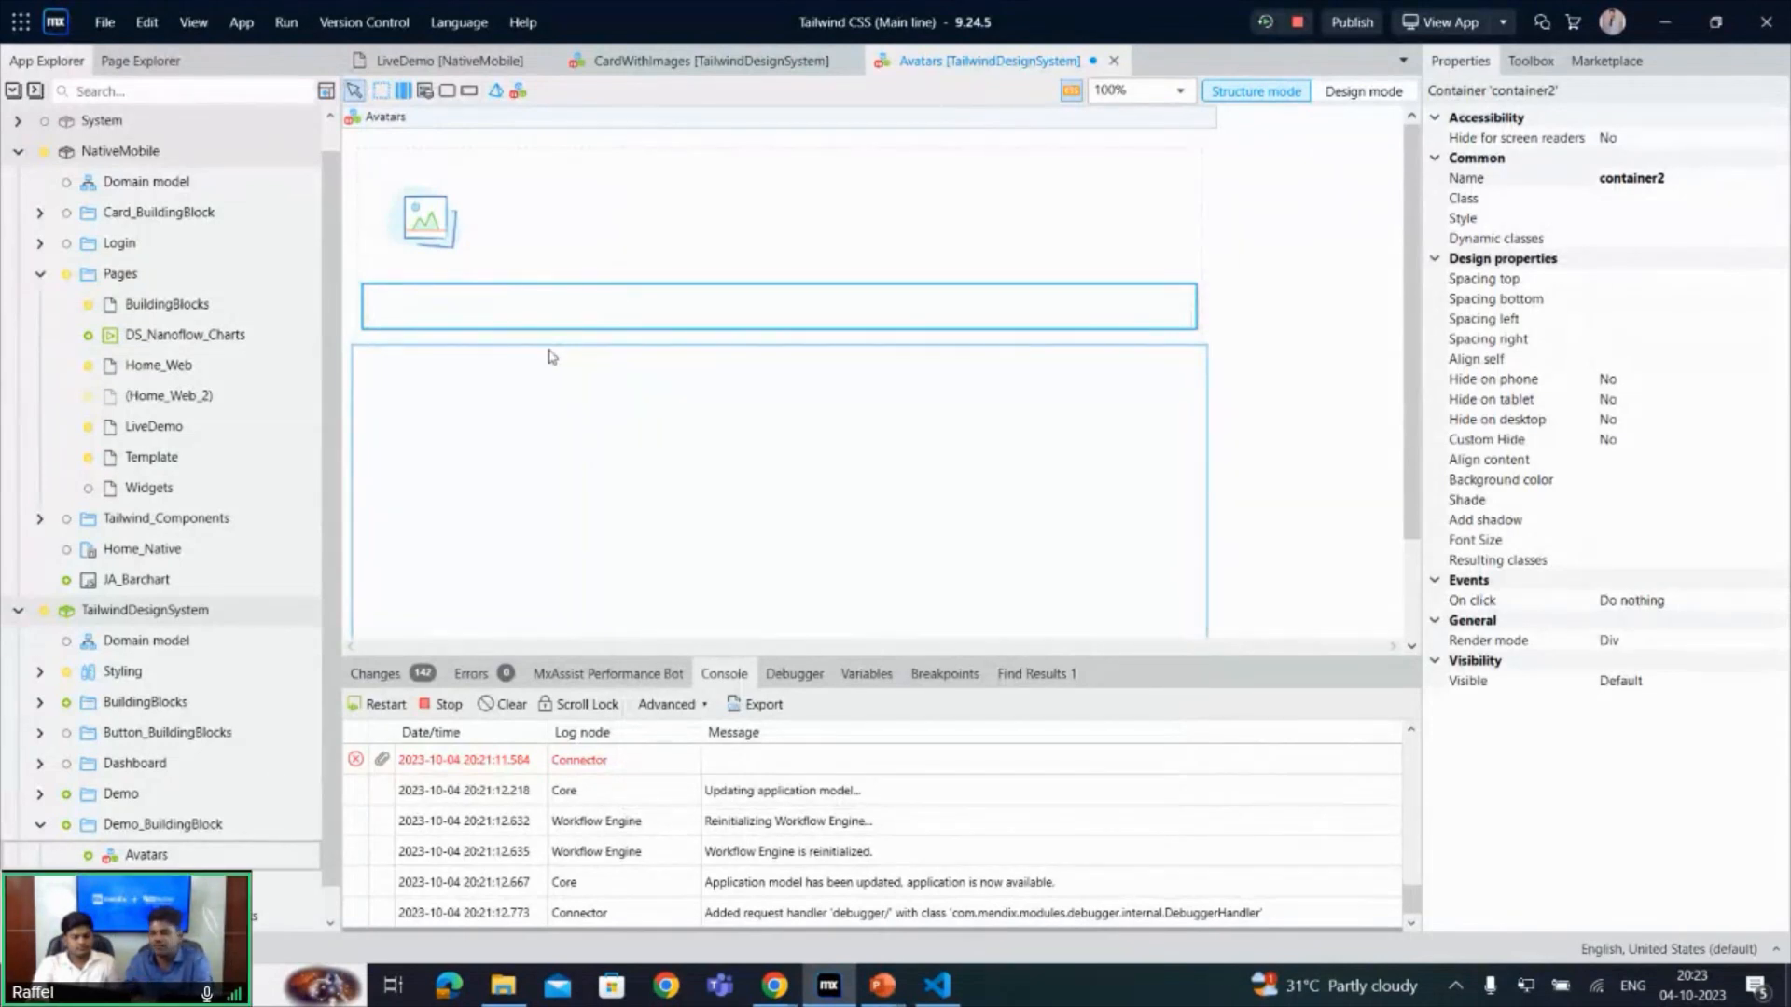
# - Insert a Text widget in the nested container and set its caption to the sample person's full name
pyautogui.rightClick(504, 315)
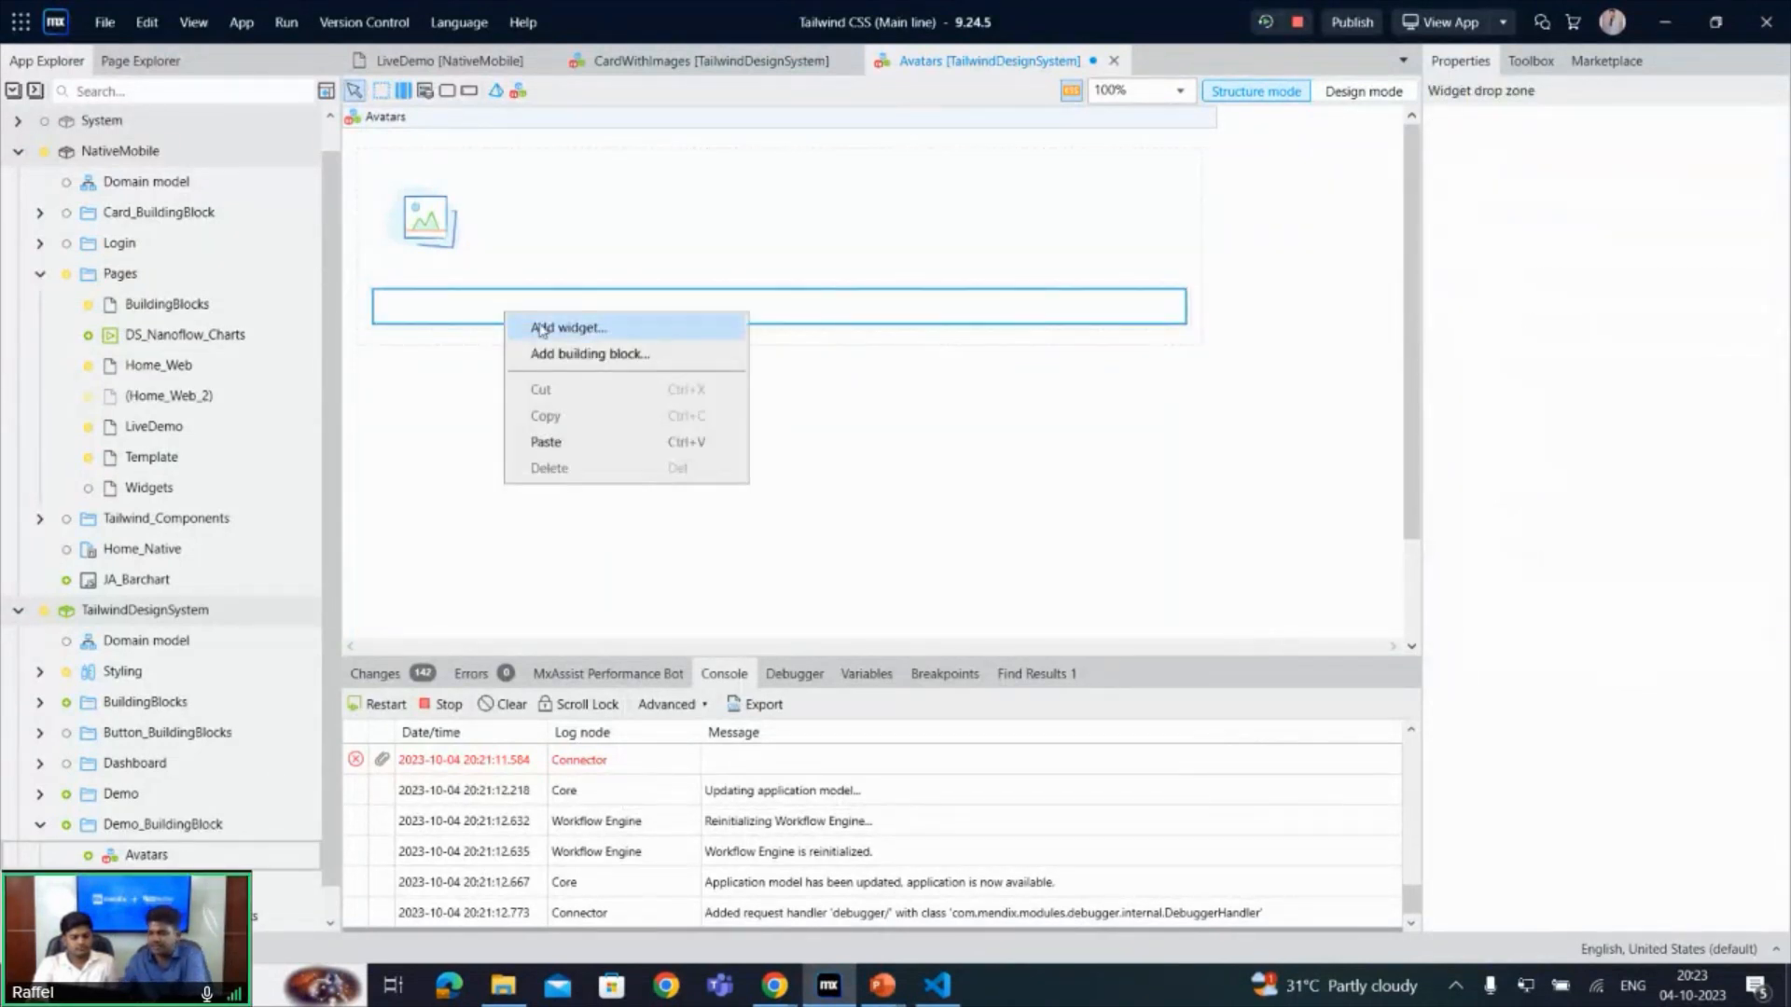
pyautogui.click(542, 329)
pyautogui.write('t')
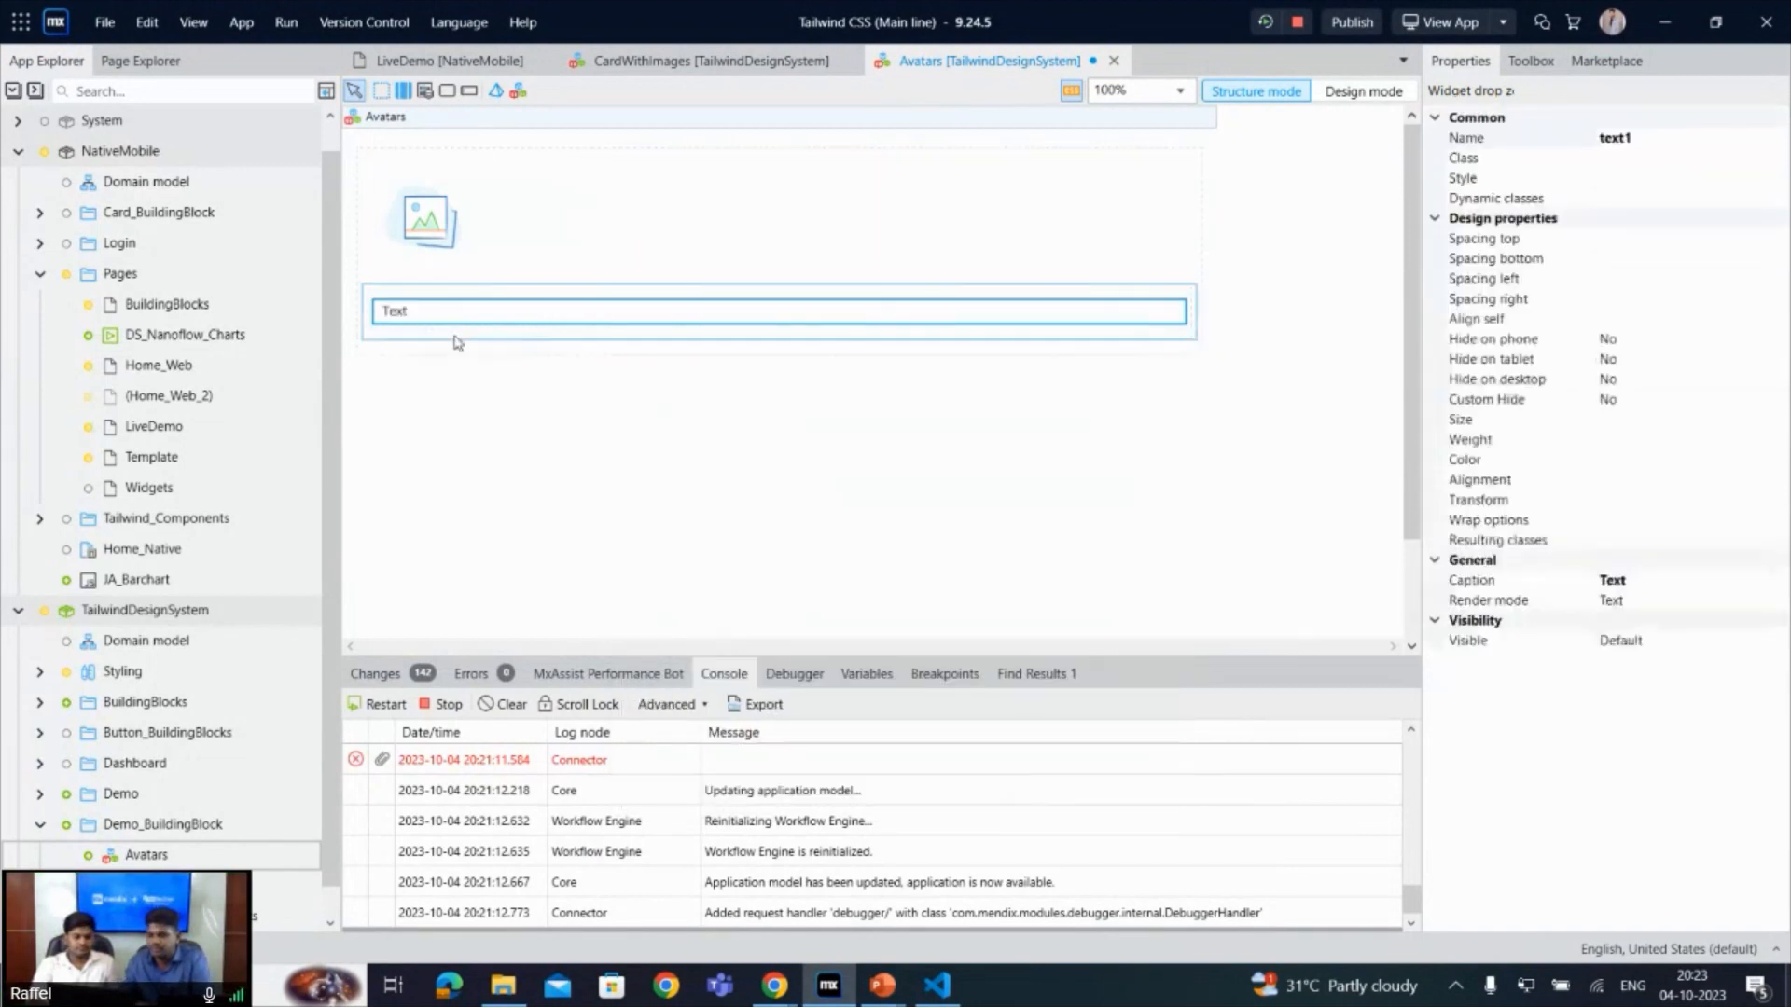
pyautogui.doubleClick(430, 313)
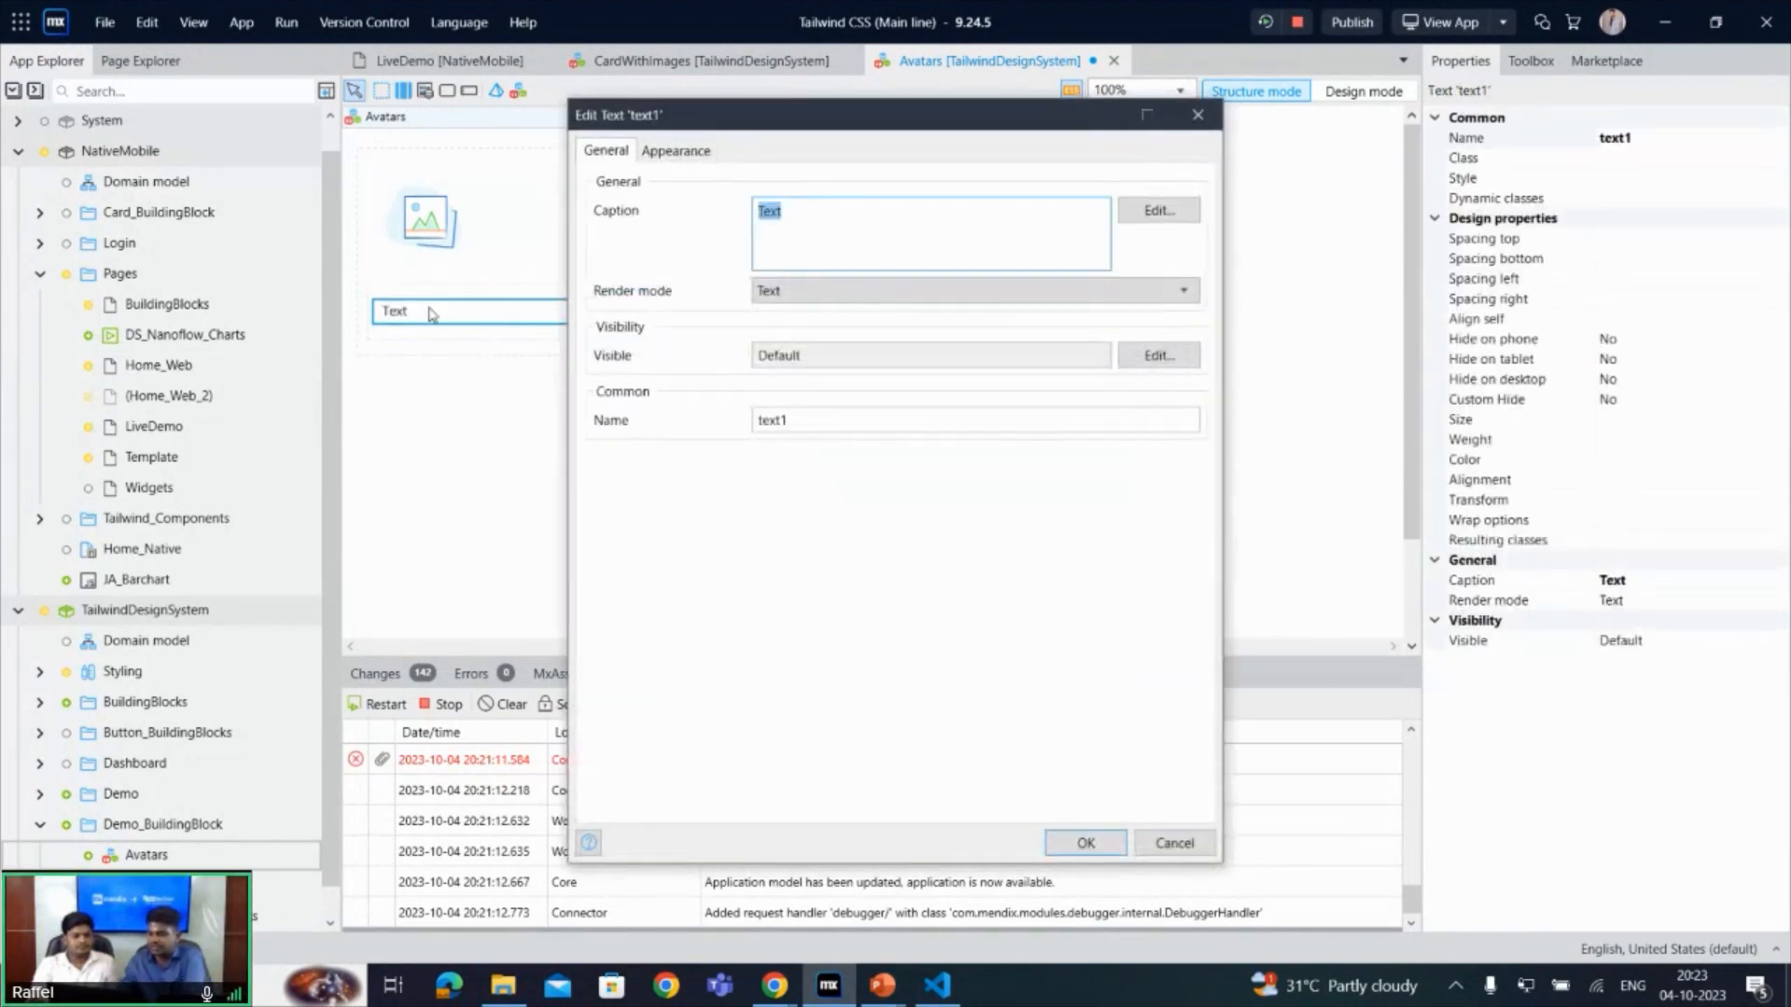
pyautogui.write('Joh')
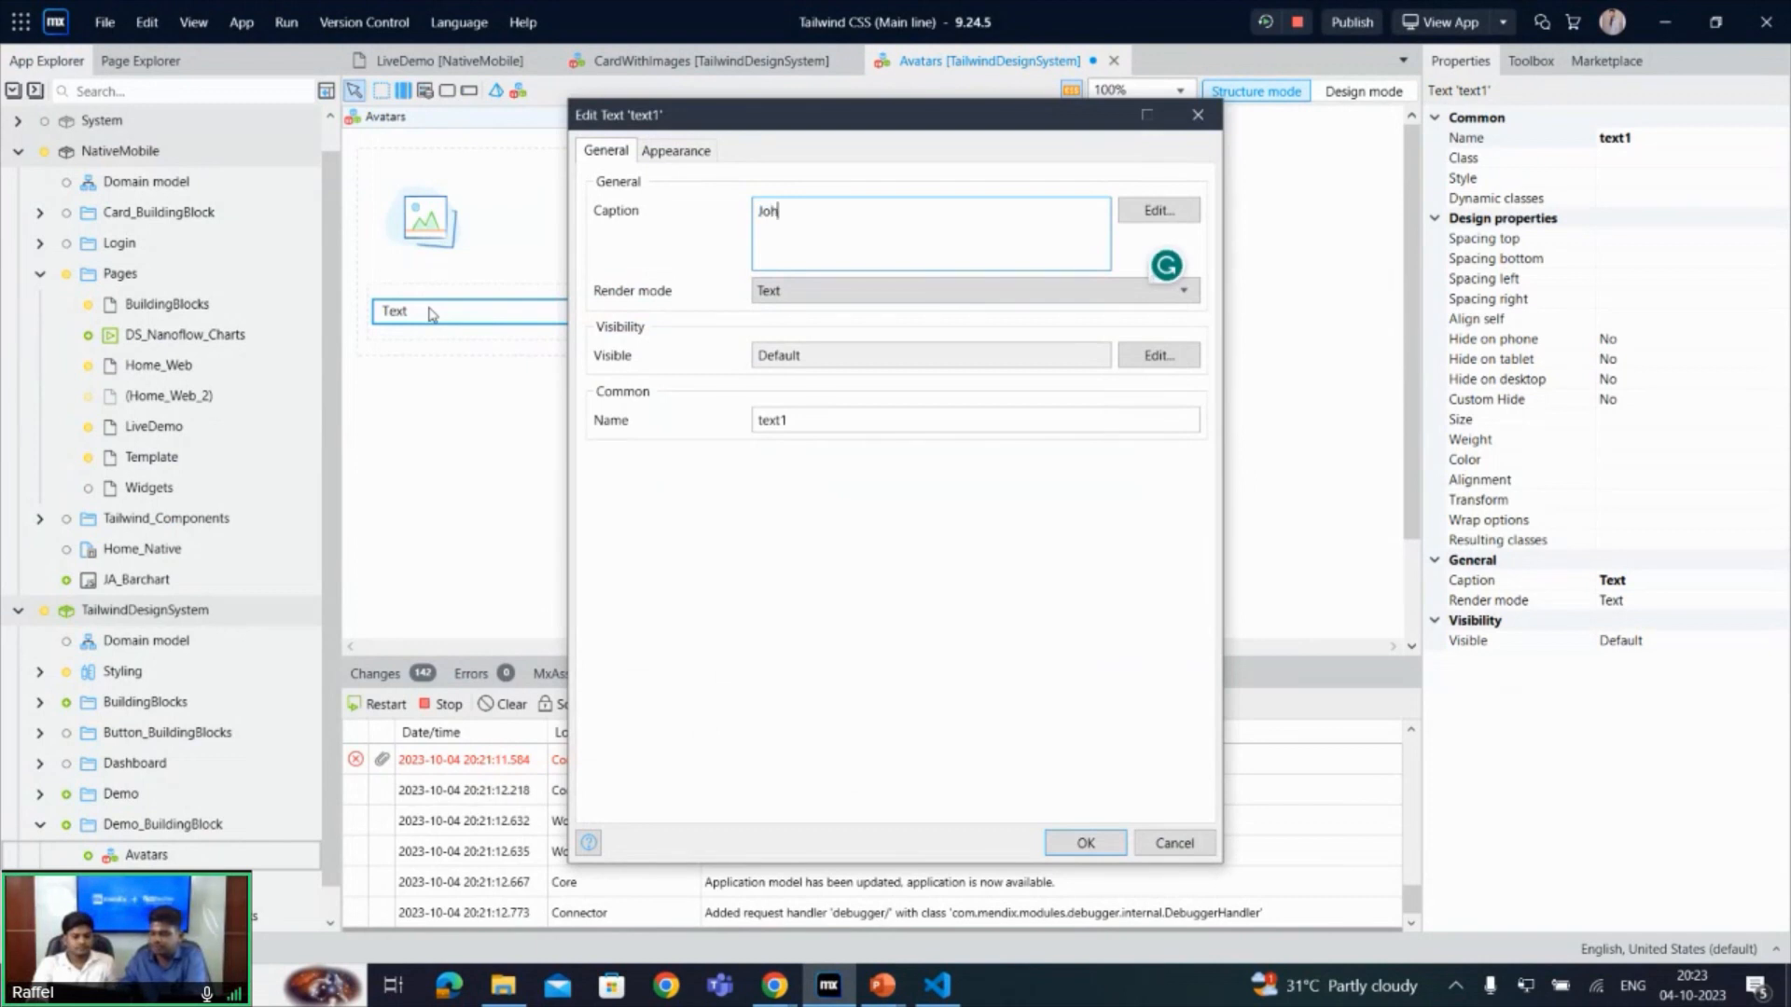
pyautogui.write('n Deoo')
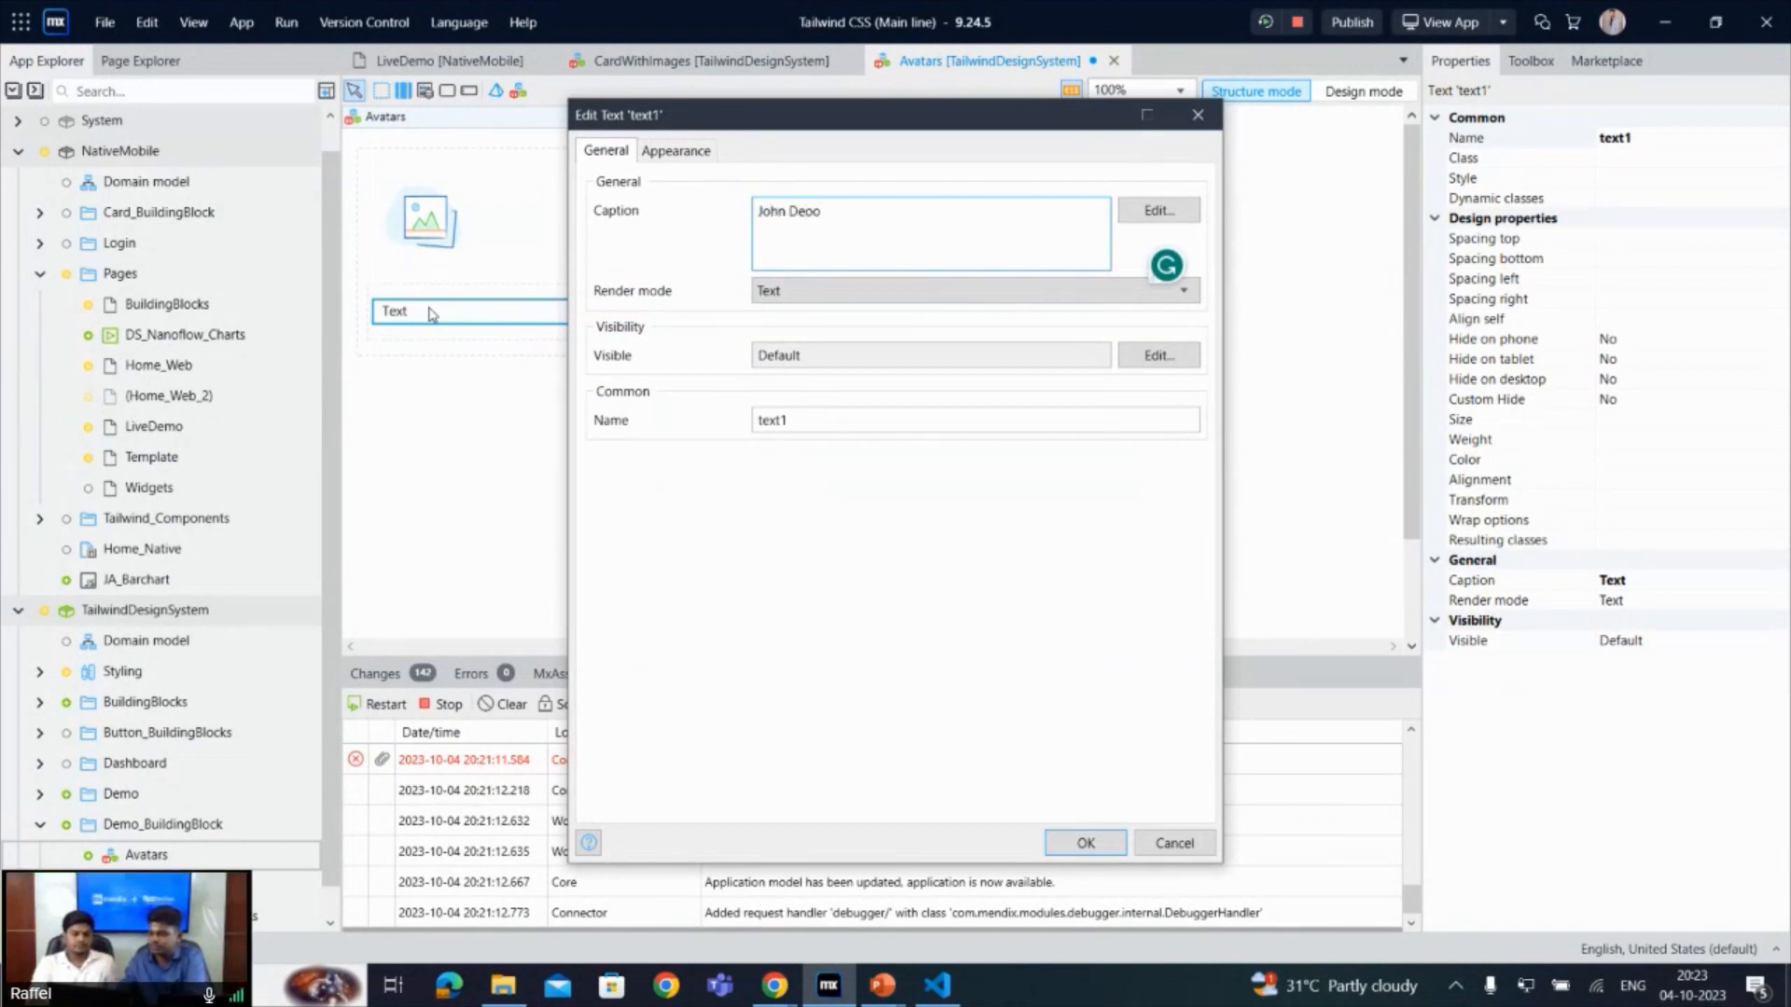
pyautogui.click(1086, 842)
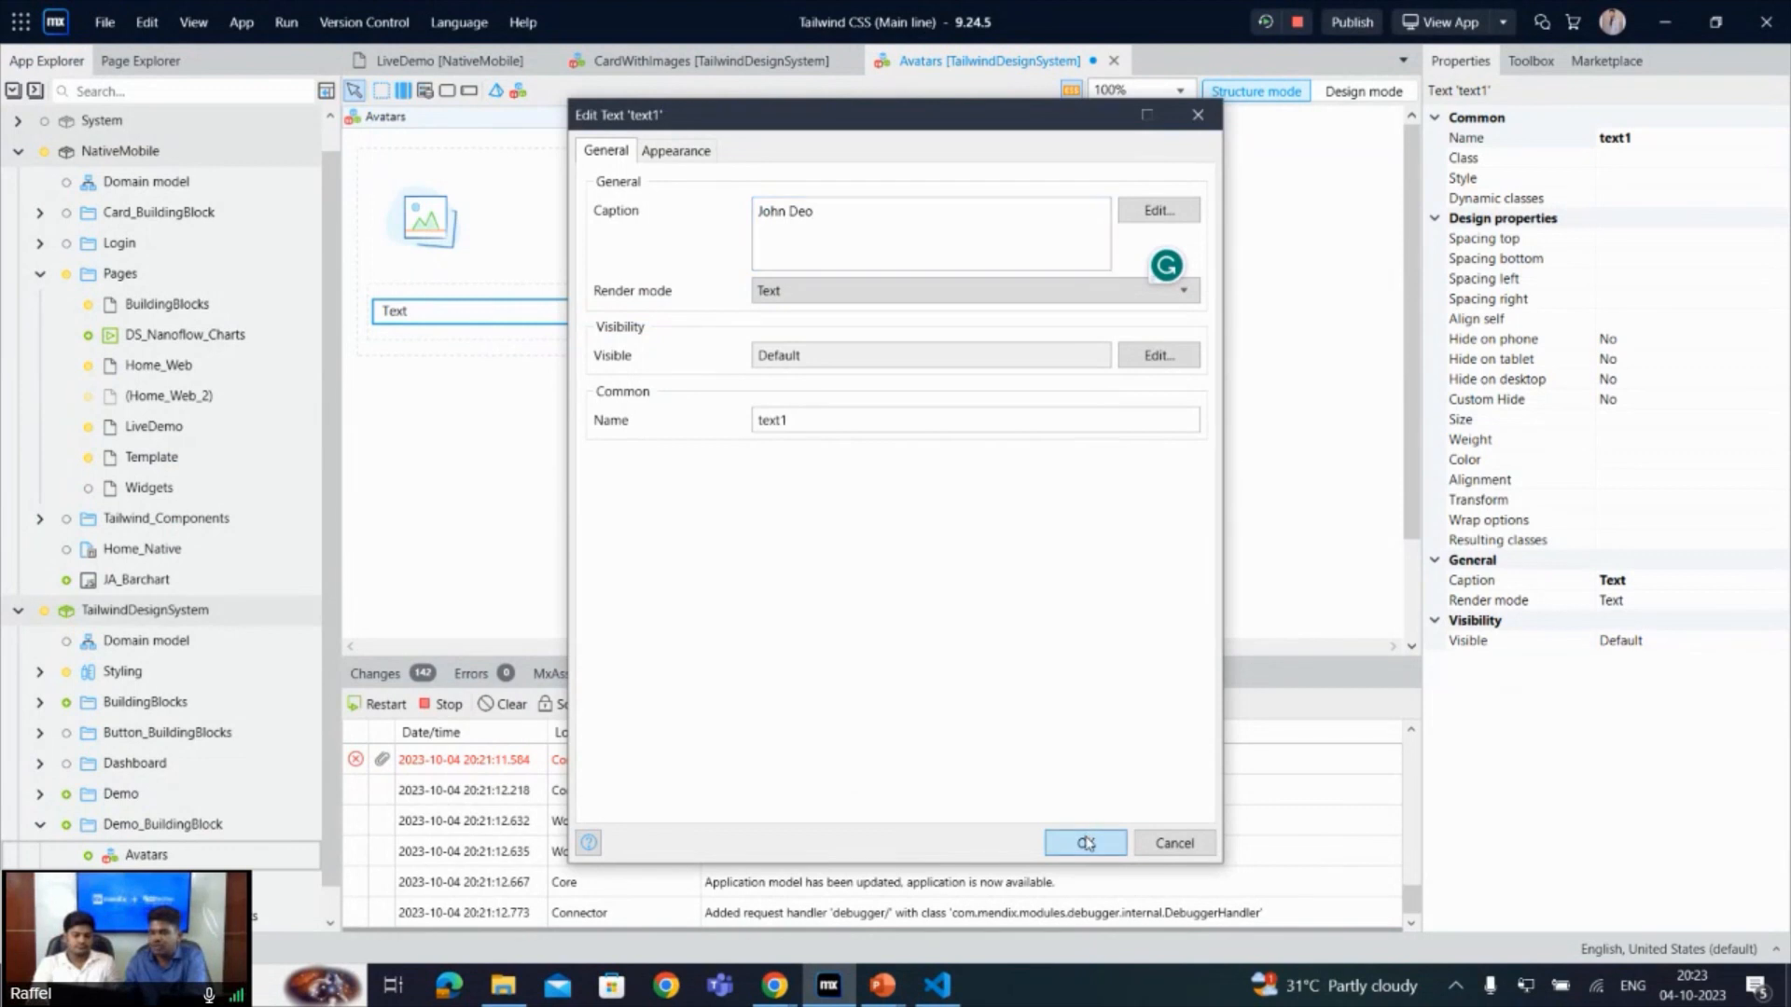
# - Insert a second Text widget below the name in the nested container and set its caption to "Software developer"
pyautogui.click(436, 329)
pyautogui.rightClick(436, 329)
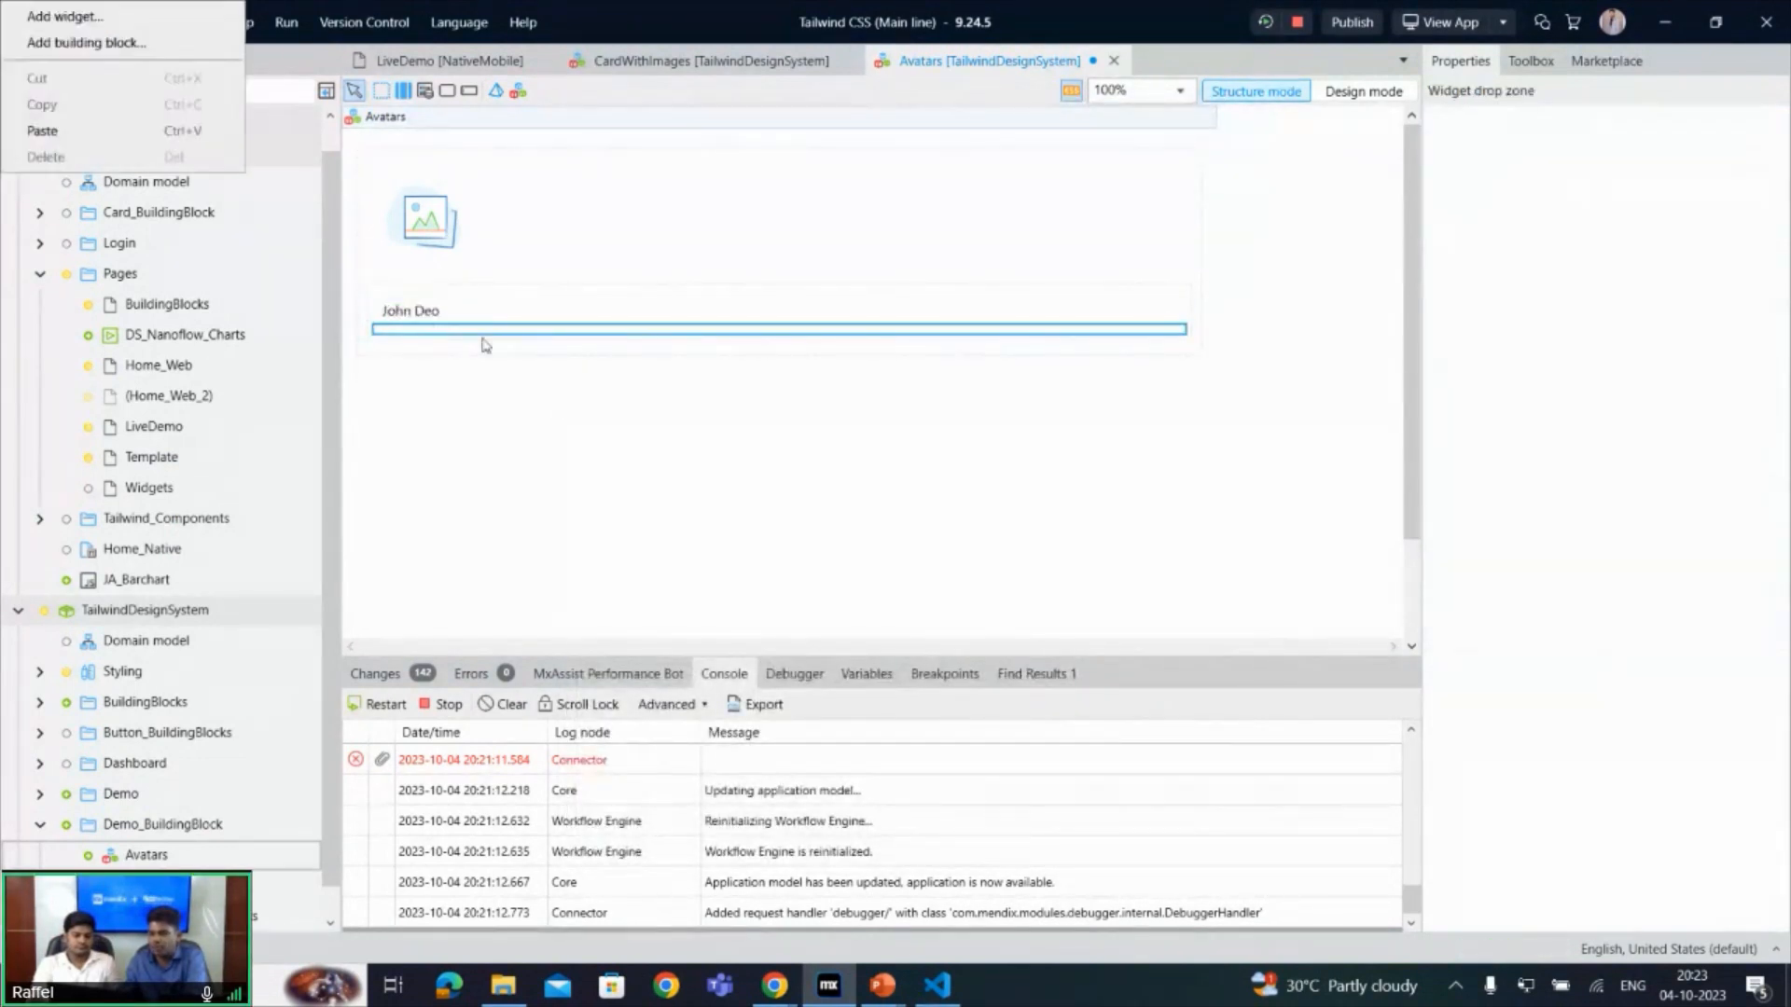
pyautogui.rightClick(451, 330)
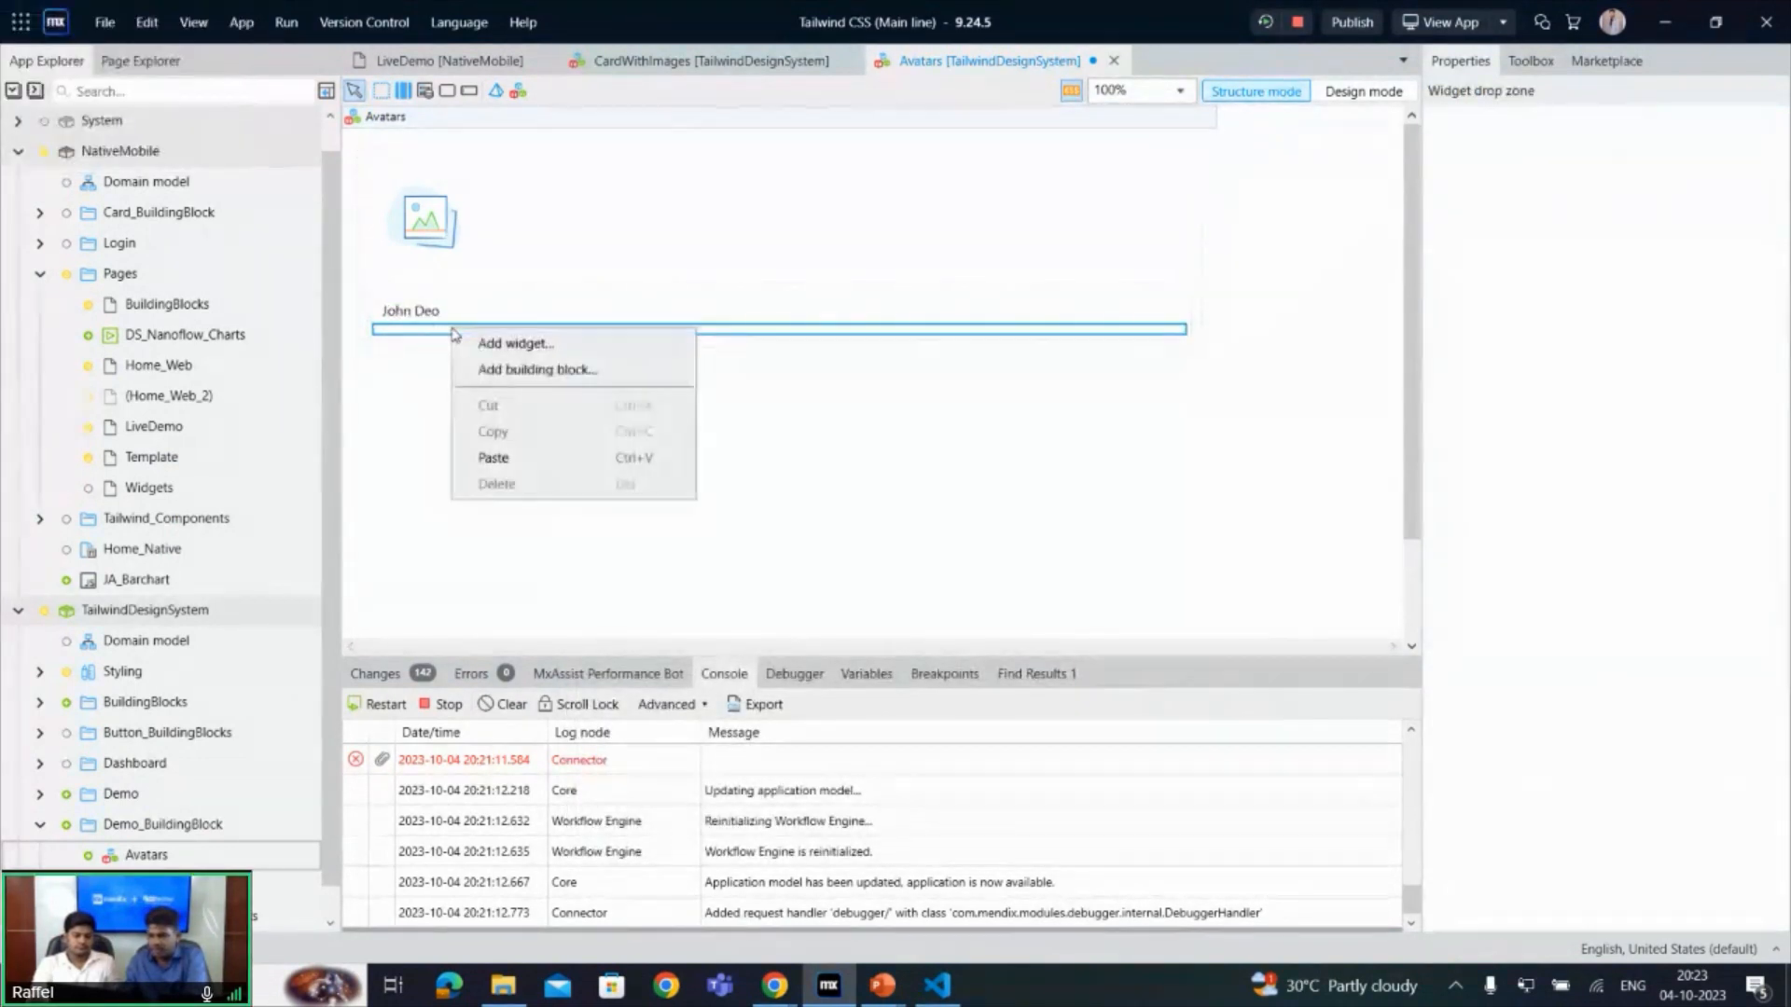
pyautogui.click(502, 347)
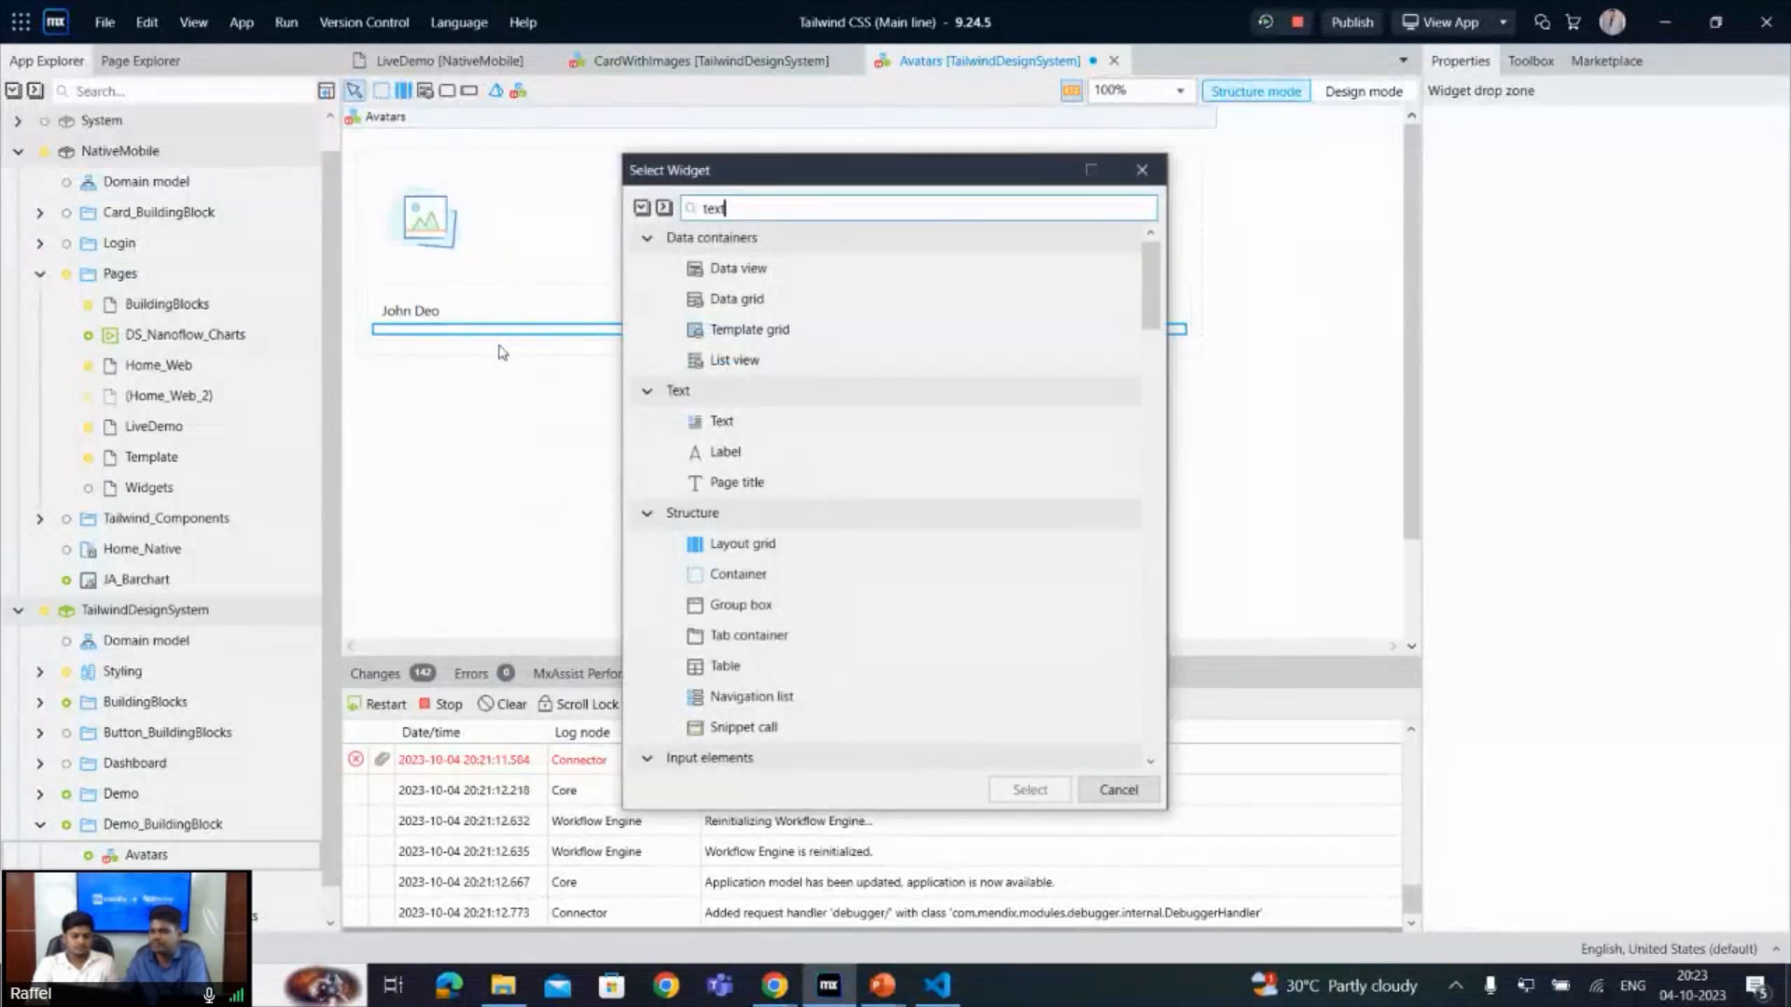
pyautogui.doubleClick(726, 271)
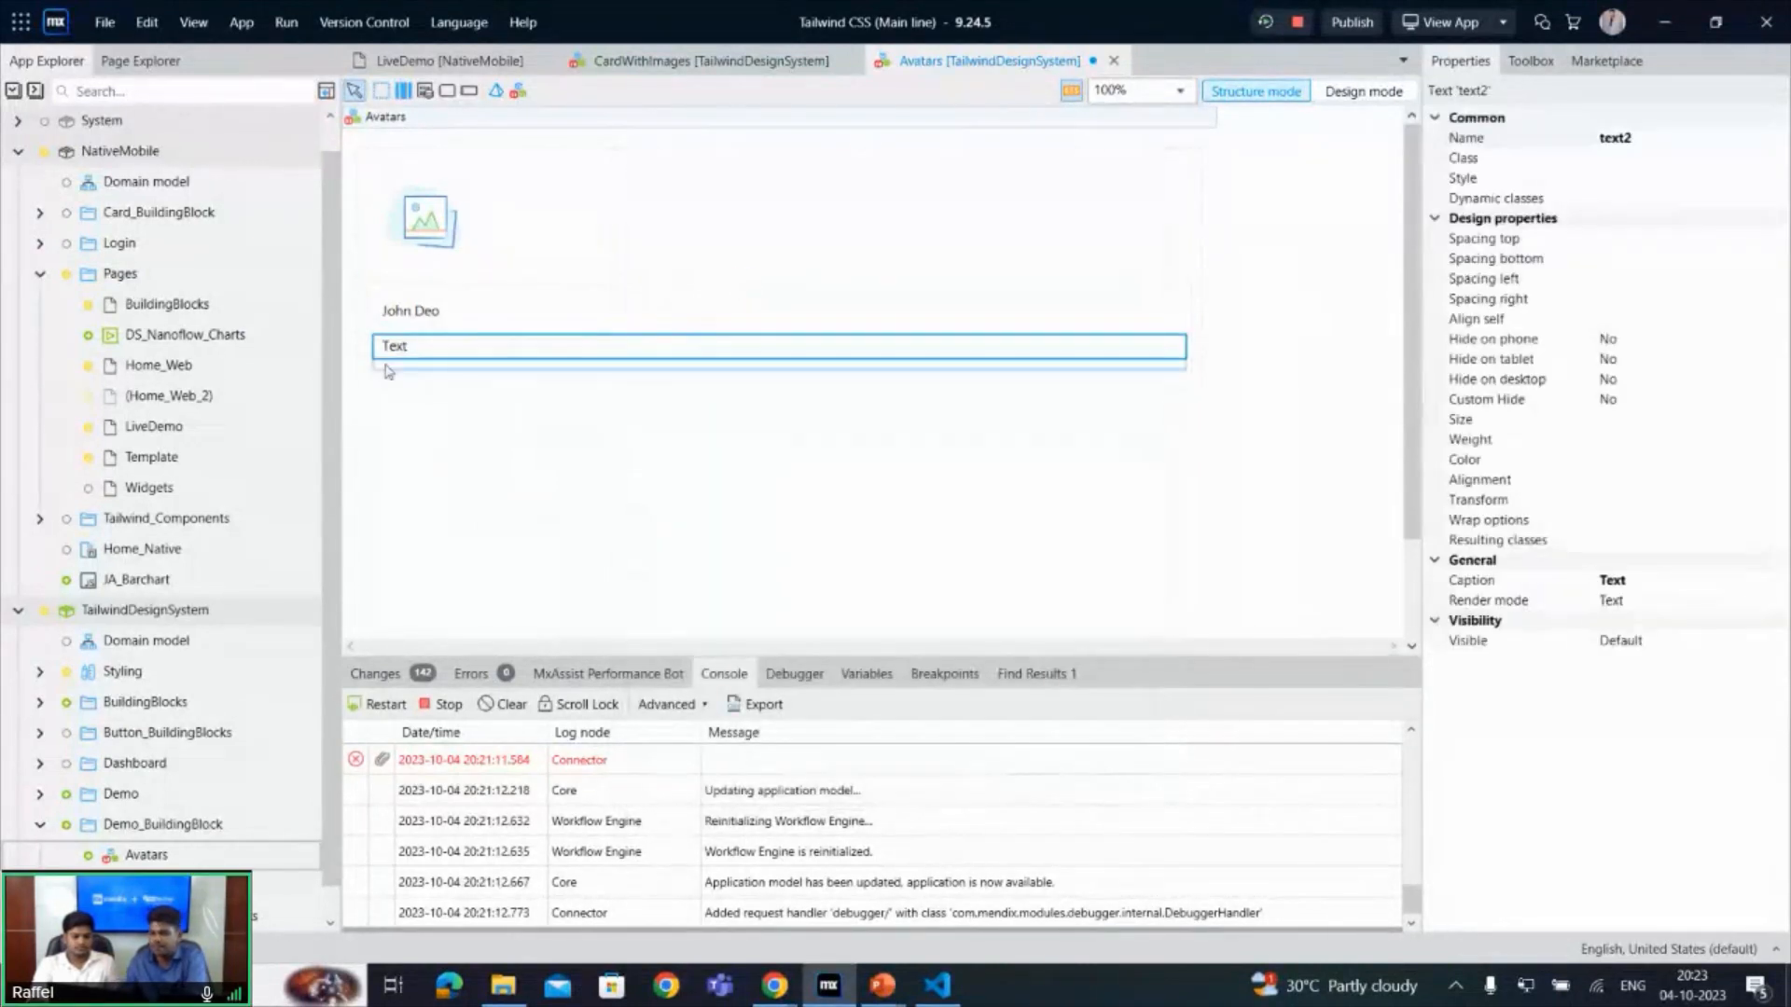
pyautogui.doubleClick(417, 355)
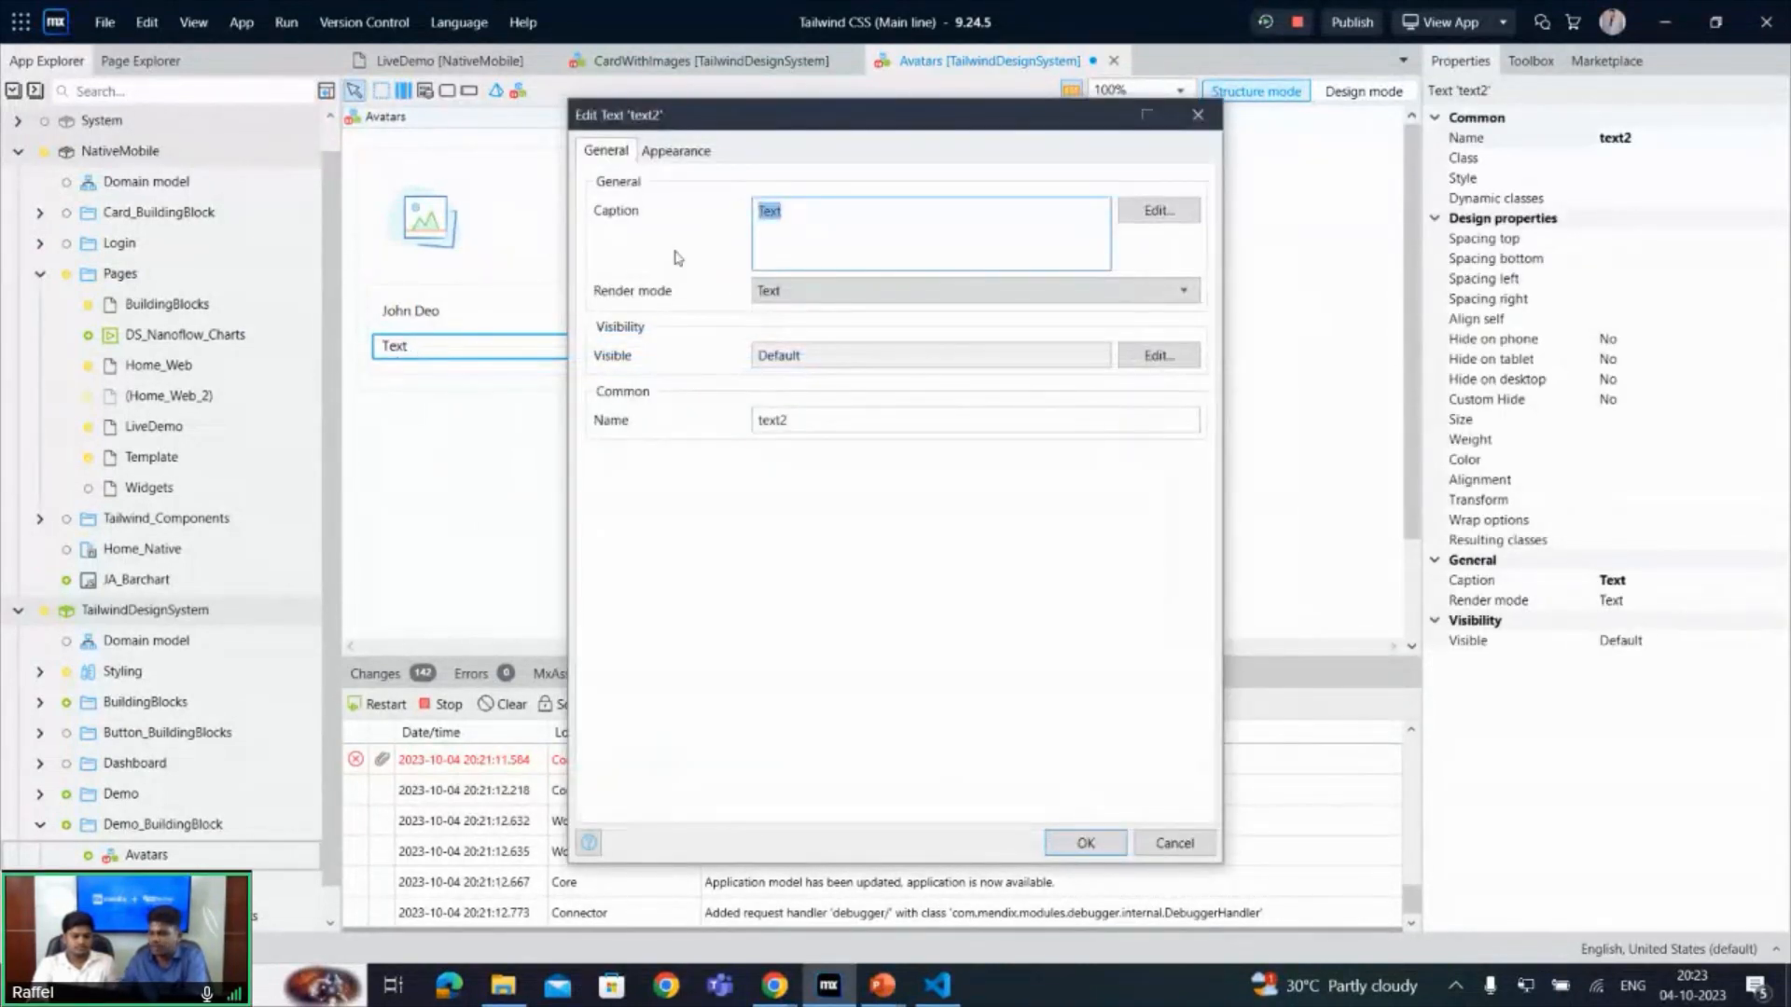
pyautogui.write('Software developer')
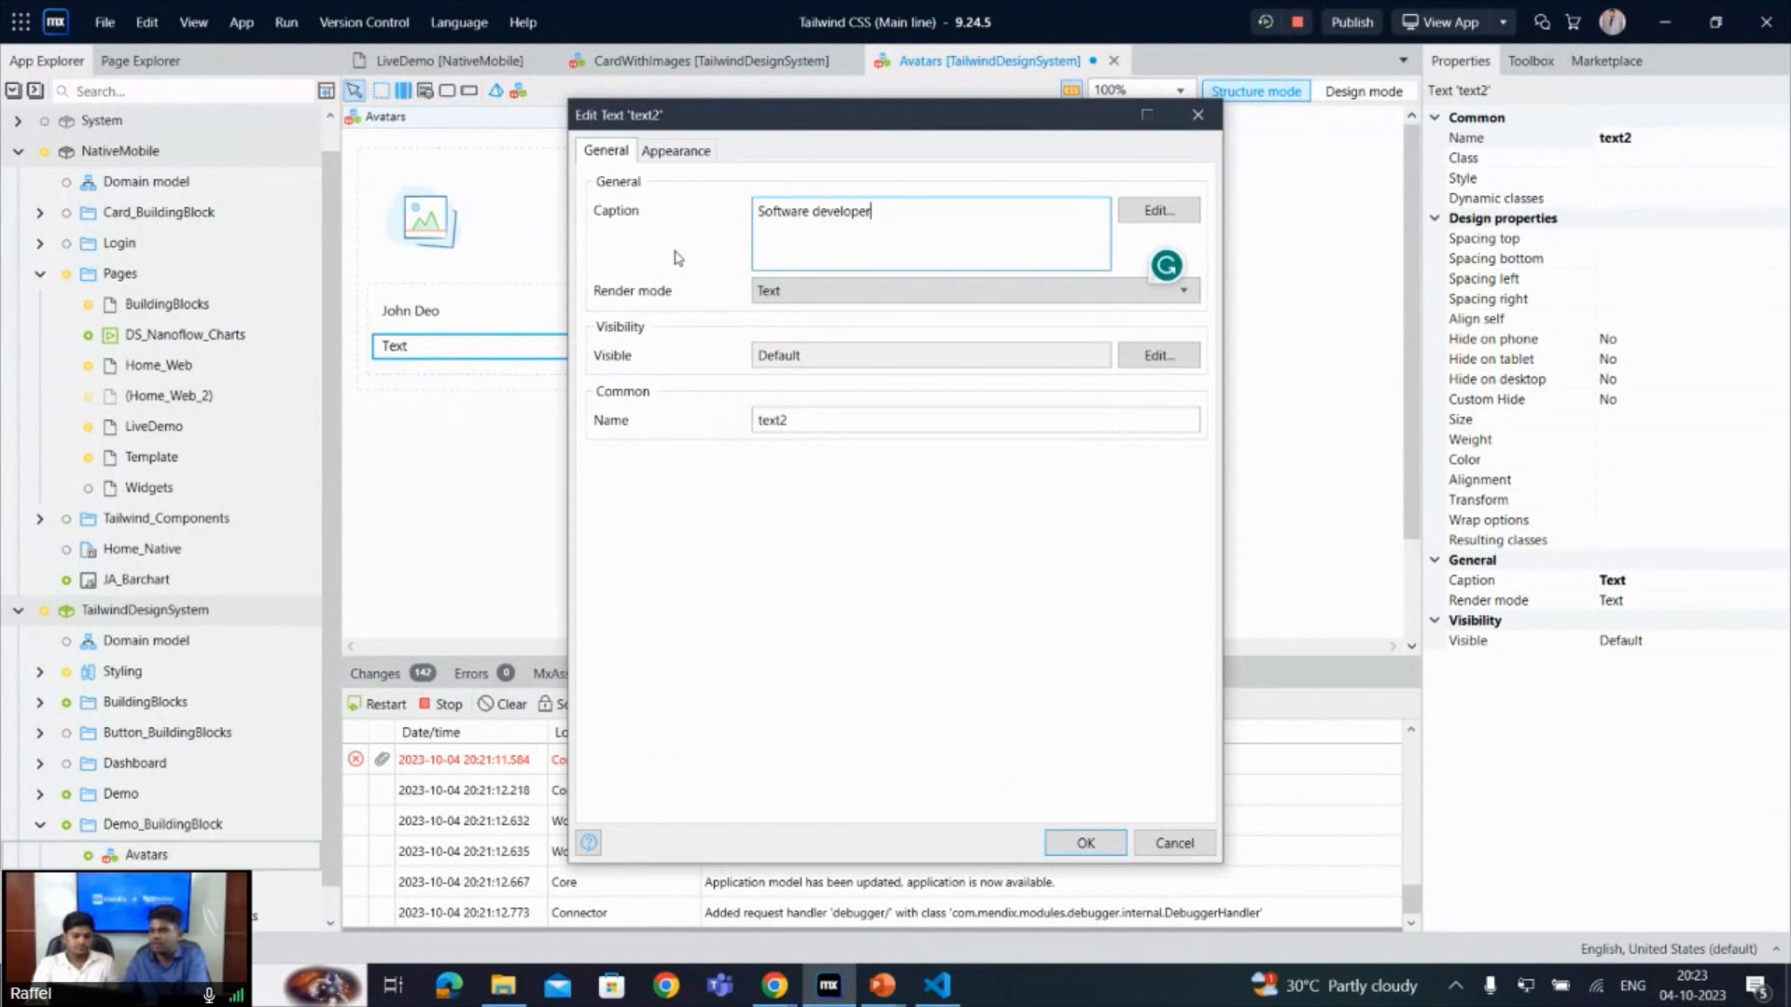
pyautogui.click(1082, 845)
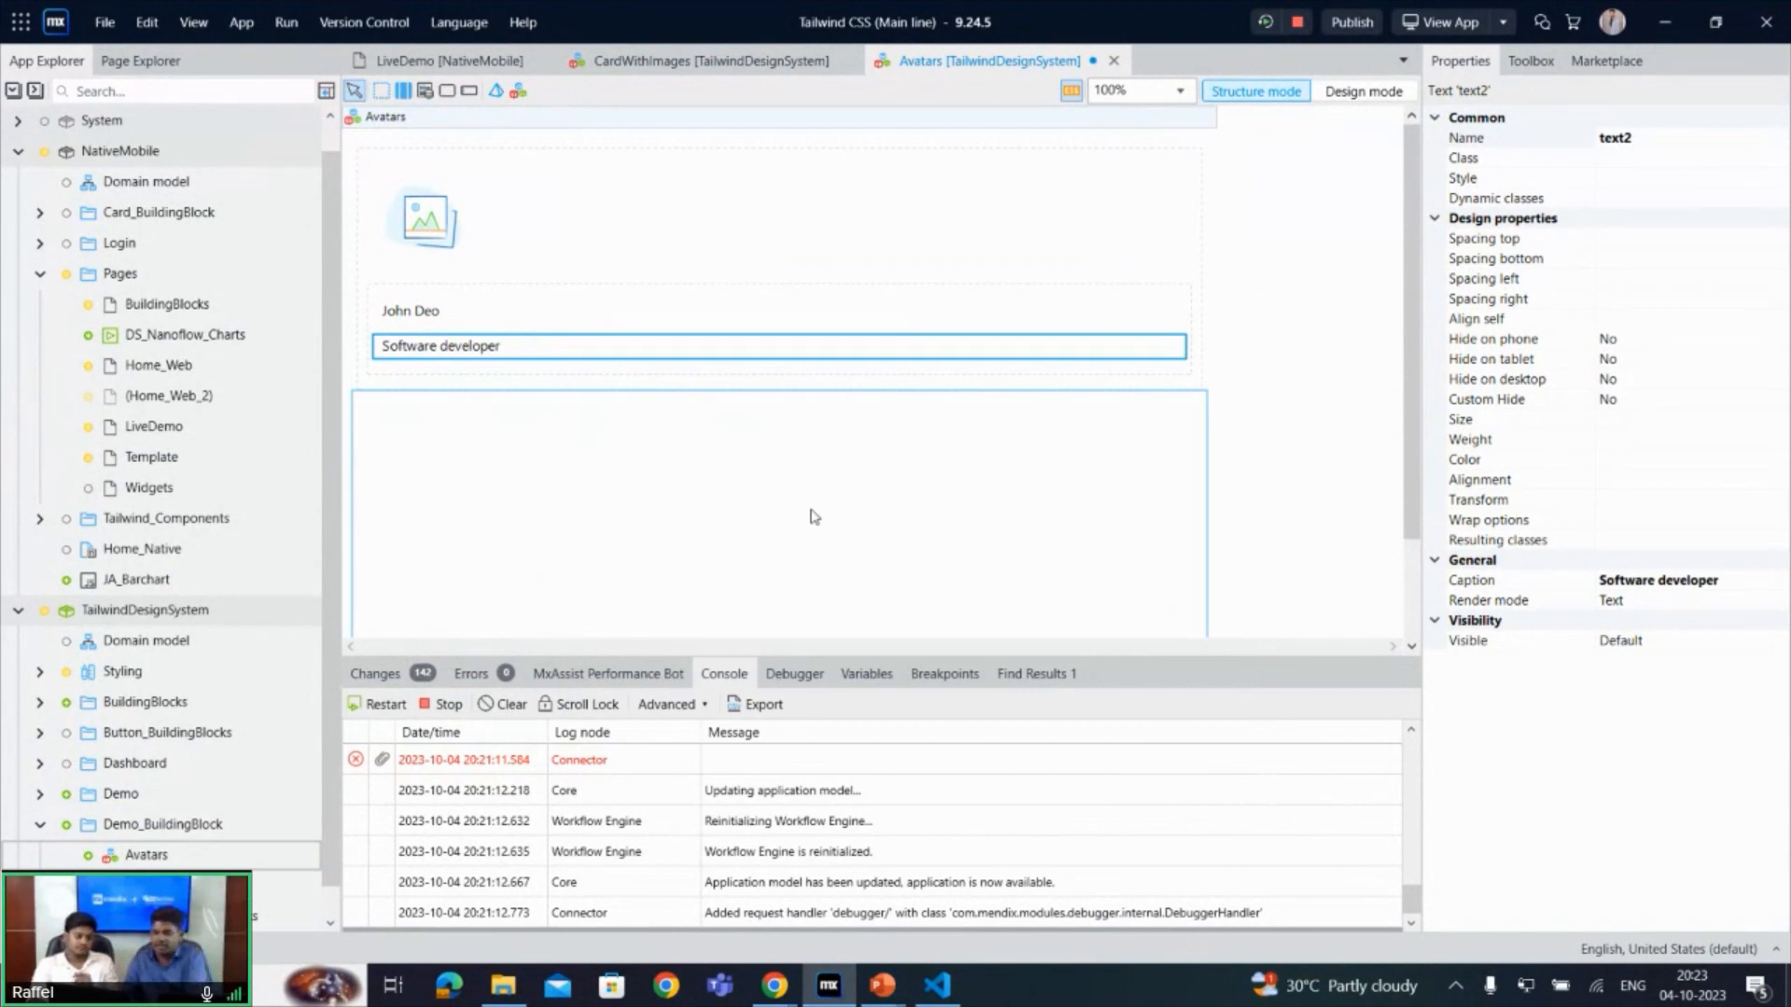
# - Switch to the CodePen pen in Chrome and copy the commented avatar snippet's outer div classes, "flex items-center space-x-4"
pyautogui.moveTo(774, 986)
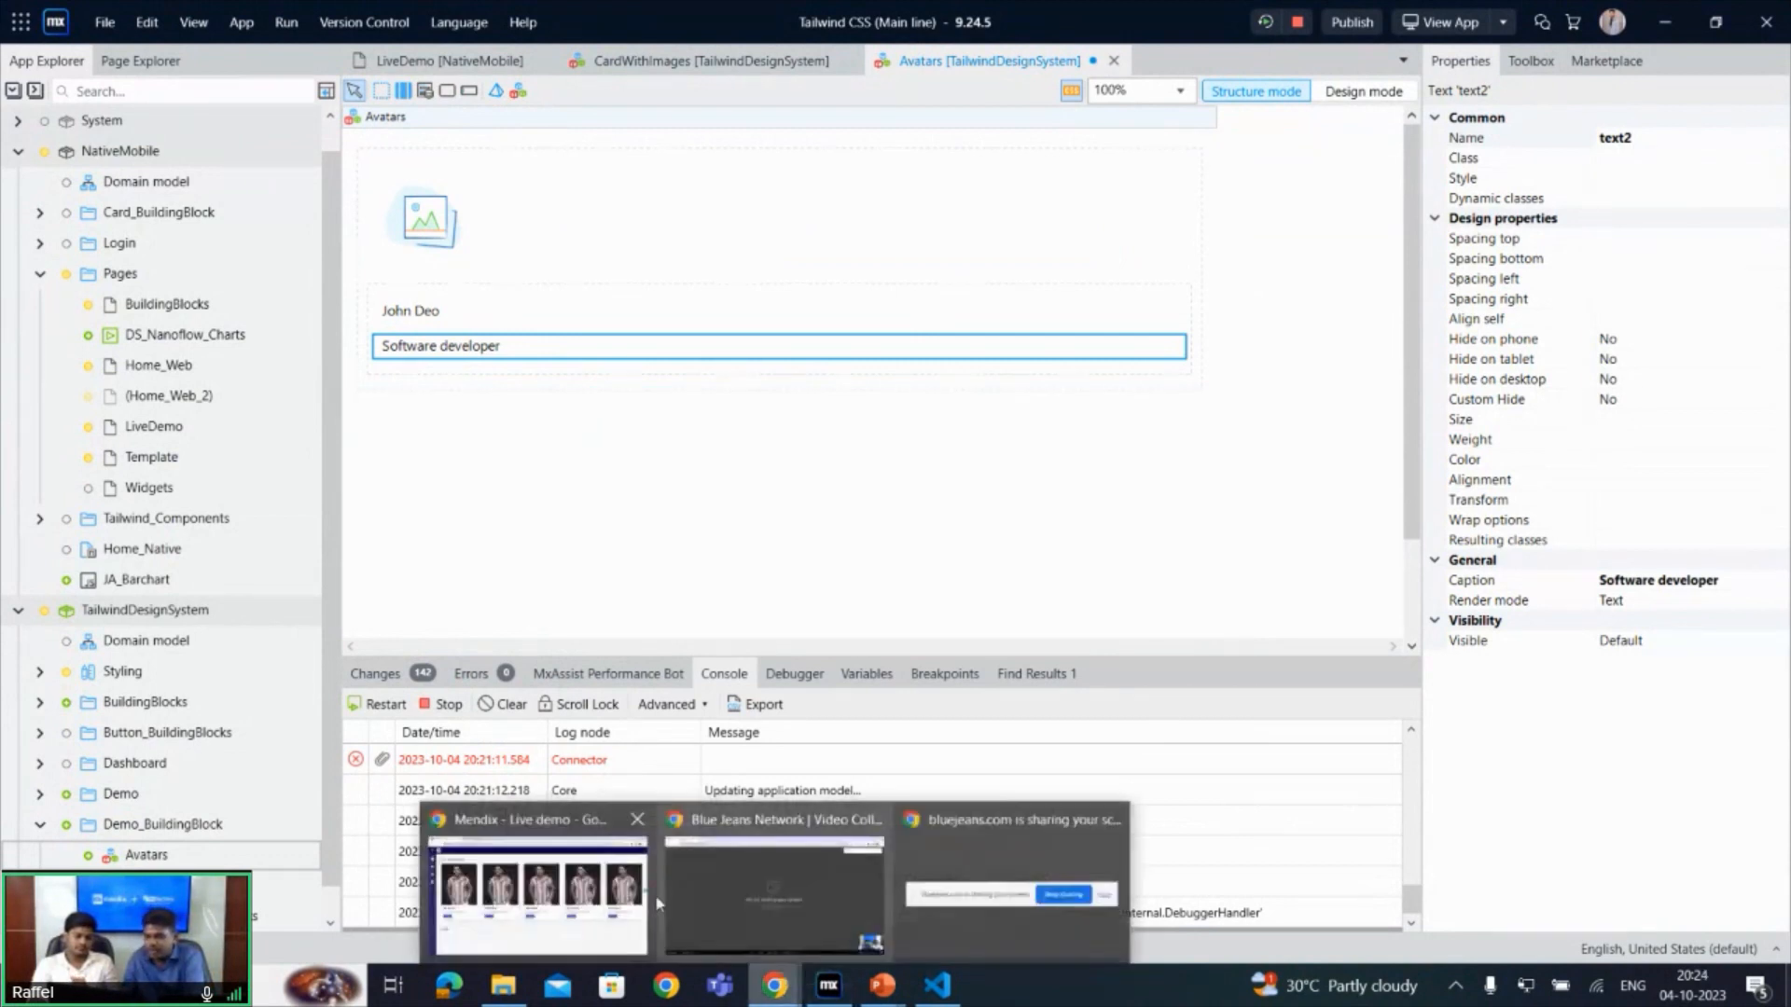
pyautogui.moveTo(734, 901)
pyautogui.click(612, 881)
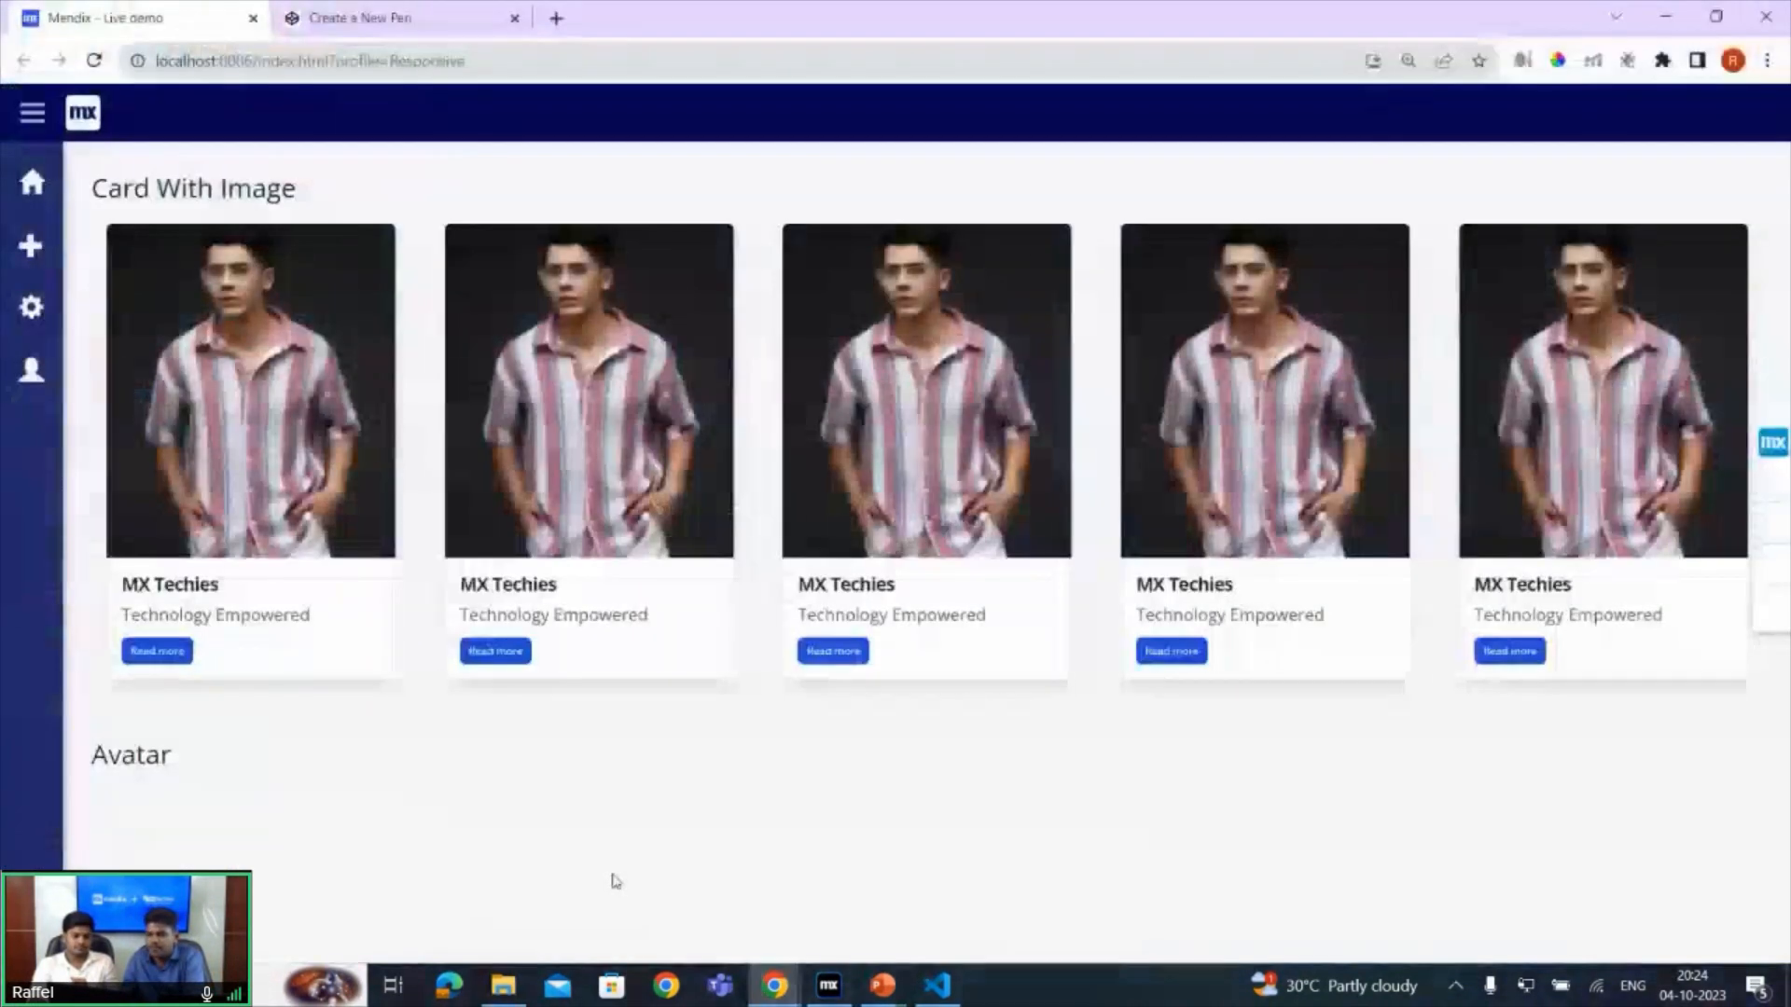
pyautogui.click(399, 16)
pyautogui.scroll(-10, 926, 476)
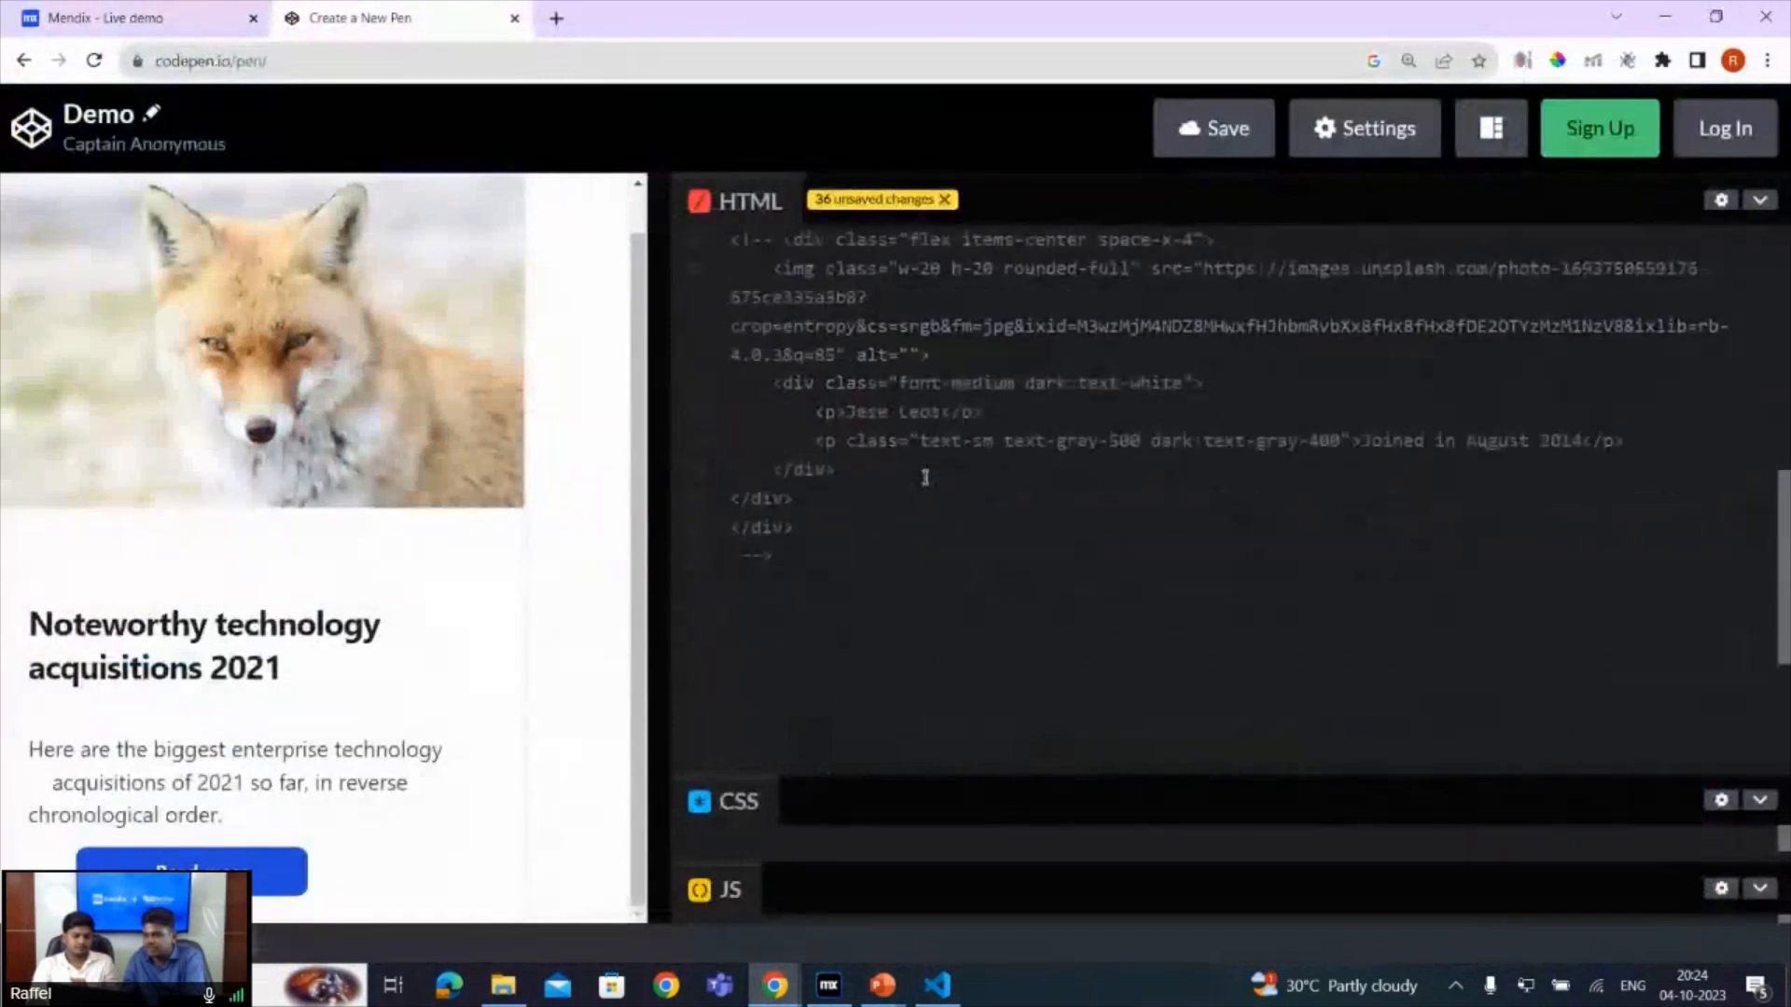
pyautogui.scroll(1, 926, 478)
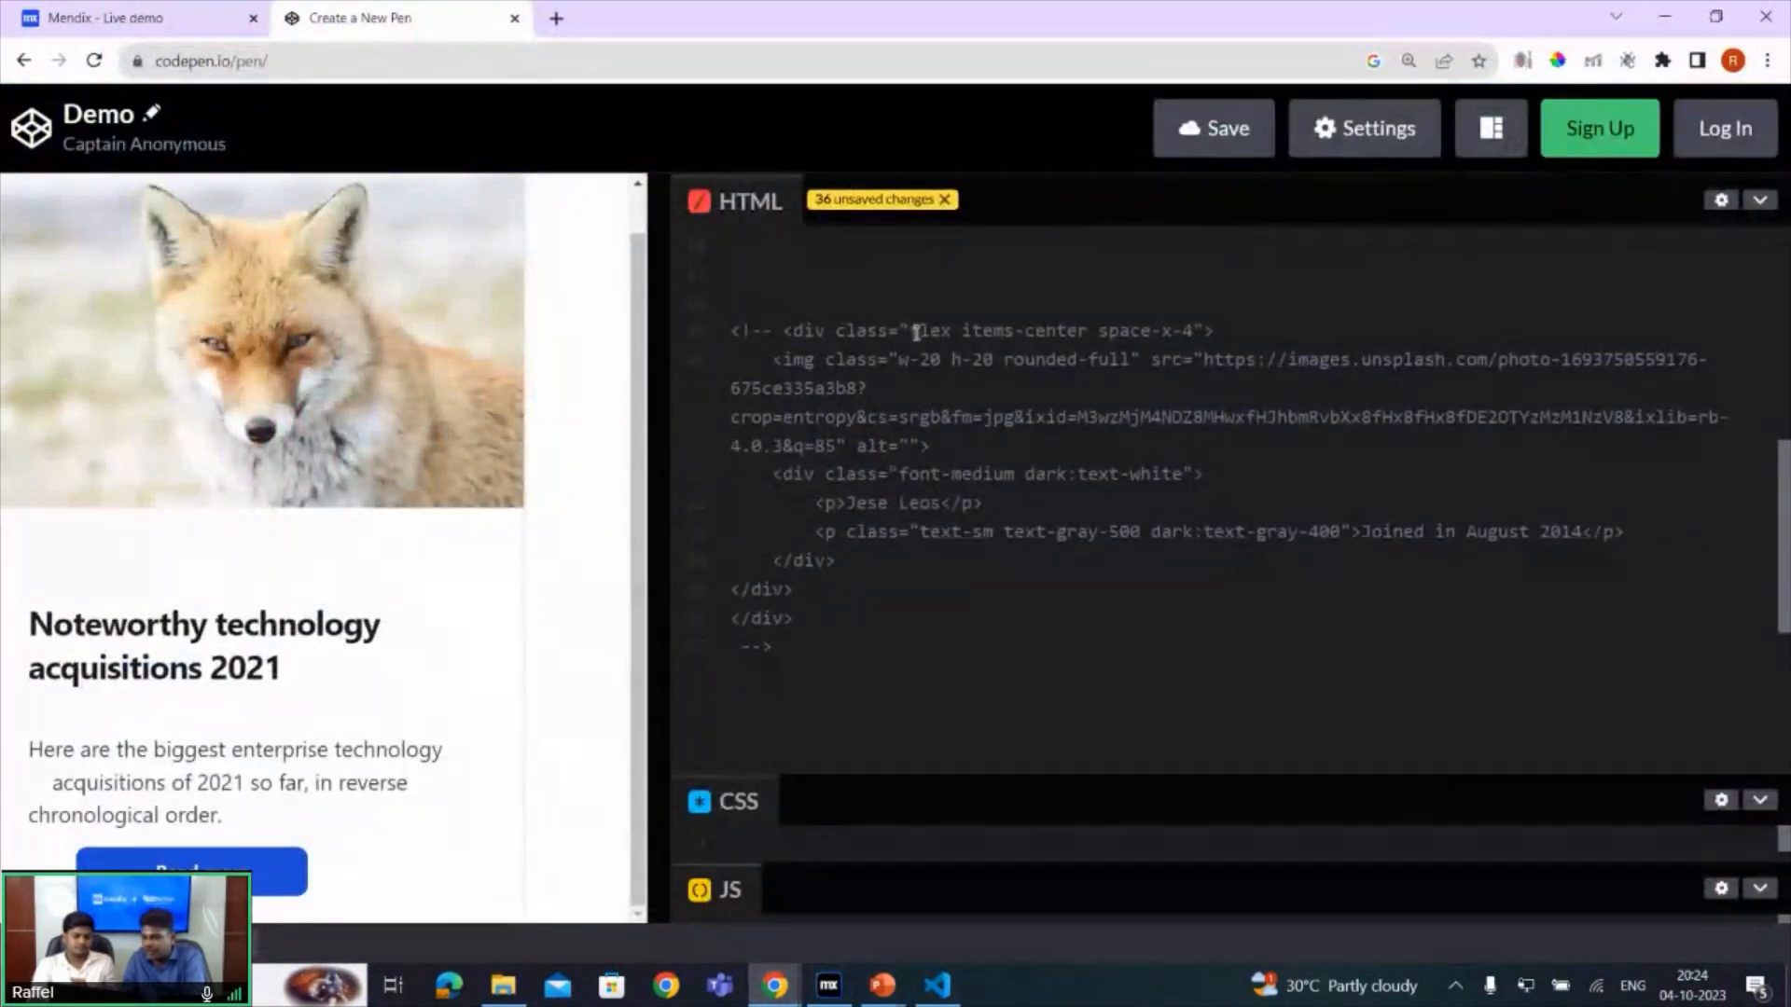
pyautogui.moveTo(916, 332); pyautogui.dragTo(1178, 326)
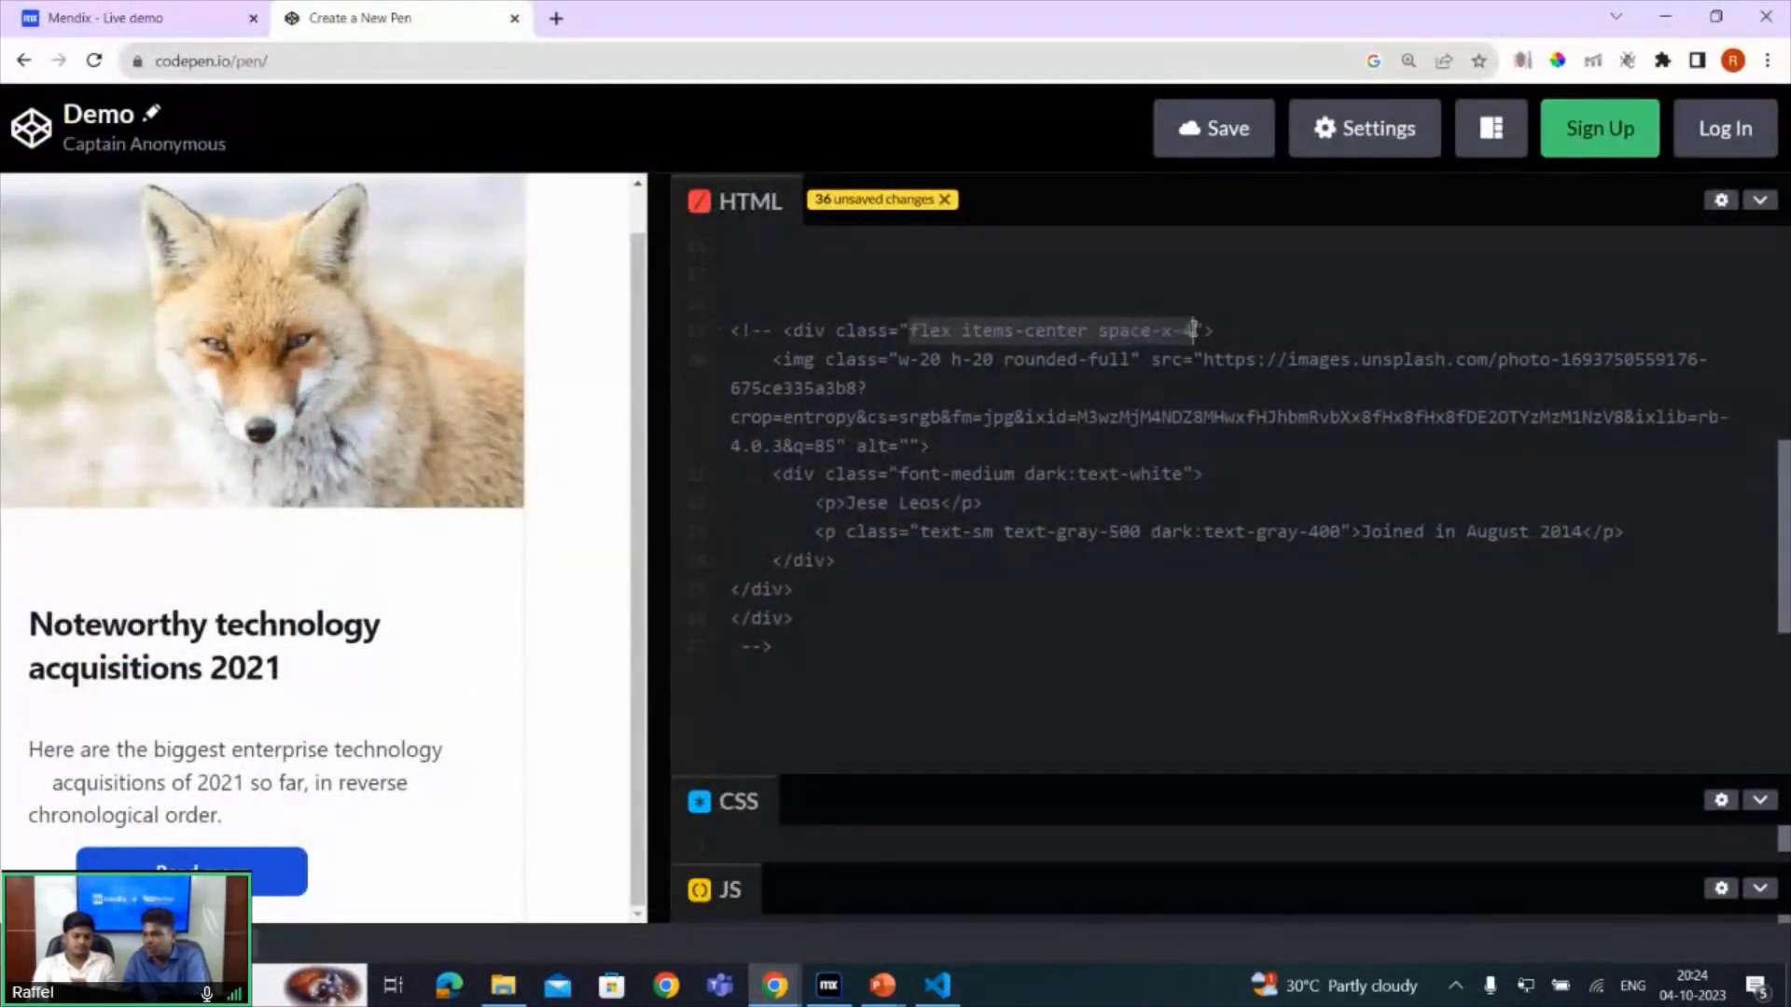
# - Back in Mendix Studio Pro, set the outer Avatars container's class to the copied "flex items-center space-x-4"
pyautogui.hotkey('alt', 'Tab')
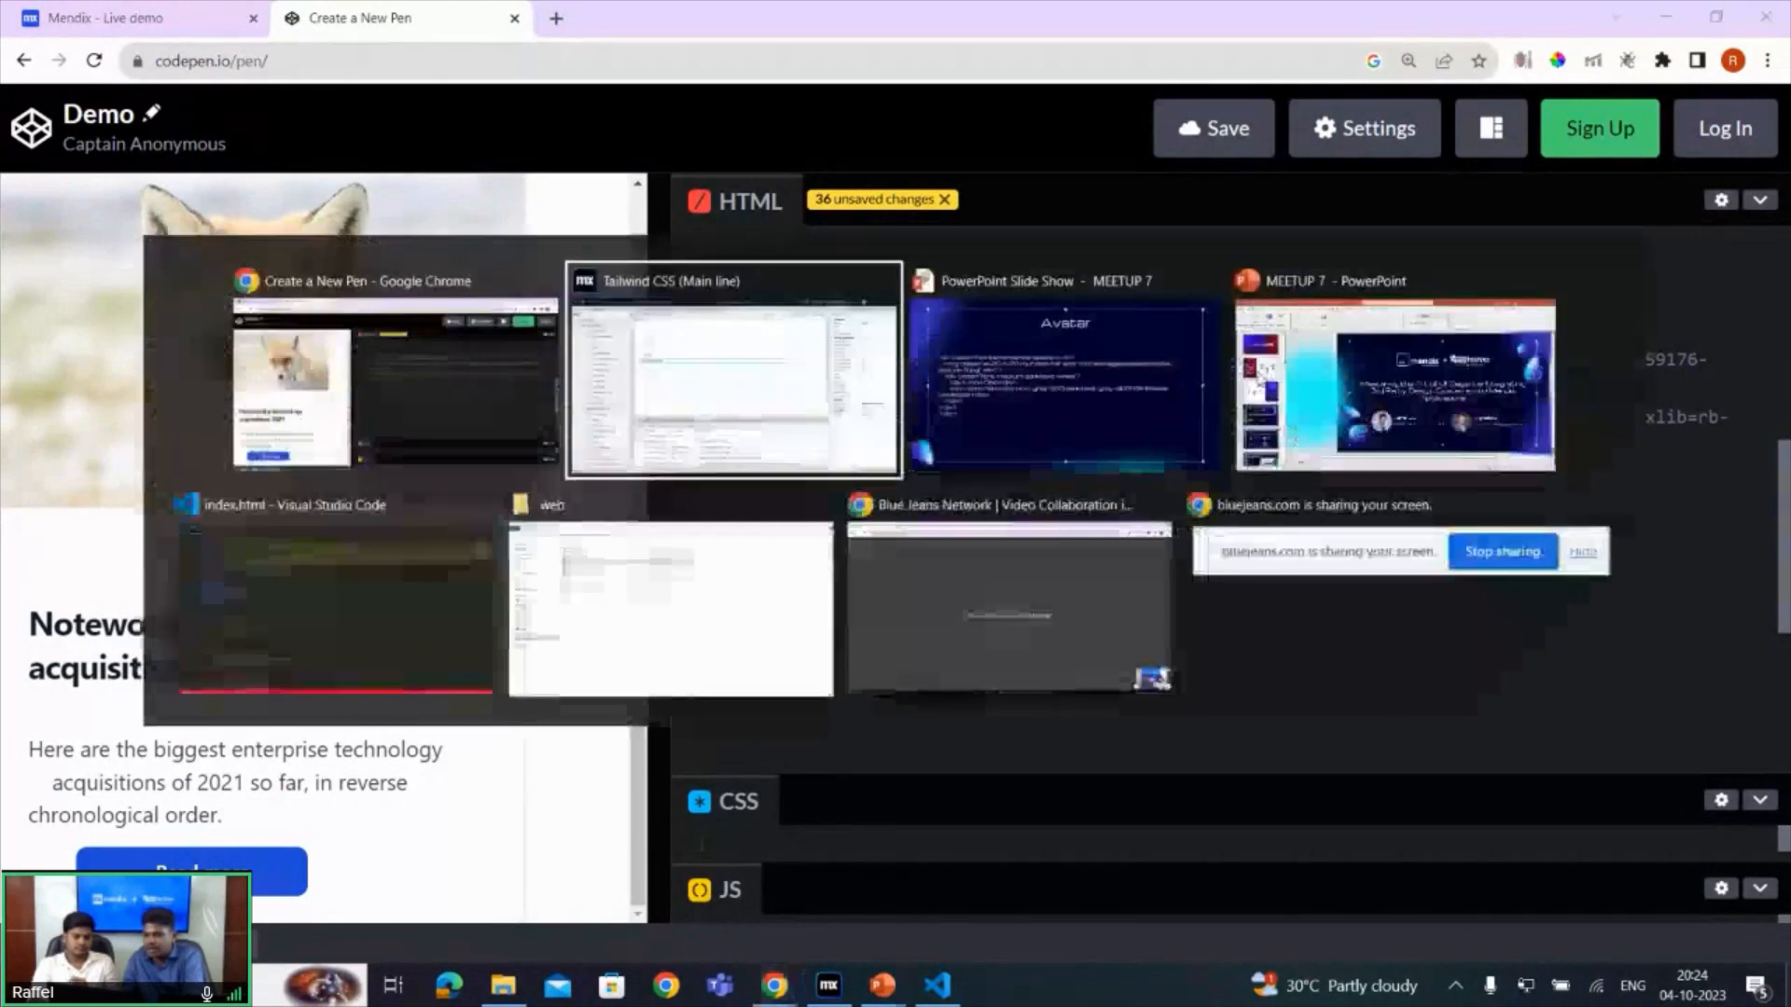
pyautogui.doubleClick(362, 170)
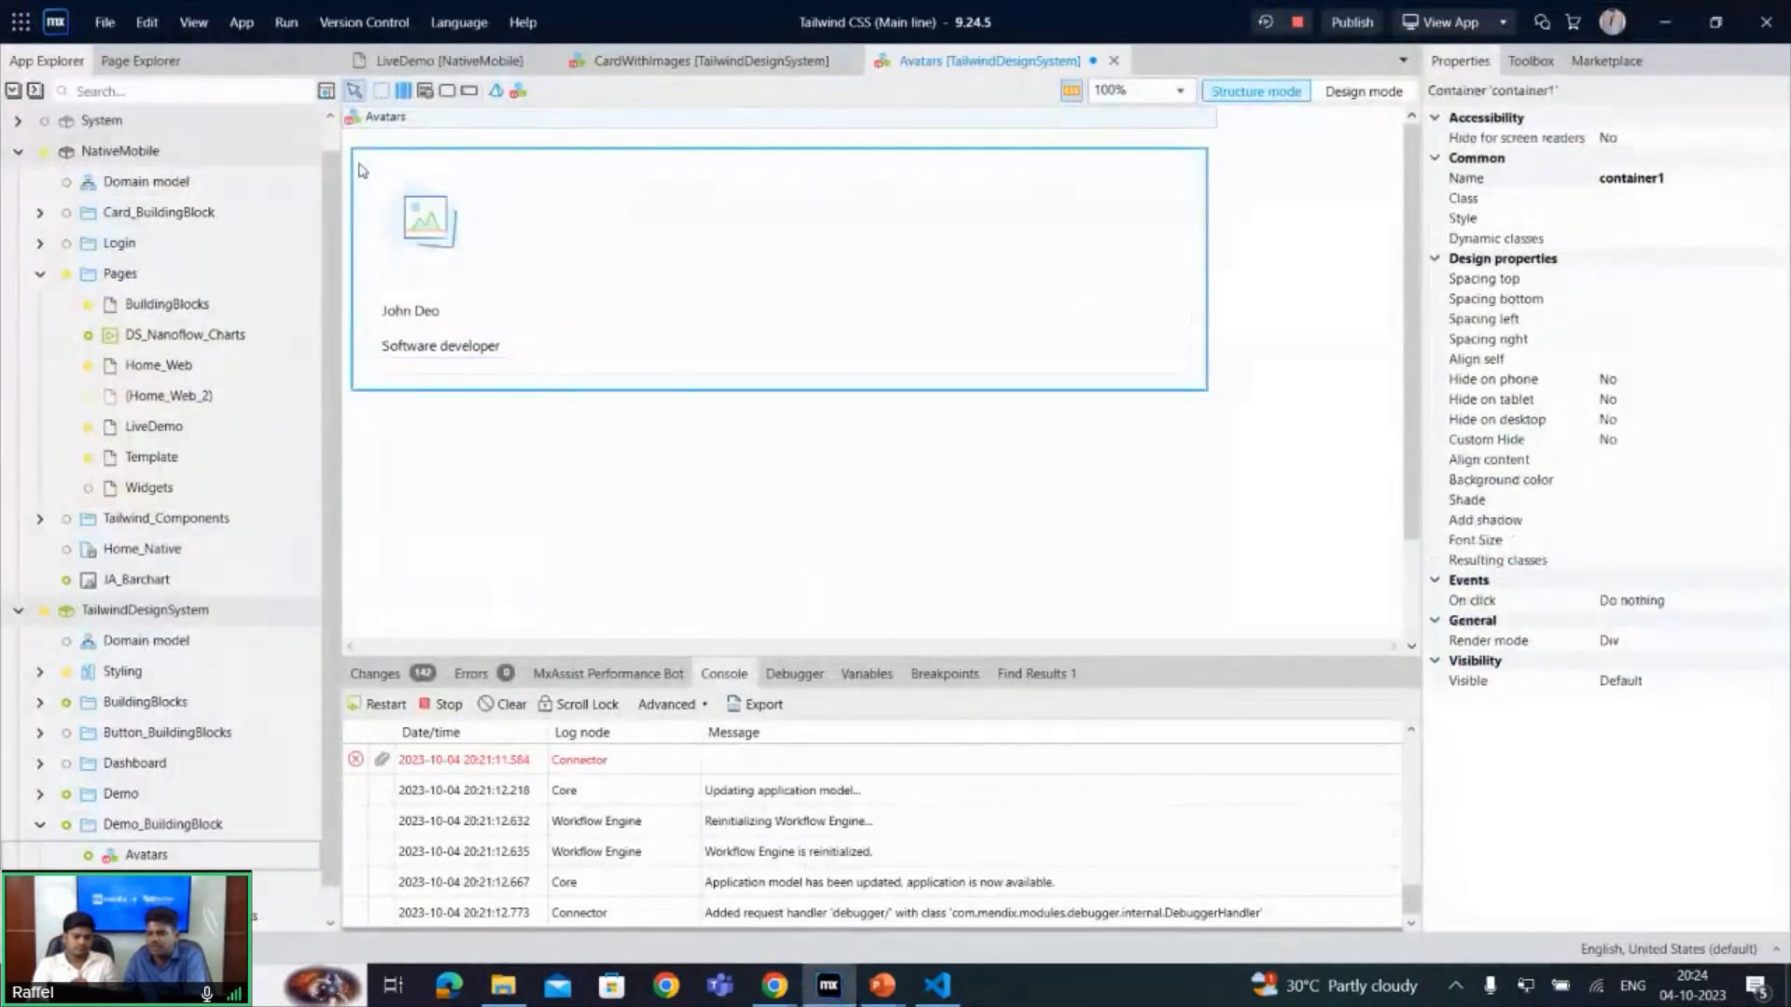
pyautogui.click(678, 153)
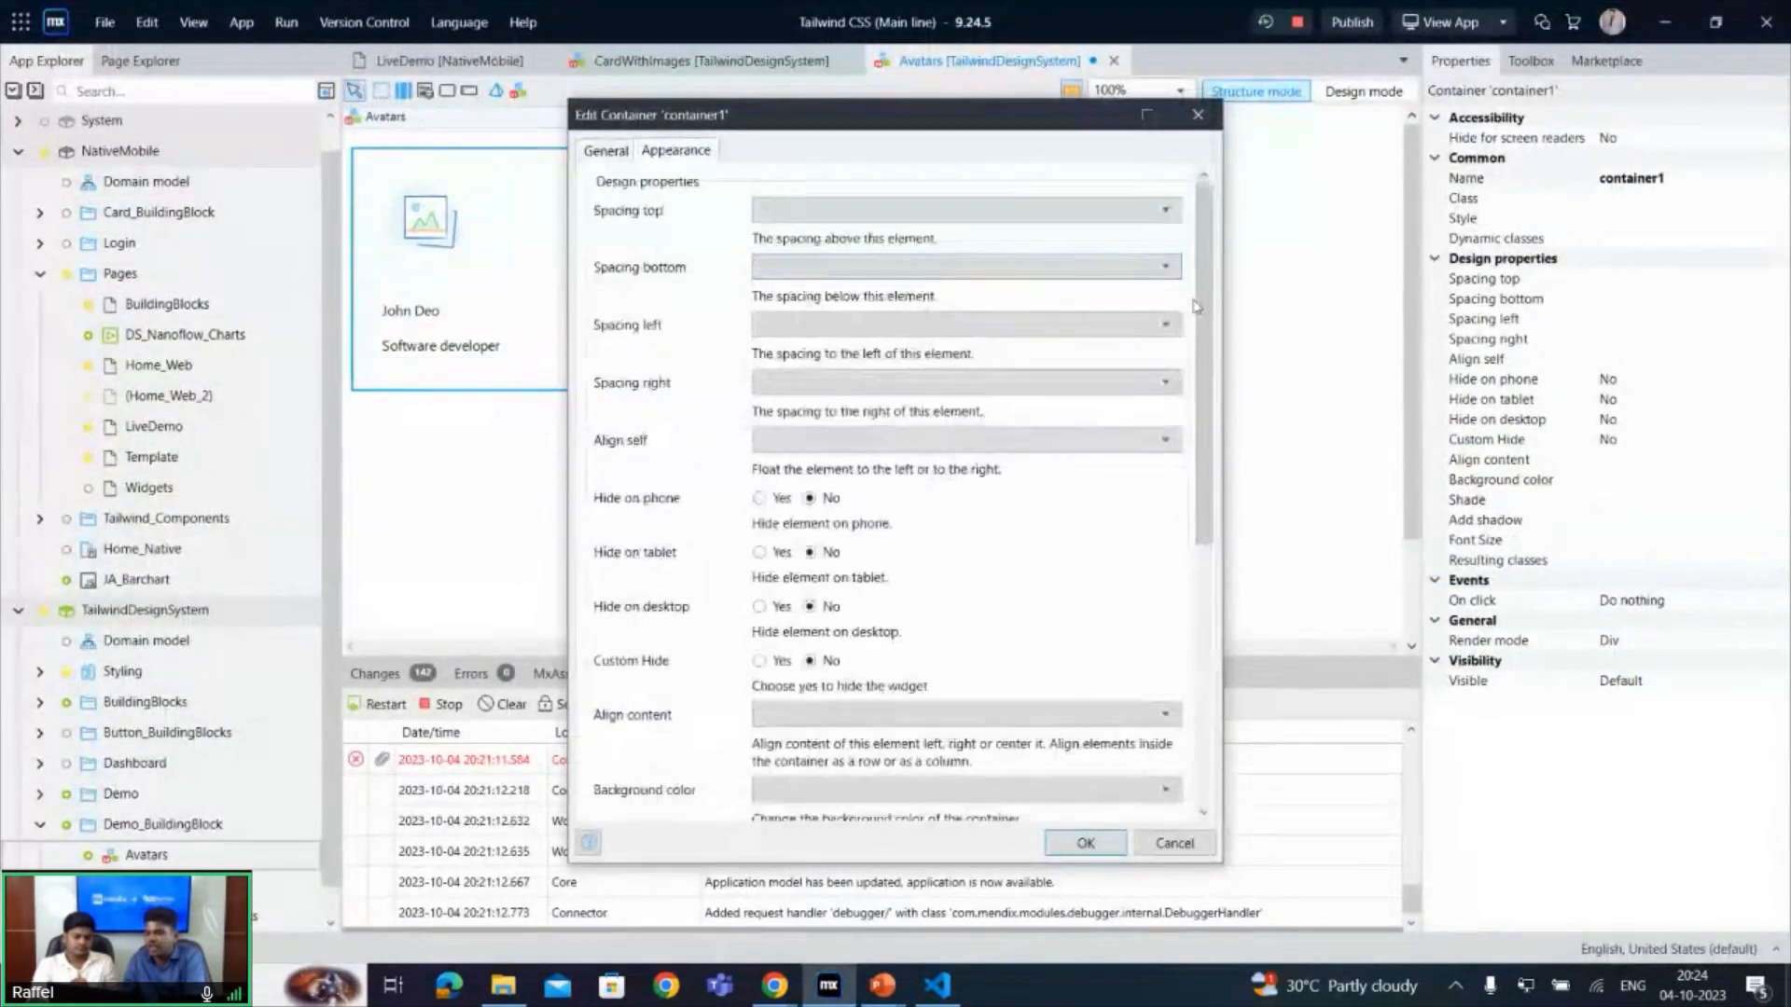
pyautogui.scroll(-5, 1213, 715)
pyautogui.click(899, 679)
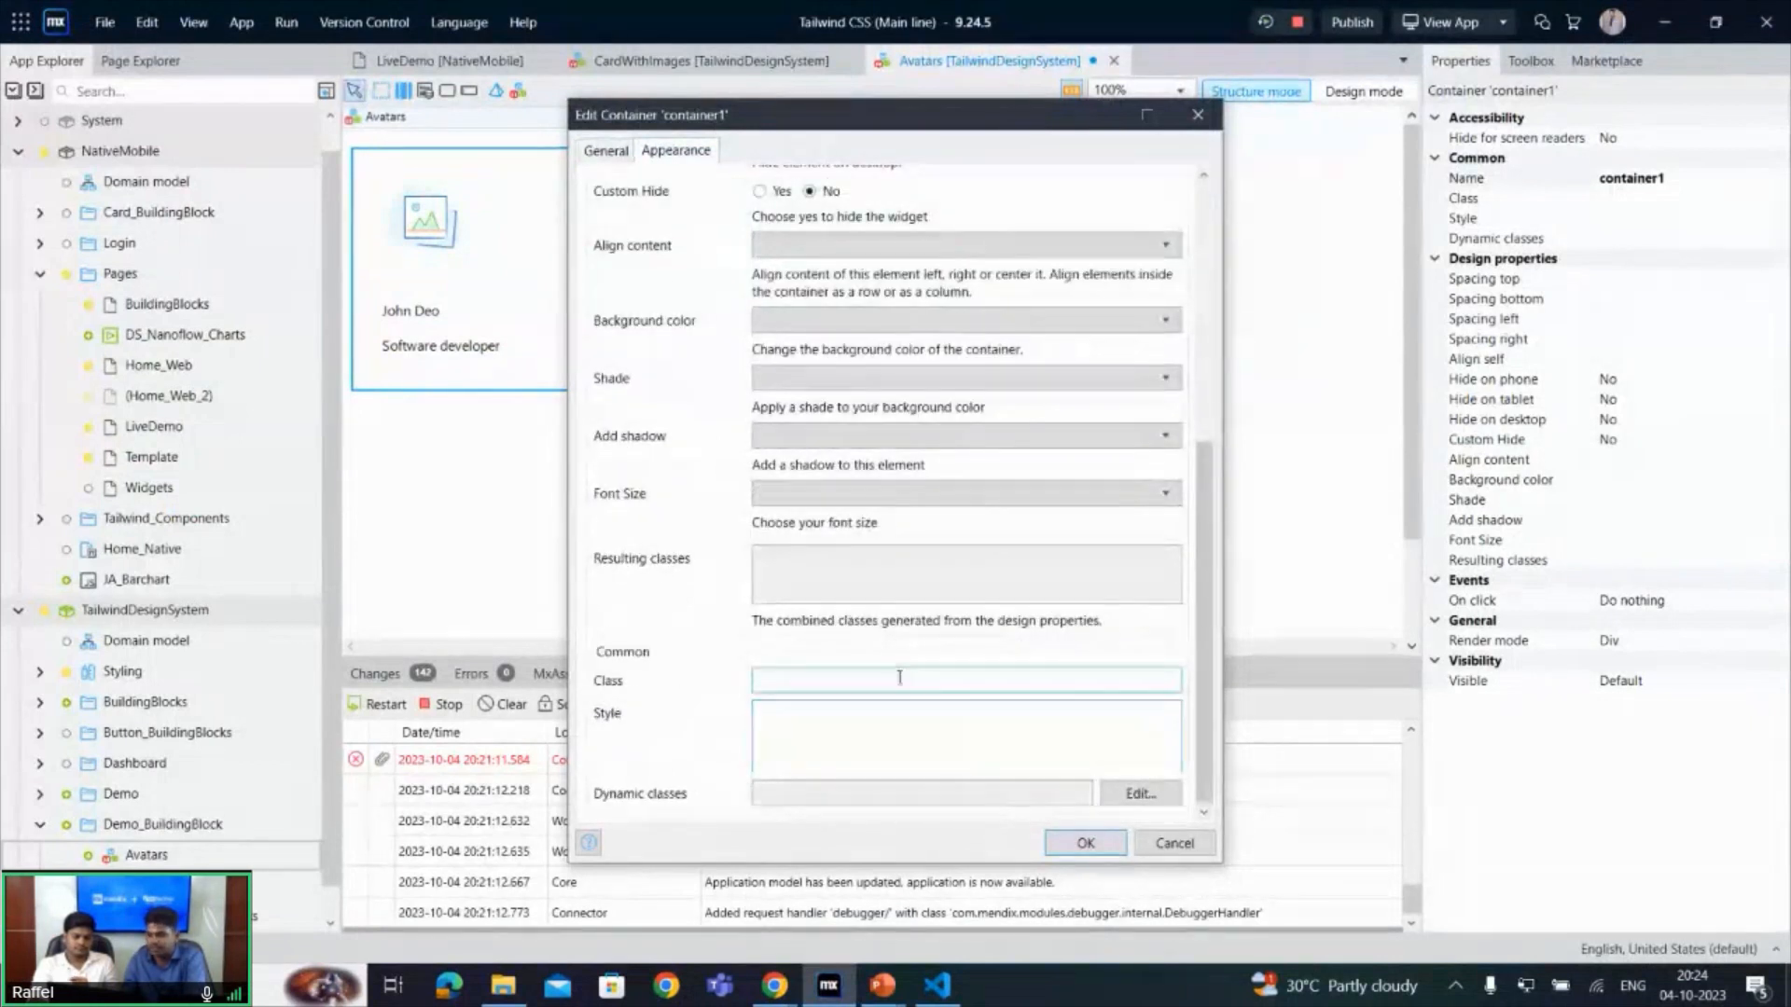
pyautogui.write('flex items-center space-x-4')
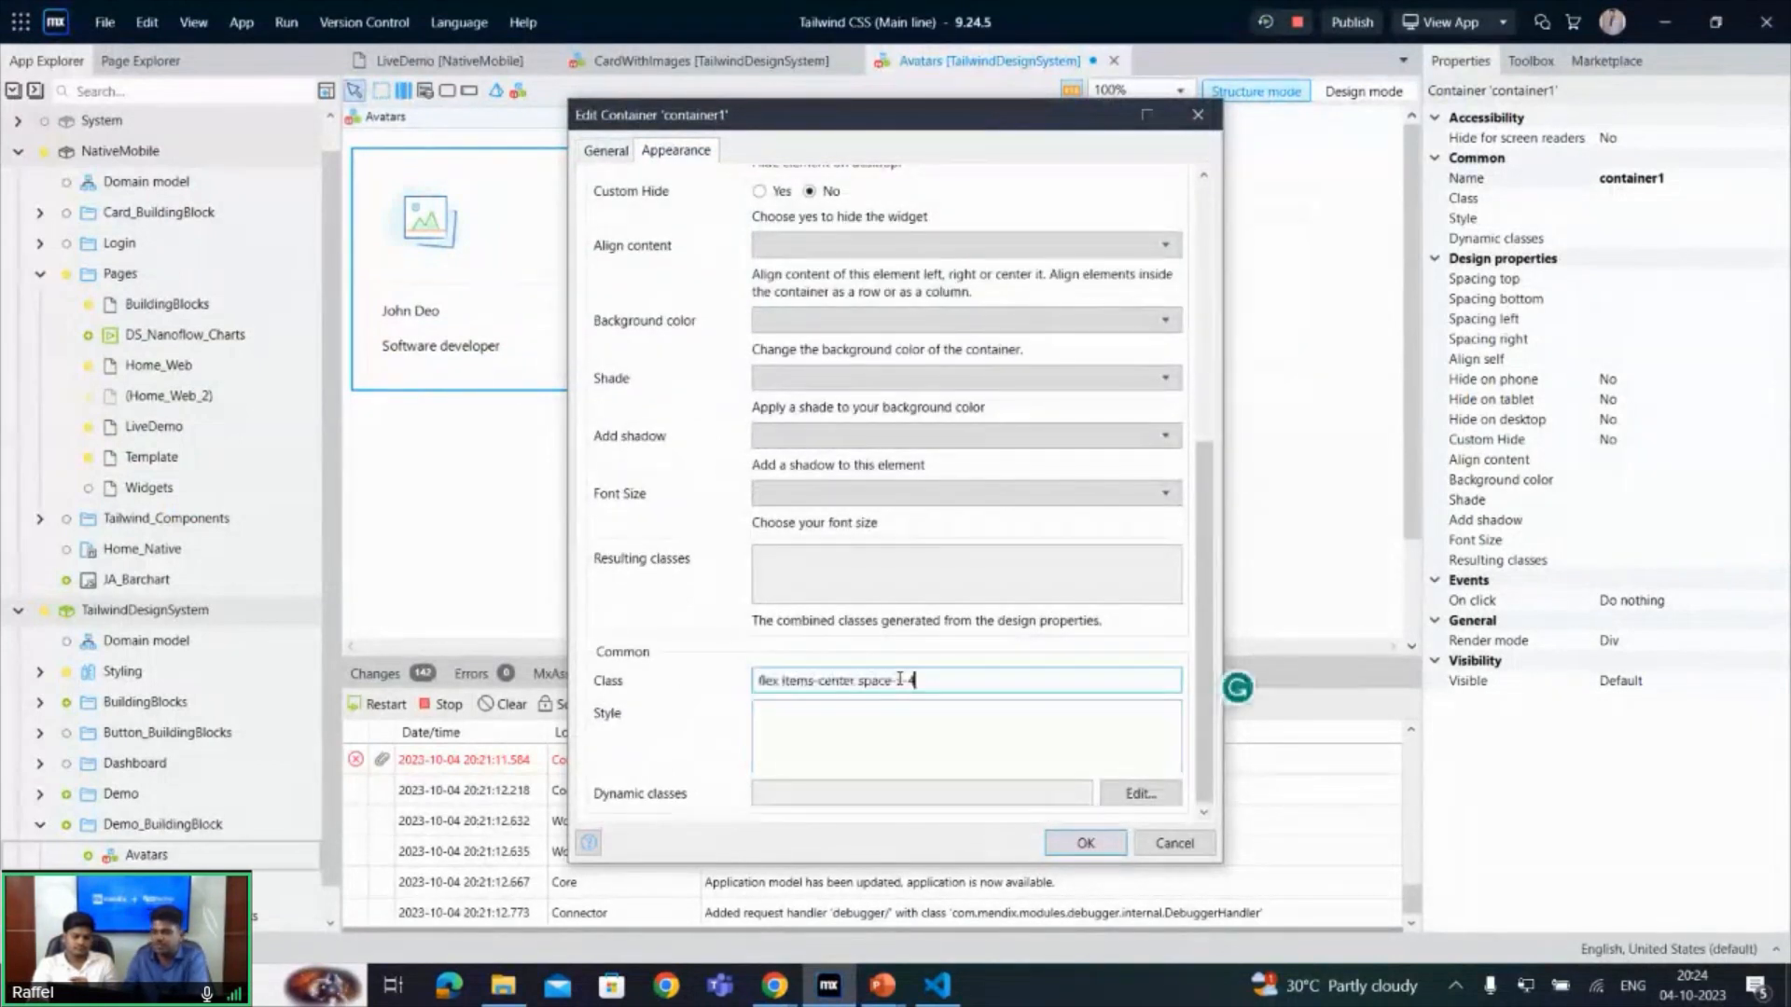
pyautogui.click(1085, 842)
# - Copy the img classes "w-20 h-20 rounded-full" from the CodePen snippet and apply them as the Avatars image widget's class in Studio Pro
pyautogui.hotkey('alt', 'Tab')
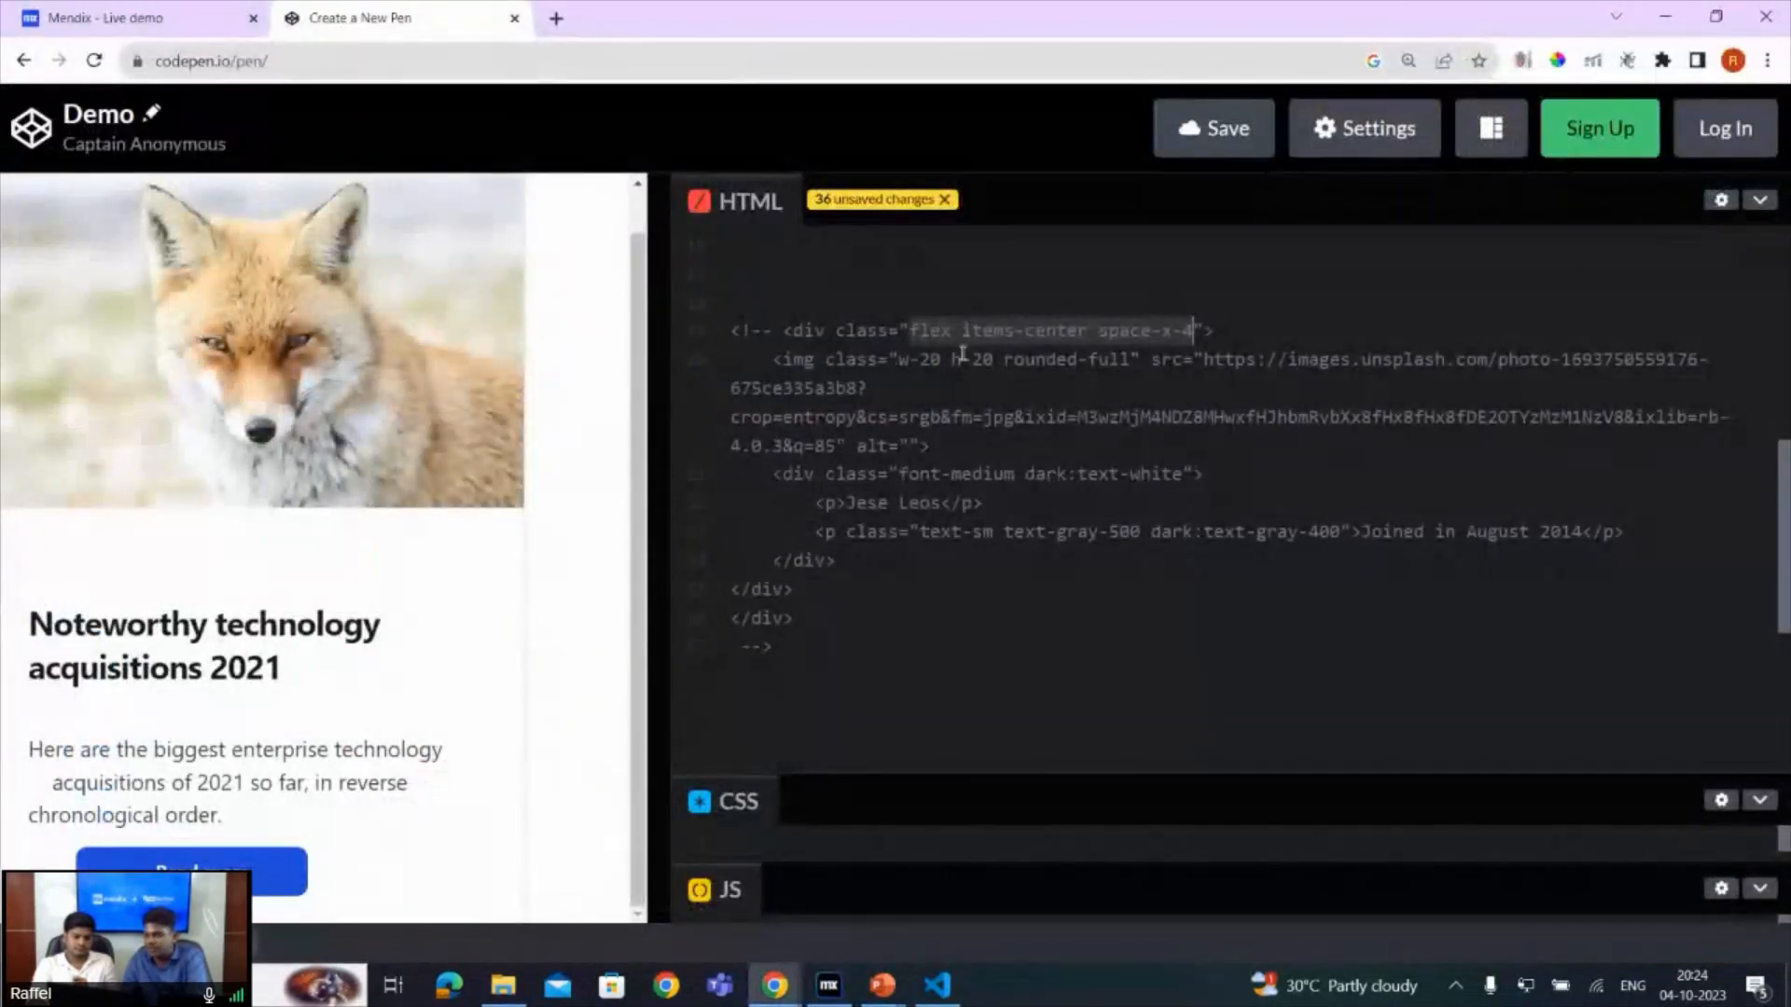
pyautogui.moveTo(901, 358); pyautogui.dragTo(1122, 357)
pyautogui.hotkey('ctrl', 'c')
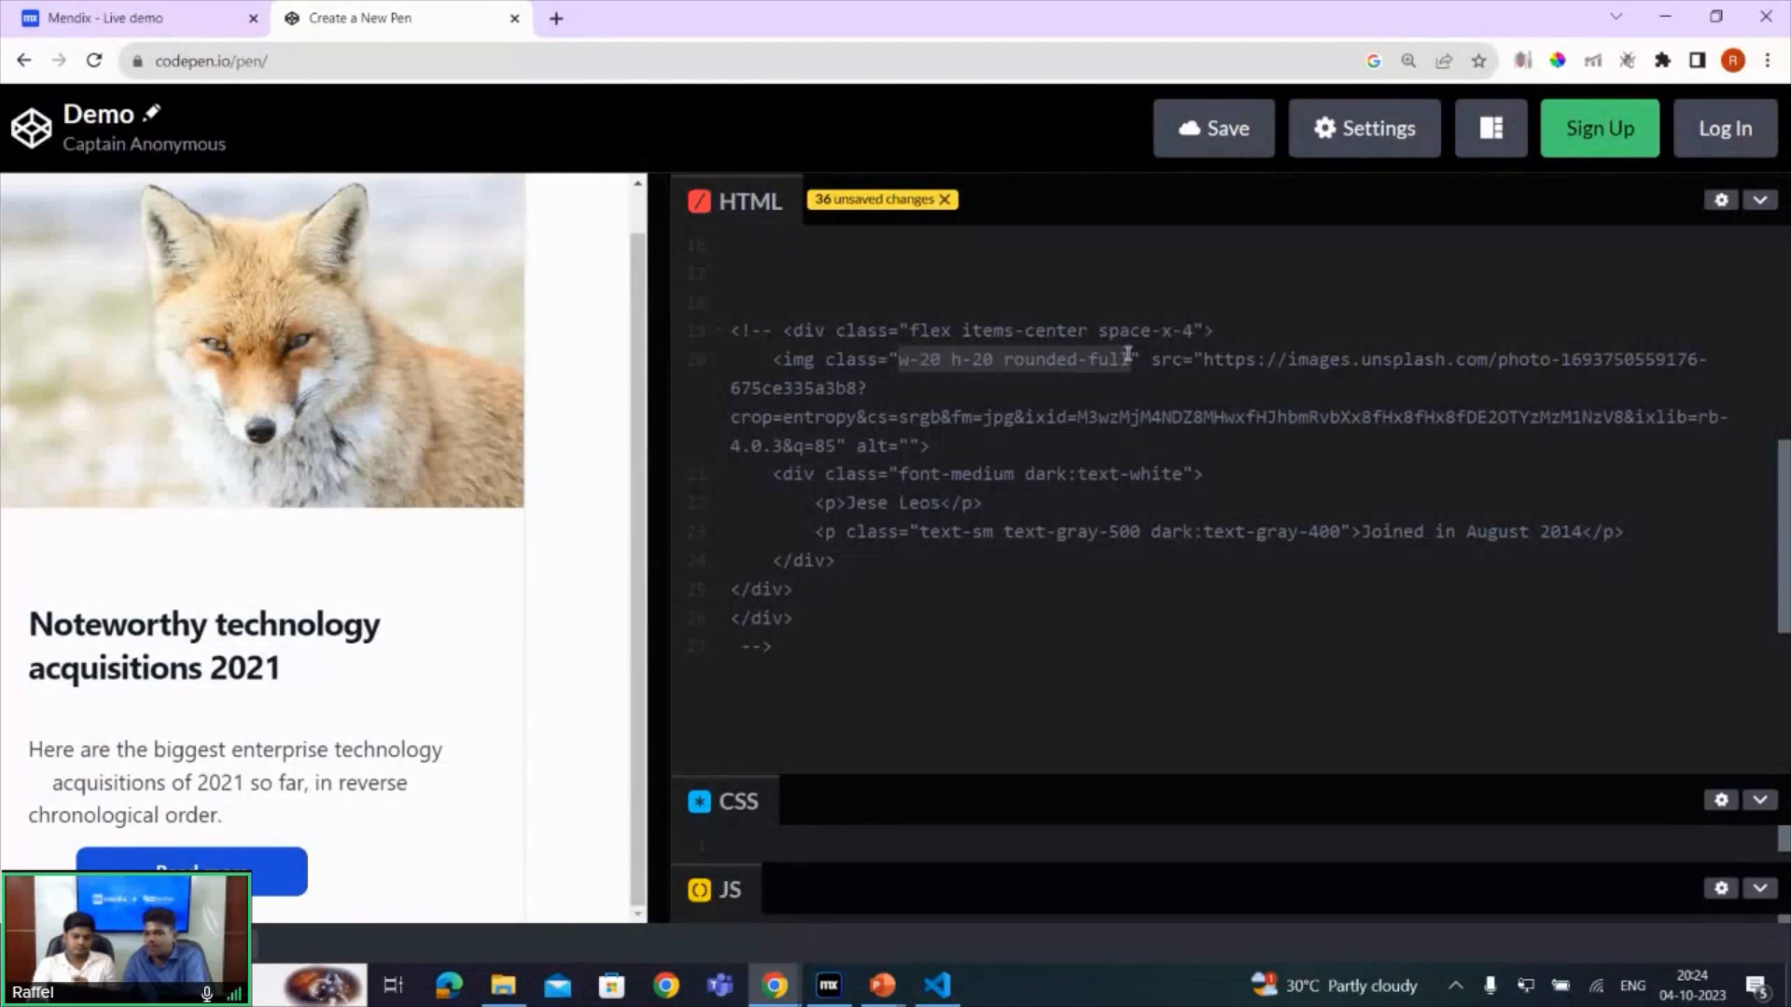
pyautogui.hotkey('alt', 'Tab')
pyautogui.doubleClick(523, 248)
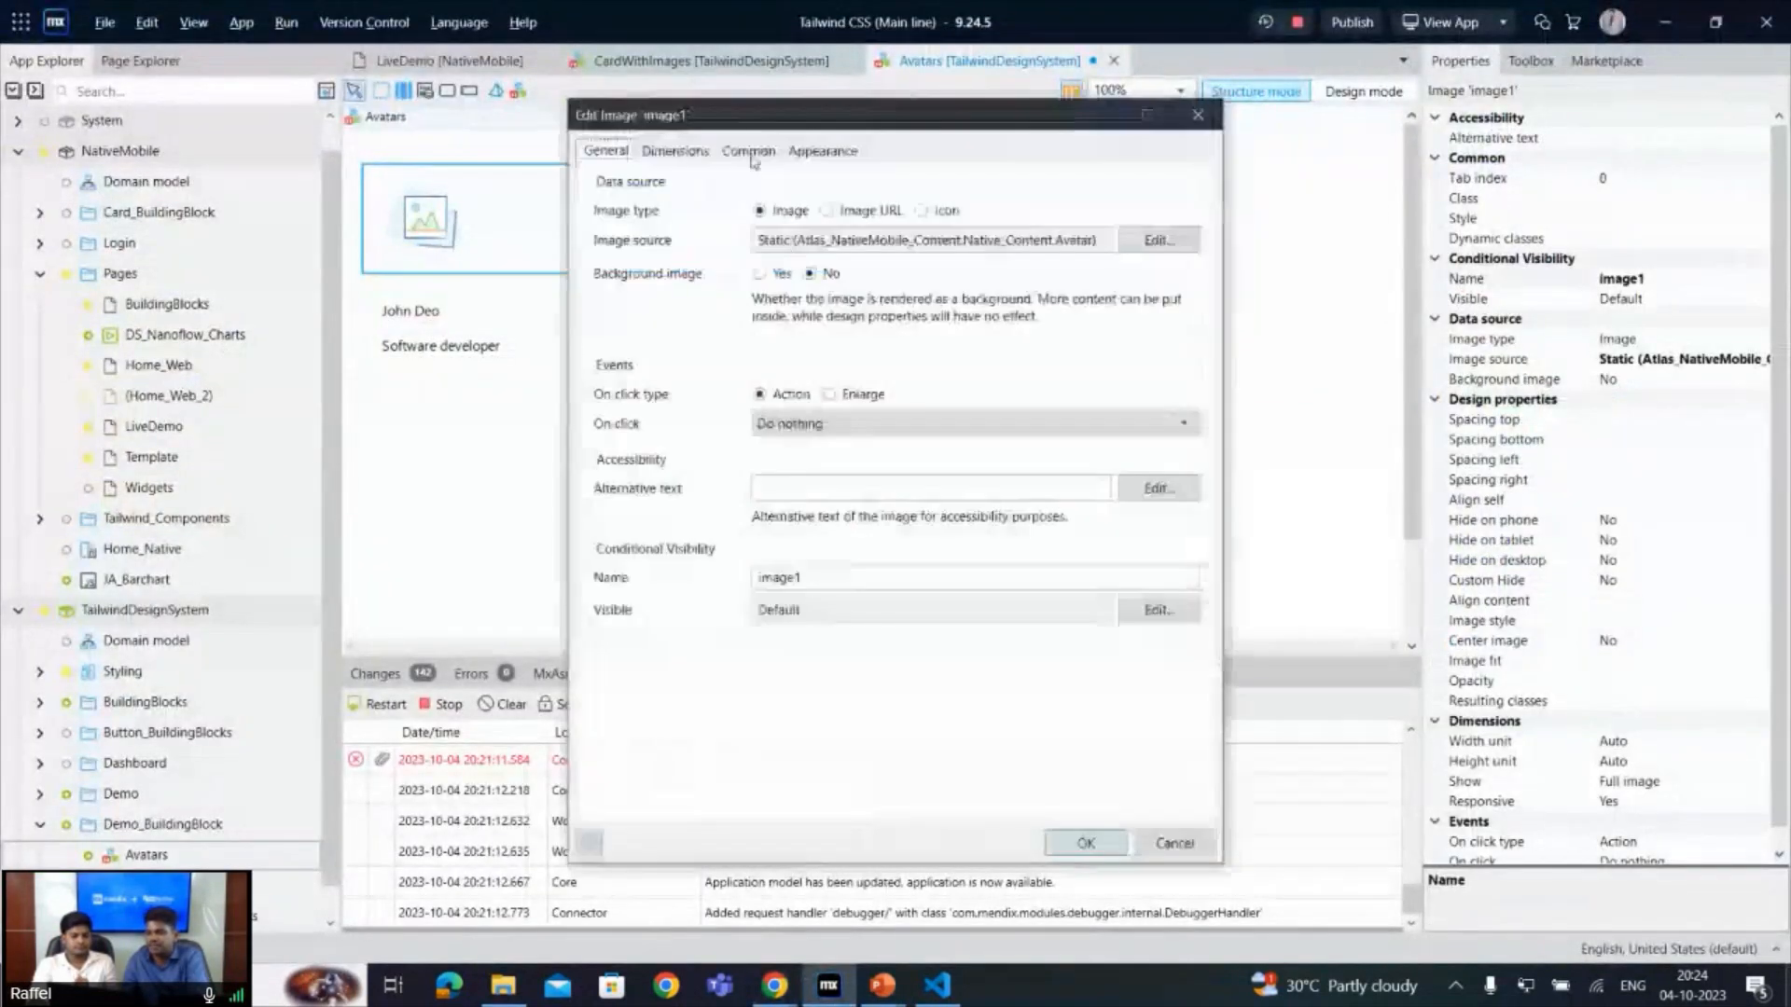
pyautogui.click(823, 150)
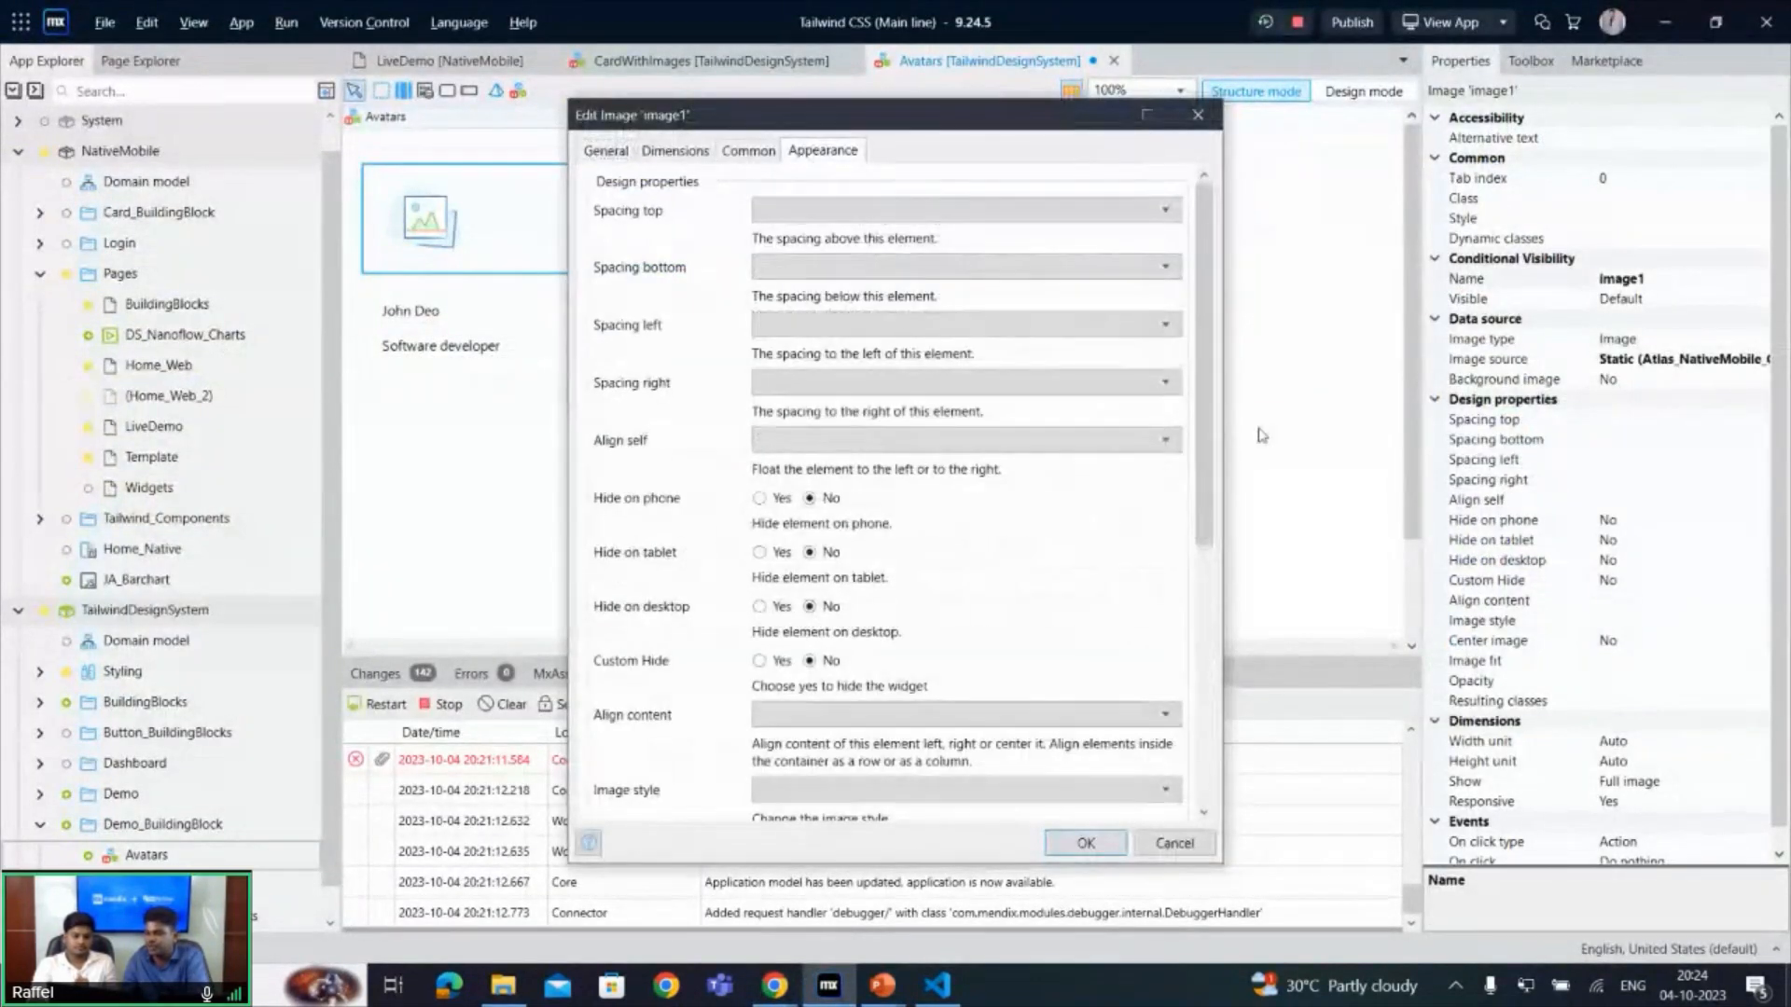
pyautogui.scroll(-10, 1209, 819)
pyautogui.click(944, 681)
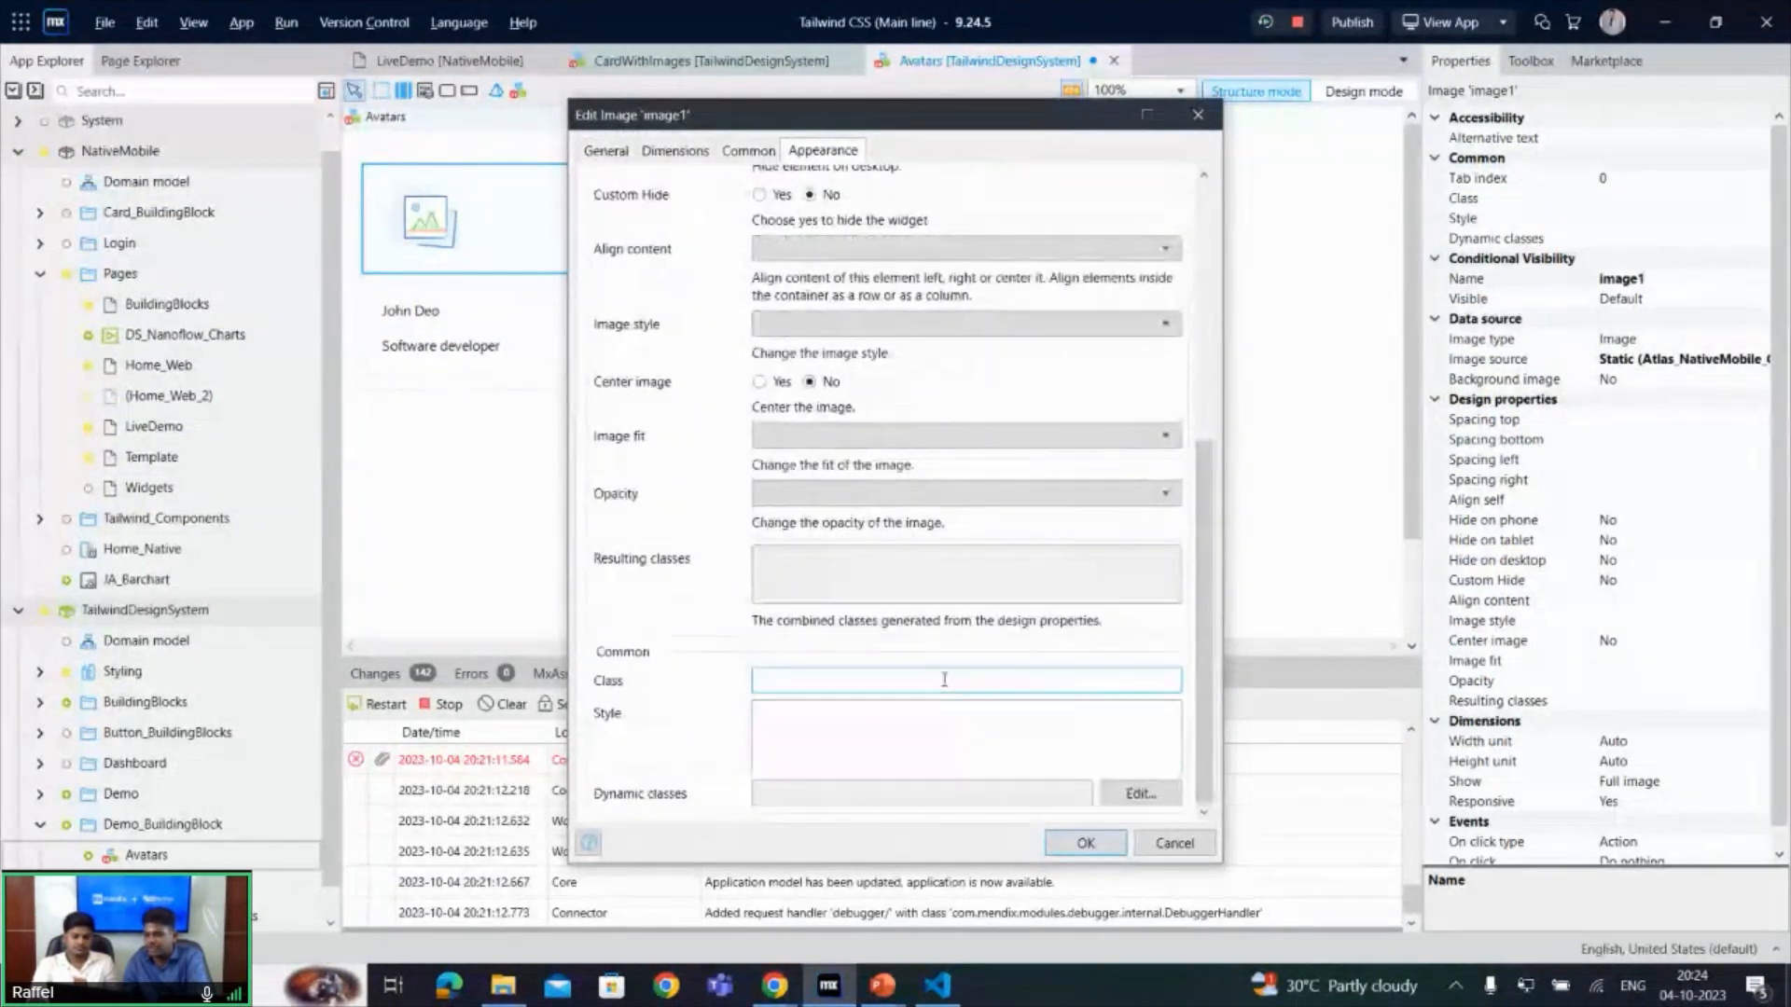
pyautogui.hotkey('ctrl', 'v')
pyautogui.click(1087, 844)
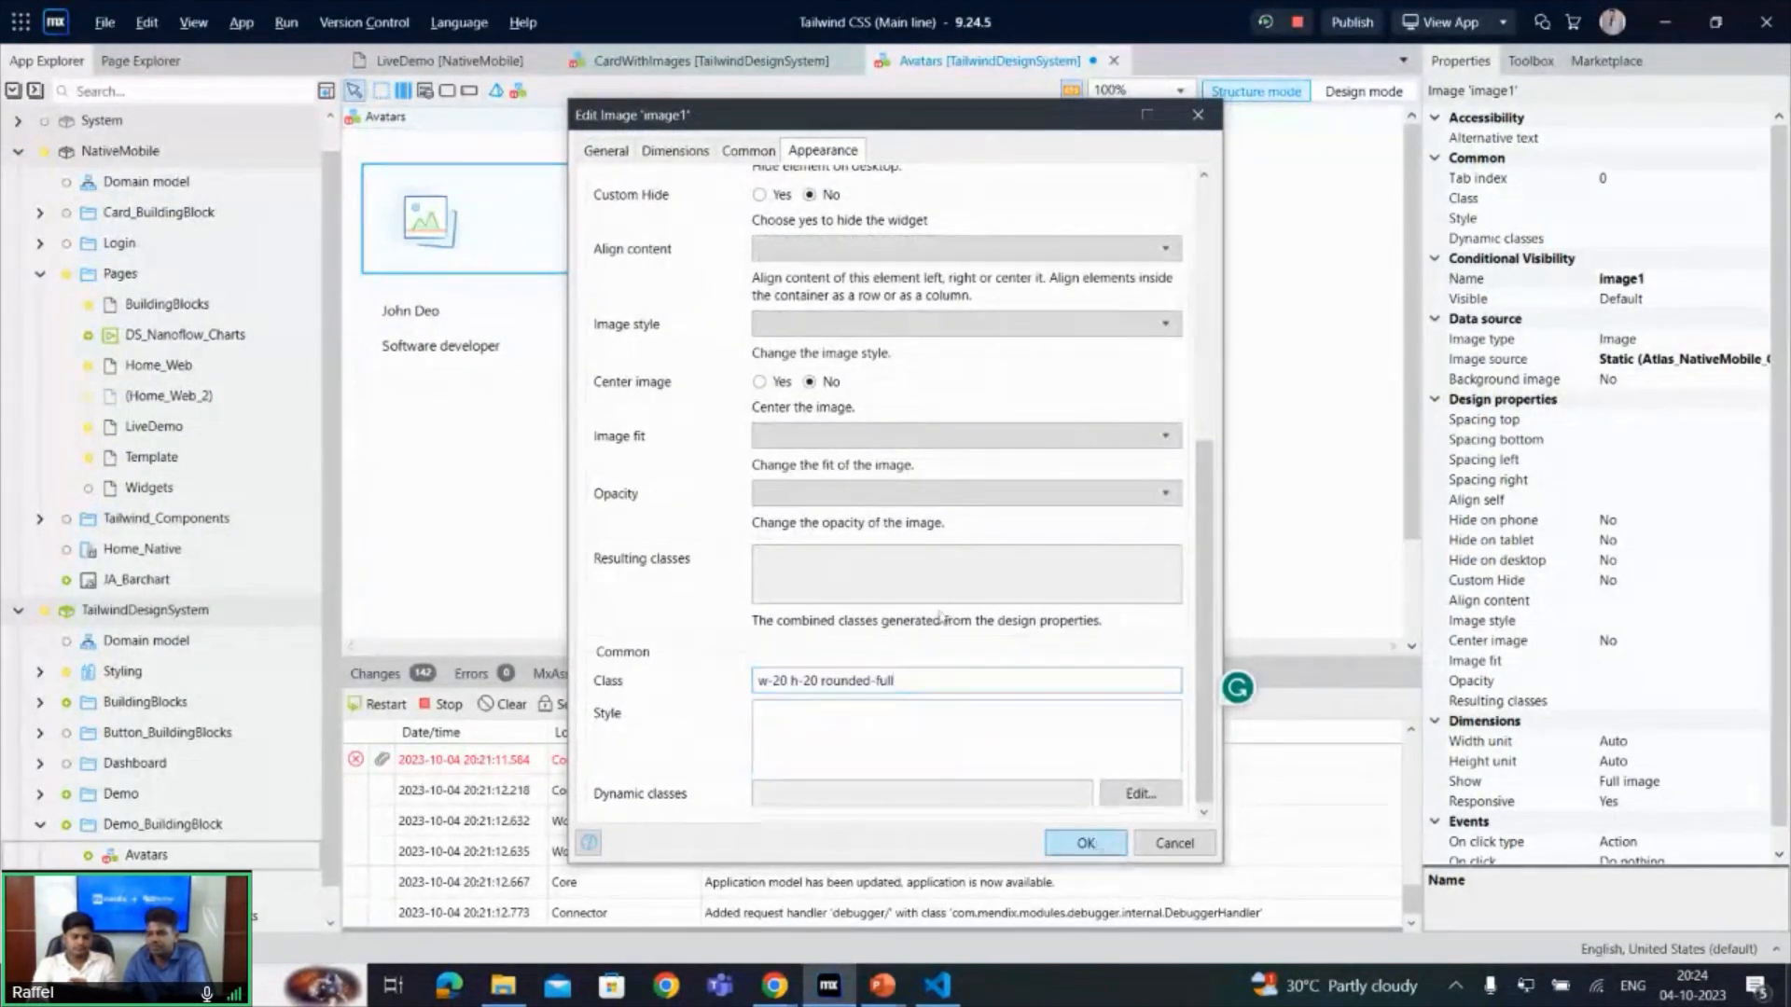
# - Copy the inner div classes "font-medium dark:text-white" from the CodePen snippet and apply them as the nested text container's class in Studio Pro
pyautogui.hotkey('alt', 'Tab')
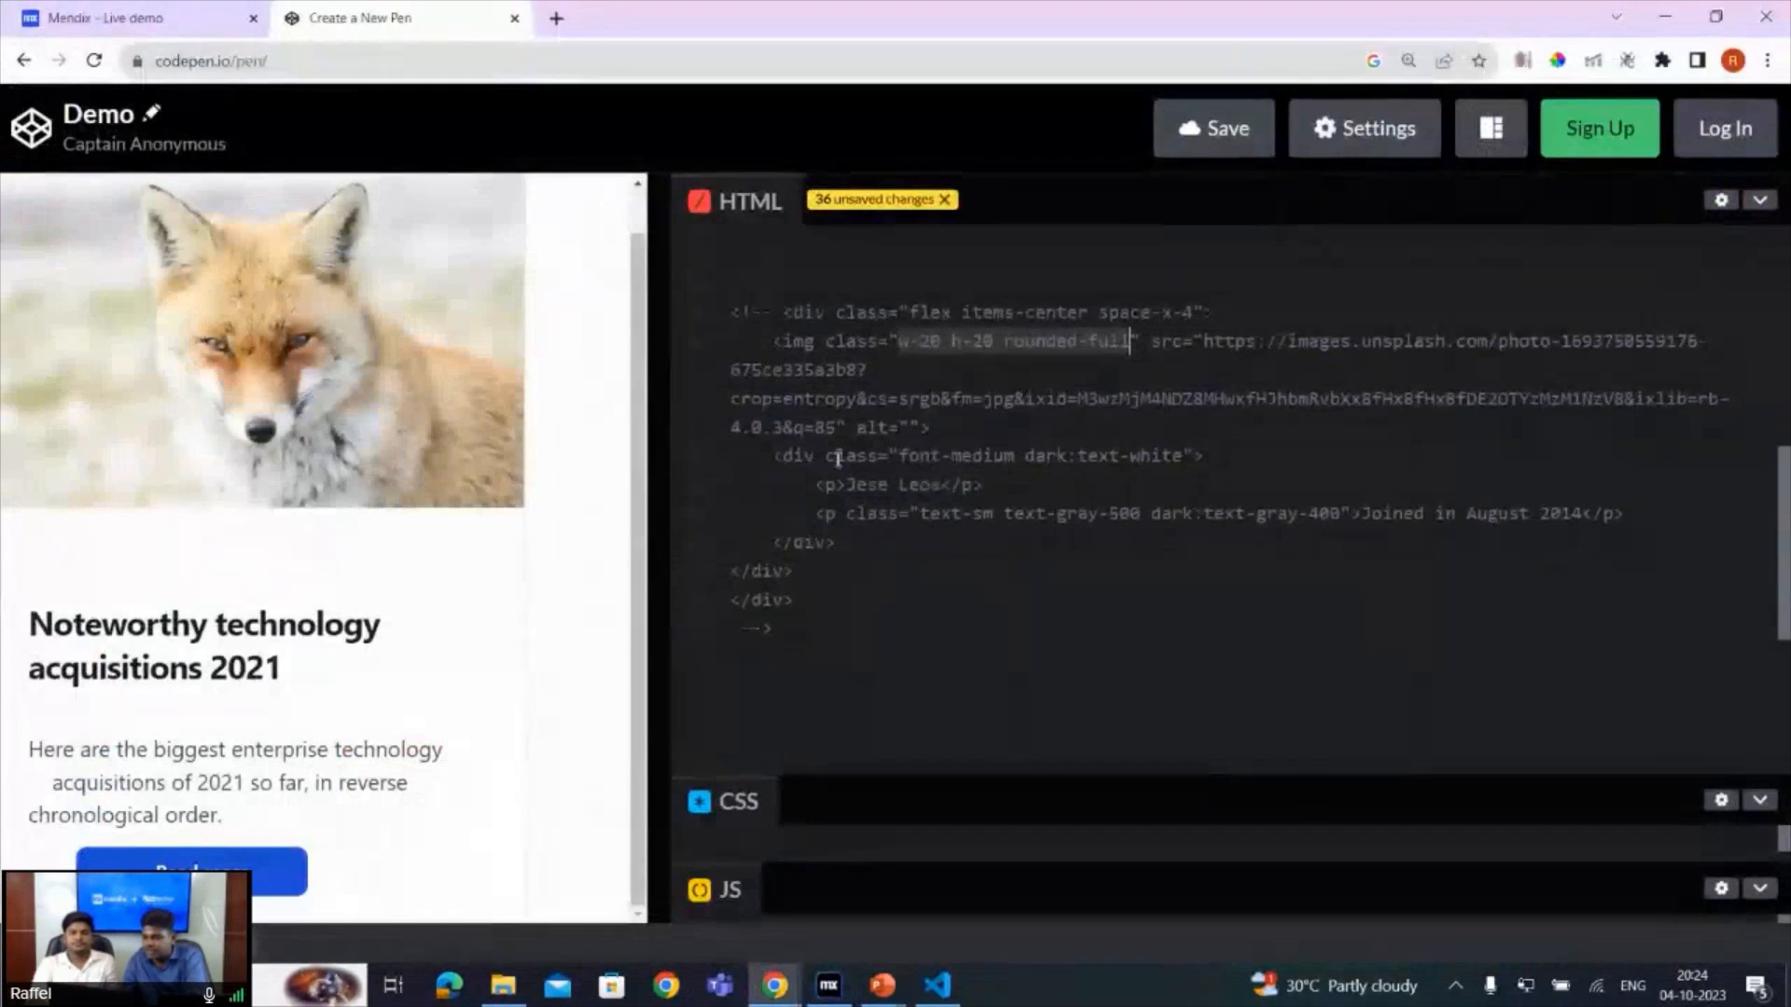
pyautogui.moveTo(901, 456); pyautogui.dragTo(1169, 455)
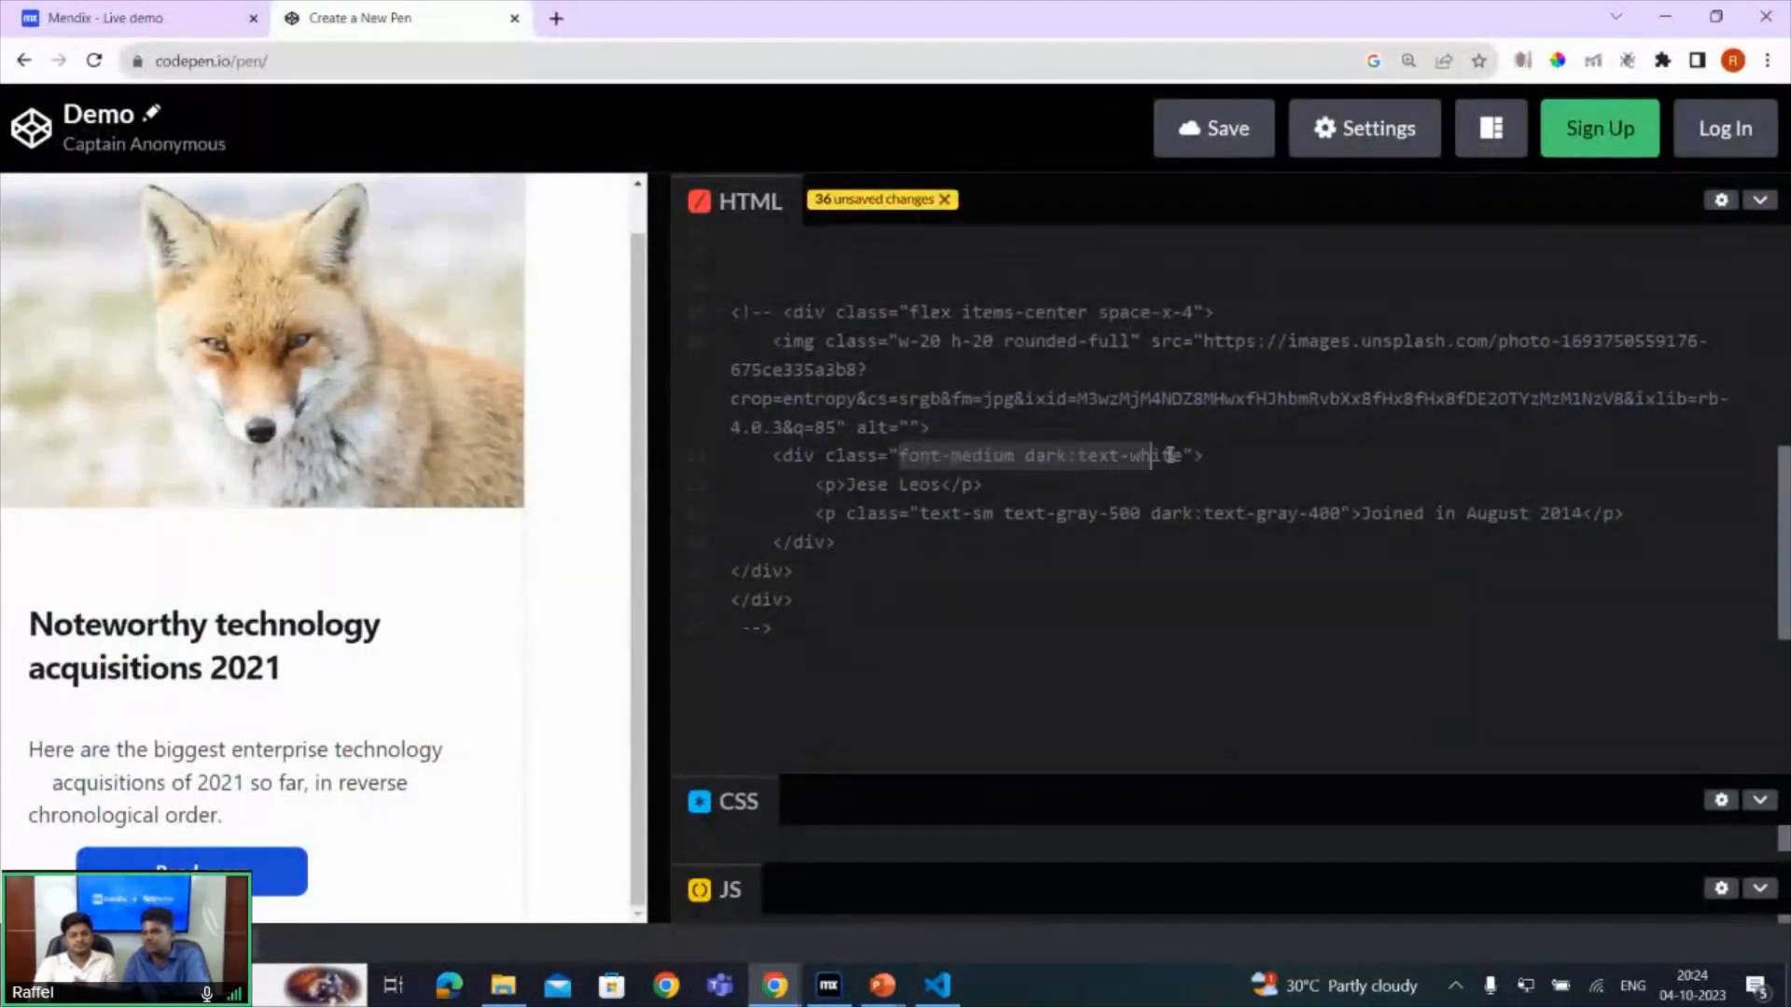
pyautogui.hotkey('alt', 'Tab')
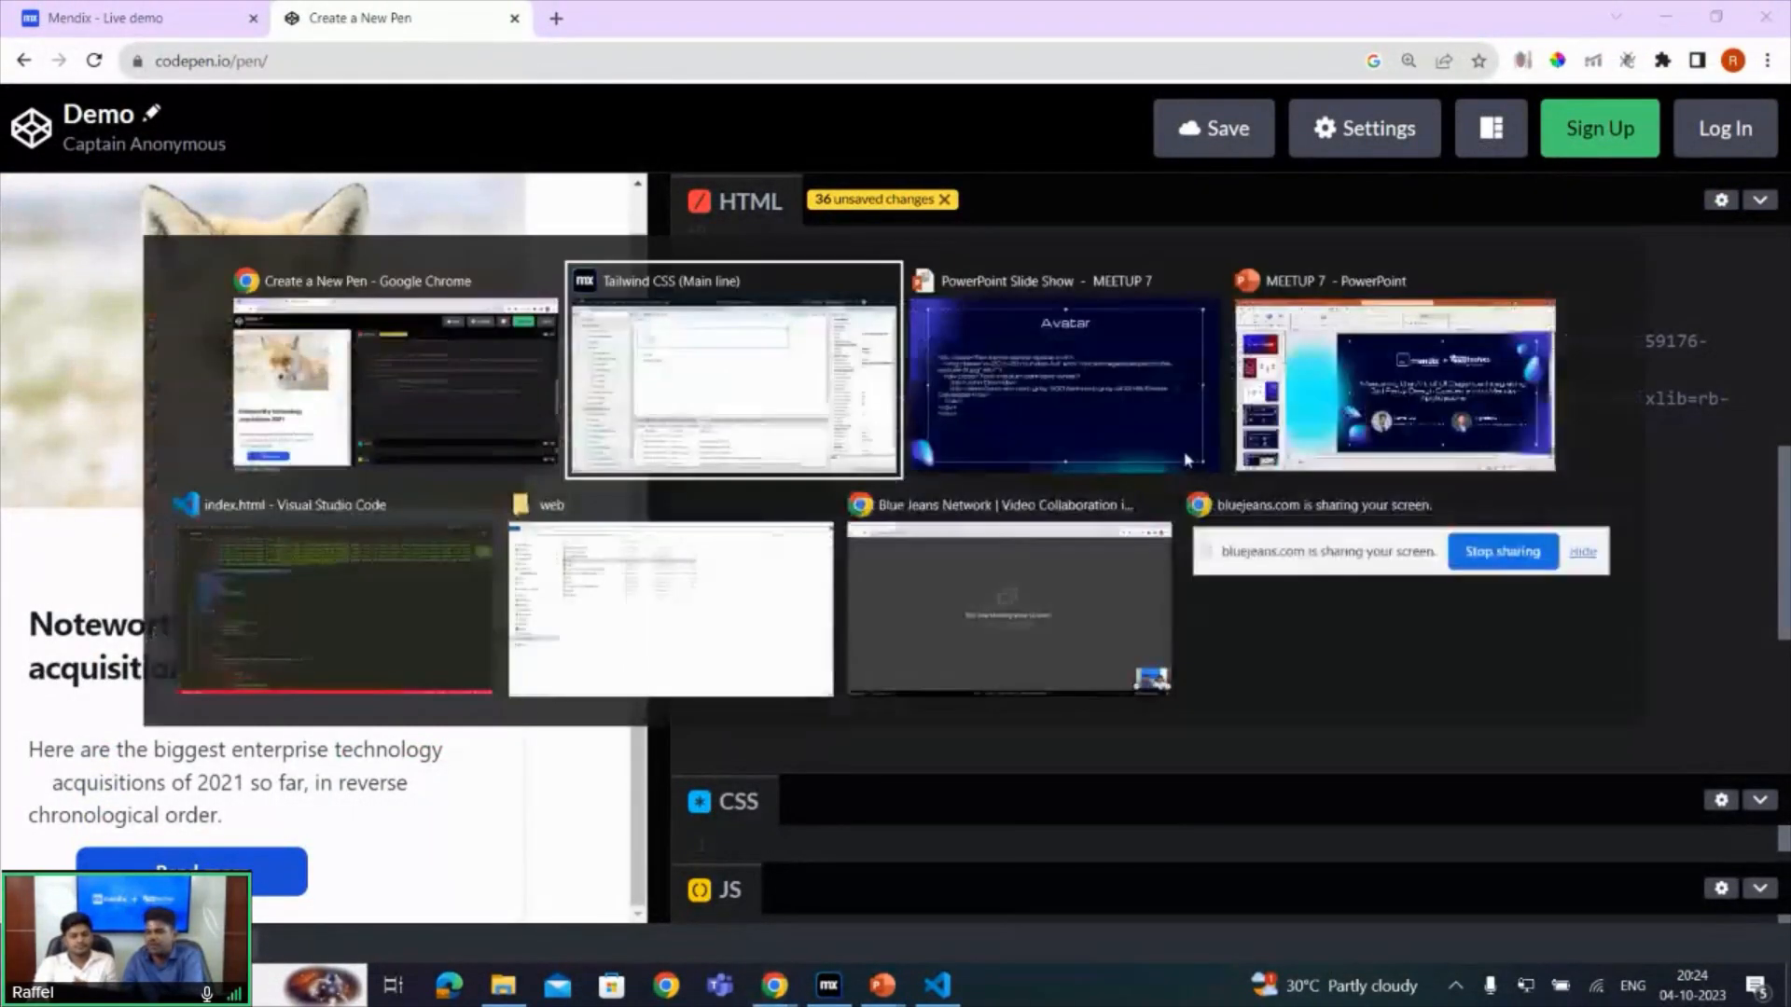
pyautogui.doubleClick(371, 310)
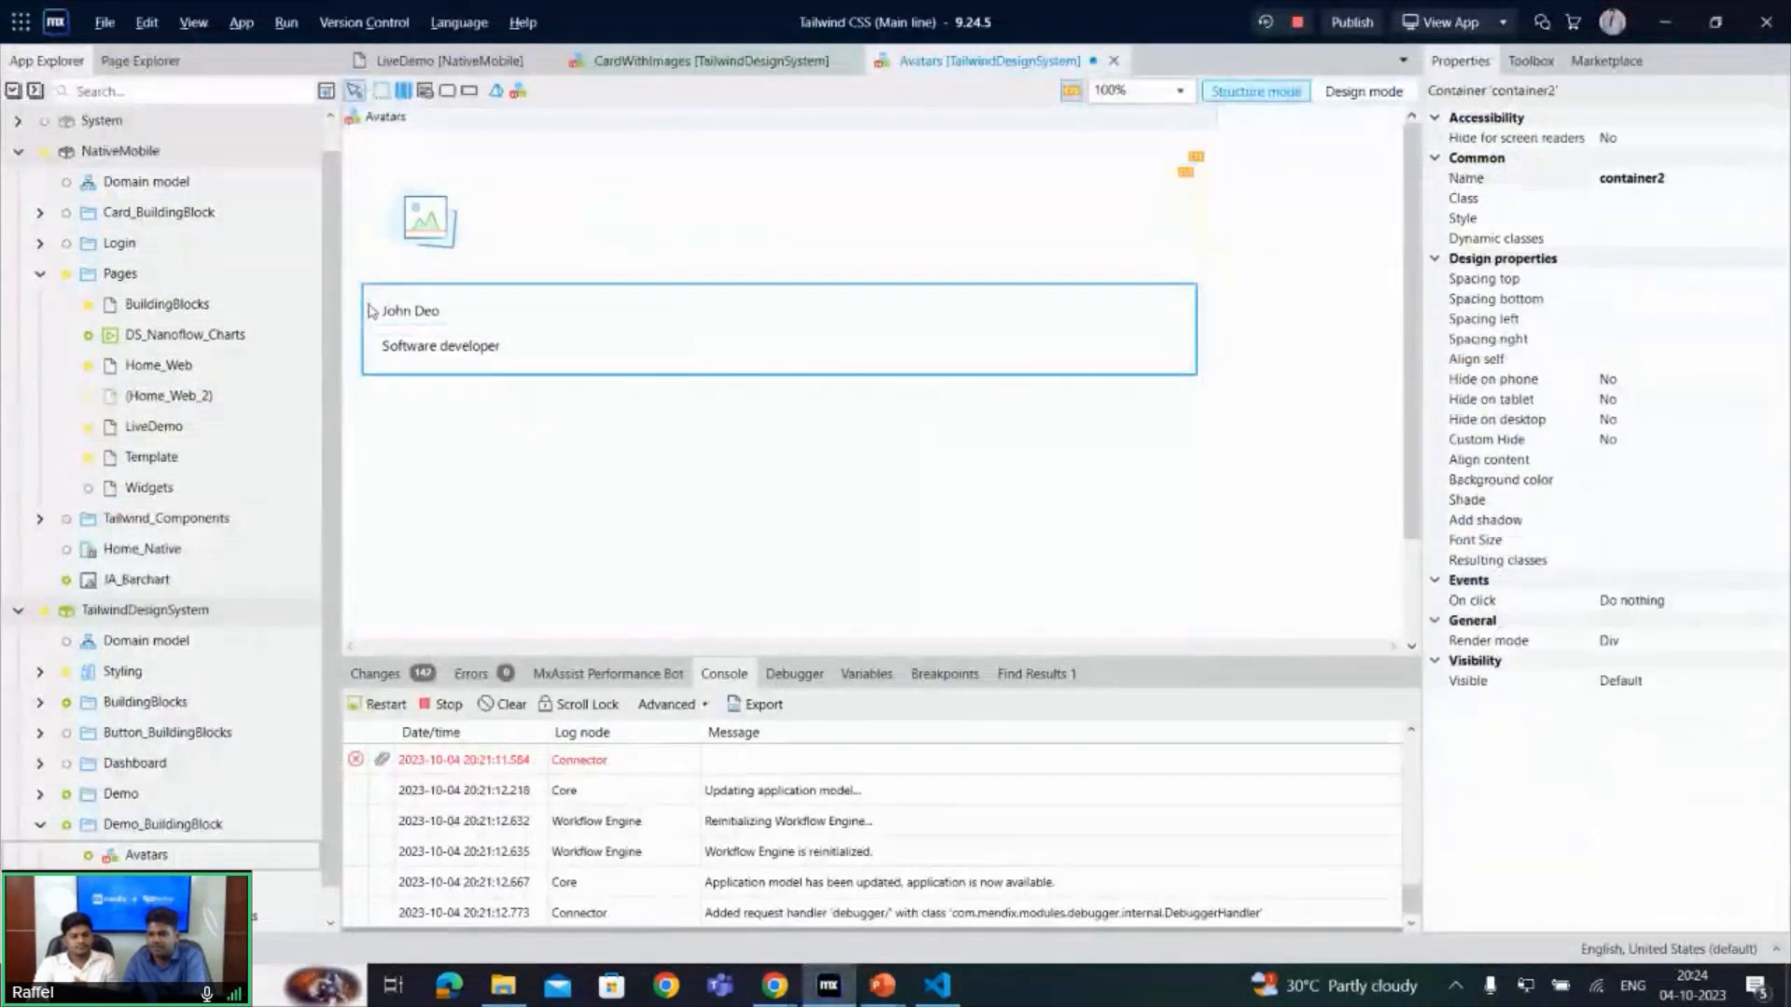
pyautogui.click(676, 151)
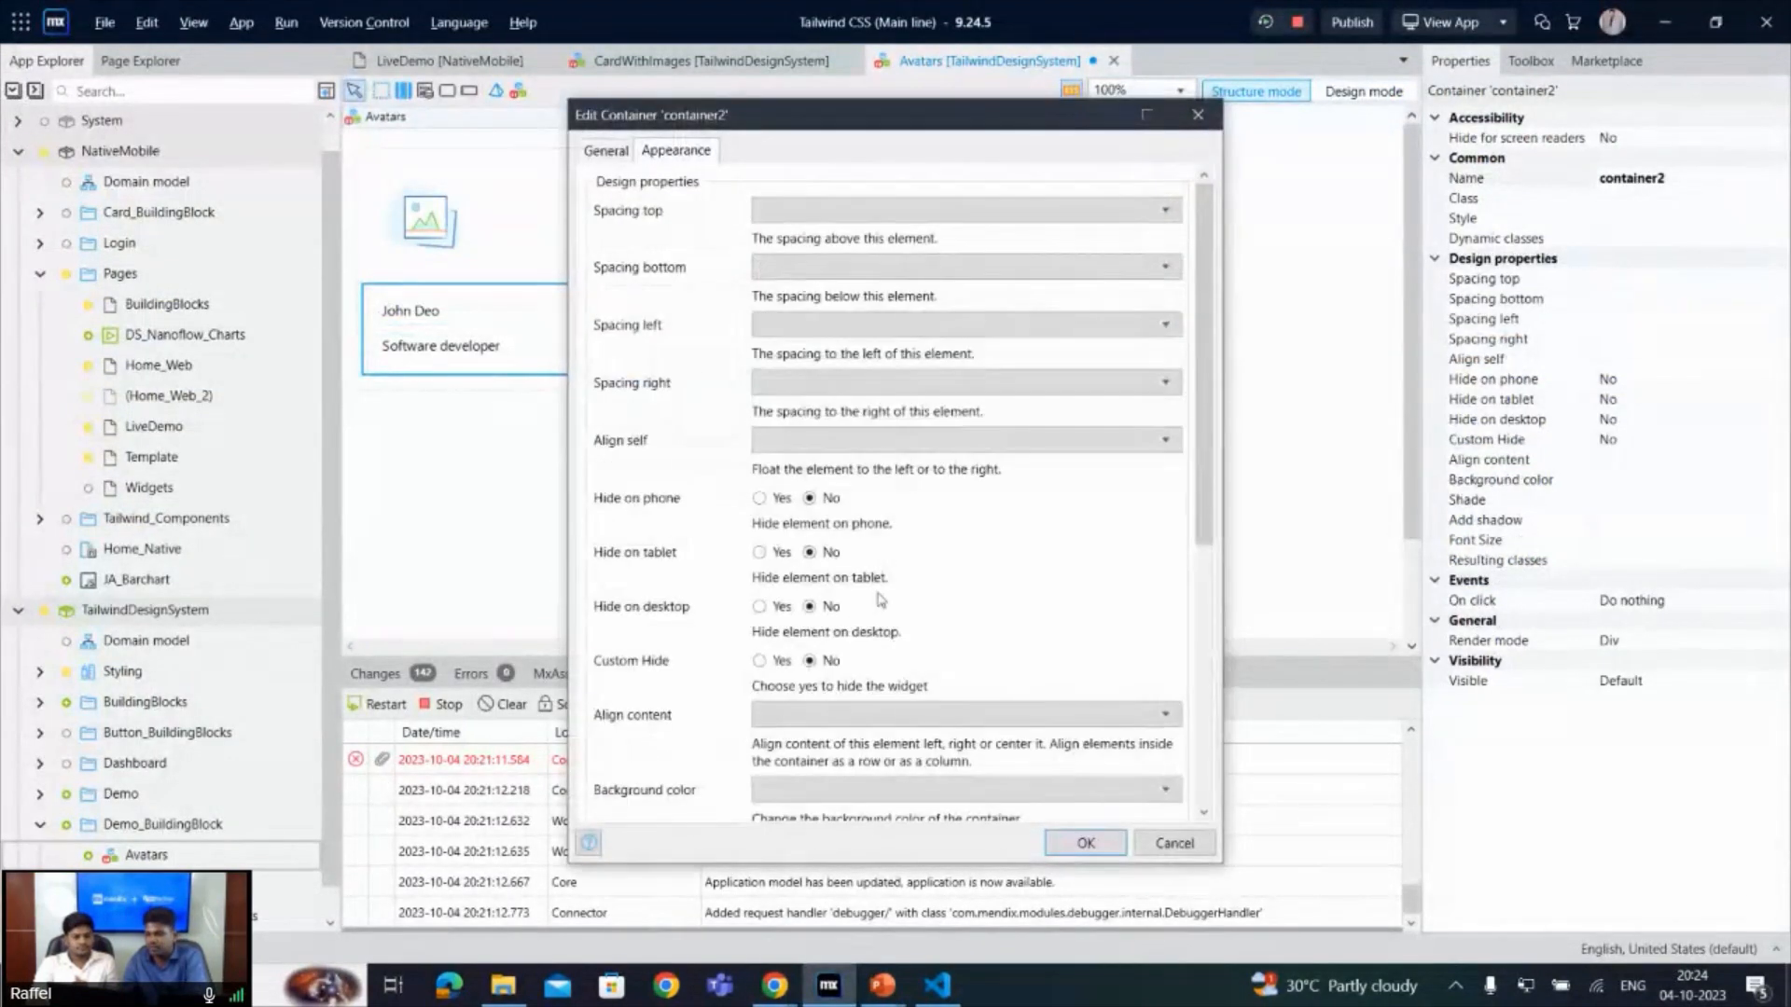
pyautogui.scroll(-5, 1060, 555)
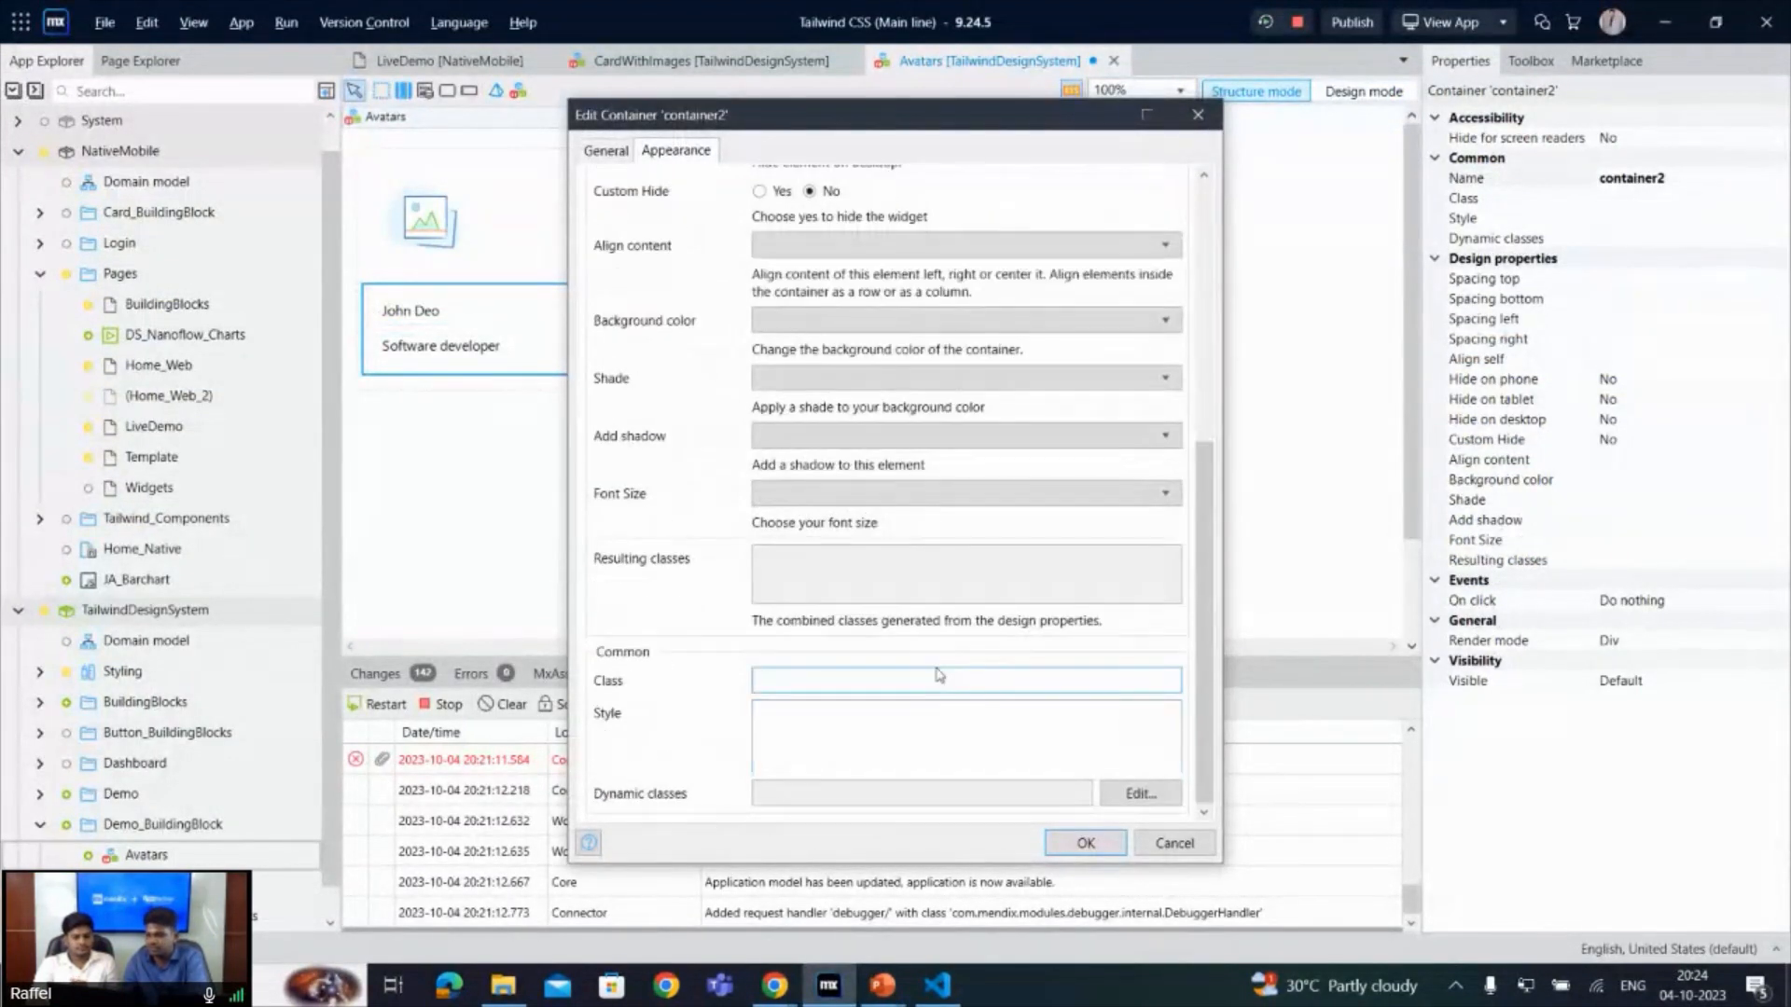
pyautogui.hotkey('ctrl', 'v')
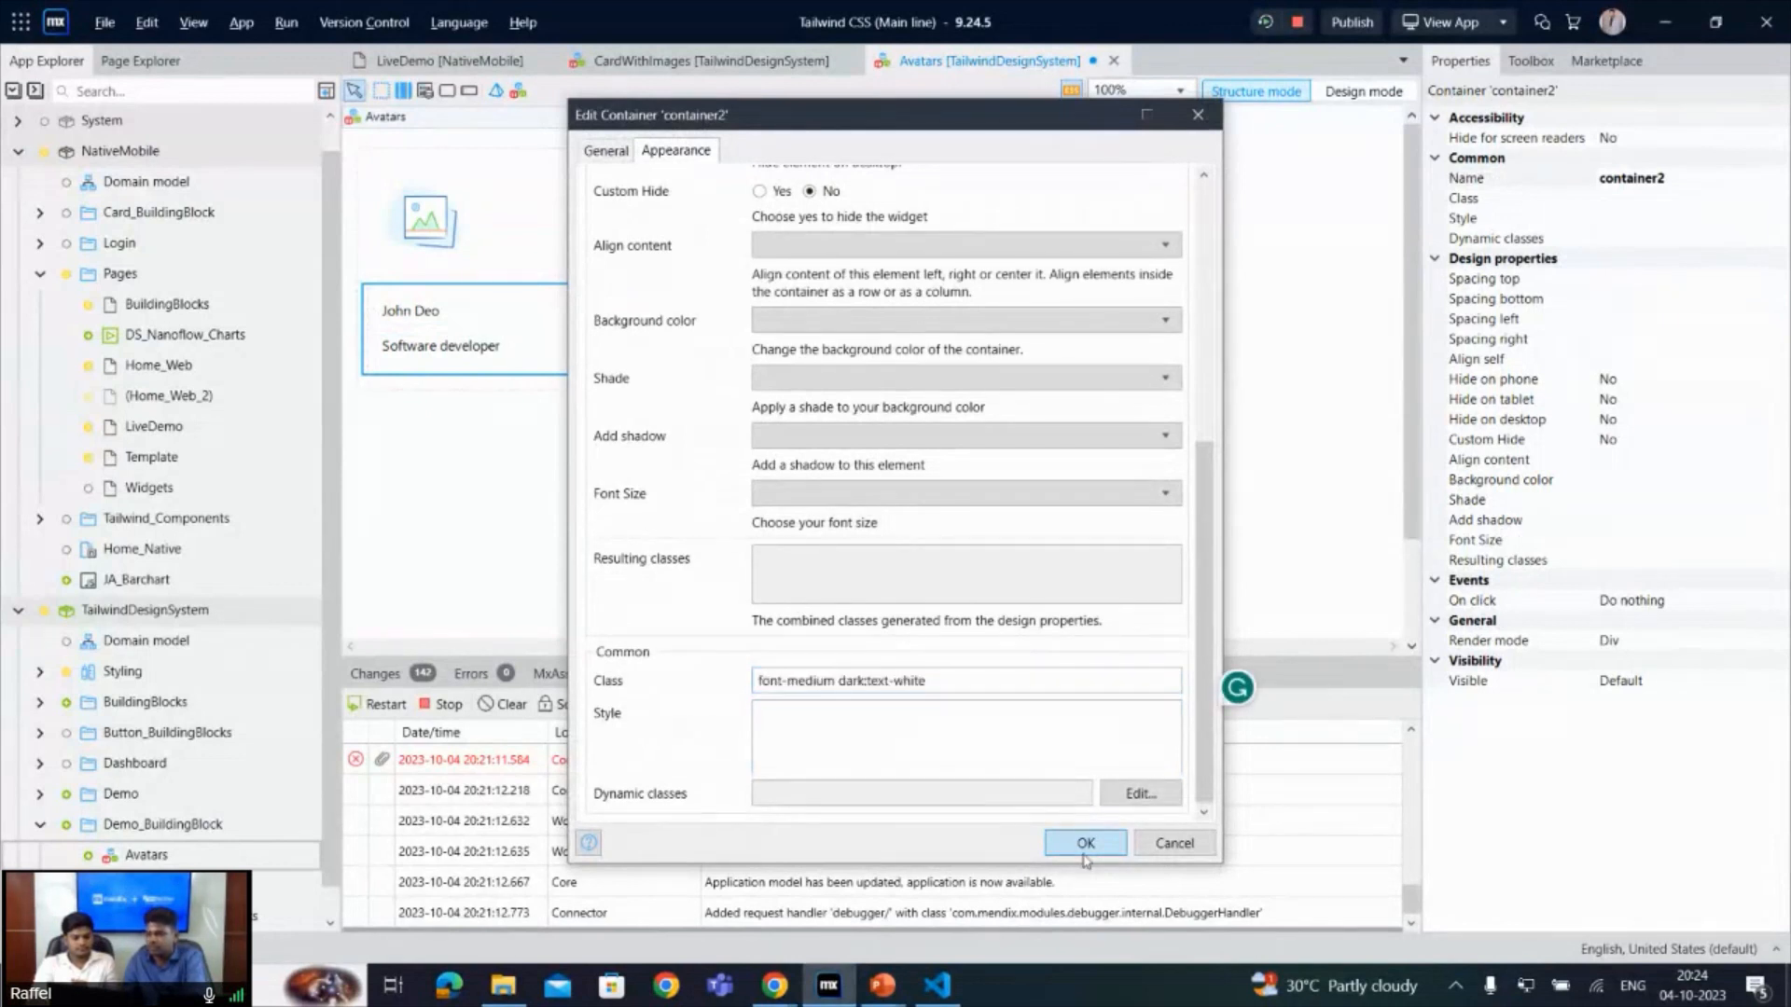
pyautogui.click(1085, 842)
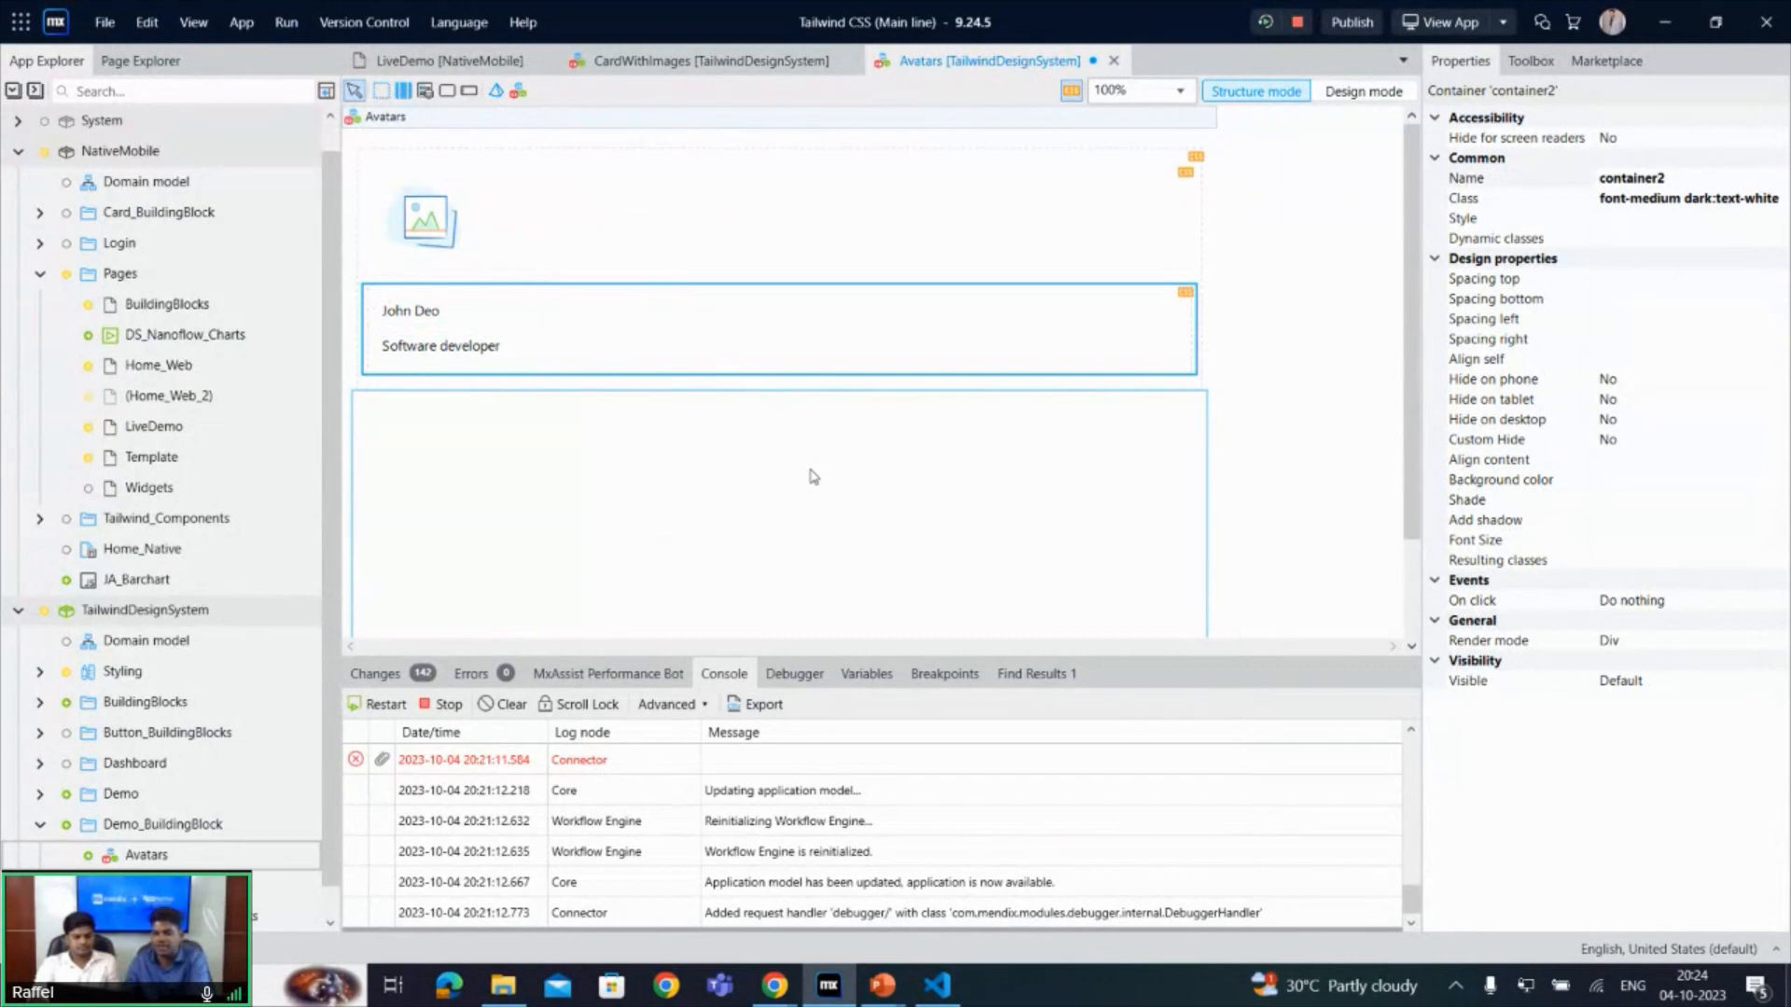
# - Insert the Avatar building block into the empty drop zone under the Avatar heading on the LiveDemo page
pyautogui.click(459, 64)
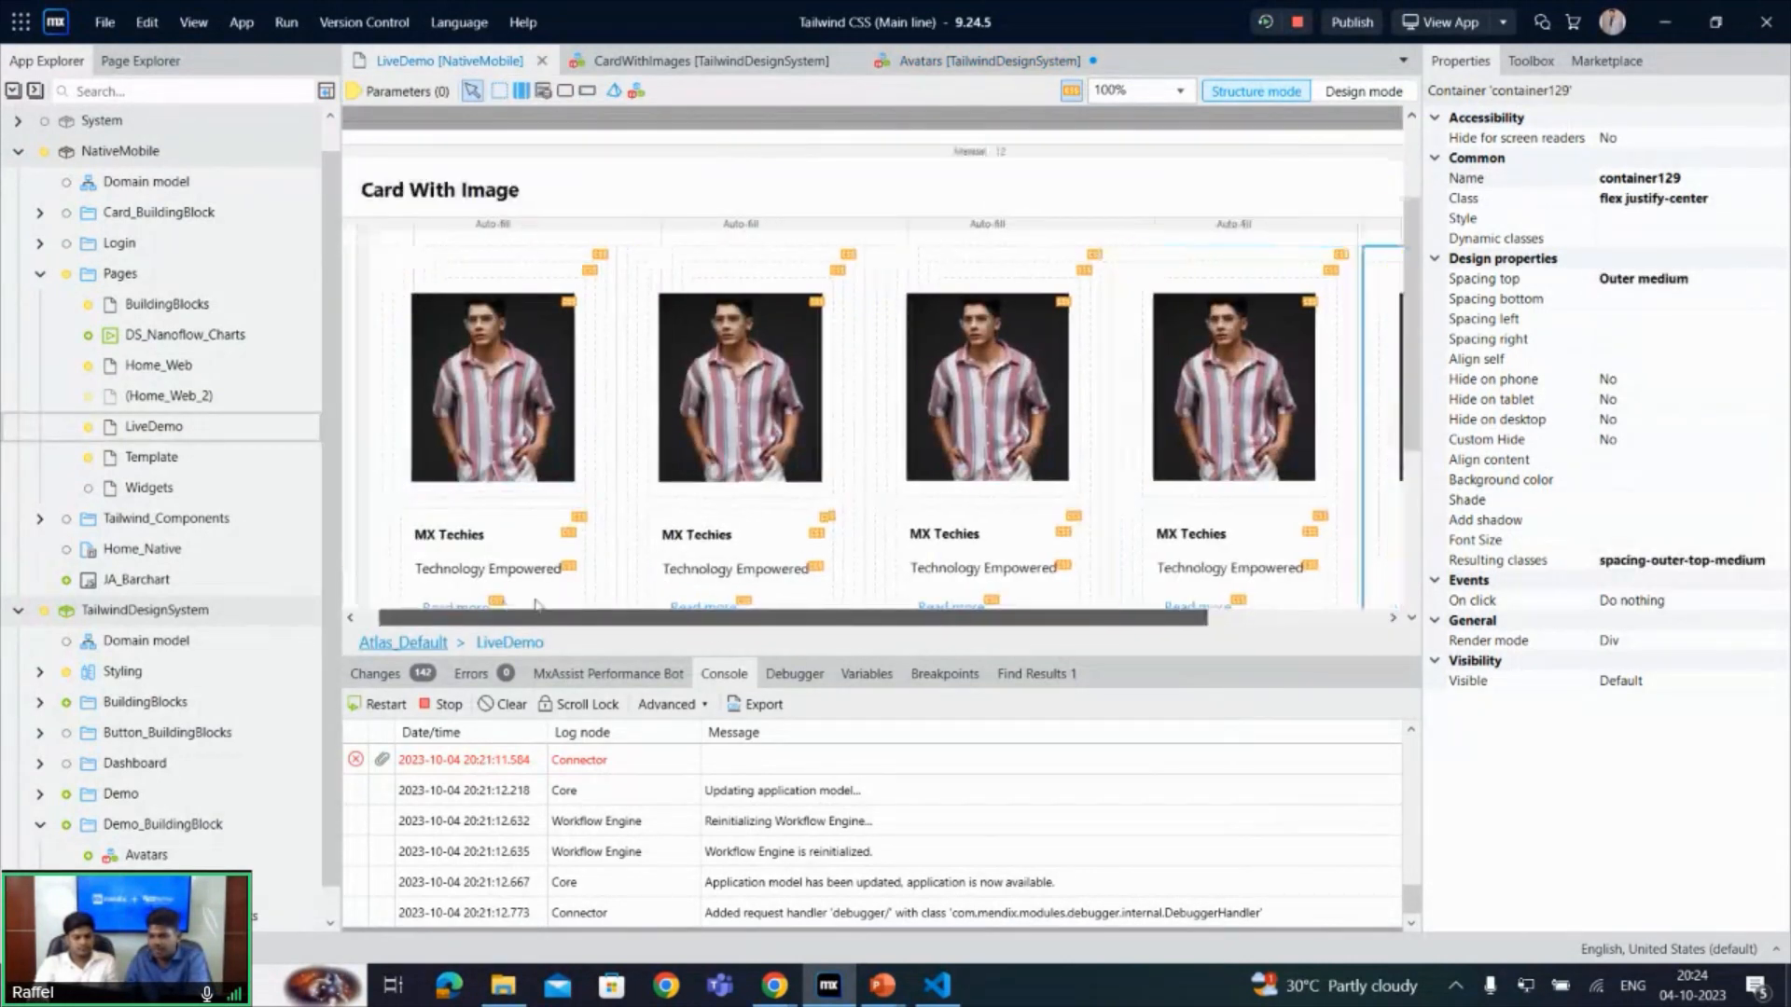
pyautogui.scroll(-3, 429, 480)
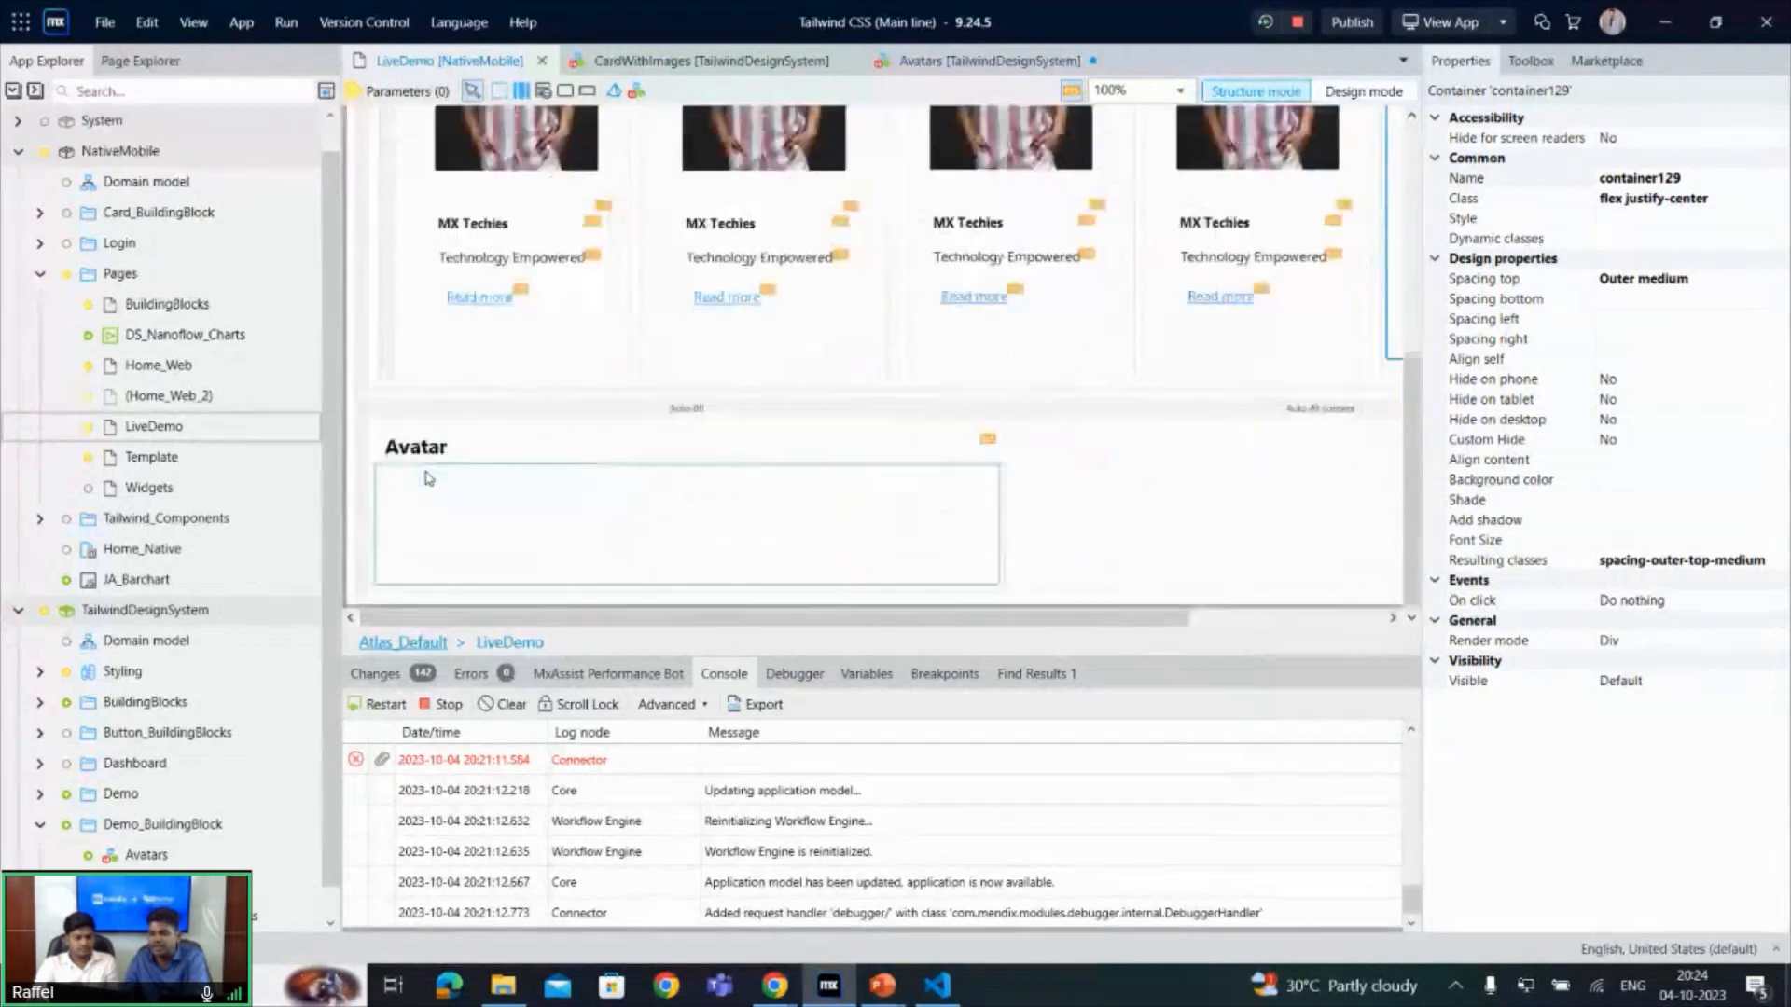
pyautogui.click(431, 492)
pyautogui.rightClick(429, 487)
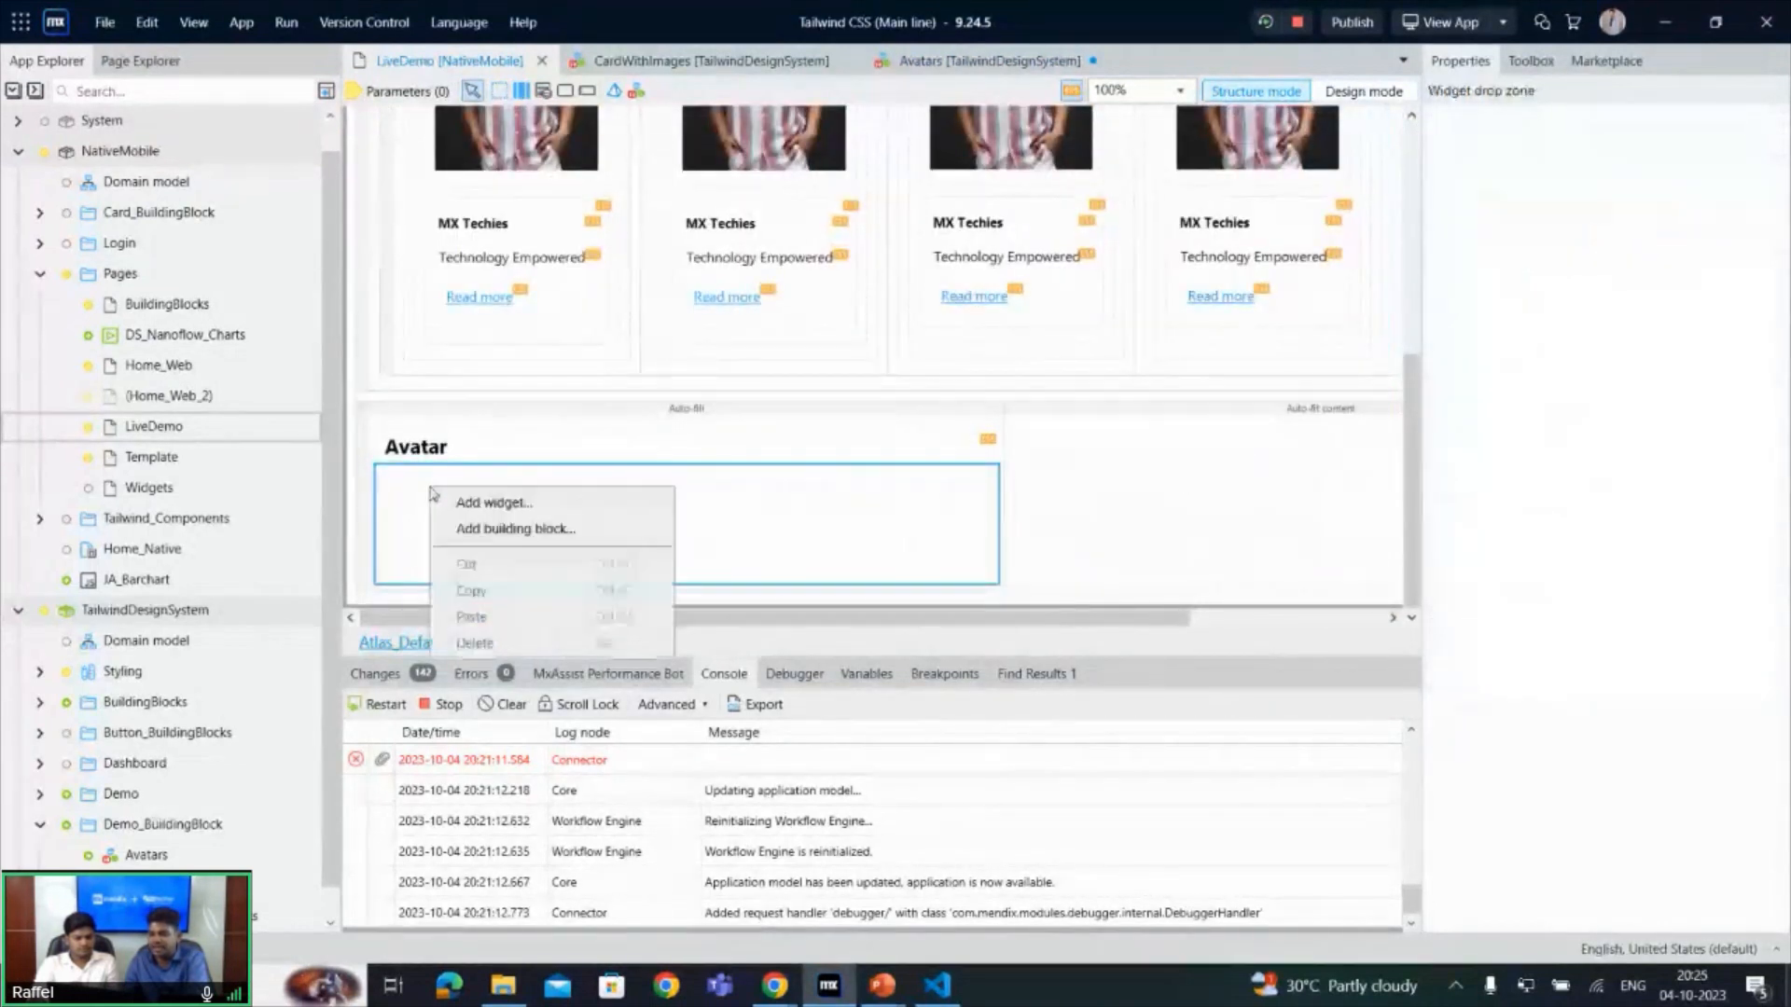
pyautogui.click(508, 530)
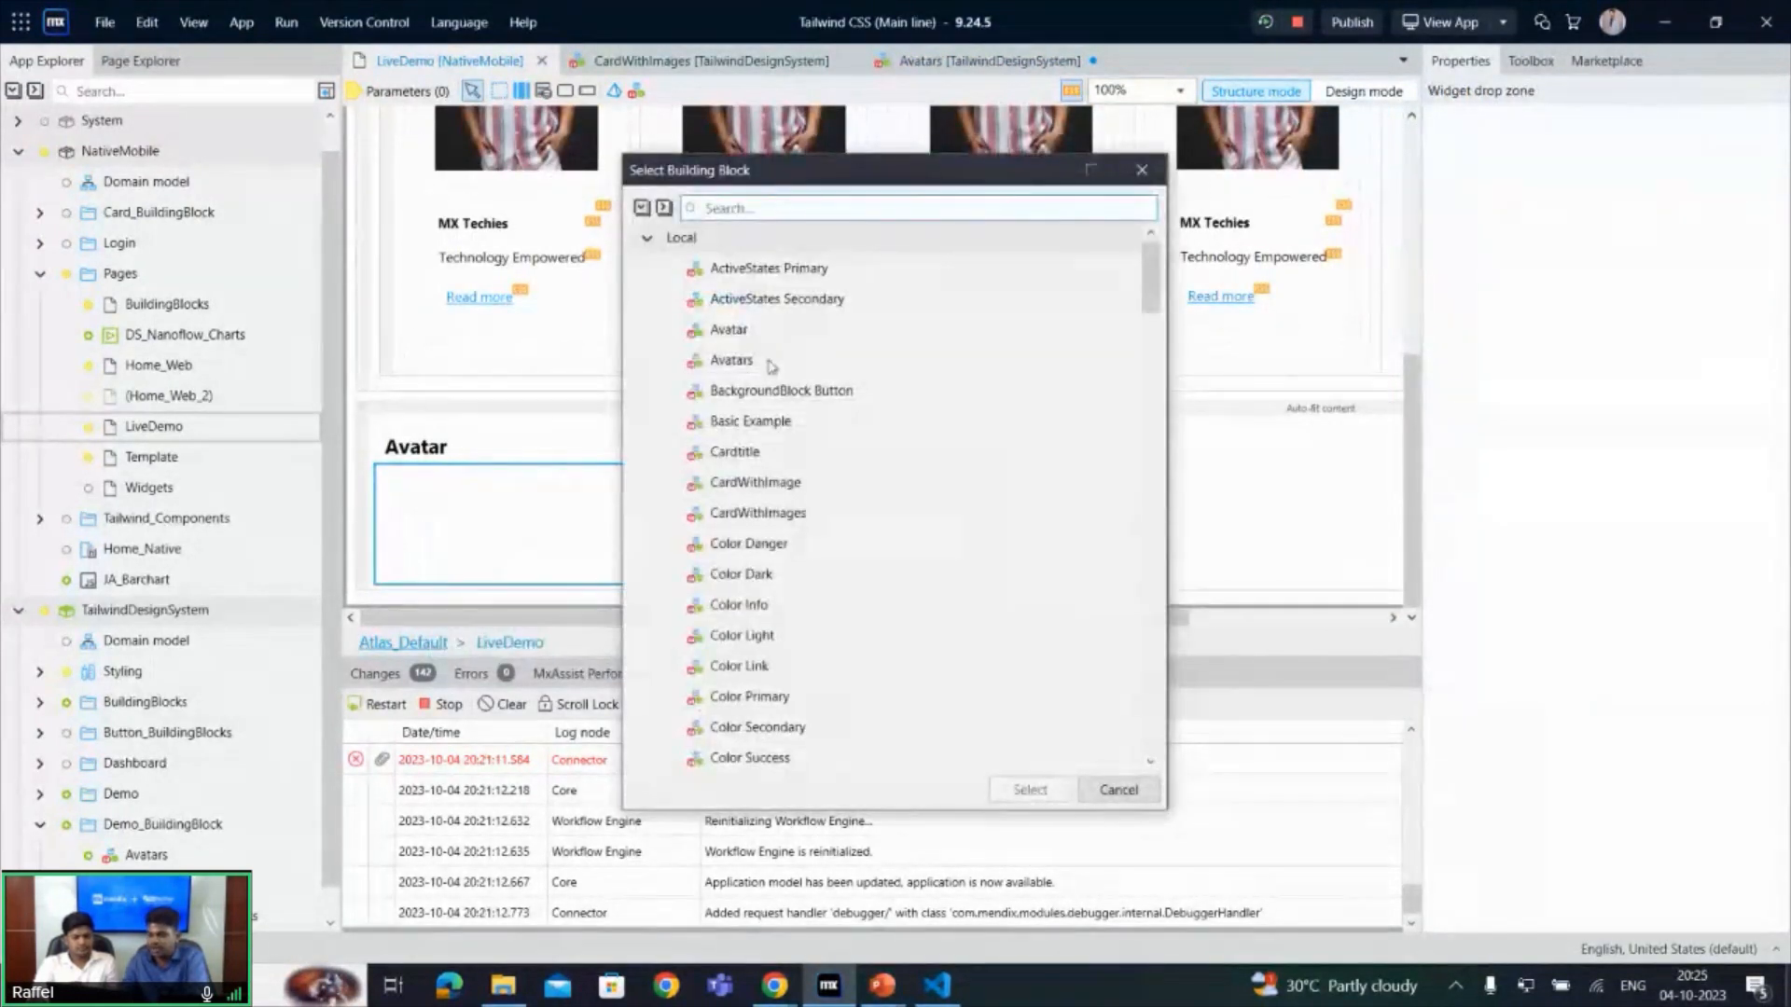
pyautogui.write('av')
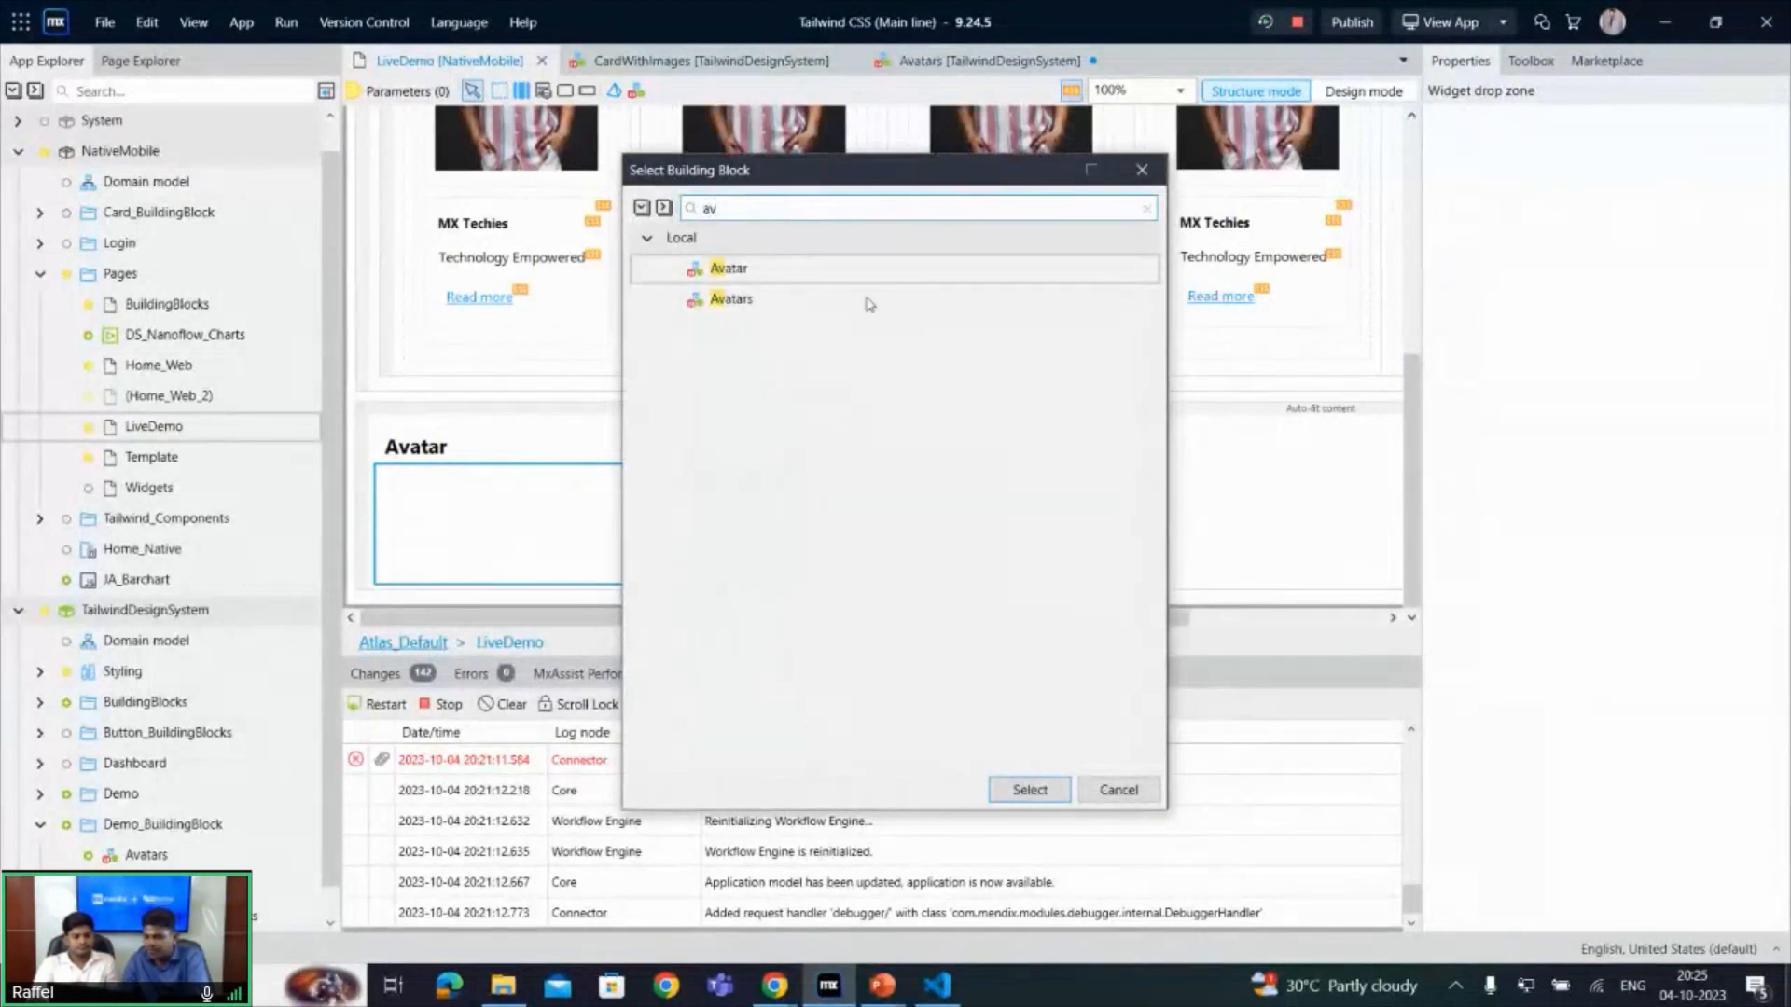
pyautogui.doubleClick(764, 278)
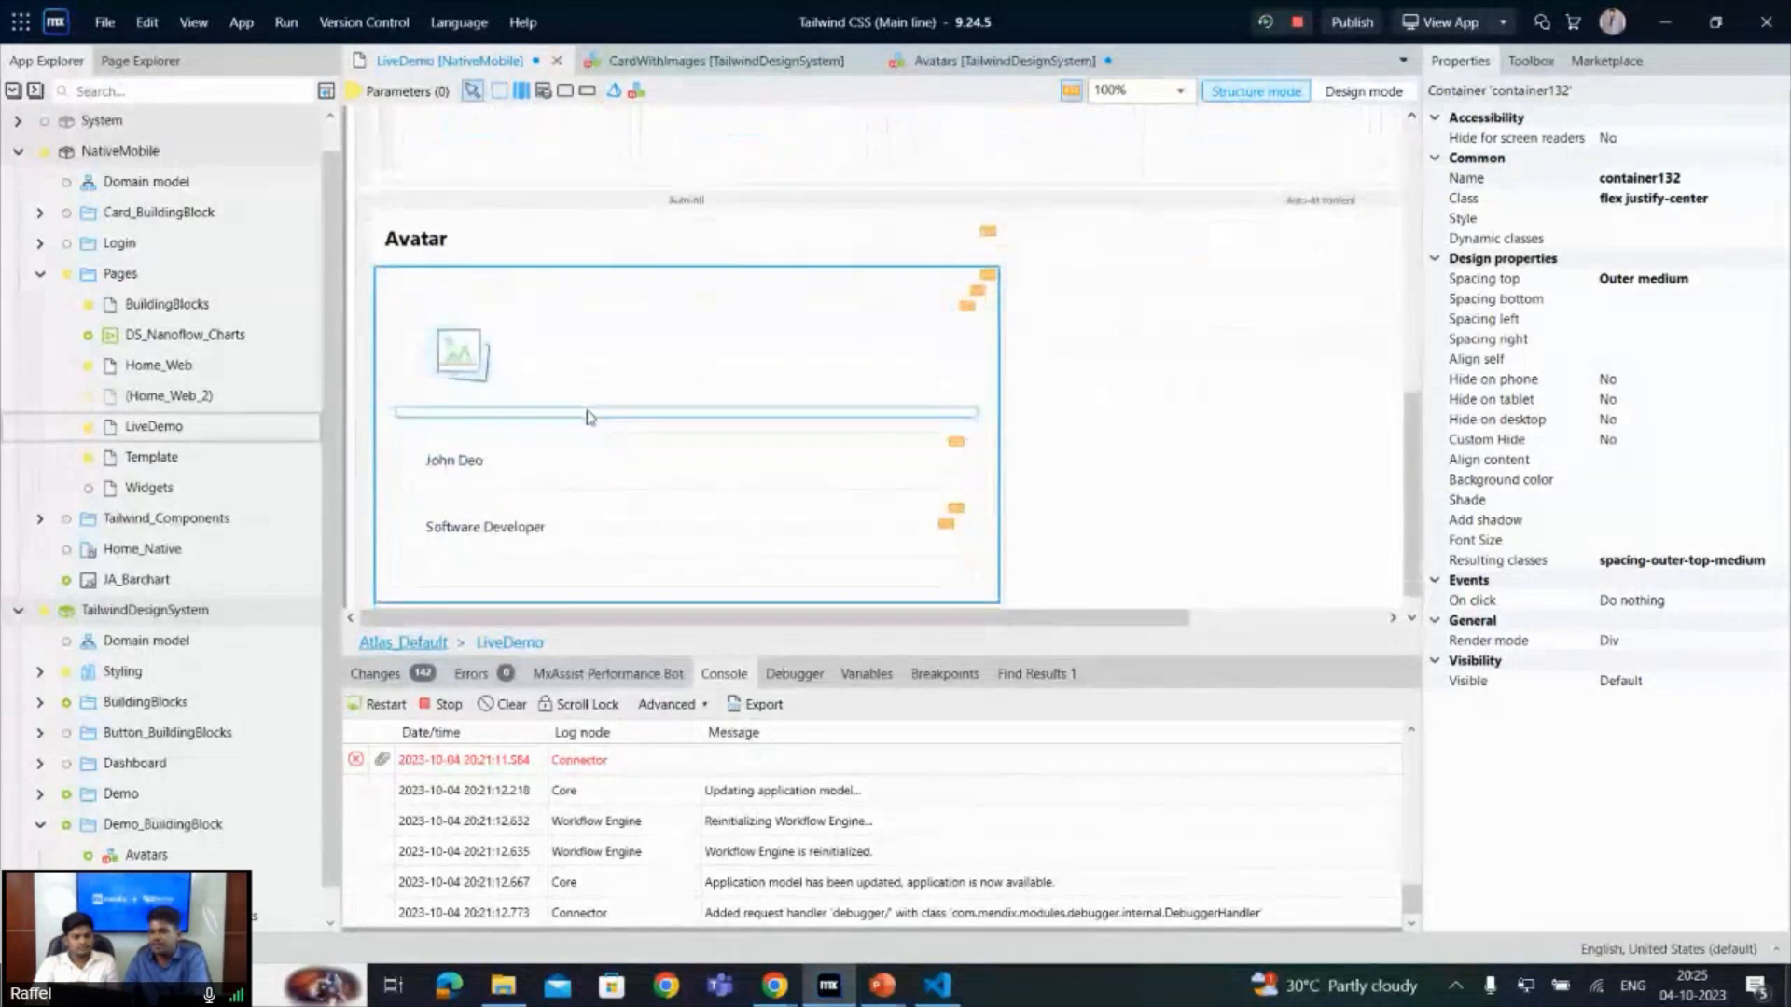
# - Move the Avatar layout grid above the Card With Image section on the LiveDemo page, then save all changes and rerun the app
pyautogui.click(392, 297)
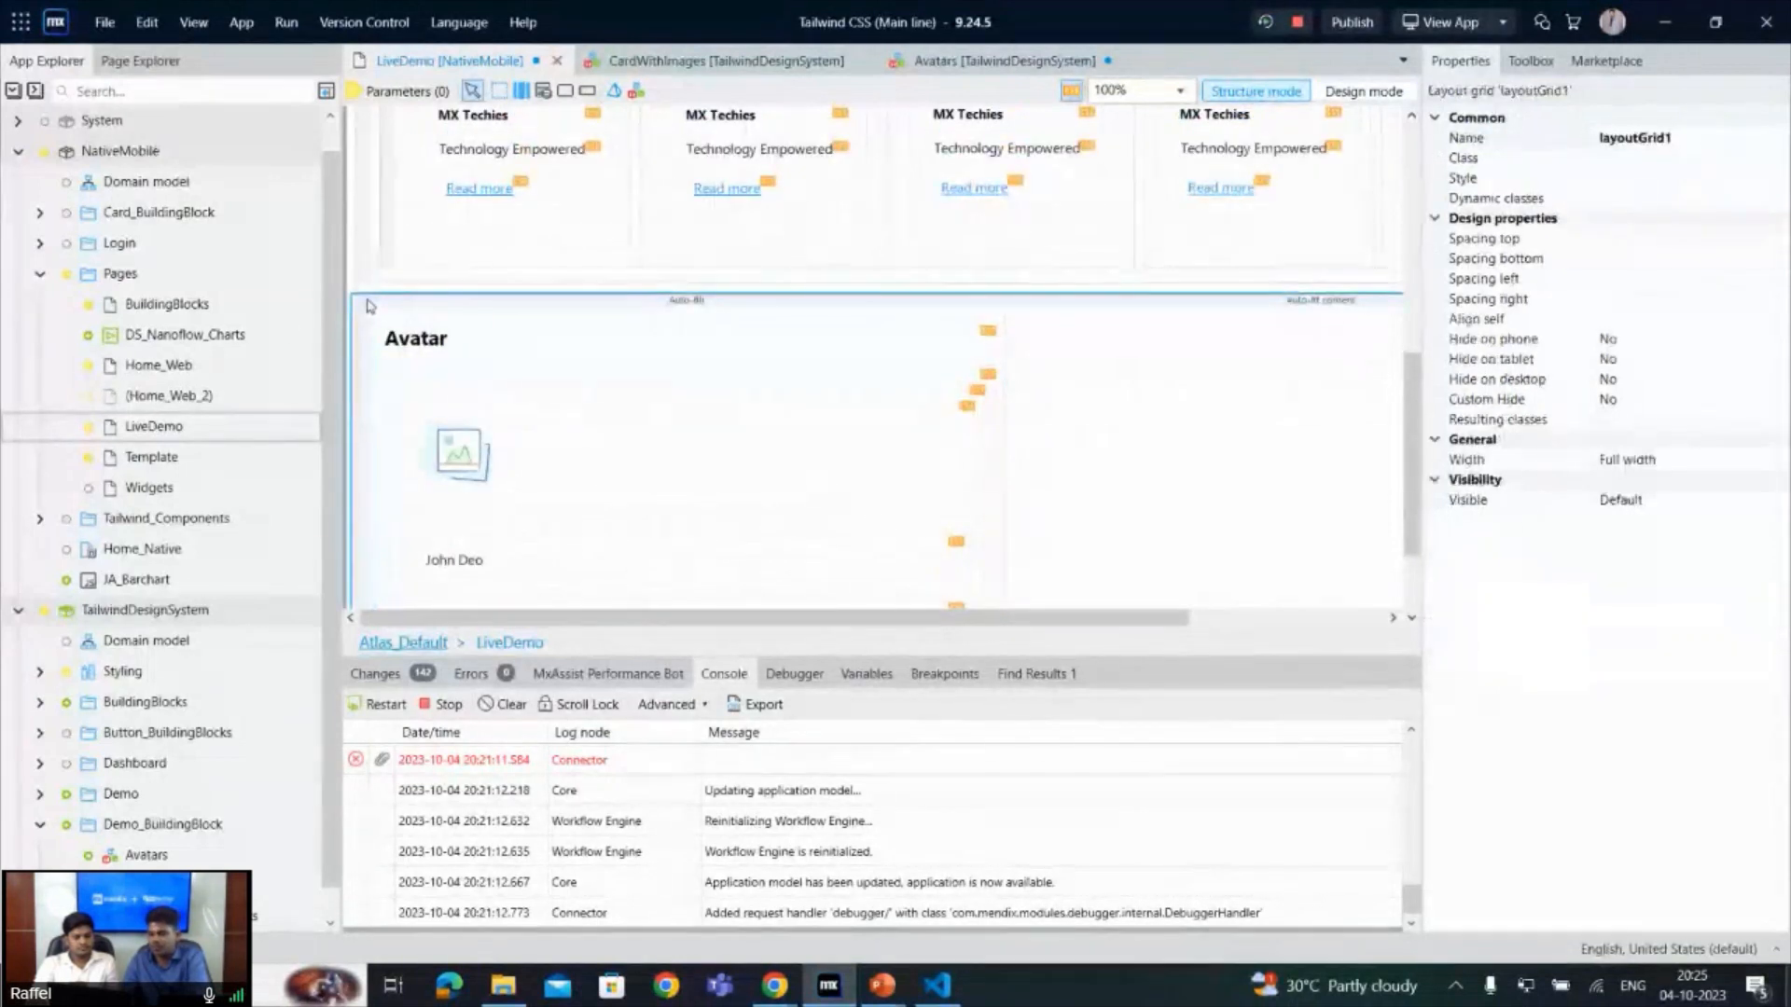
pyautogui.scroll(5, 392, 296)
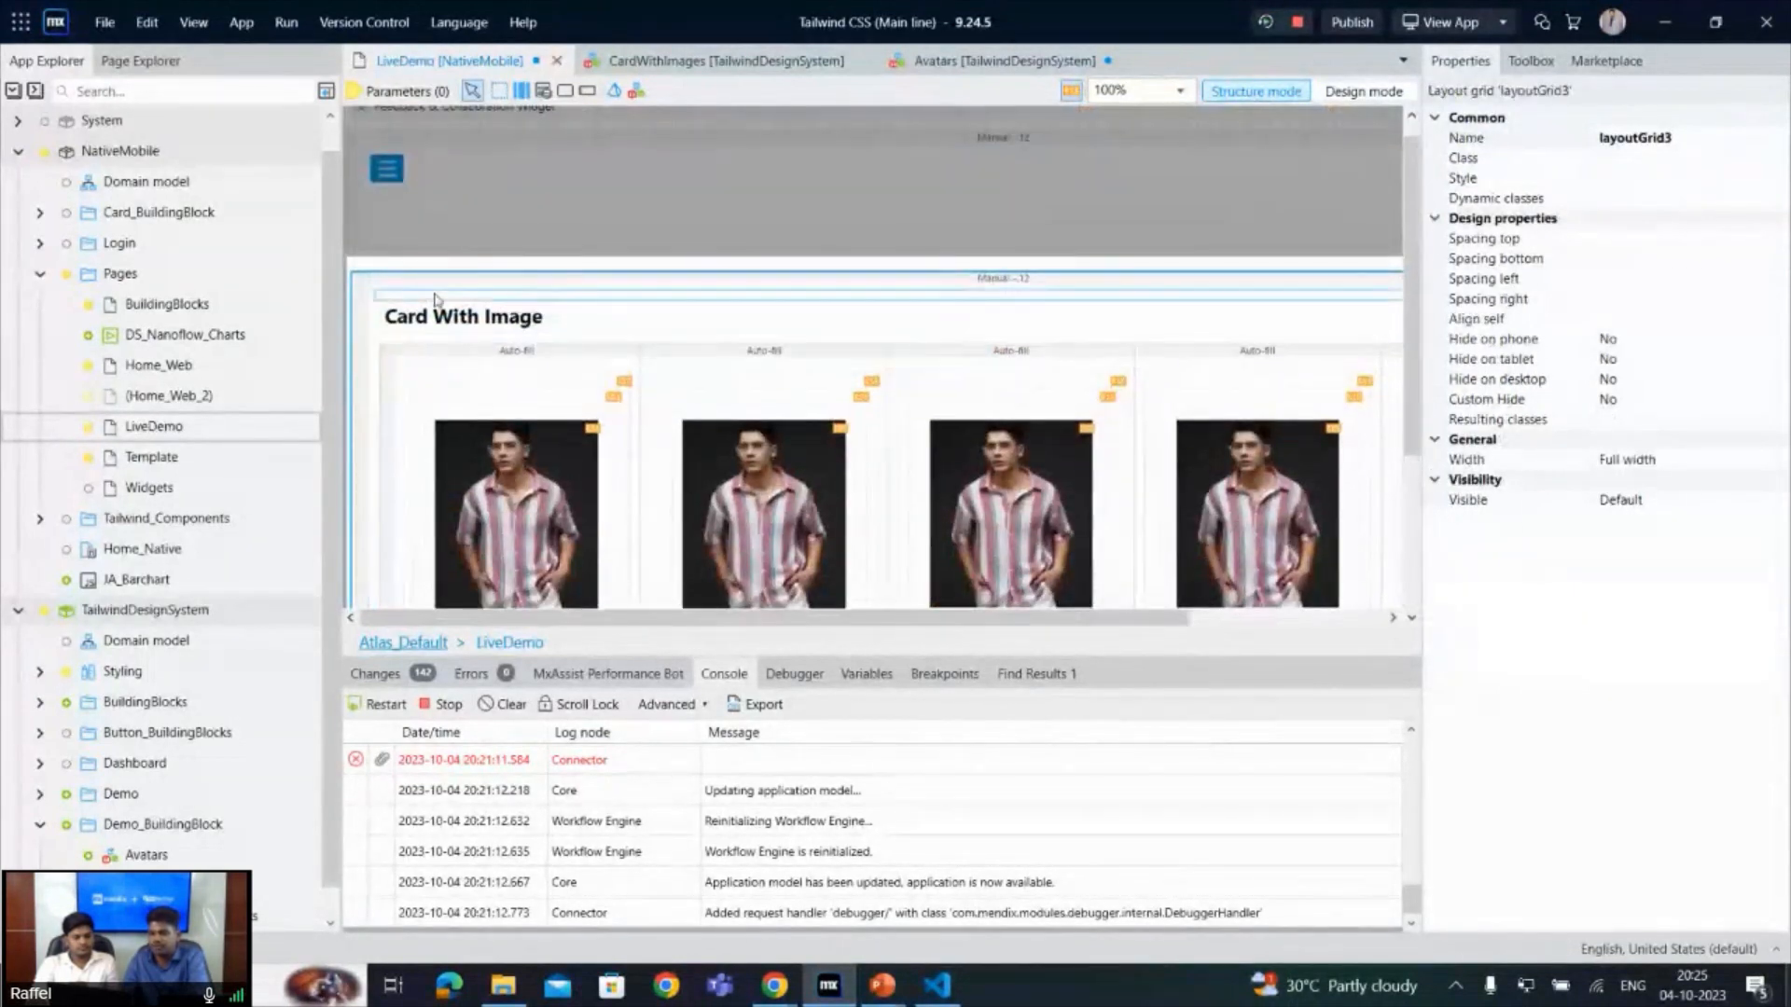
pyautogui.click(1265, 24)
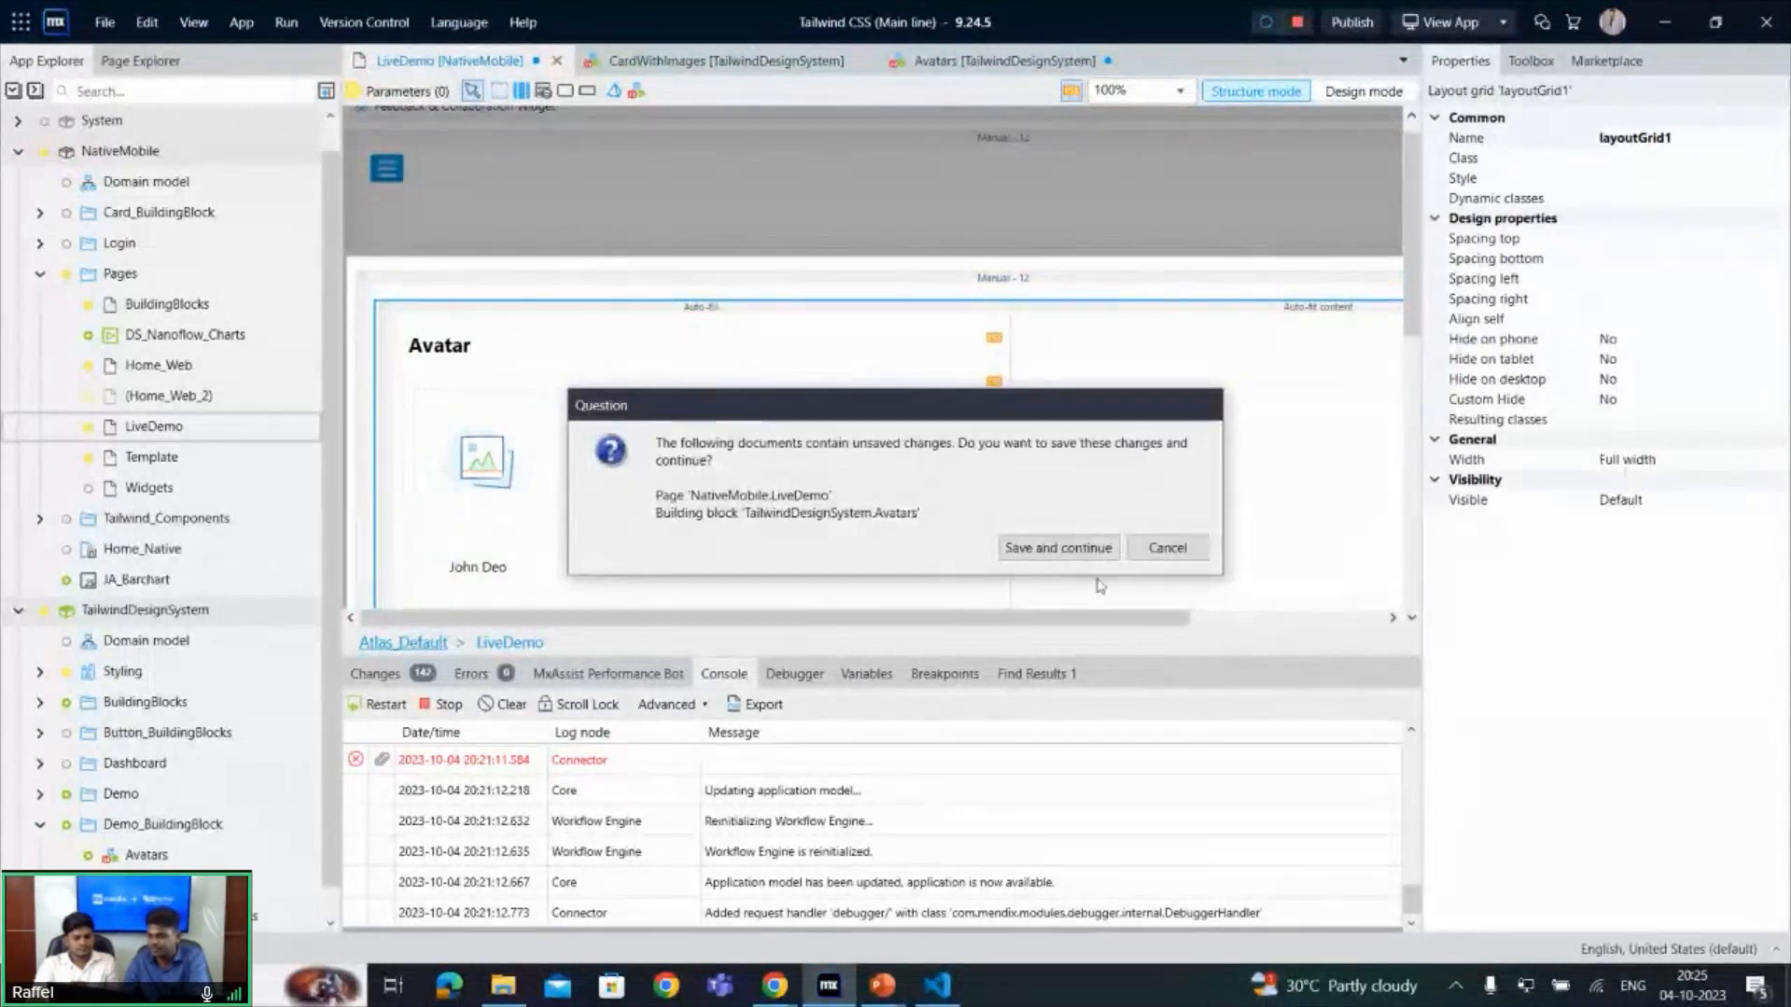
pyautogui.click(1077, 549)
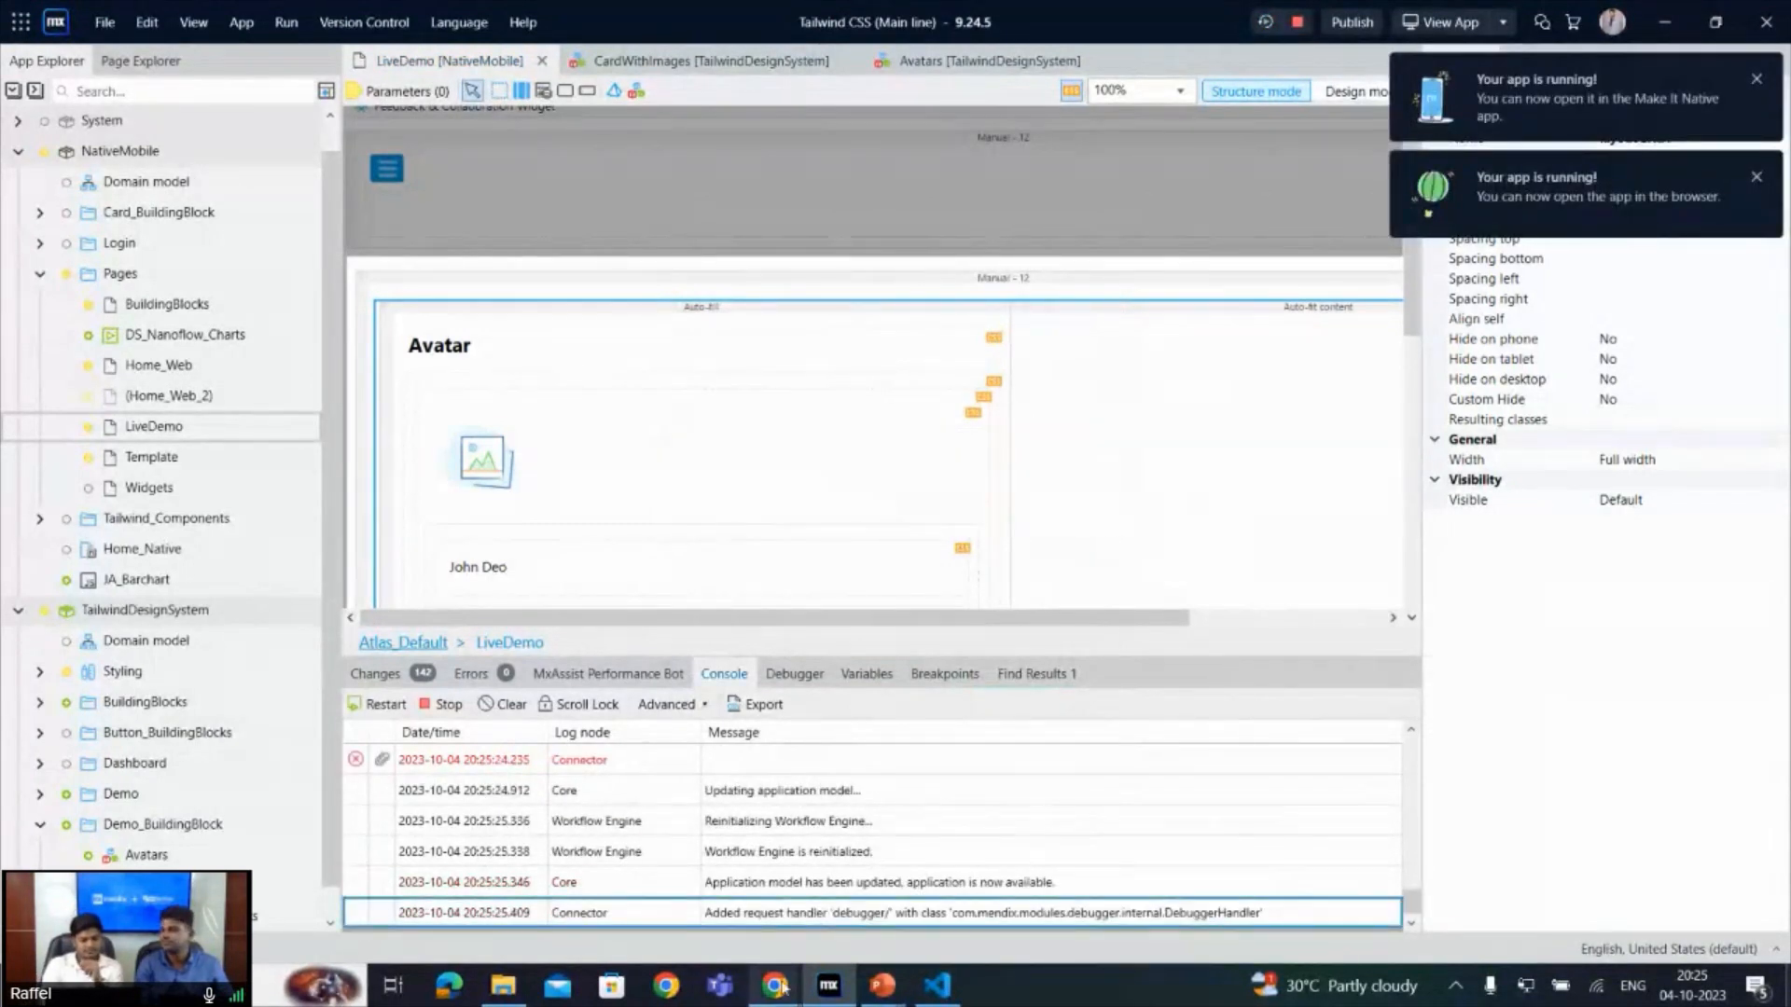
# - Switch to the running Mendix live demo page in Chrome and examine the rendered avatar's image and name
pyautogui.moveTo(782, 988)
pyautogui.click(653, 930)
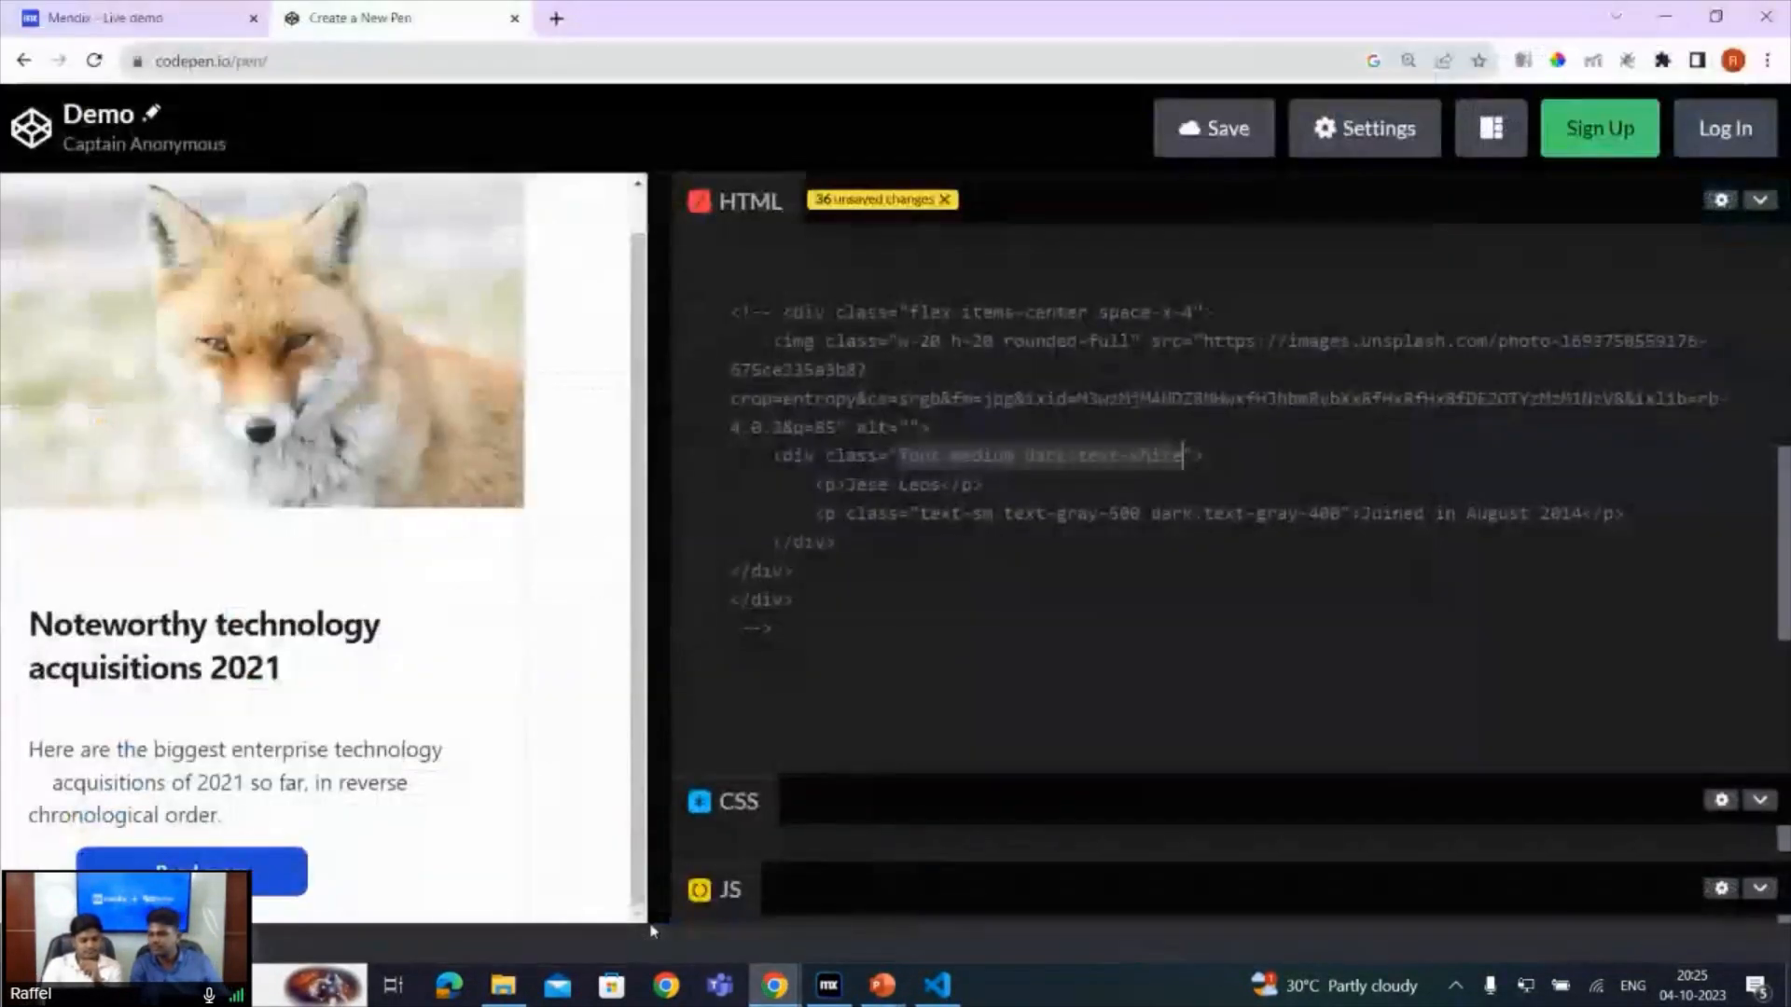
pyautogui.click(102, 18)
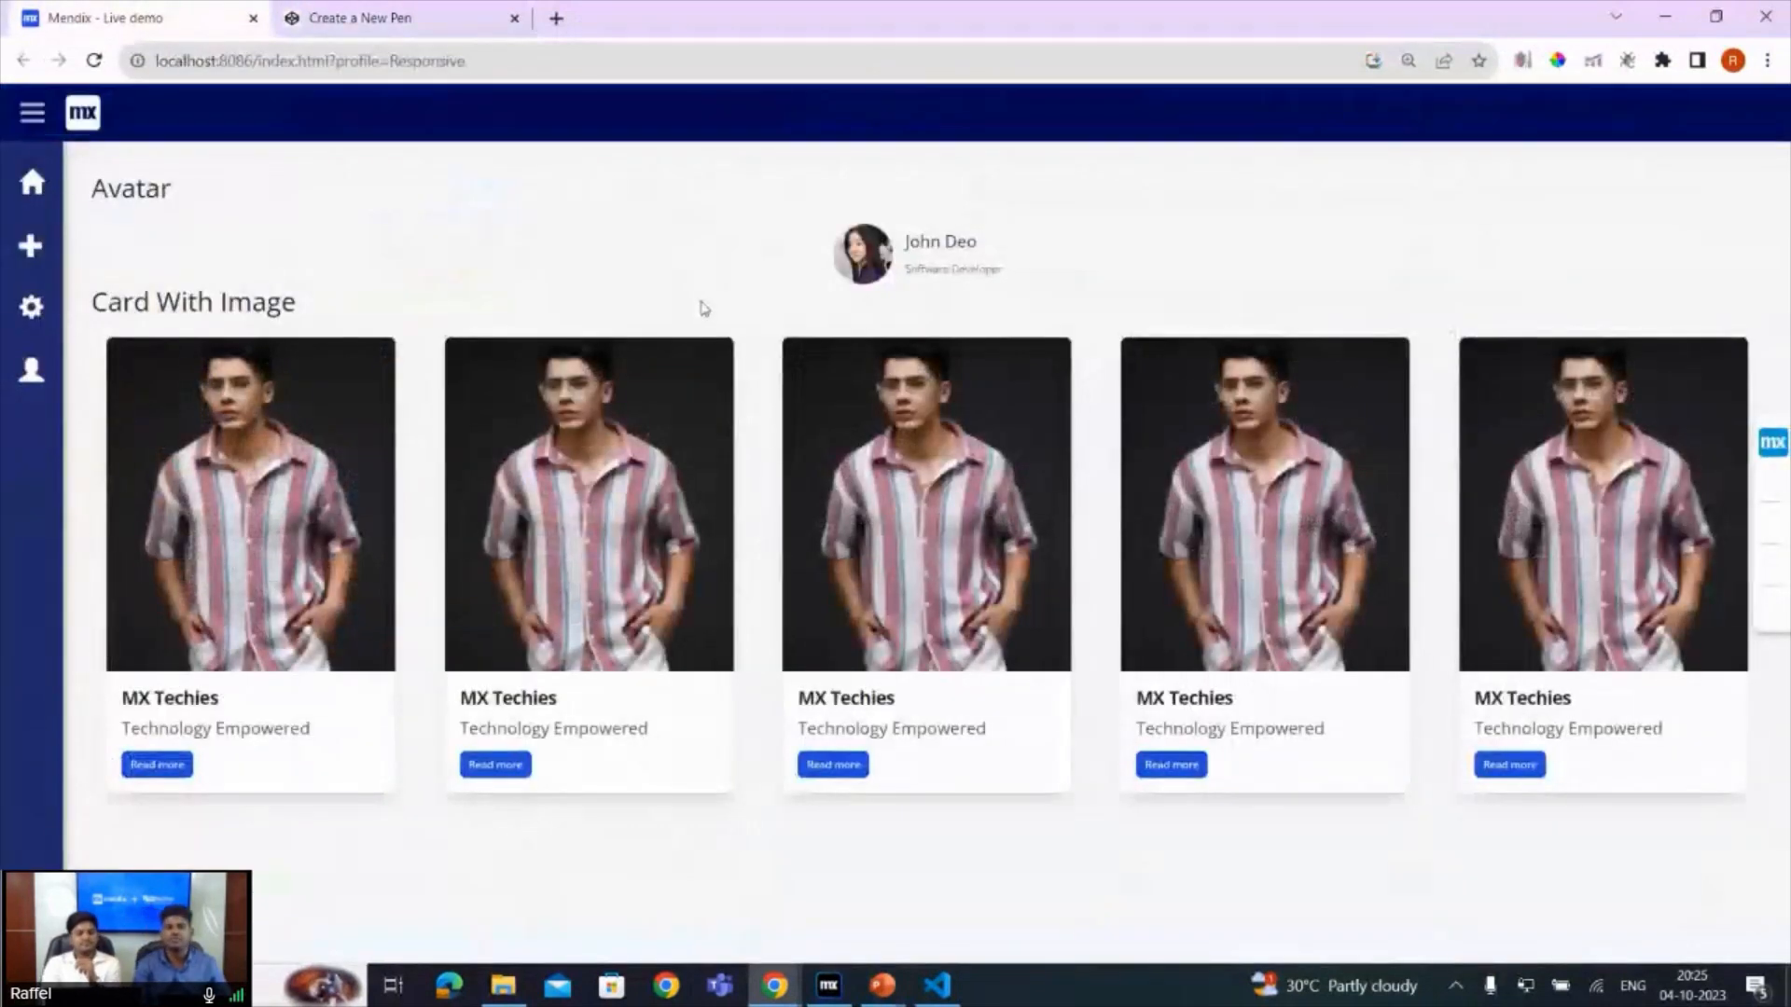
pyautogui.moveTo(843, 243); pyautogui.dragTo(1034, 248)
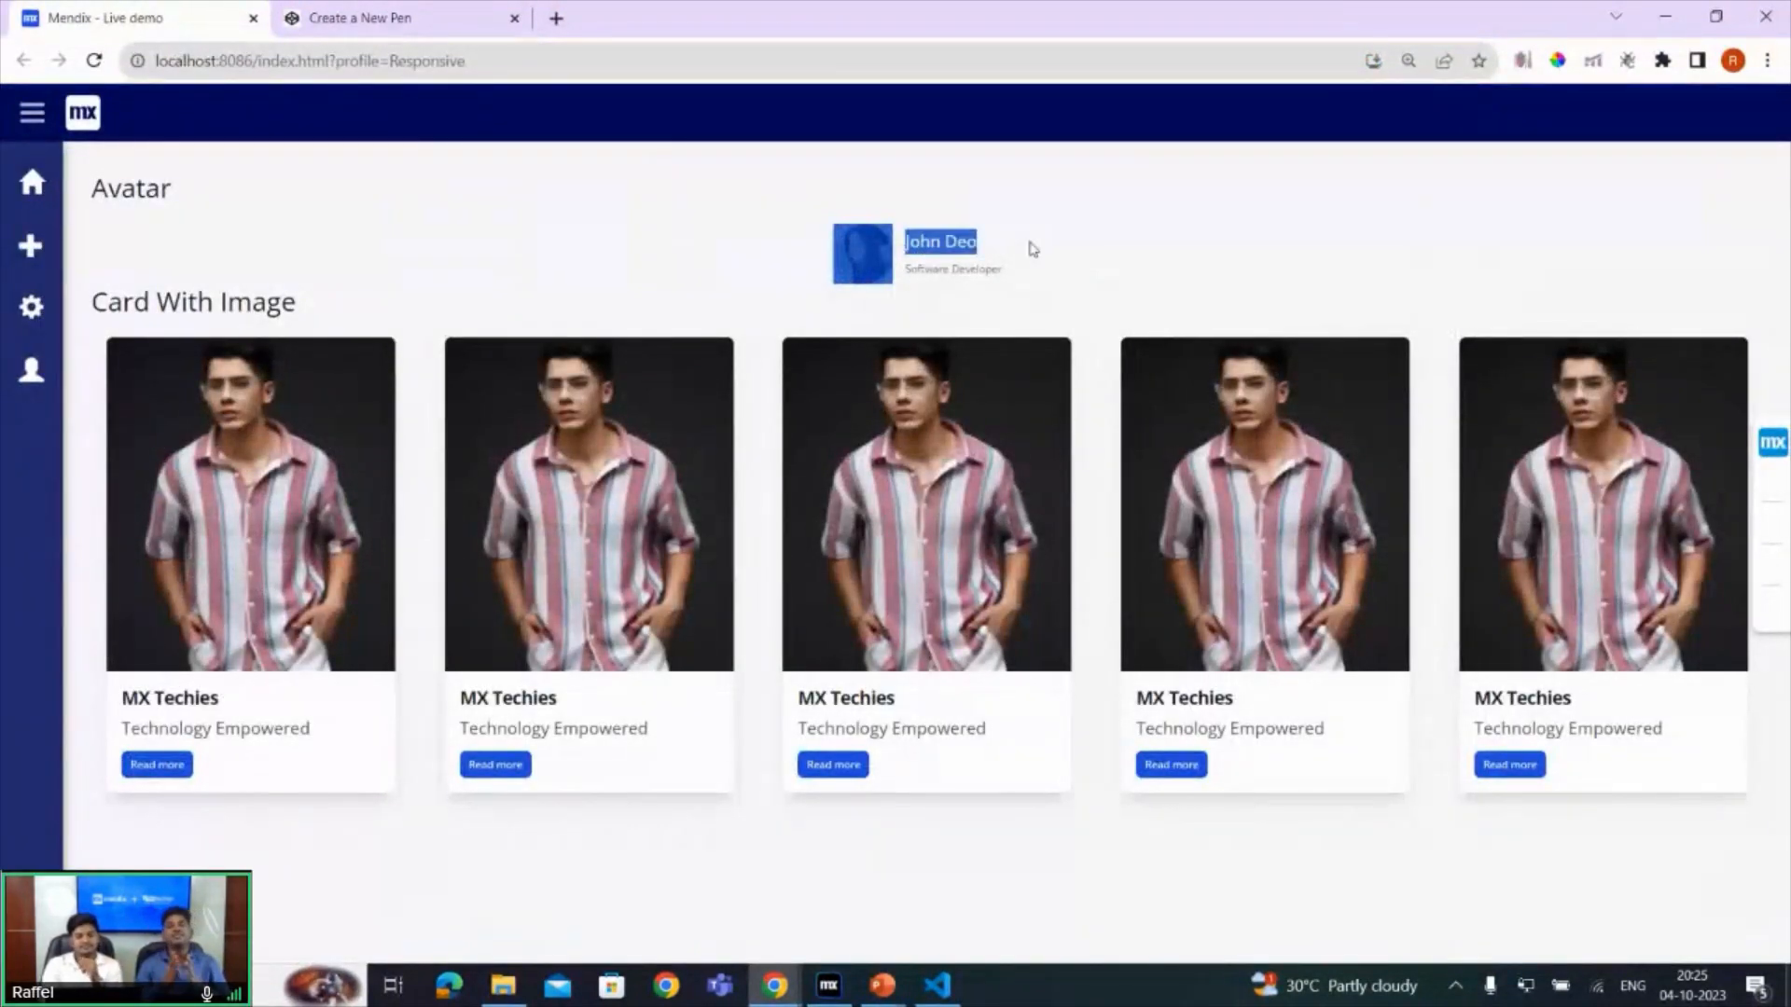
pyautogui.click(1079, 261)
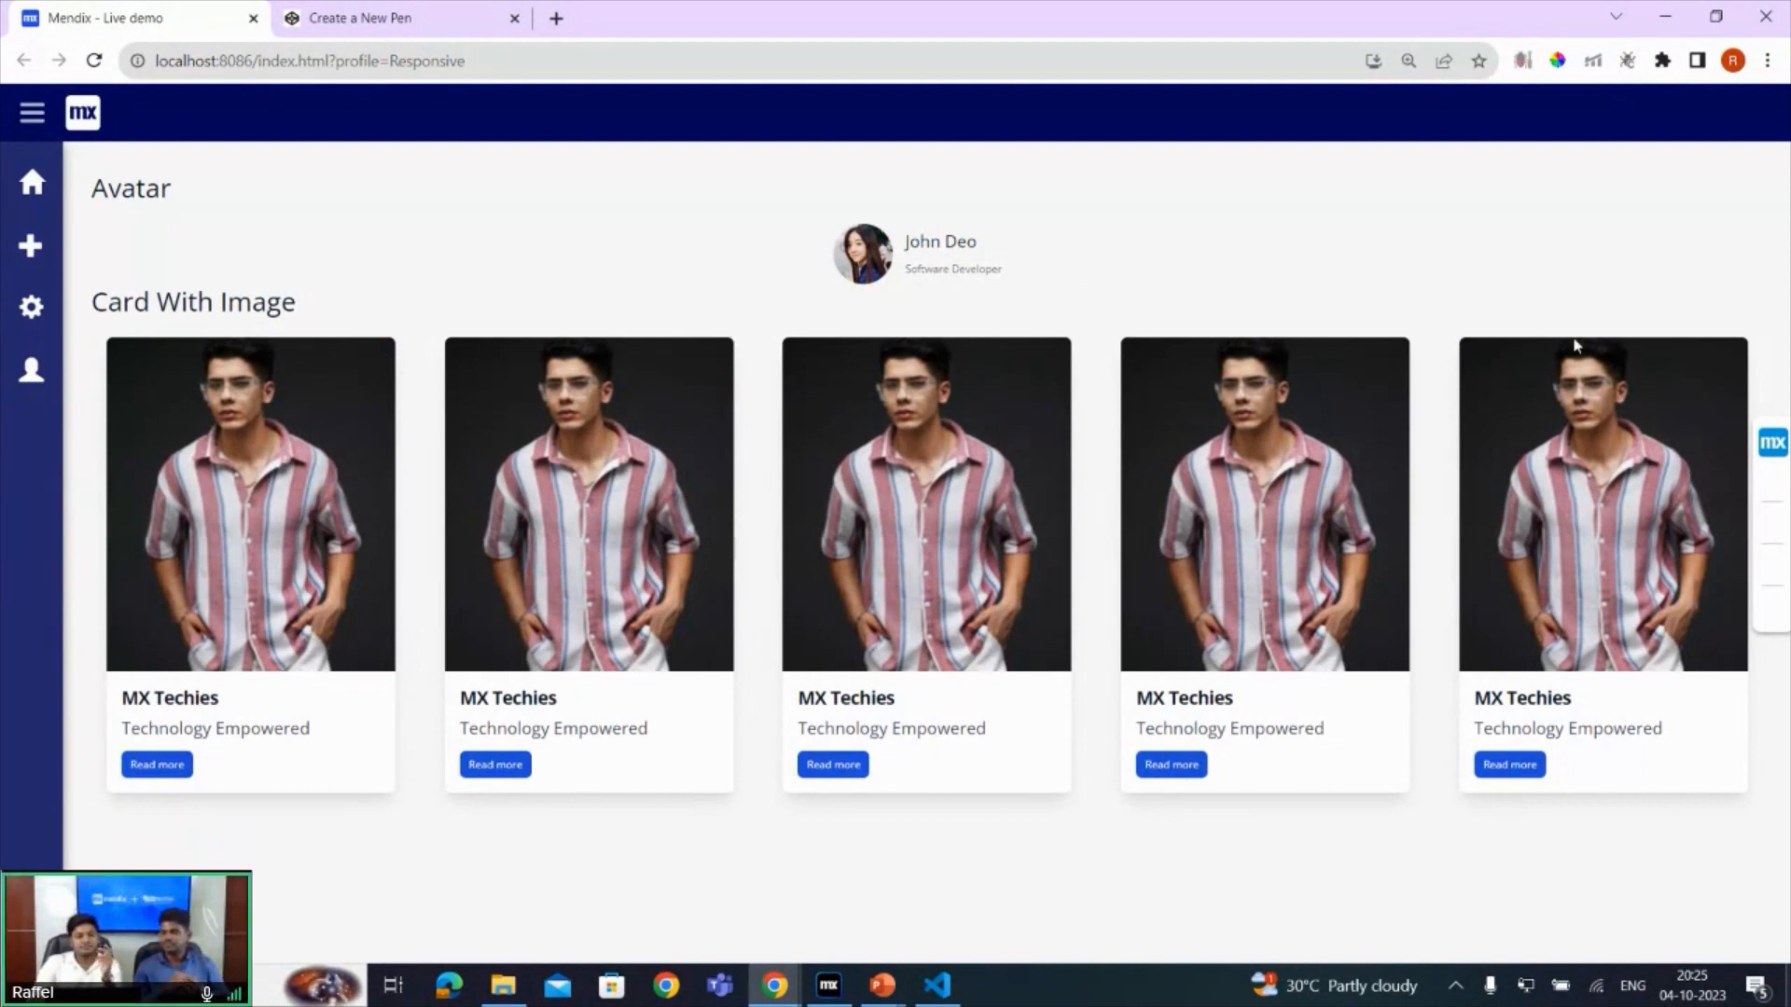
# - Switch to the PowerPoint slide show and advance from the Avatar slide to the Design Properties slide
pyautogui.click(883, 985)
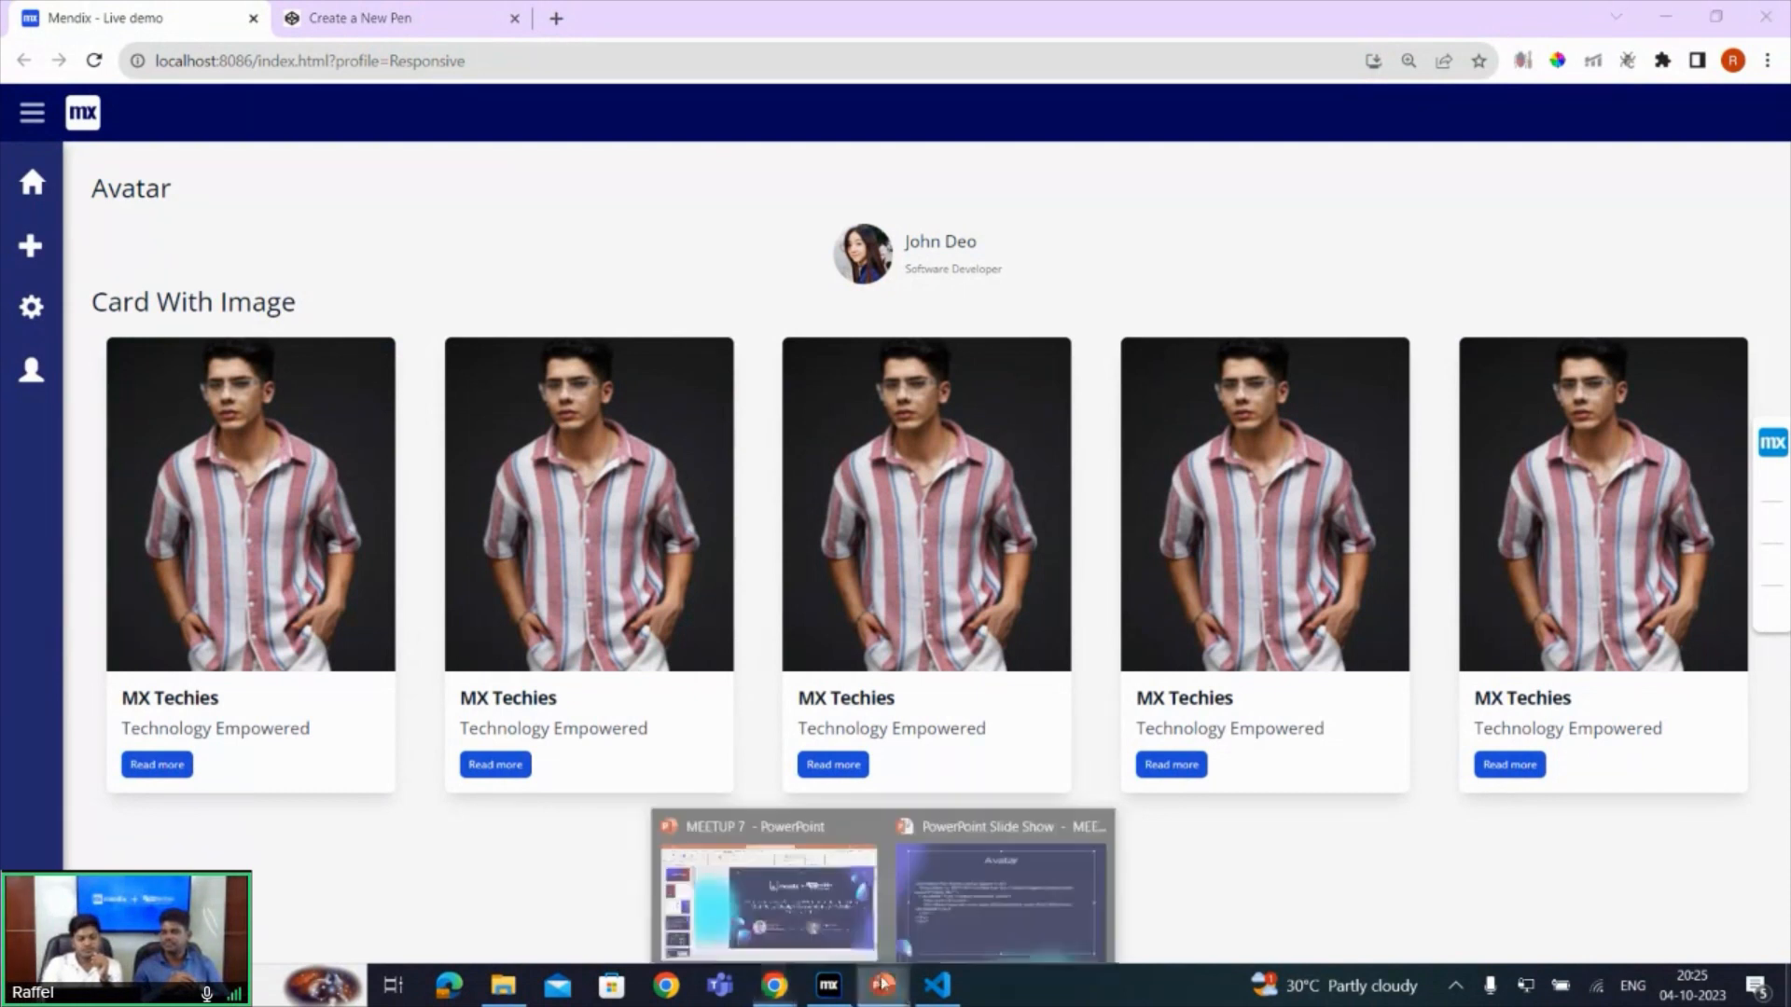
pyautogui.click(936, 901)
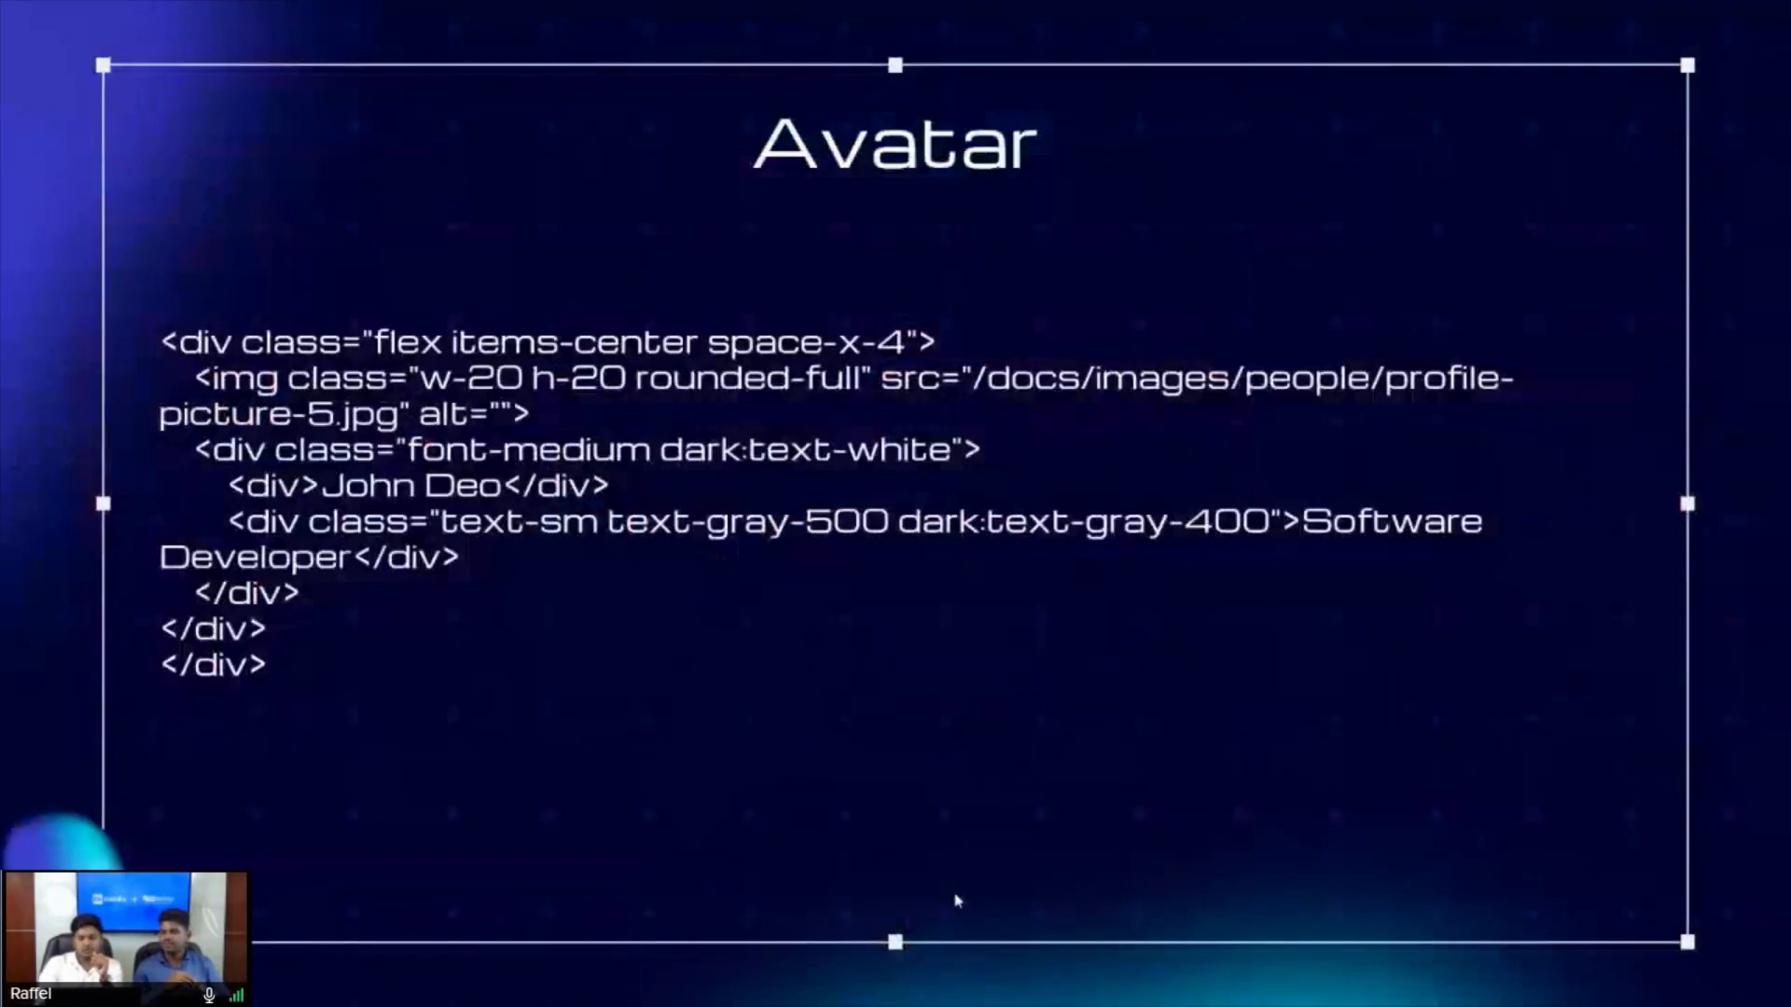
pyautogui.click(958, 899)
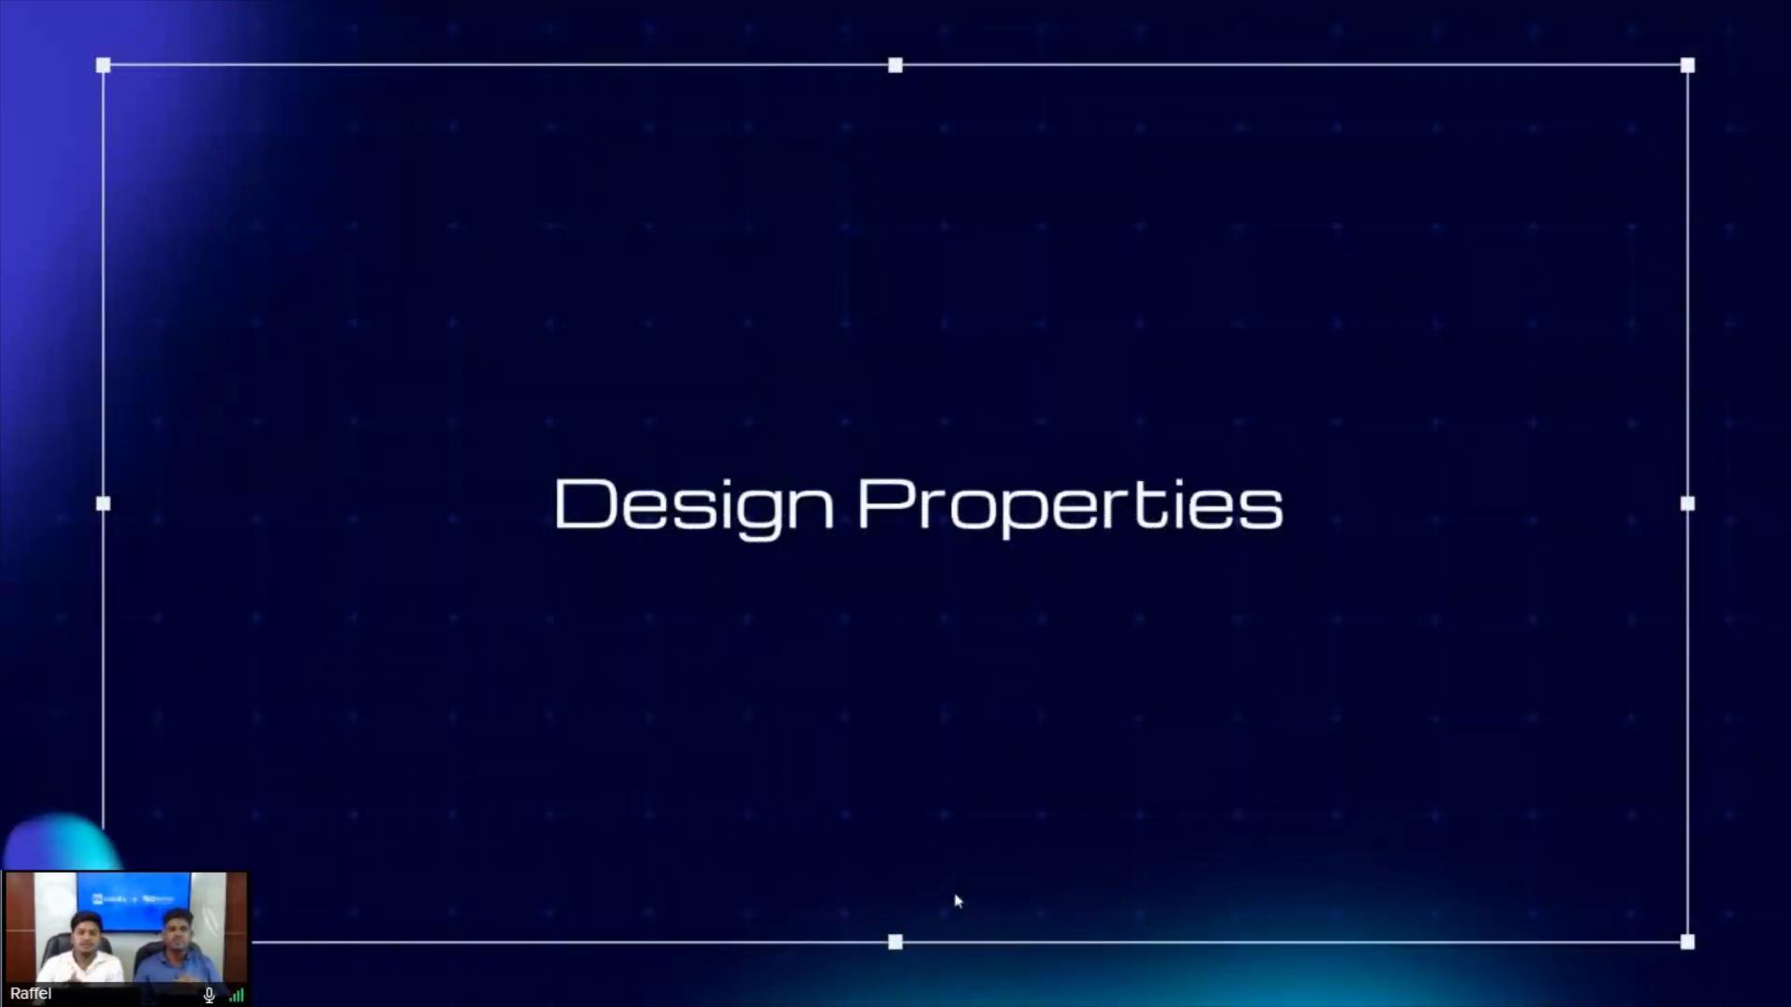